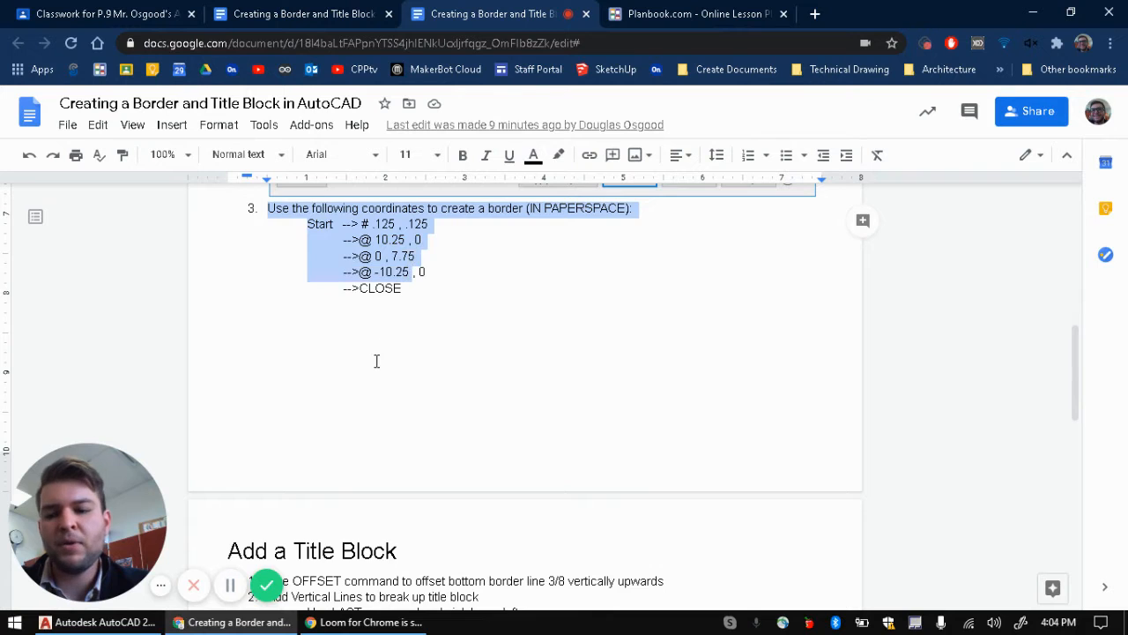
Step: Skim the doc's Add a Title Block and Add Text Fields headings, then return to the Add a Border screenshot
left_click(375, 360)
scroll(306, 397, "down", 3)
left_click_drag(225, 317, 439, 321)
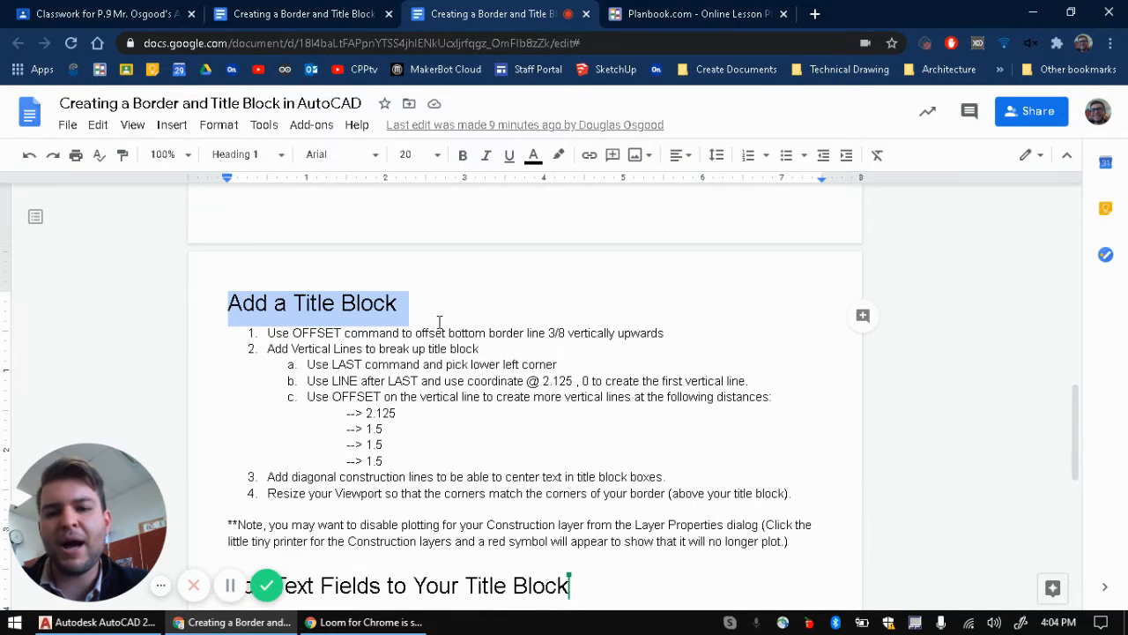
scroll(432, 342, "down", 2)
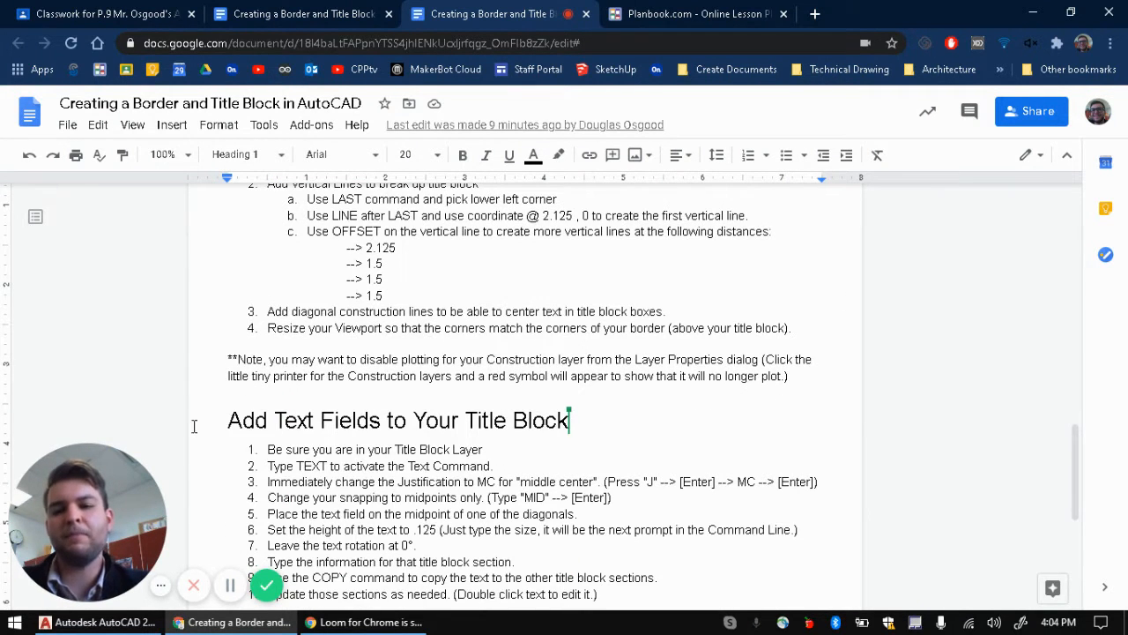
left_click_drag(229, 420, 567, 414)
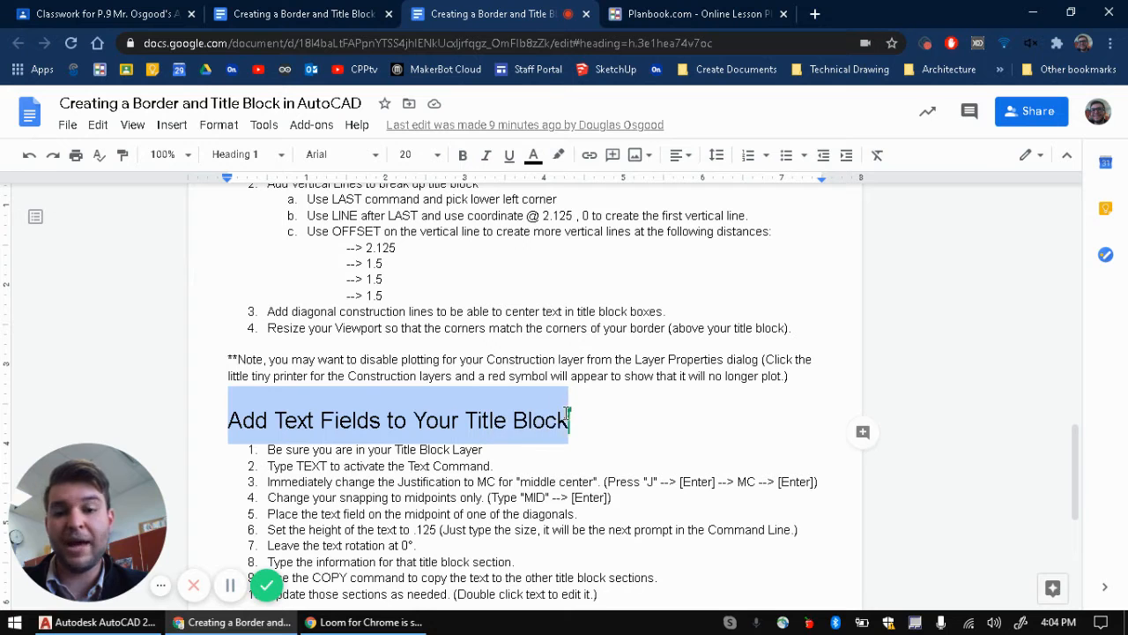
left_click(630, 386)
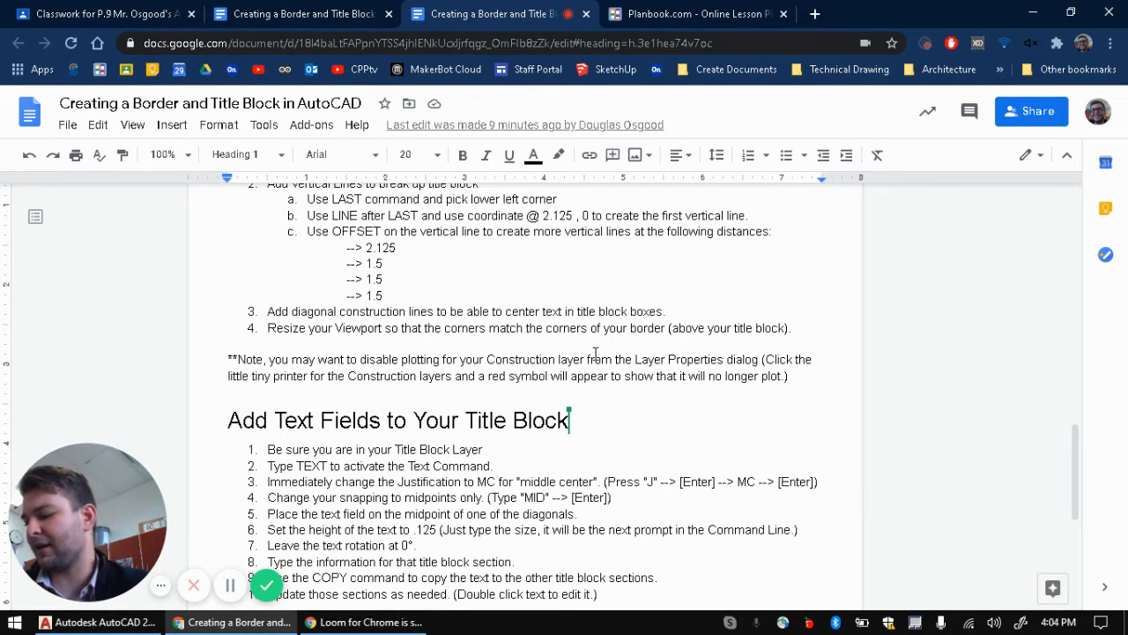
scroll(591, 346, "up", 10)
scroll(577, 347, "down", 3)
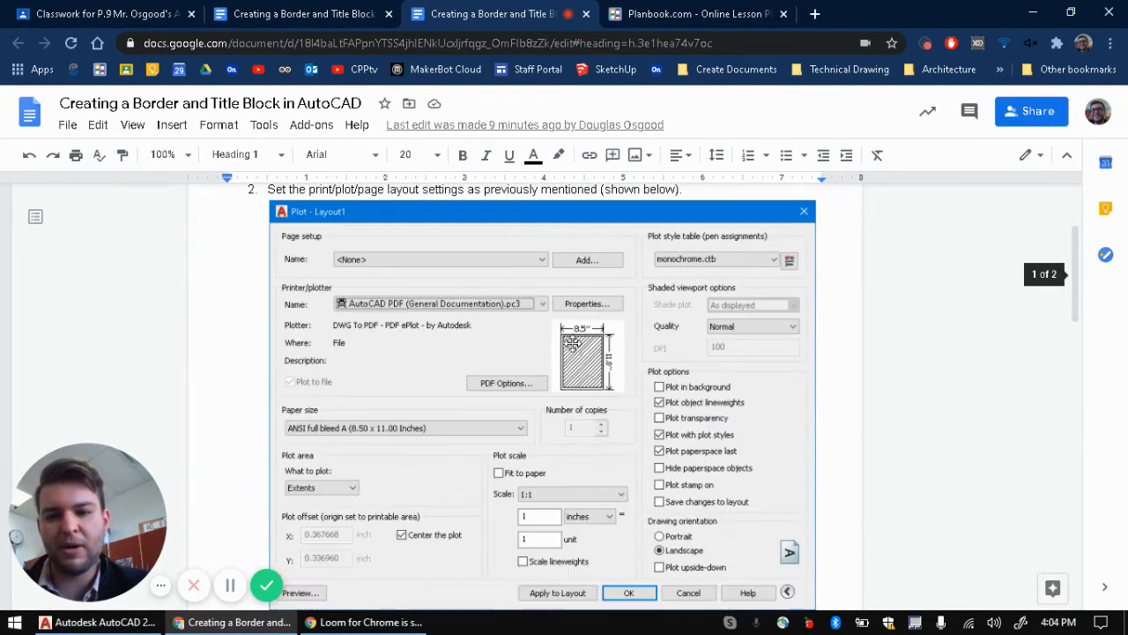
scroll(577, 346, "up", 3)
Step: Open the OsgoodTemplate.dwt template from AutoCAD's recent documents list
left_click(97, 622)
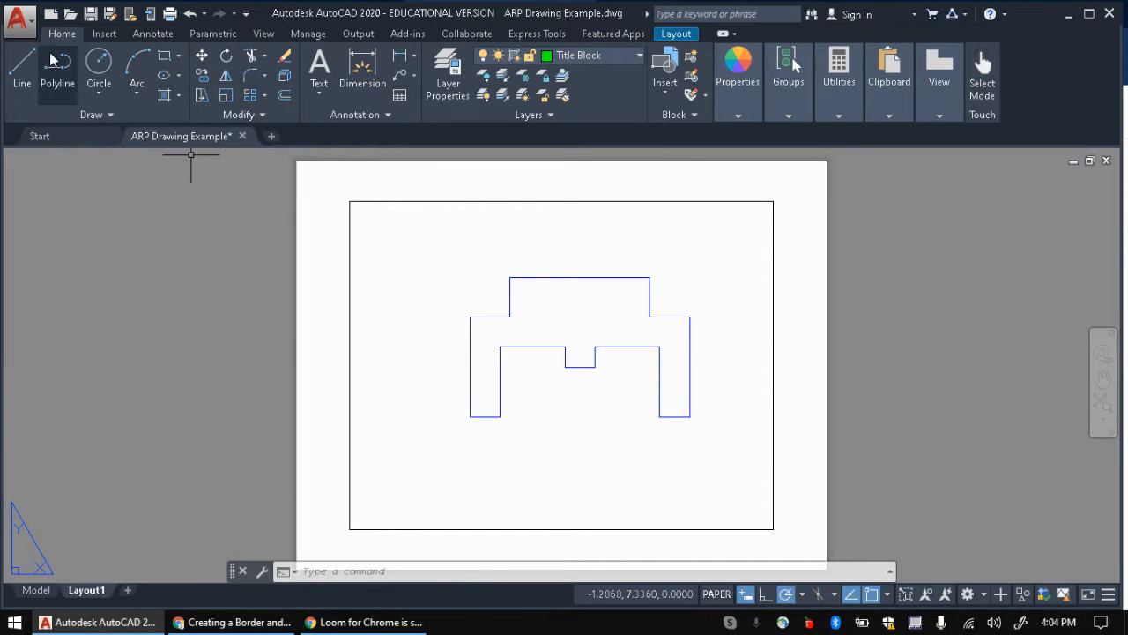
left_click(20, 18)
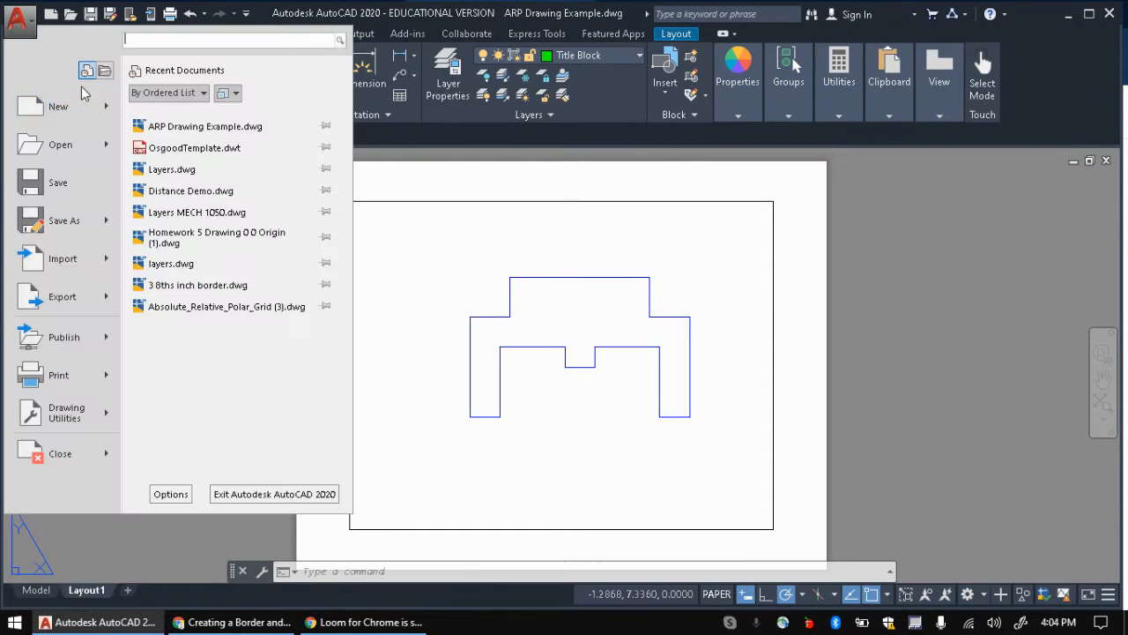
left_click(99, 143)
key("Escape")
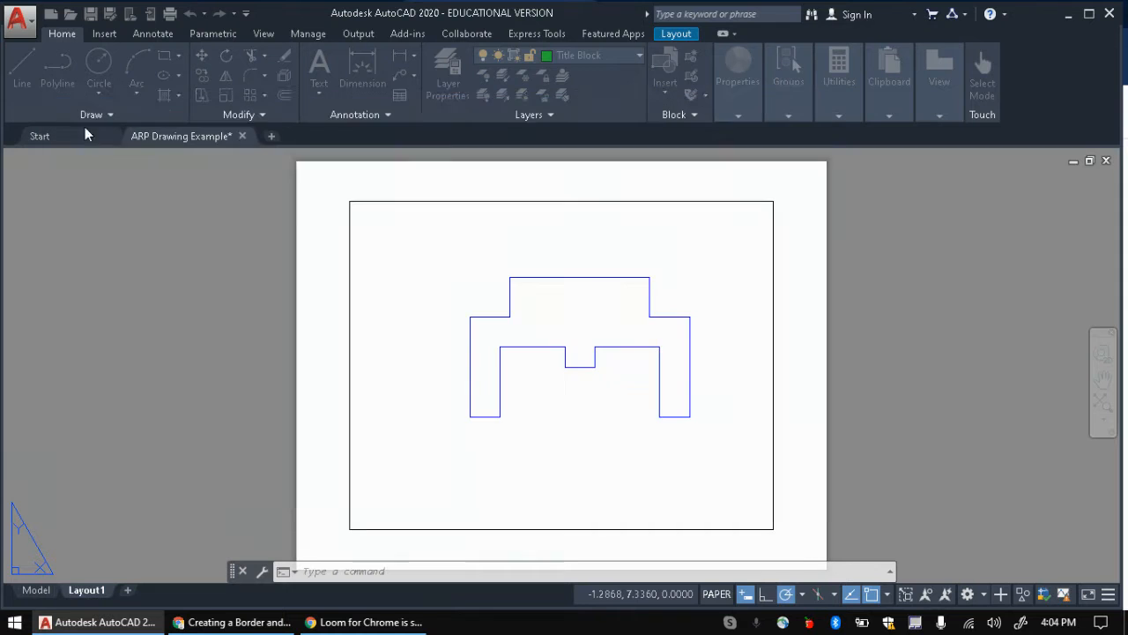
left_click(19, 18)
left_click(426, 206)
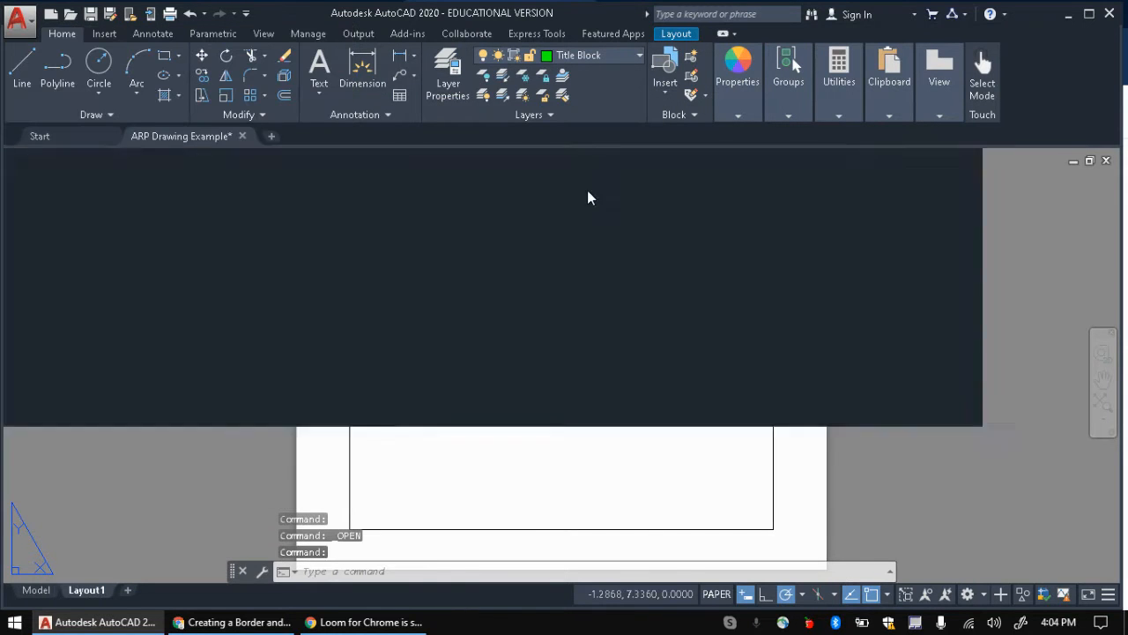
Step: Turn off plotting for the Construction layer in Layer Properties
scroll(433, 252, "down", 4)
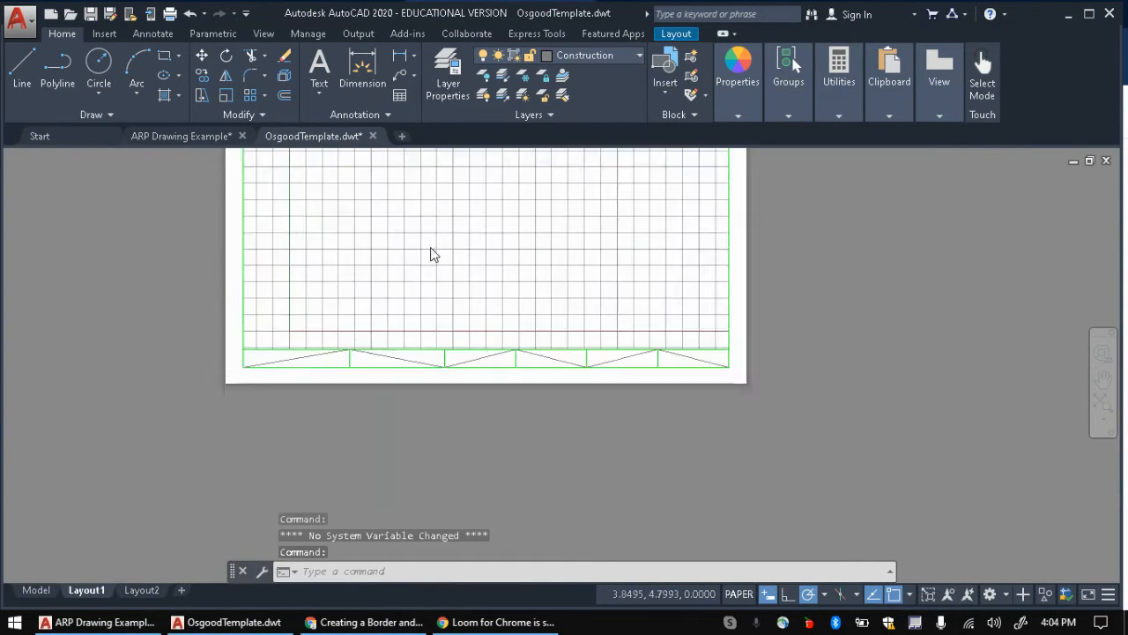
left_click(447, 72)
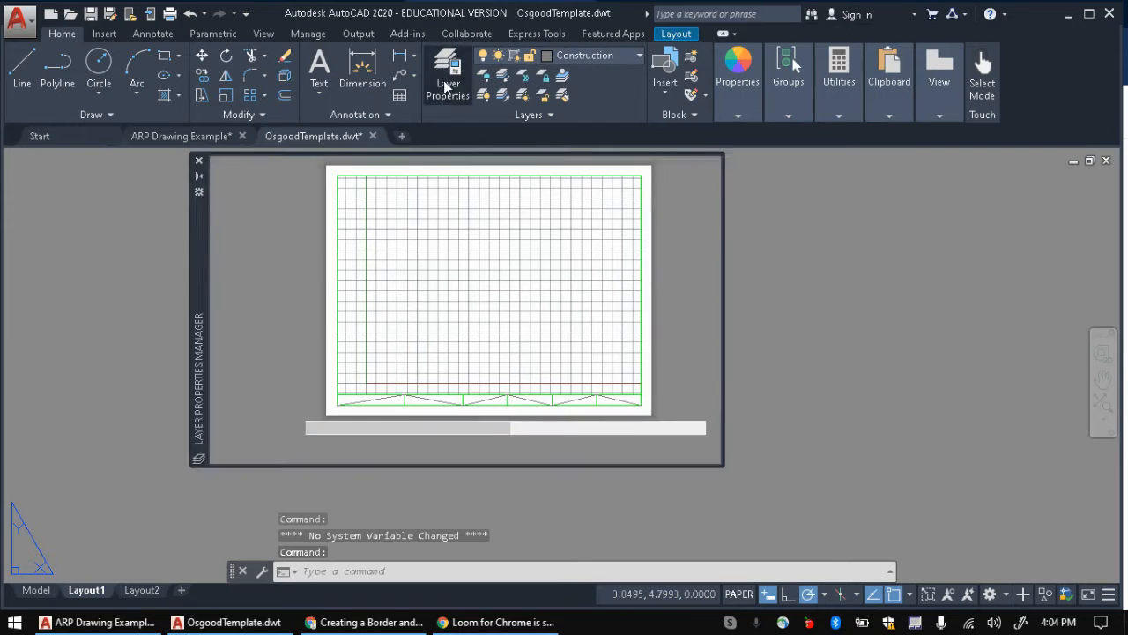
left_click(471, 253)
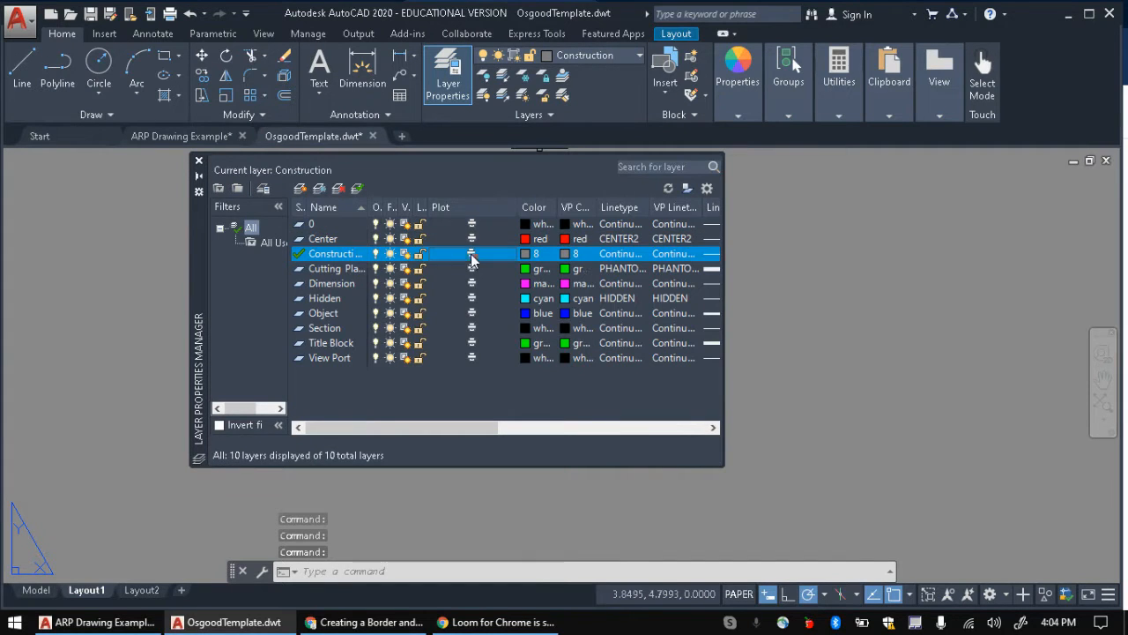
left_click(197, 163)
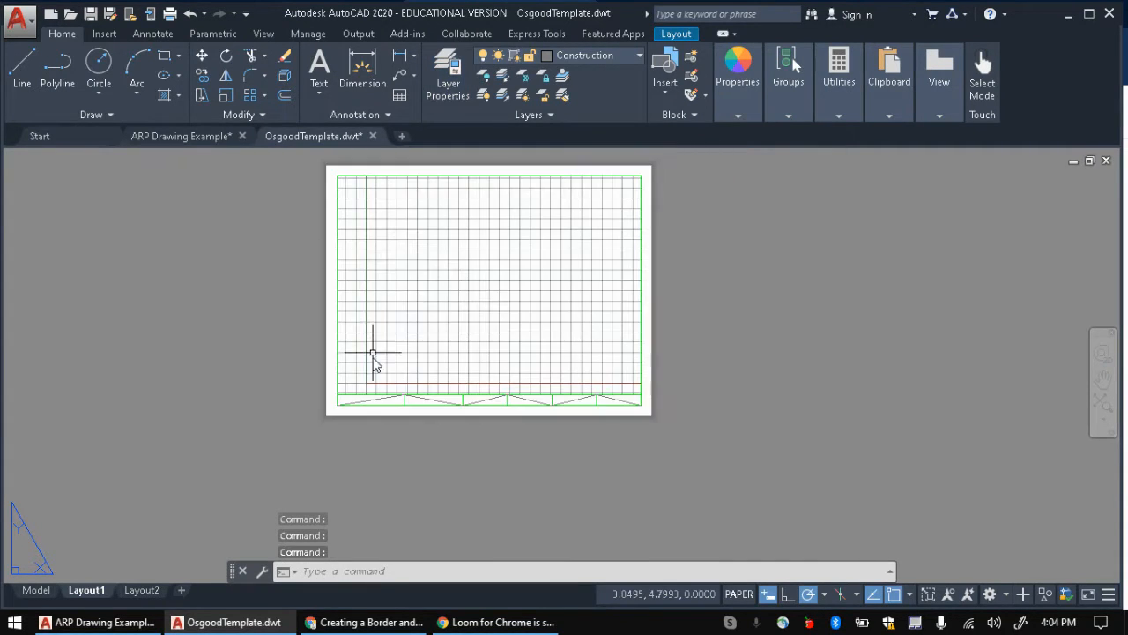
scroll(372, 351, "up", 2)
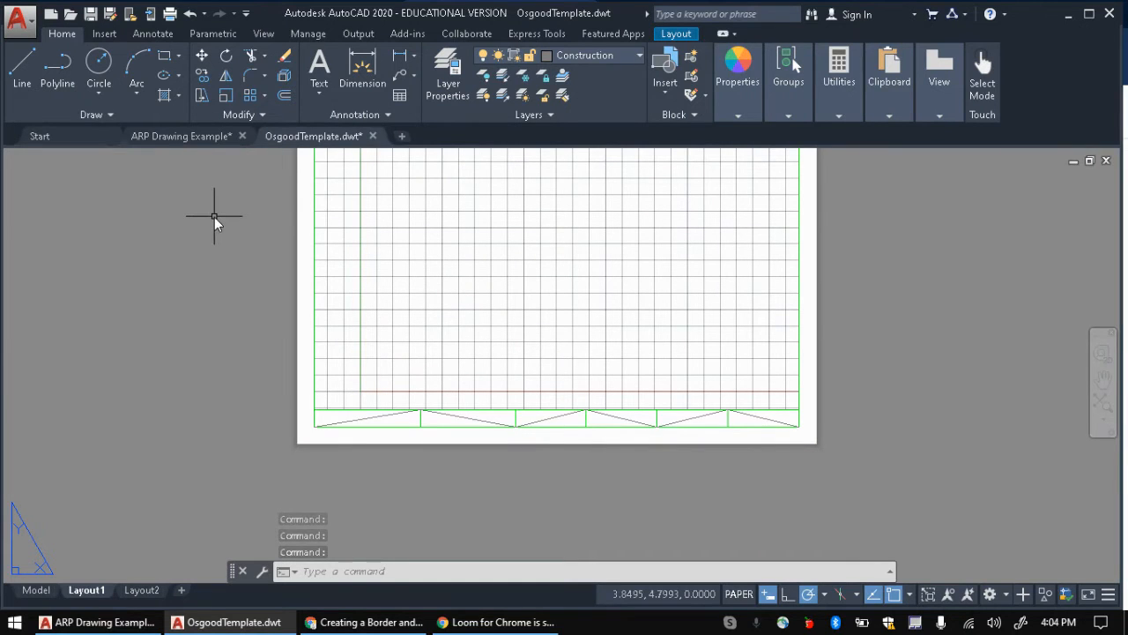
key("ctrl+p")
Step: Plot just this layout with the monochrome.ctb plot style and preview the result
left_click(518, 357)
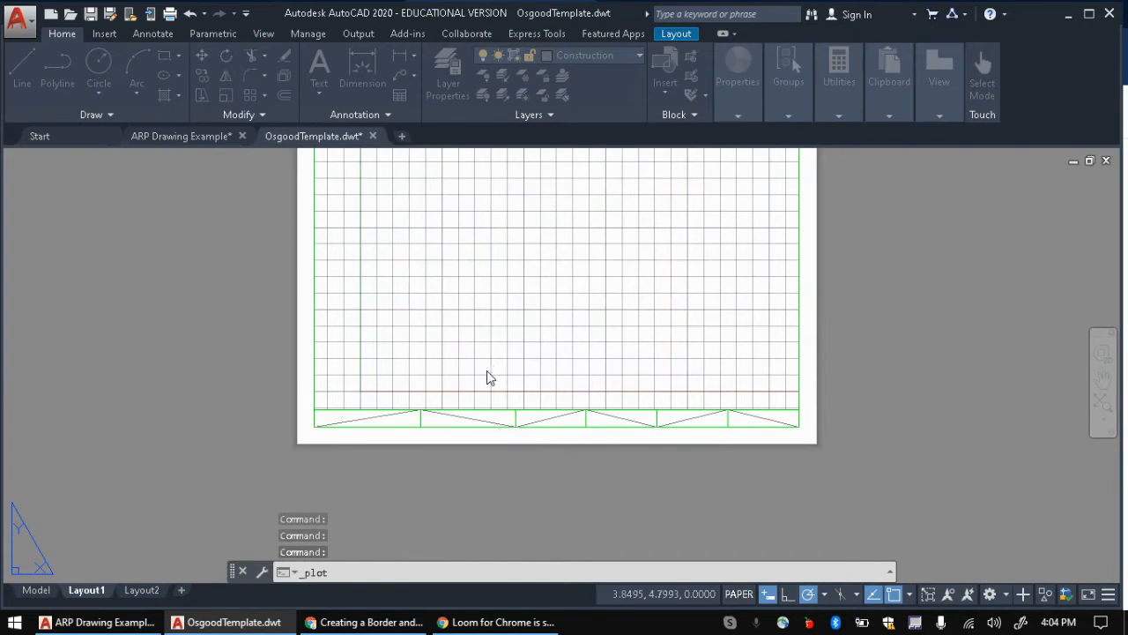
left_click(729, 143)
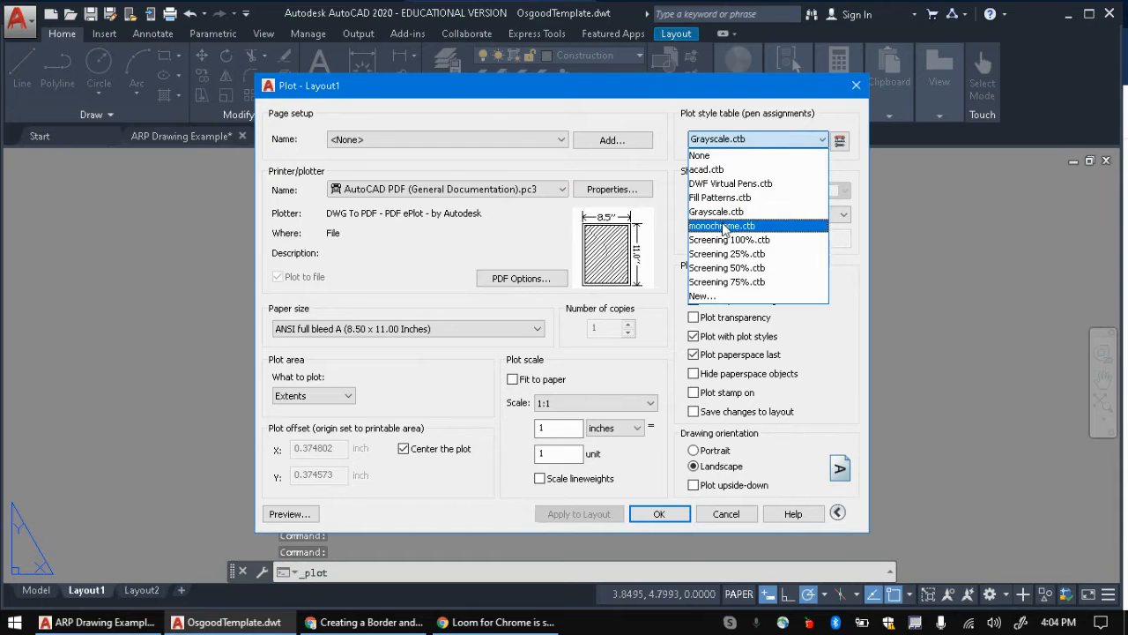
left_click(723, 225)
left_click(289, 514)
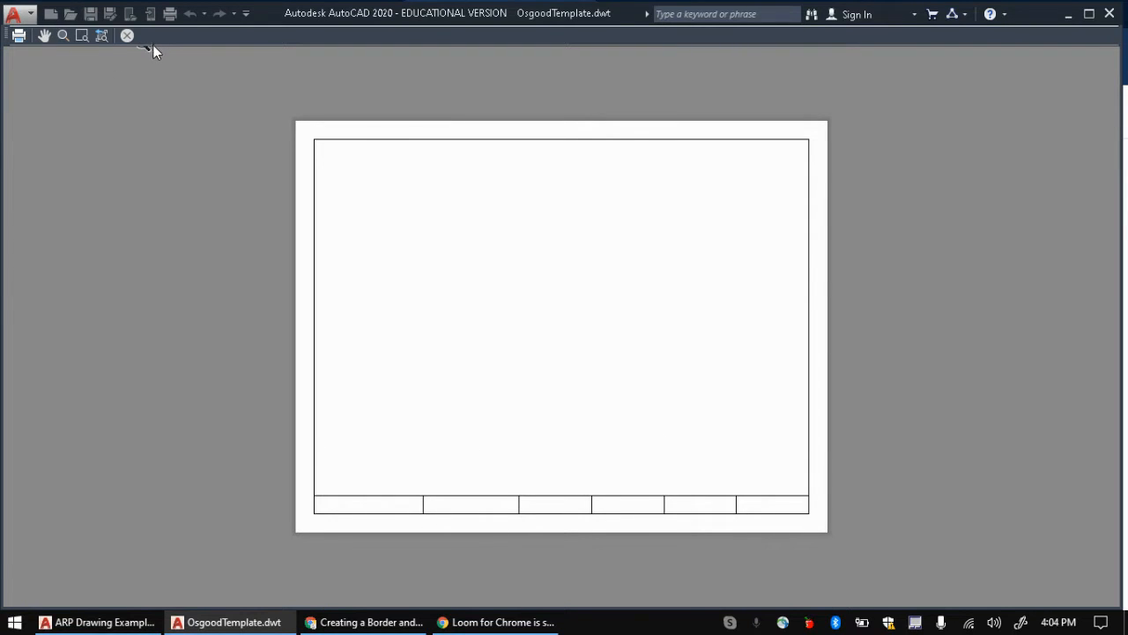
left_click(127, 35)
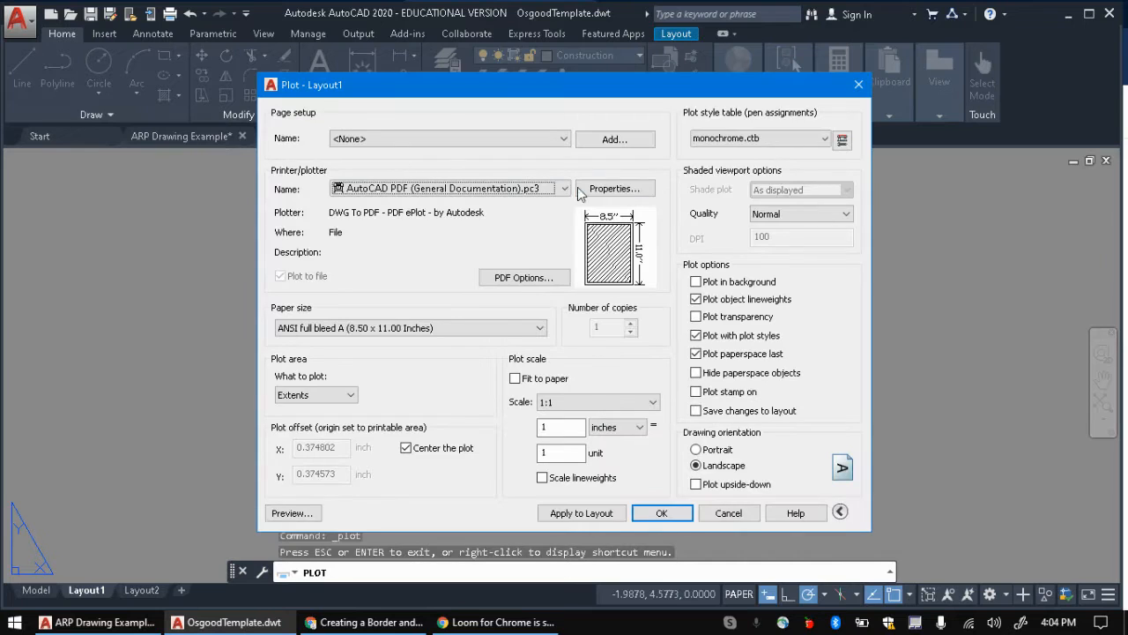
Step: Apply the plot settings to the layout, cancel the PDF plot, and close the template
left_click(599, 519)
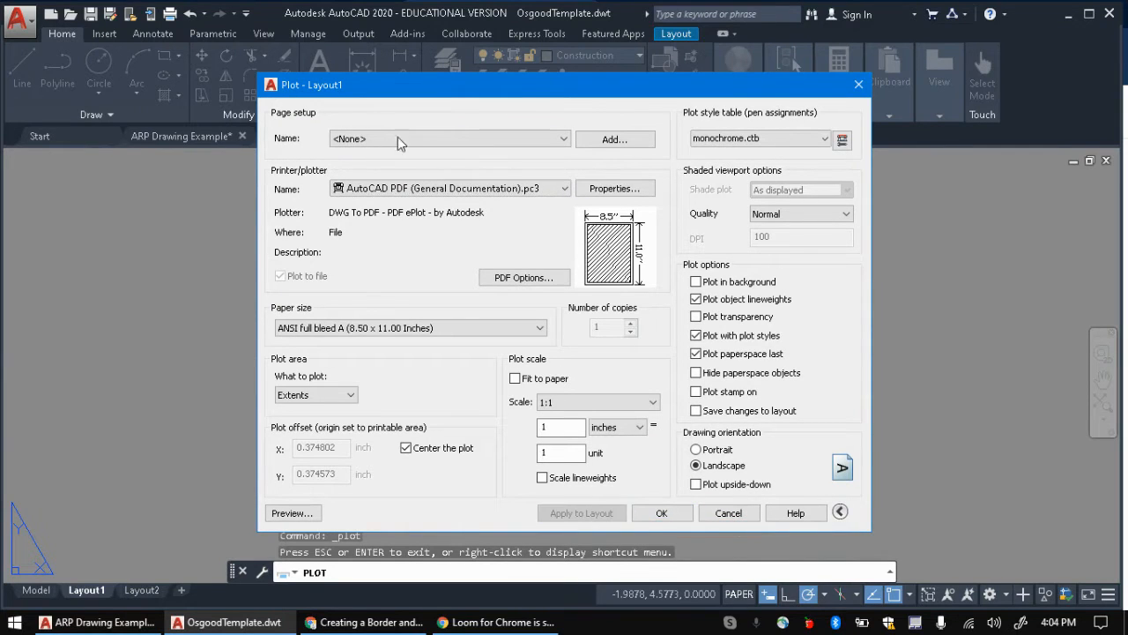
left_click(661, 512)
left_click(908, 491)
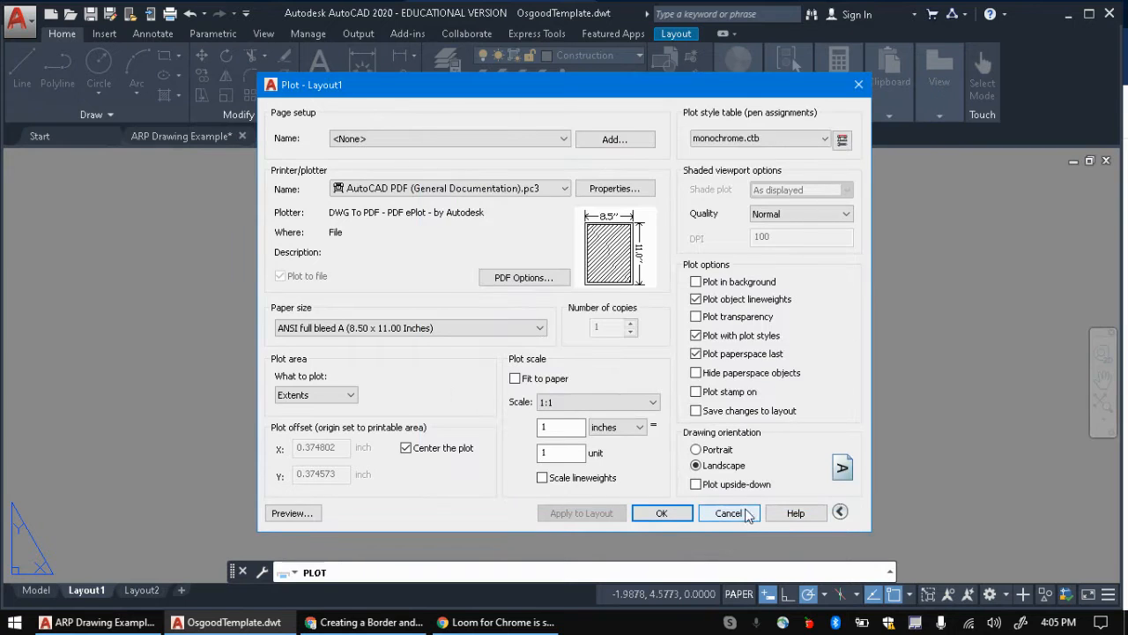
left_click(728, 513)
left_click(372, 135)
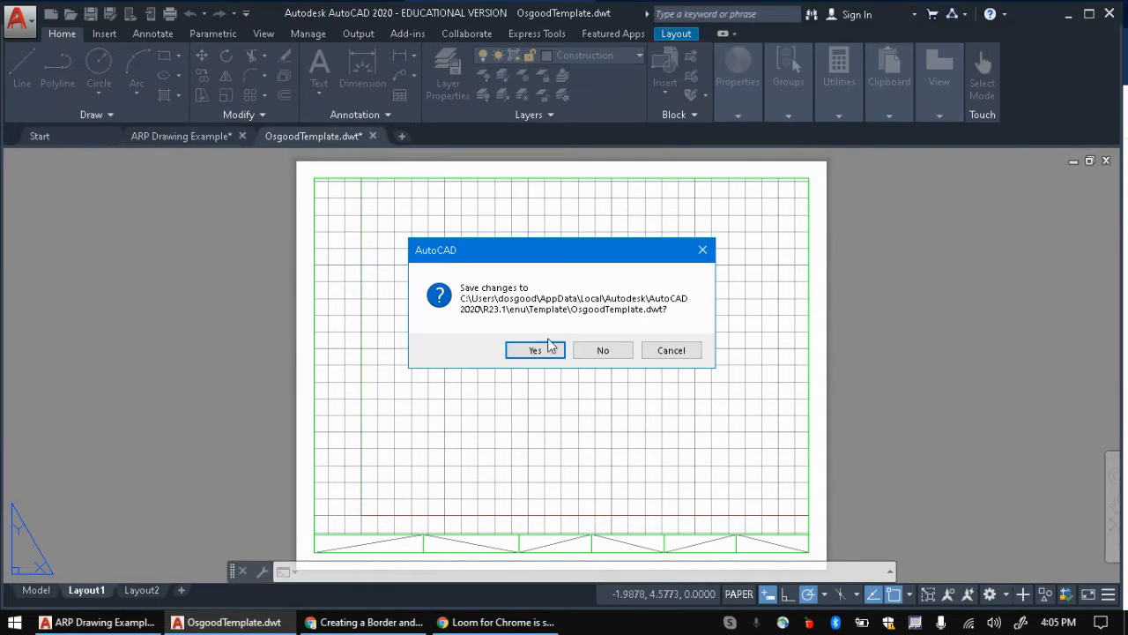
Step: Save the template, then check the current layer and viewport in ARP Drawing Example
left_click(544, 350)
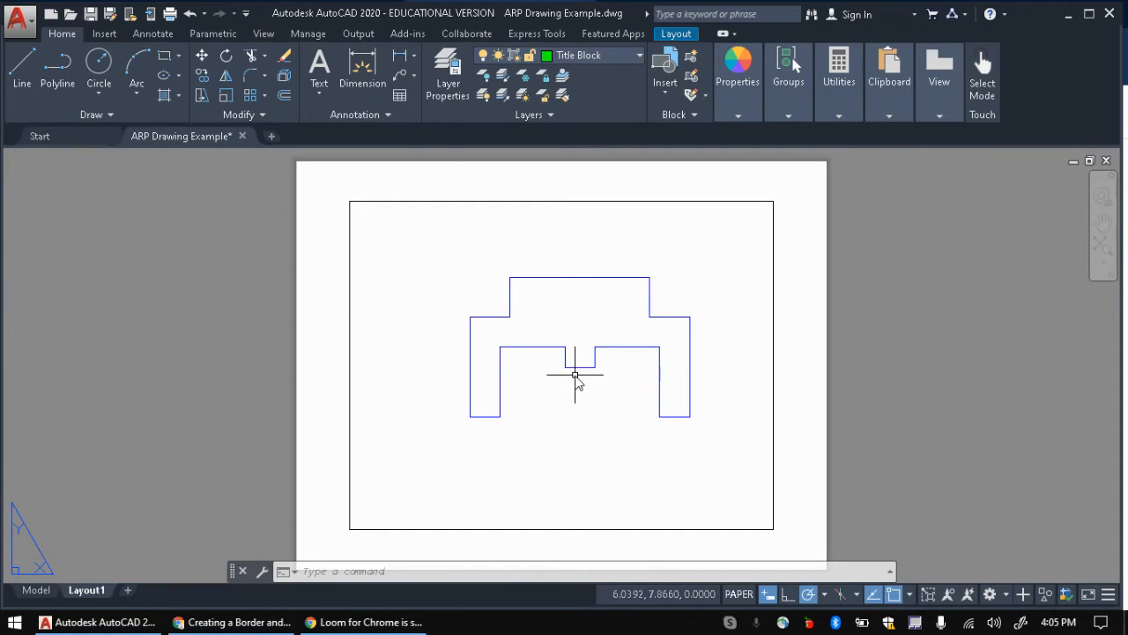
left_click(640, 56)
left_click(579, 202)
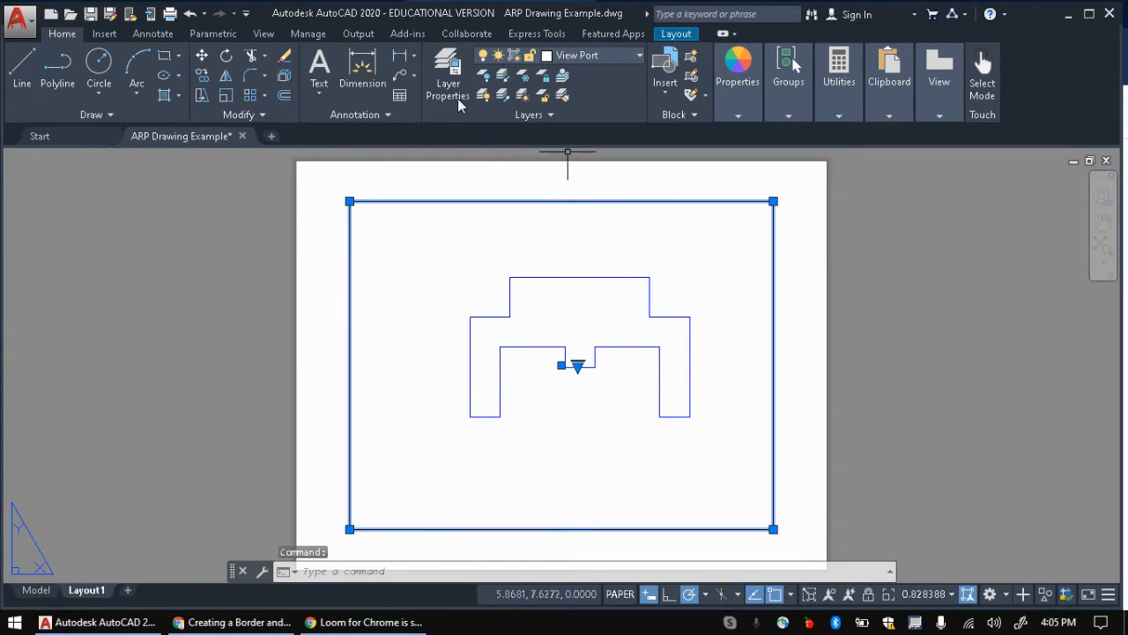
left_click(182, 256)
key("Escape")
key("Escape")
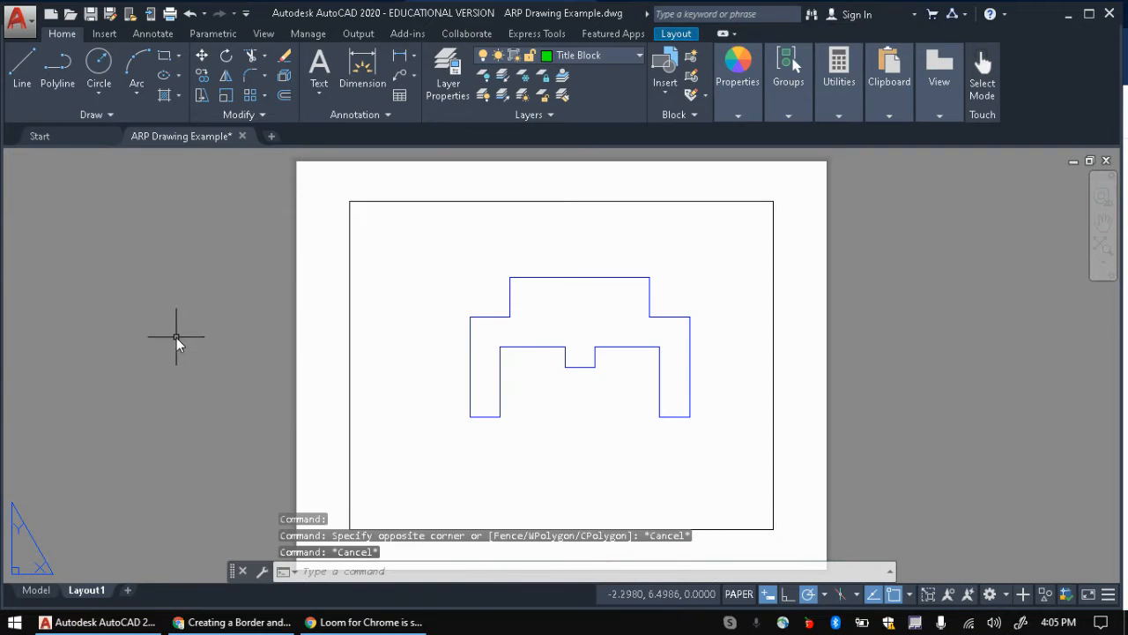
Step: Bring the Google Docs instructions to the front
key("alt+Tab")
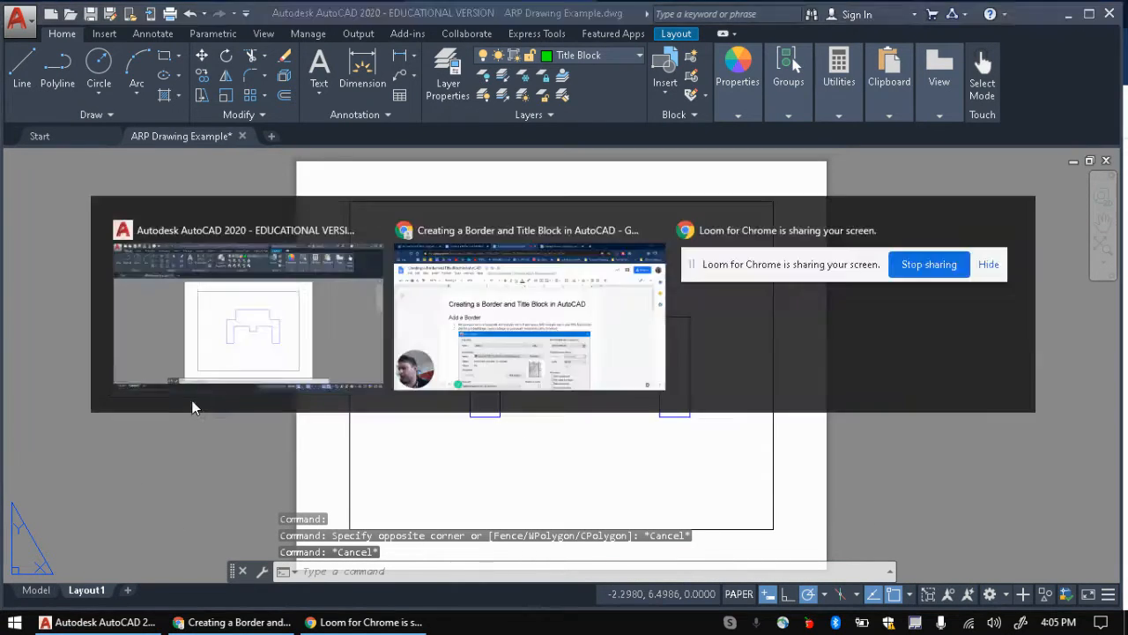
left_click(206, 402)
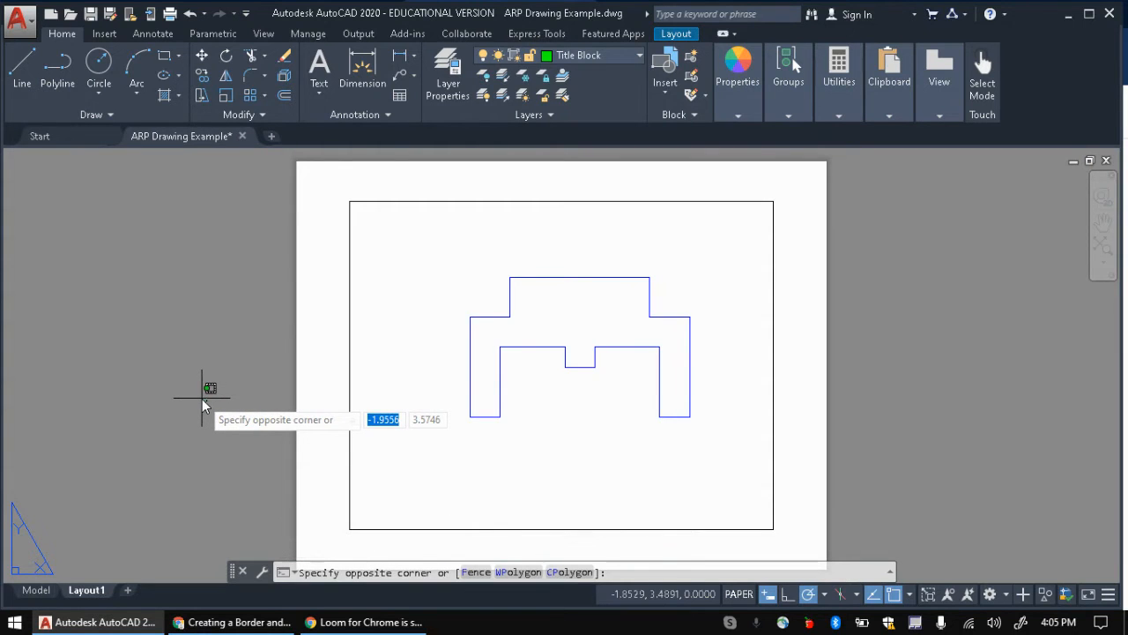
left_click(359, 622)
left_click(234, 622)
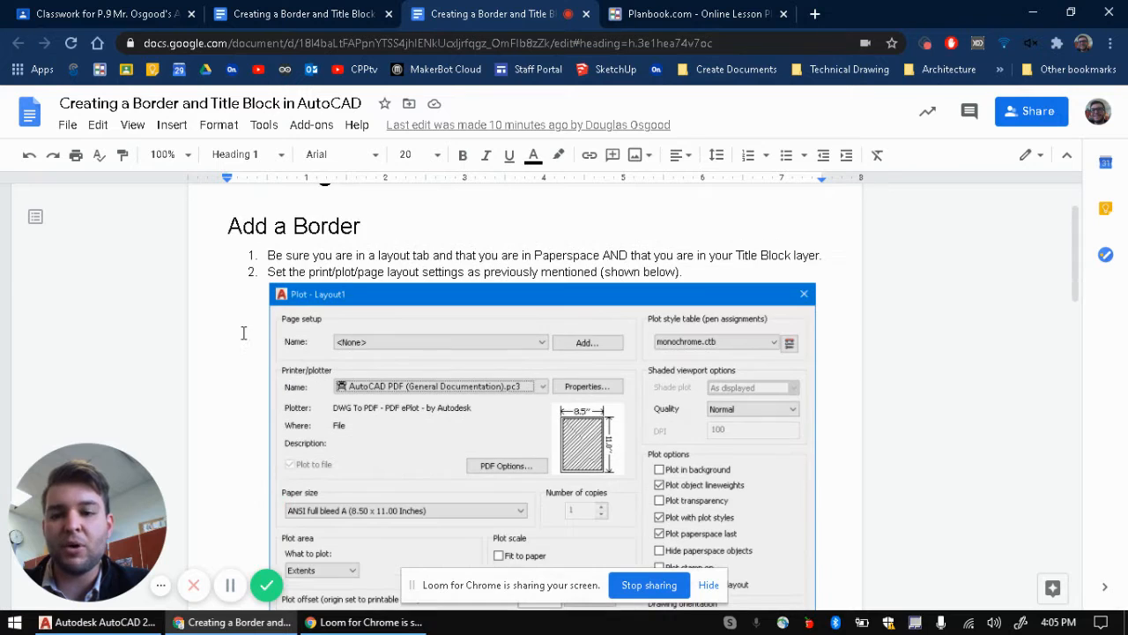
triple_click(273, 256)
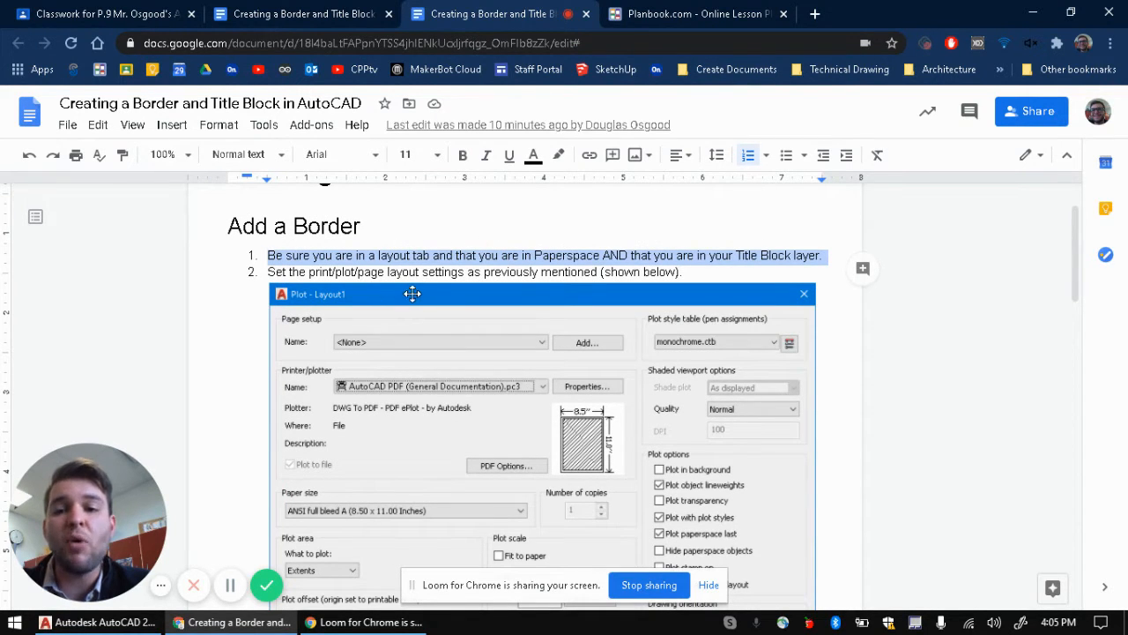
key("alt+Tab")
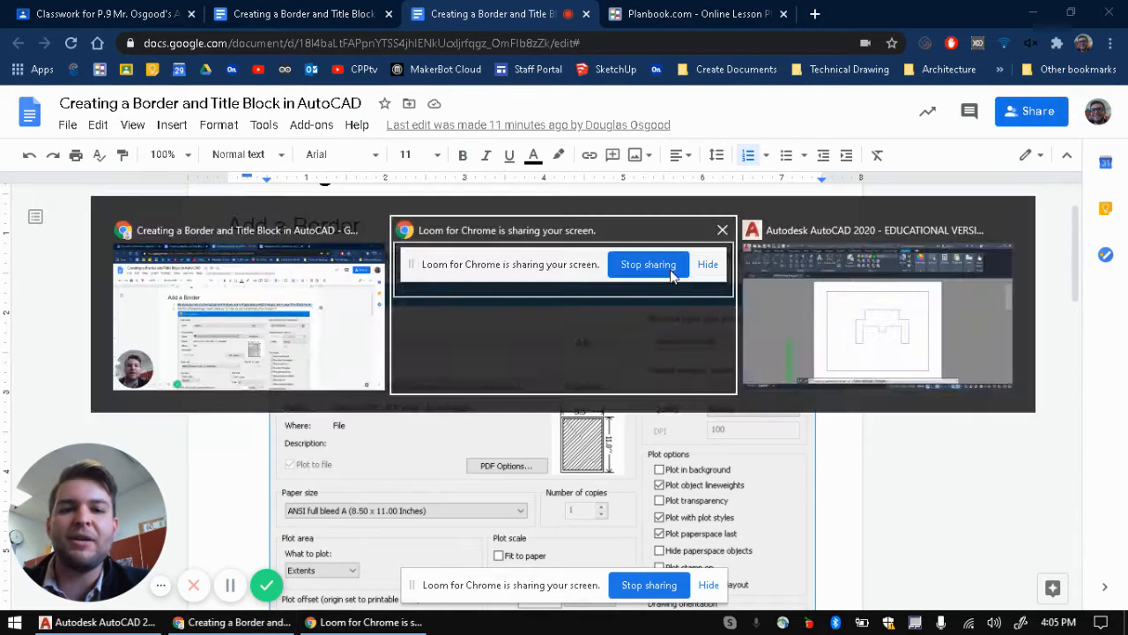
Step: Return to AutoCAD and zoom around the layout in paper space
left_click(97, 622)
left_click(207, 401)
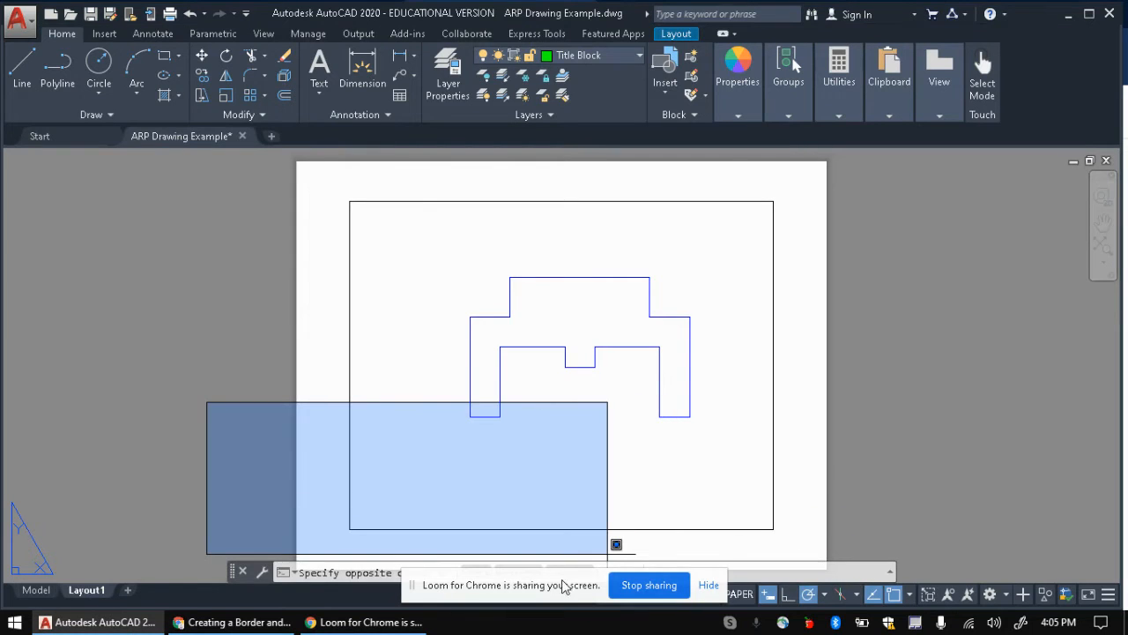
left_click(707, 583)
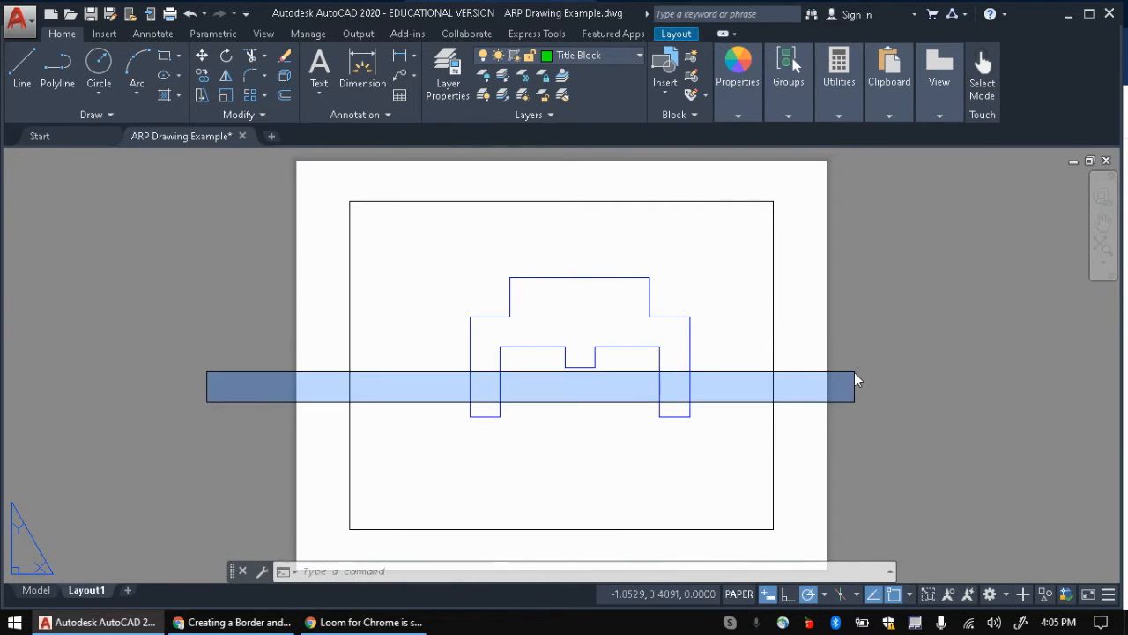
left_click(854, 372)
scroll(521, 365, "down", 3)
scroll(521, 370, "up", 4)
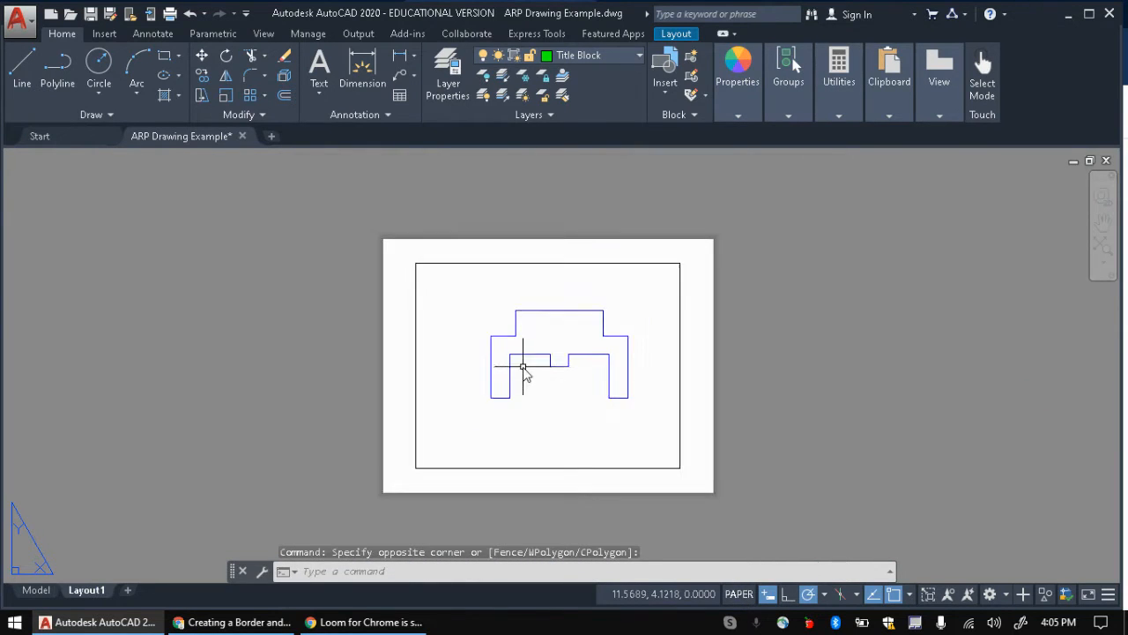
scroll(521, 375, "down", 2)
scroll(521, 374, "up", 2)
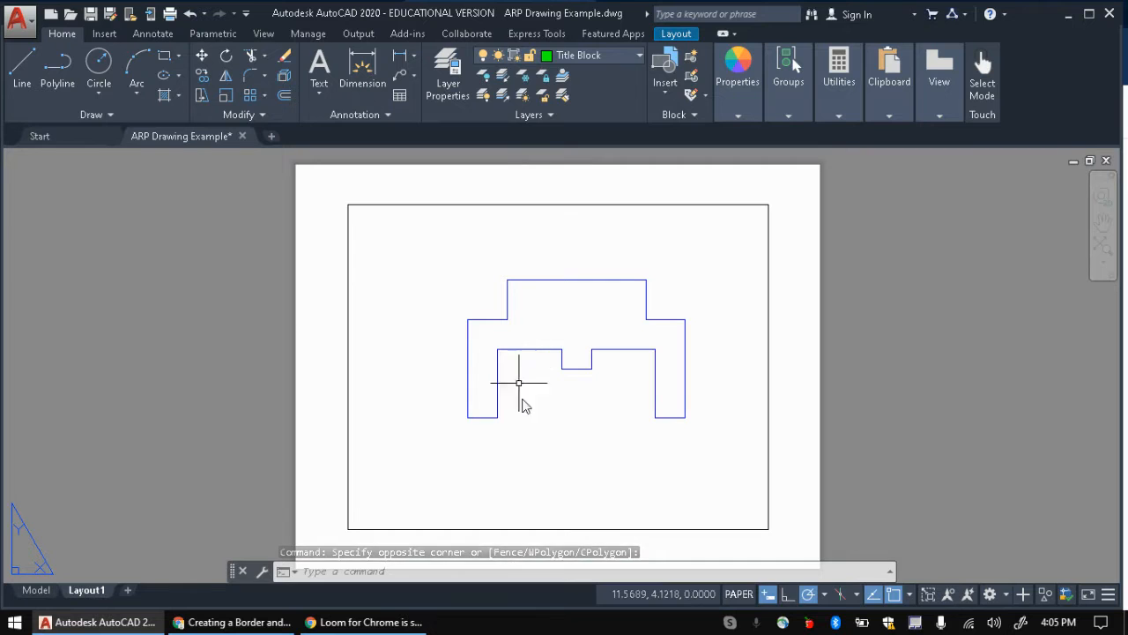
Step: Enter the viewport to zoom the part drawing, ending back in paper space
left_click(739, 596)
scroll(516, 392, "down", 2)
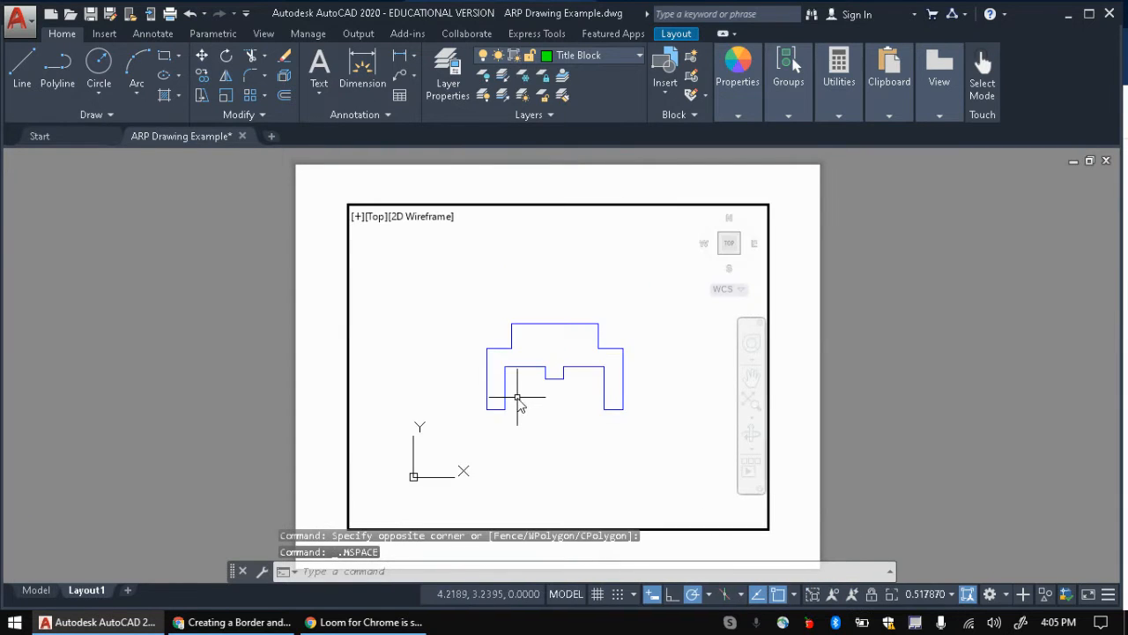
scroll(516, 396, "up", 3)
scroll(518, 400, "down", 3)
scroll(518, 399, "up", 2)
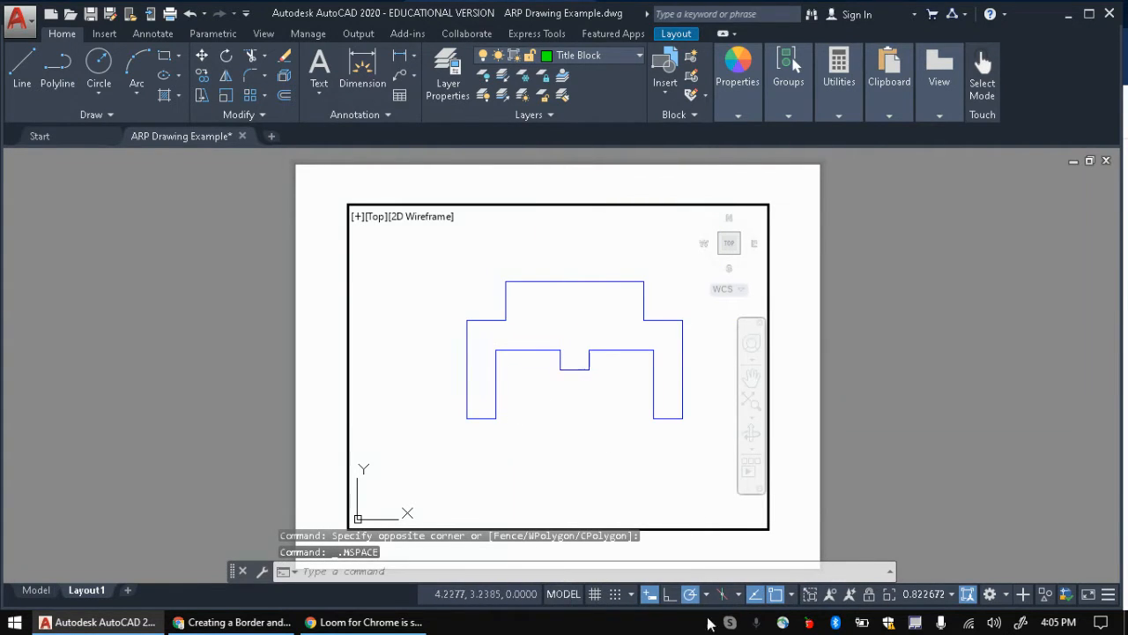
left_click(575, 594)
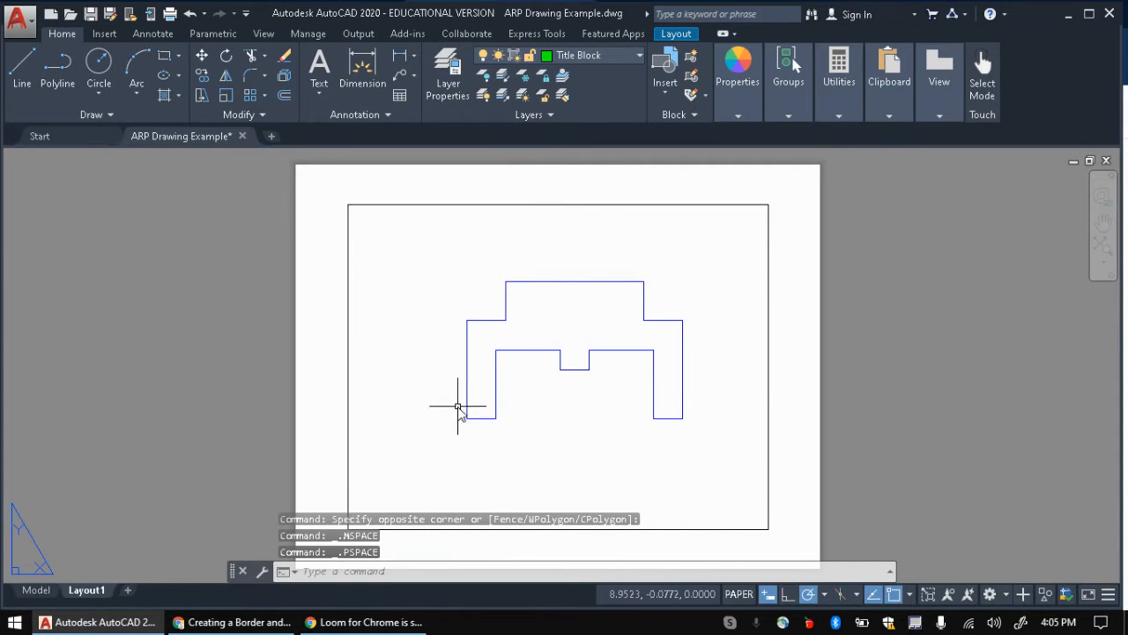
left_click(739, 594)
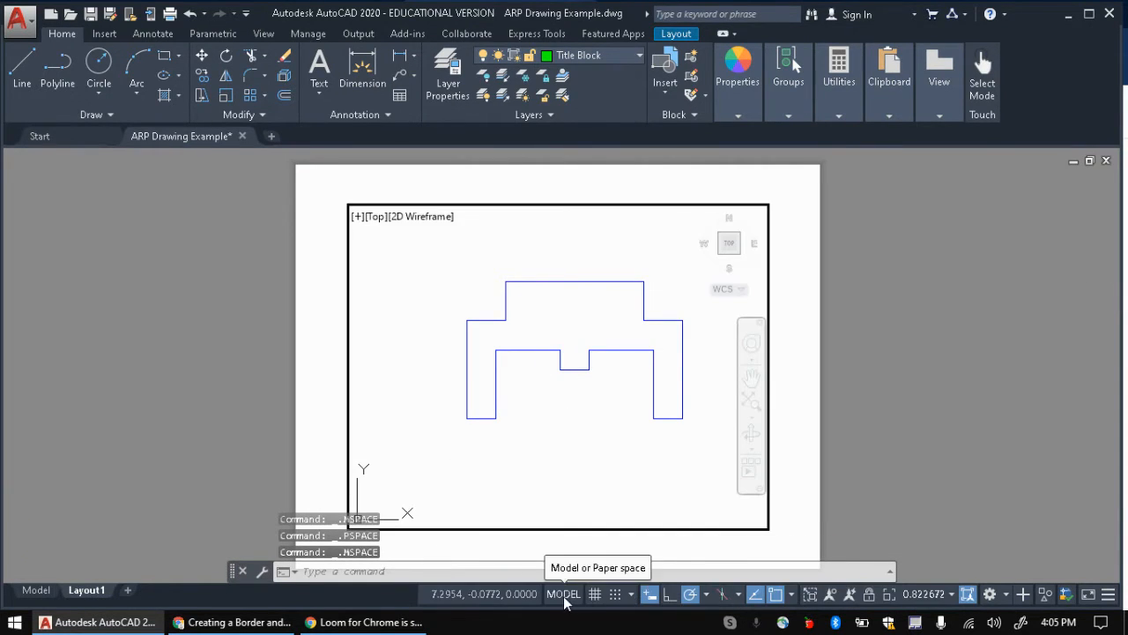
left_click(575, 594)
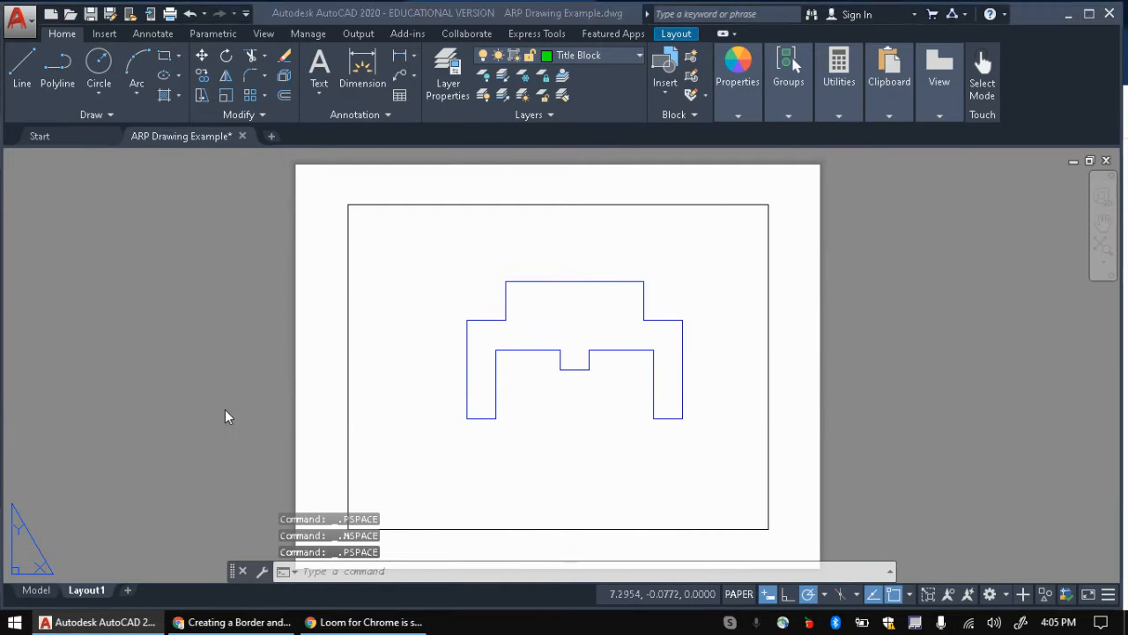
key("alt+Tab")
key("alt+Tab")
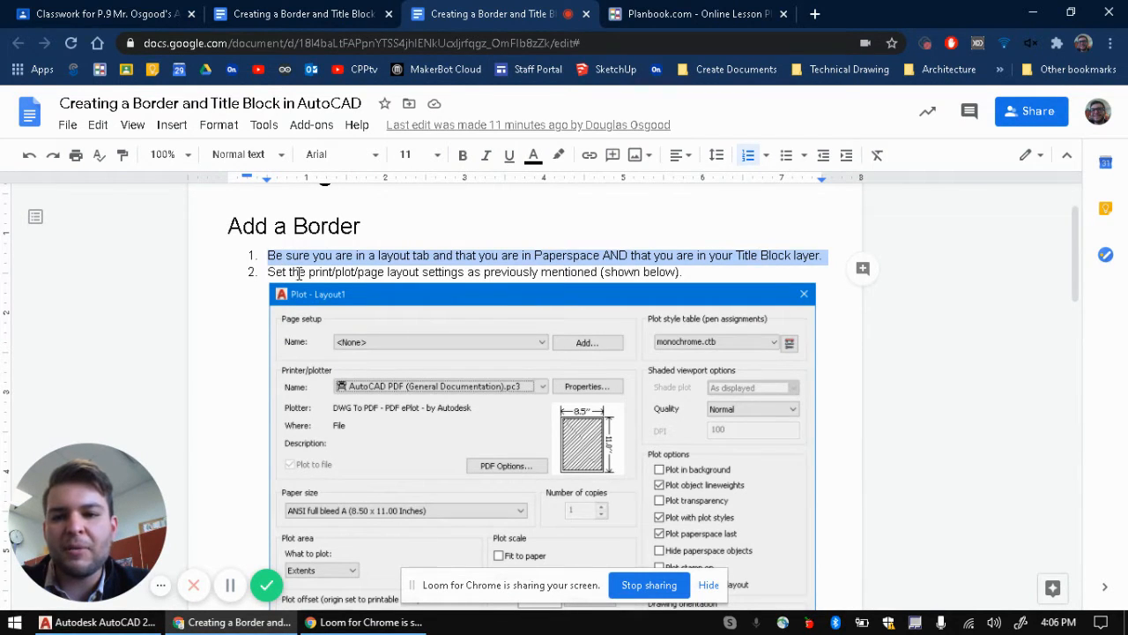
Step: Return to the AutoCAD layout after reading the paper-space, Title Block layer step
key("alt+Tab")
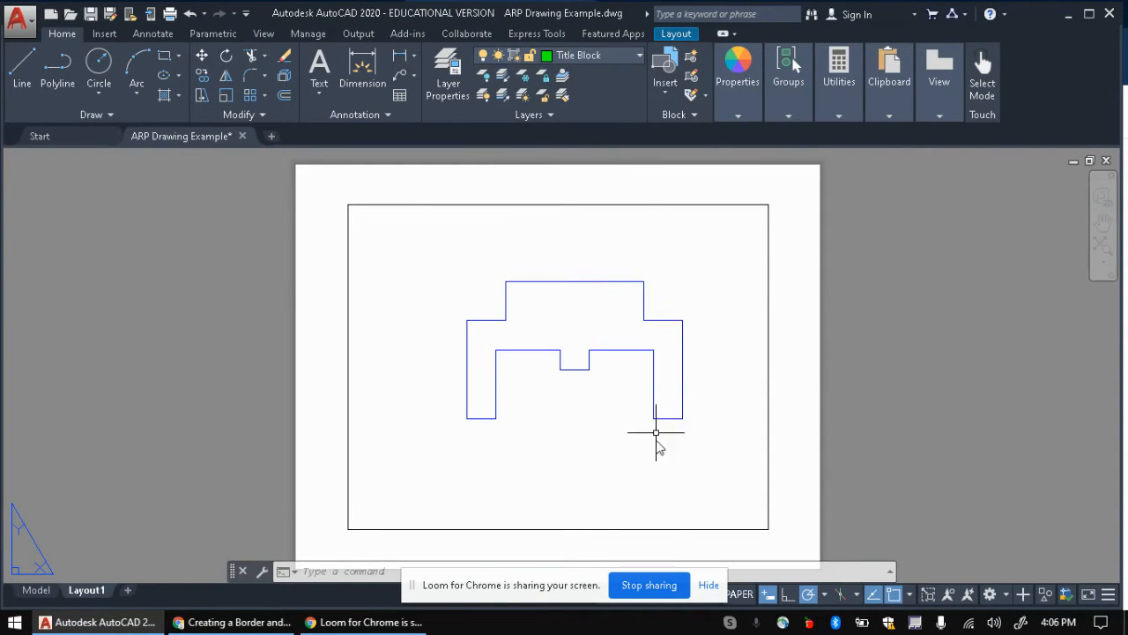
Step: Open Layout1's page setup for editing and check the required settings in the doc
left_click(706, 586)
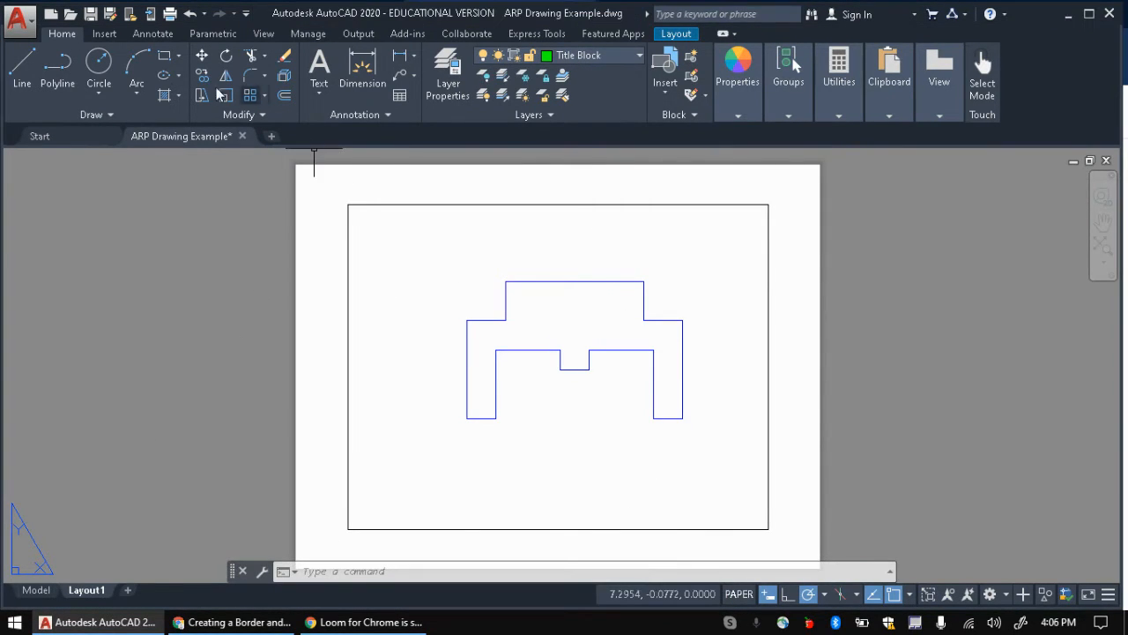
right_click(83, 592)
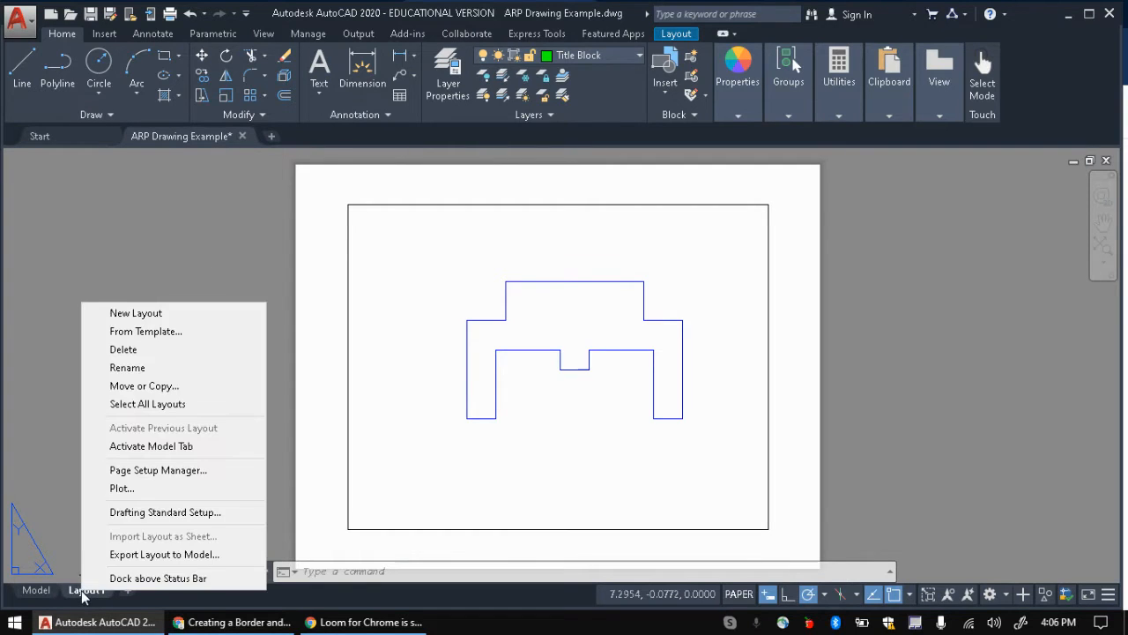
left_click(168, 473)
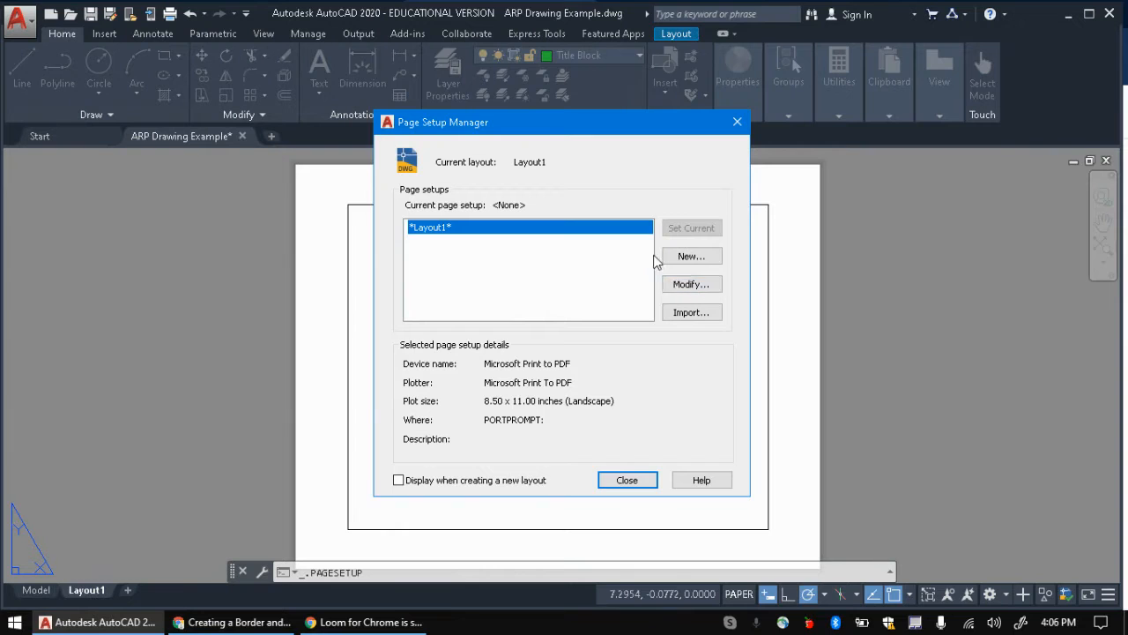
left_click(681, 283)
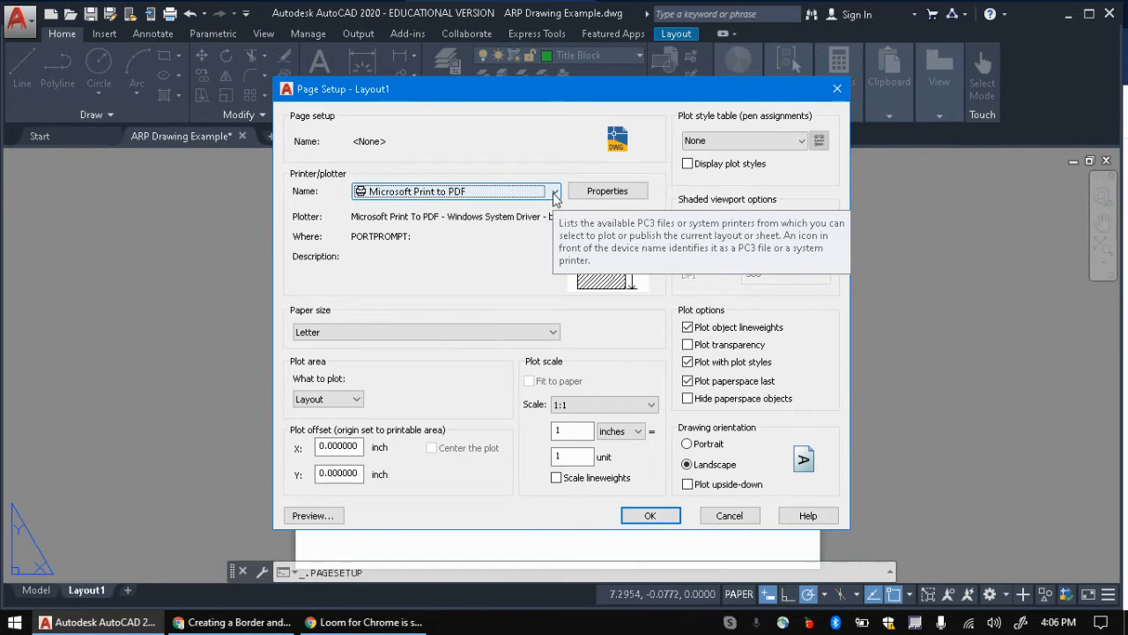
left_click(234, 622)
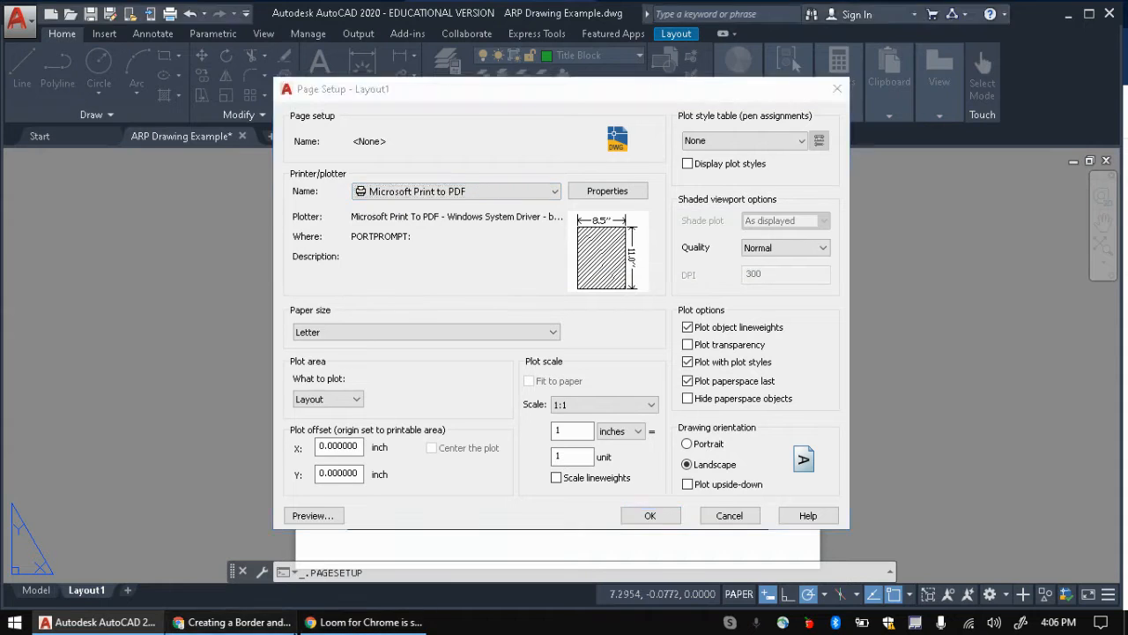
scroll(435, 393, "down", 1)
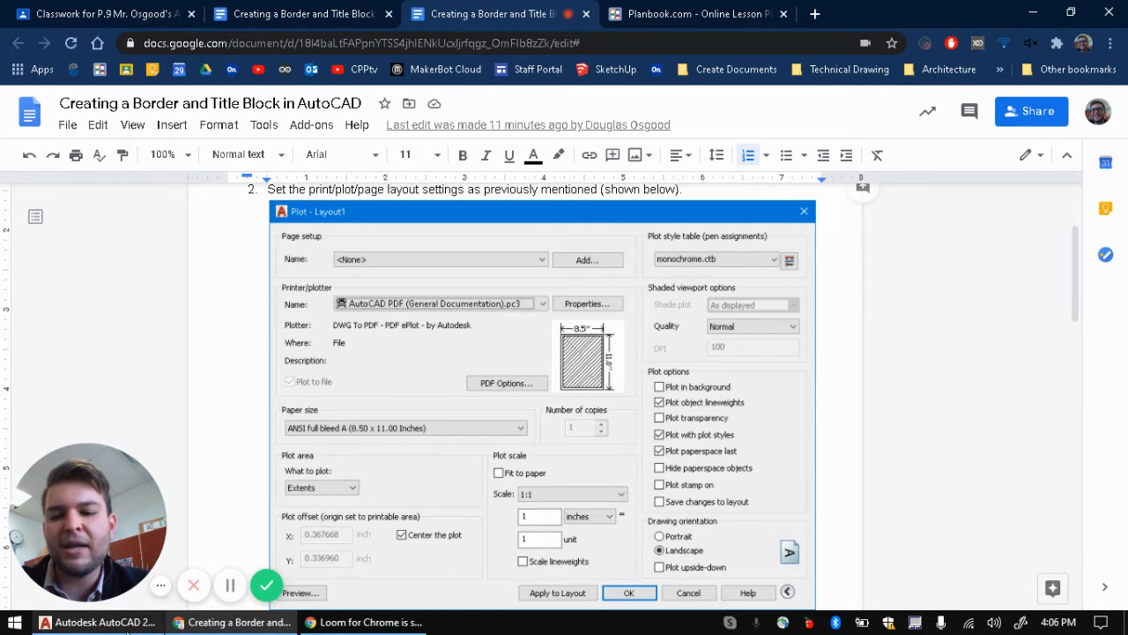
left_click(123, 626)
Step: Set AutoCAD PDF (General Documentation), Extents, centred plot, and monochrome.ctb plot style
left_click(531, 192)
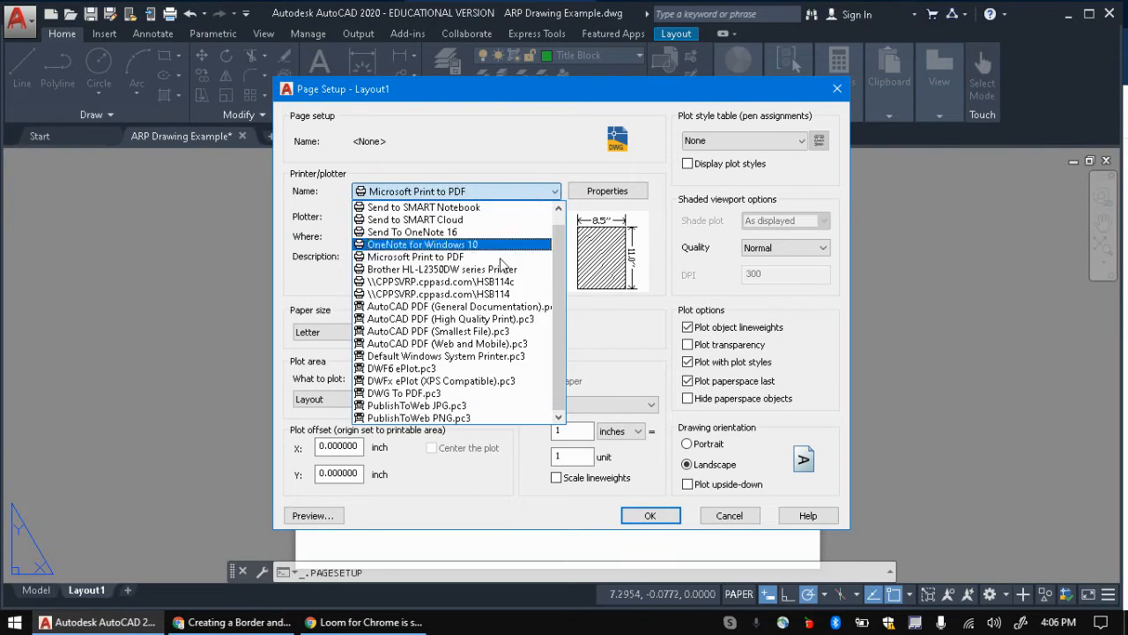
left_click(393, 308)
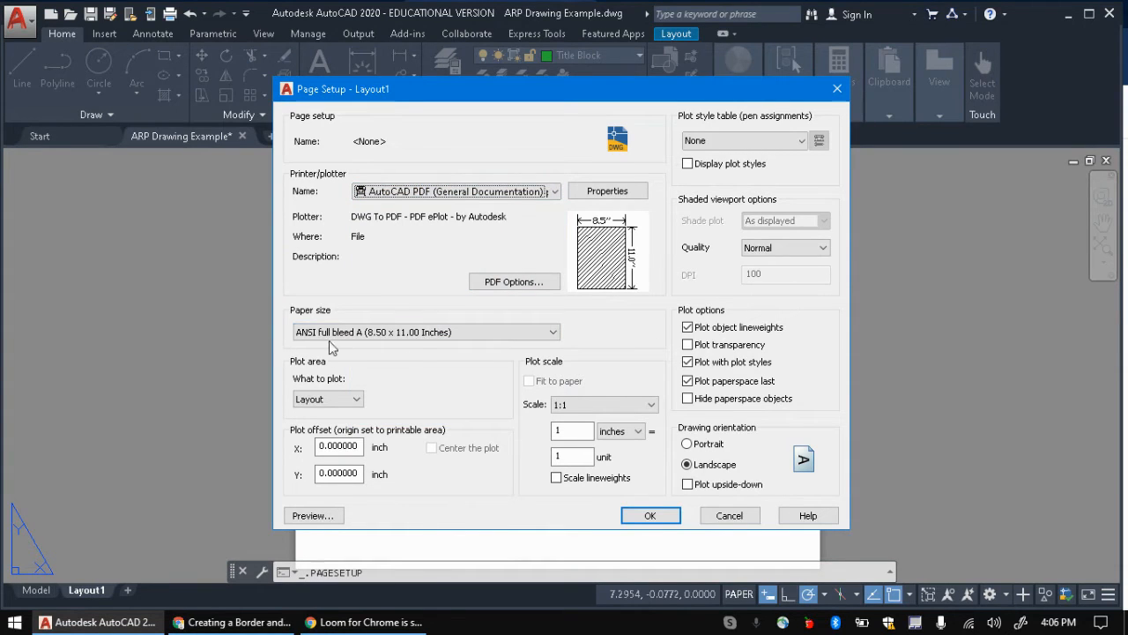
left_click(353, 399)
left_click(333, 425)
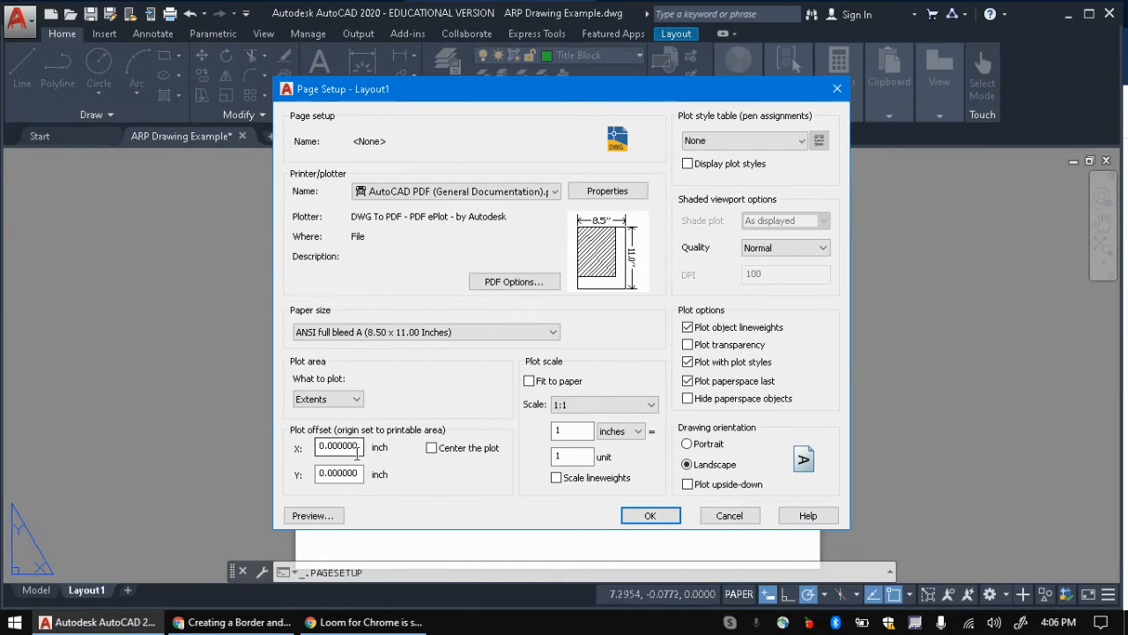
left_click(431, 448)
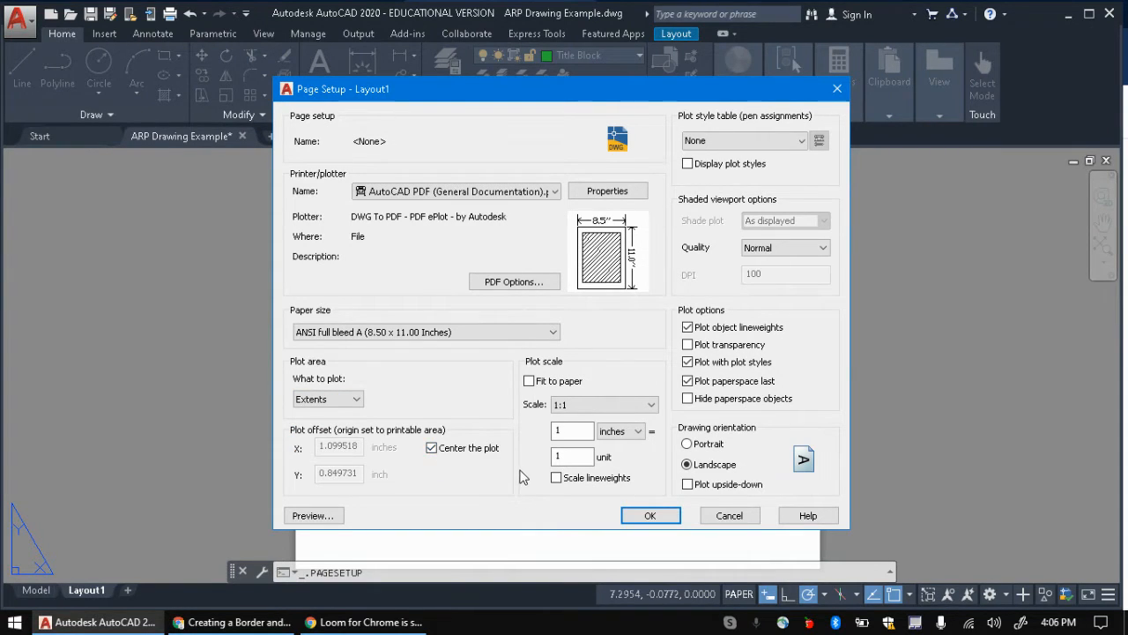
left_click(786, 137)
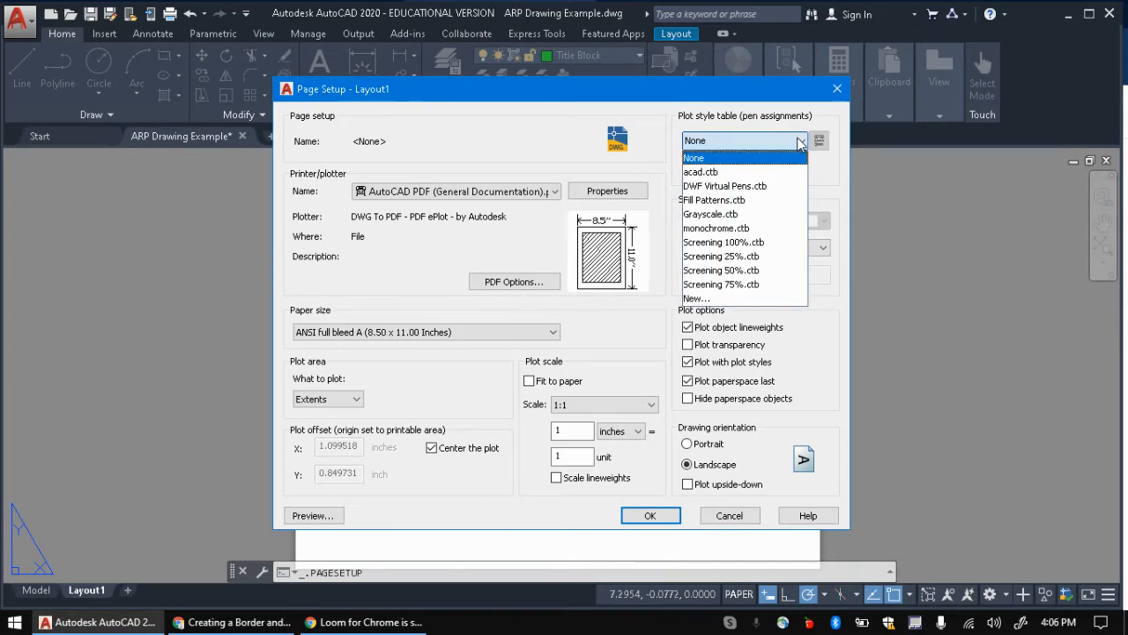
left_click(729, 229)
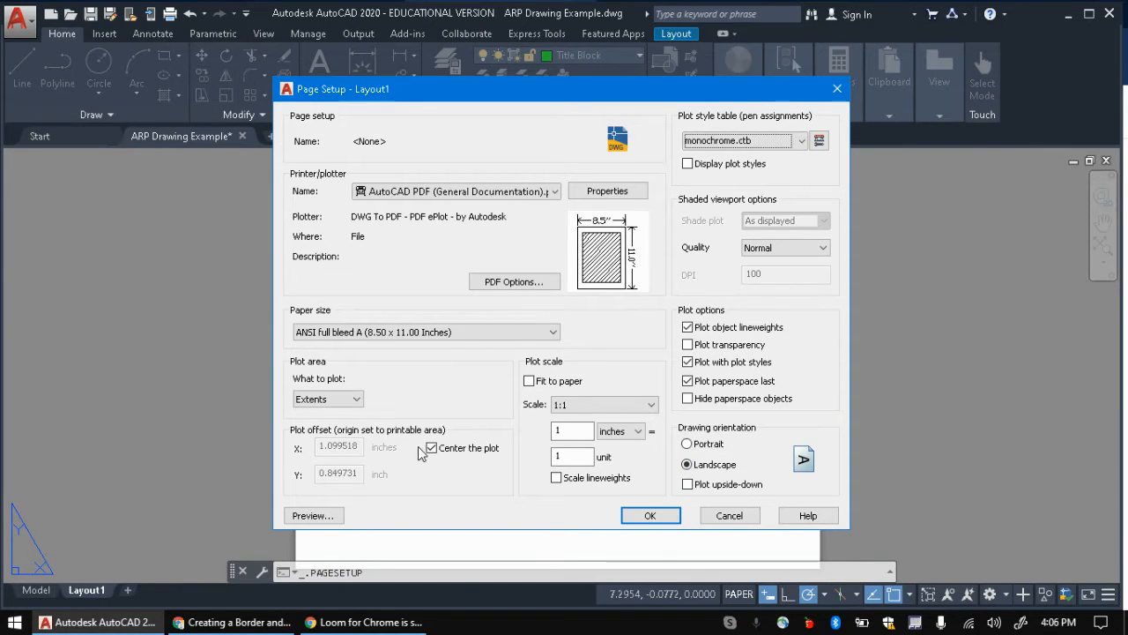
Step: Preview the plot, accept the page setup, and close the Page Setup Manager
left_click(313, 515)
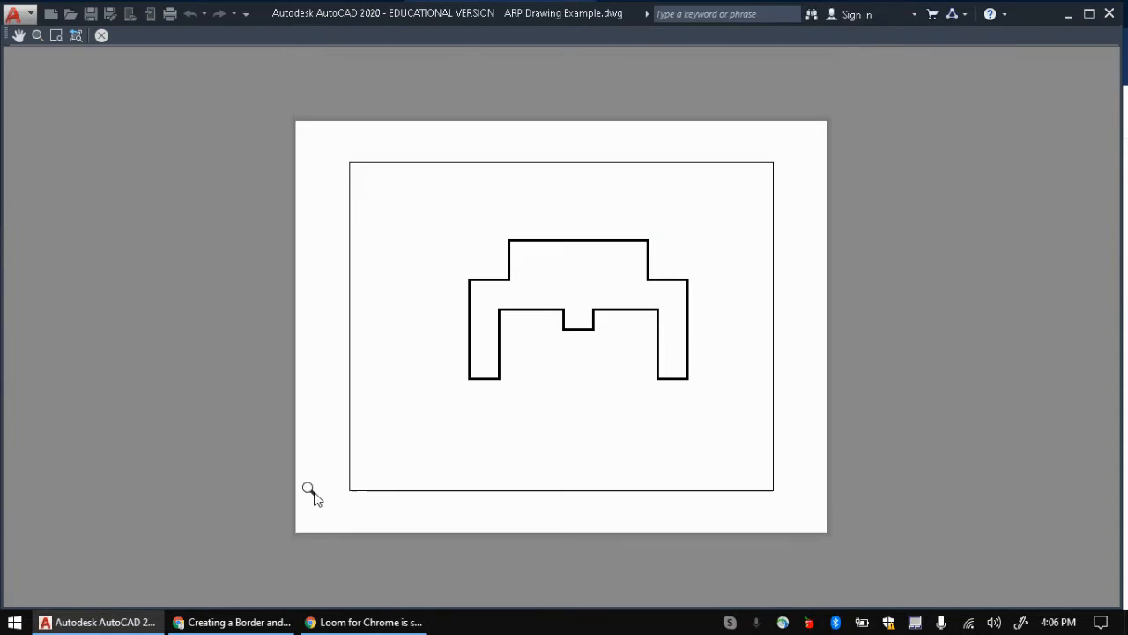
left_click(101, 36)
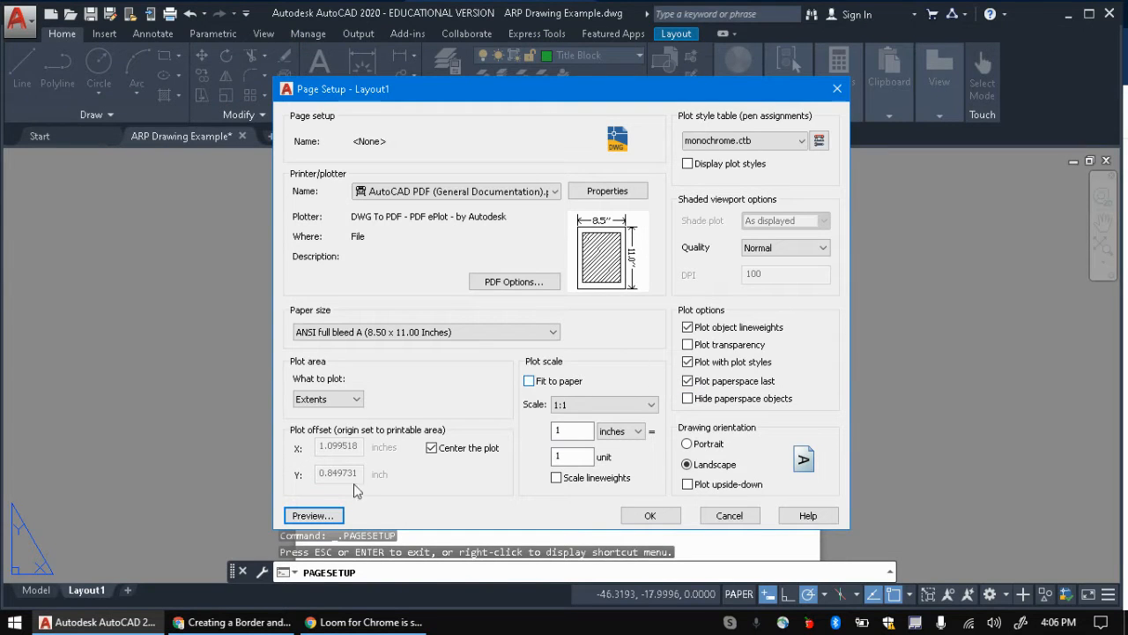
left_click(673, 519)
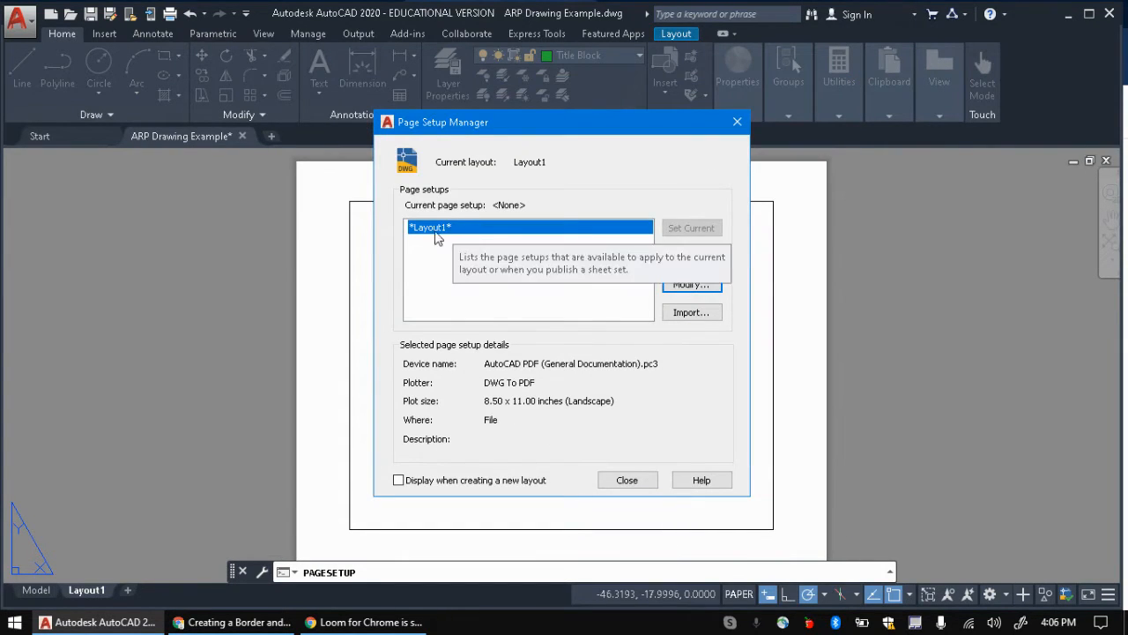
left_click(636, 483)
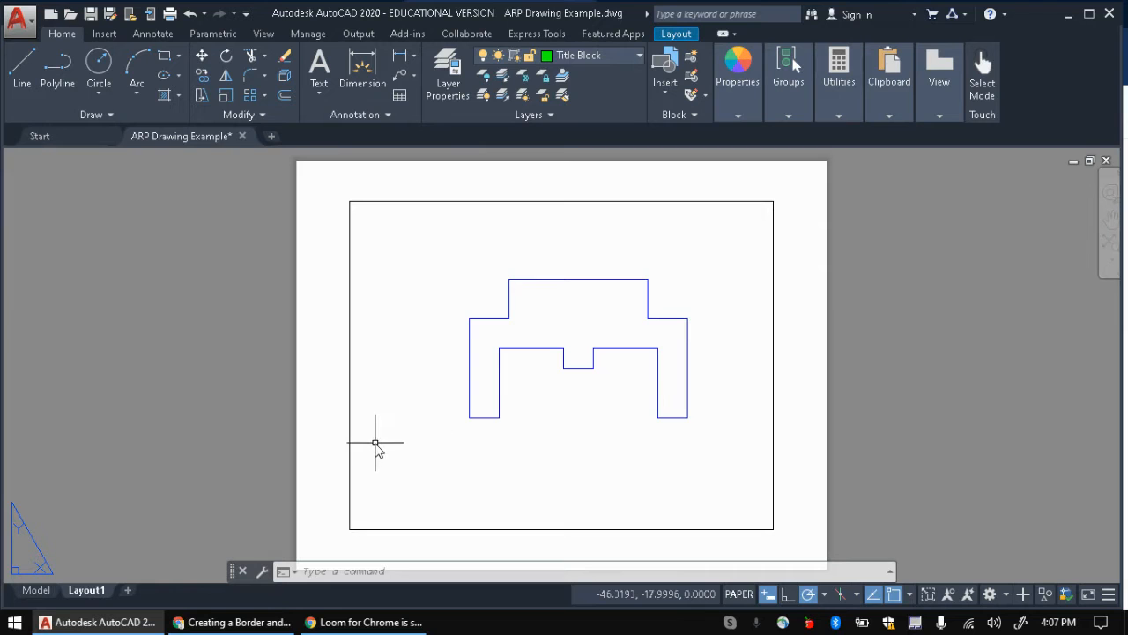
left_click(234, 622)
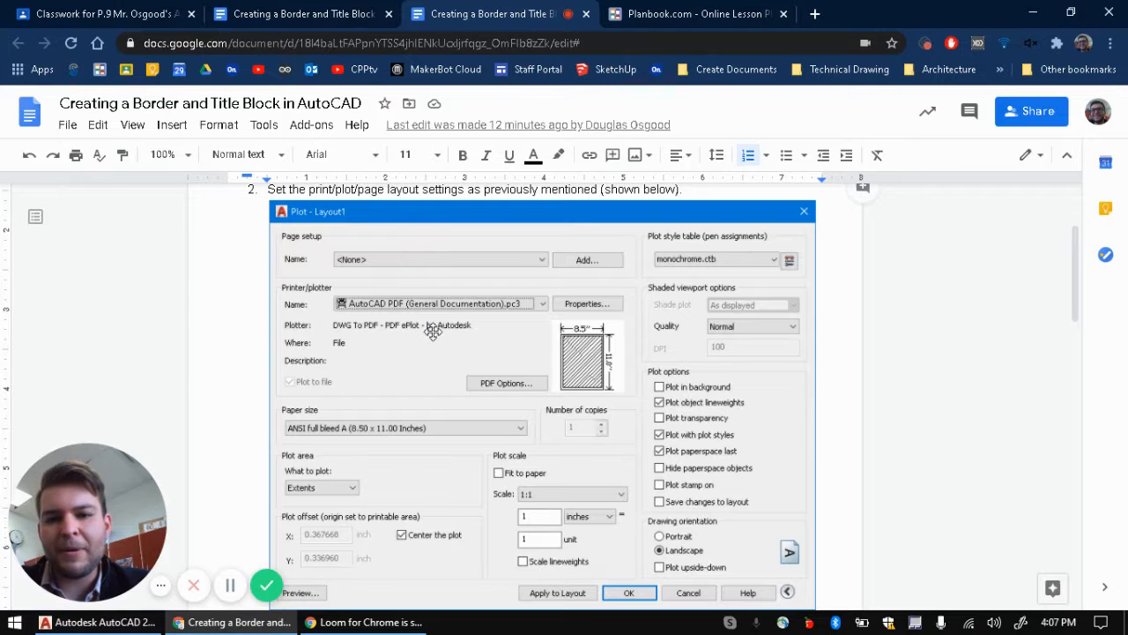
Step: Review the step 3 border coordinate list in the doc, then return to AutoCAD
scroll(282, 370, "down", 3)
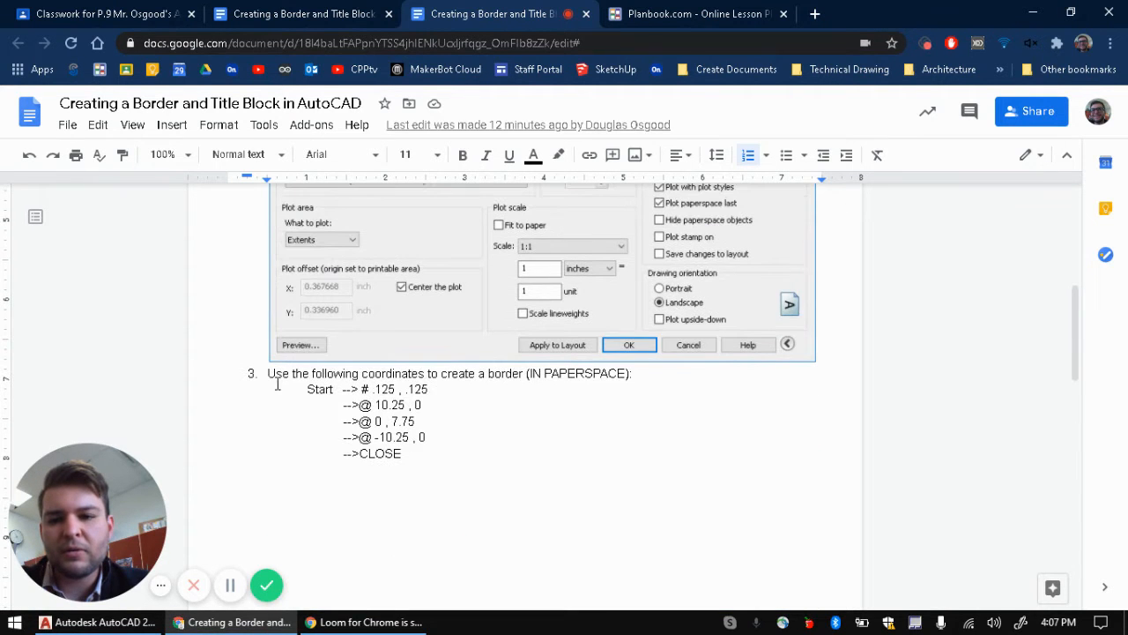
left_click_drag(268, 373, 650, 372)
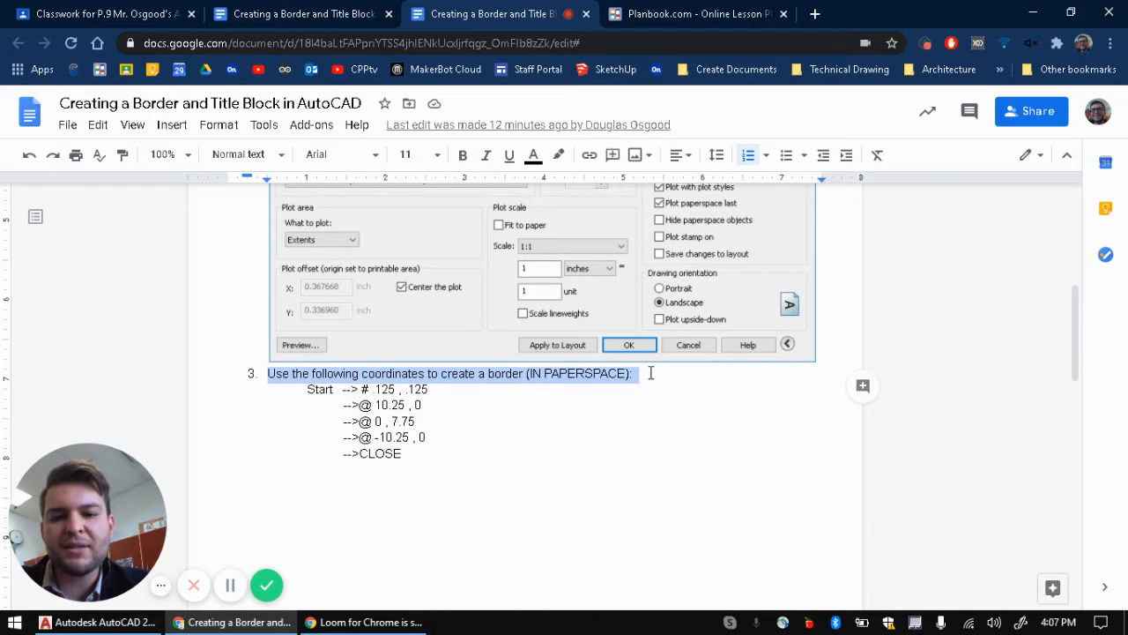
left_click(549, 371)
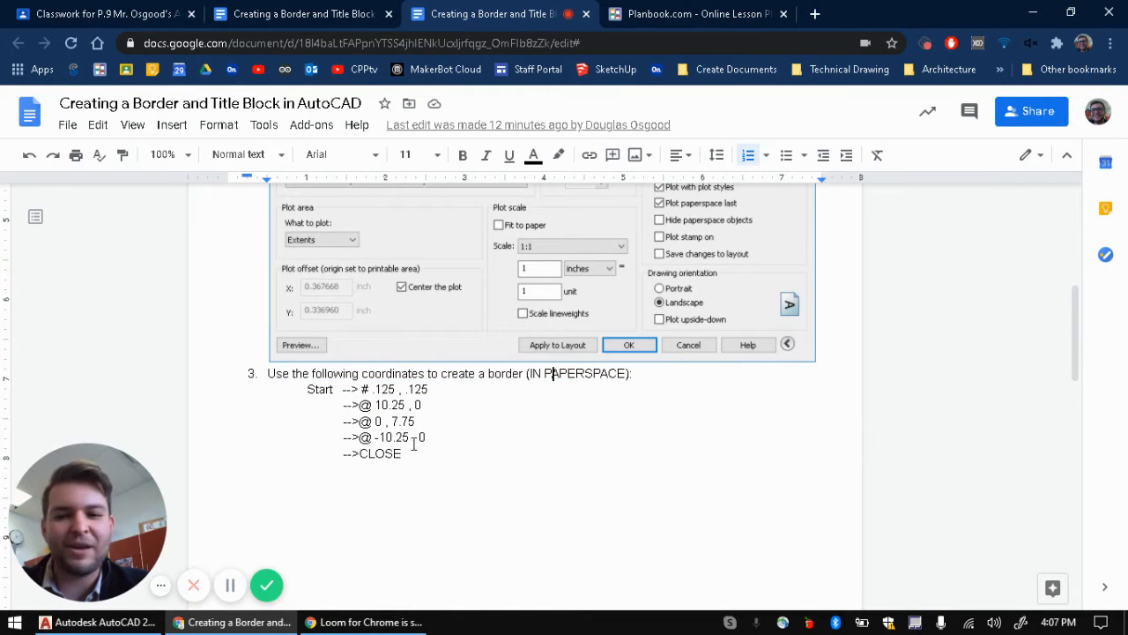
left_click_drag(302, 389, 423, 452)
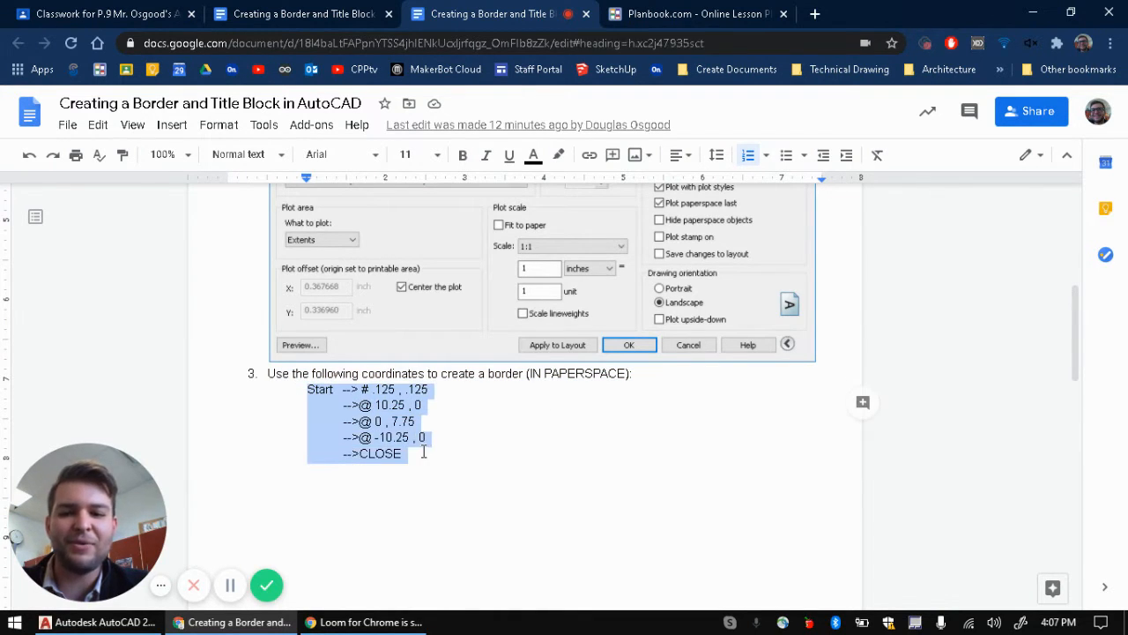
left_click(423, 453)
left_click_drag(342, 389, 435, 462)
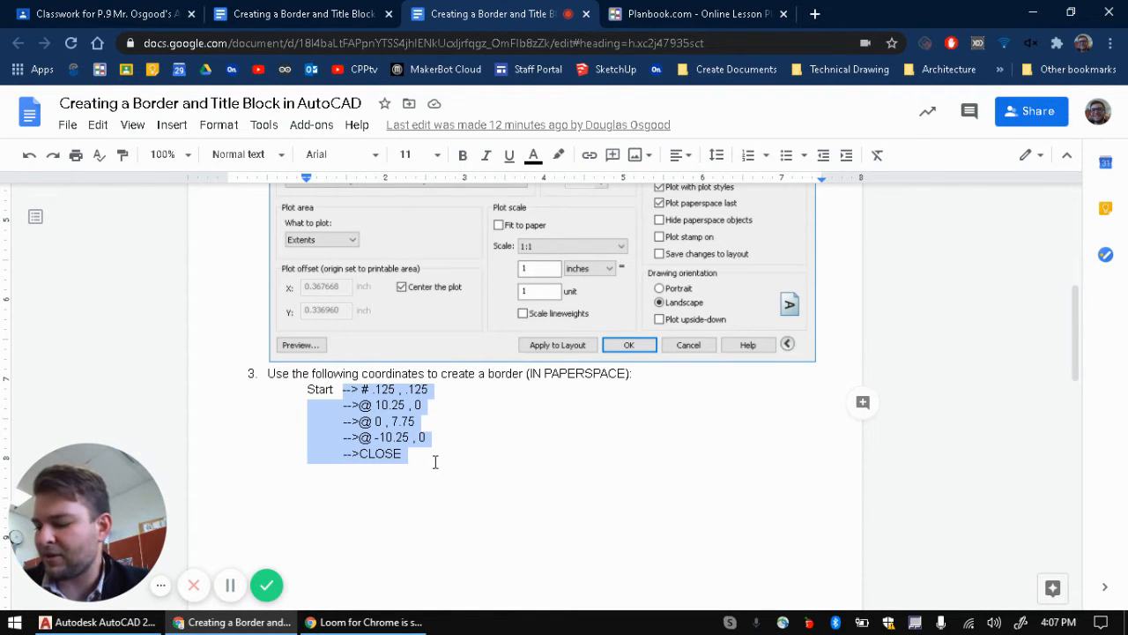
left_click(517, 396)
left_click(97, 622)
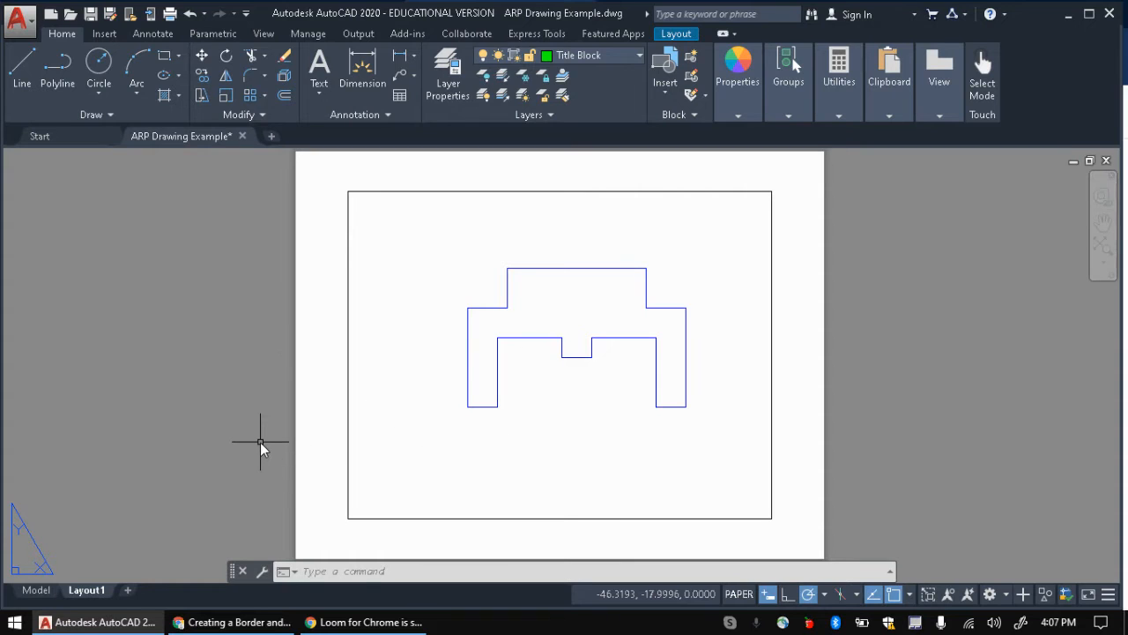
Step: Start a LINE at the absolute point #.125,.125
type("LINE Specify first point:")
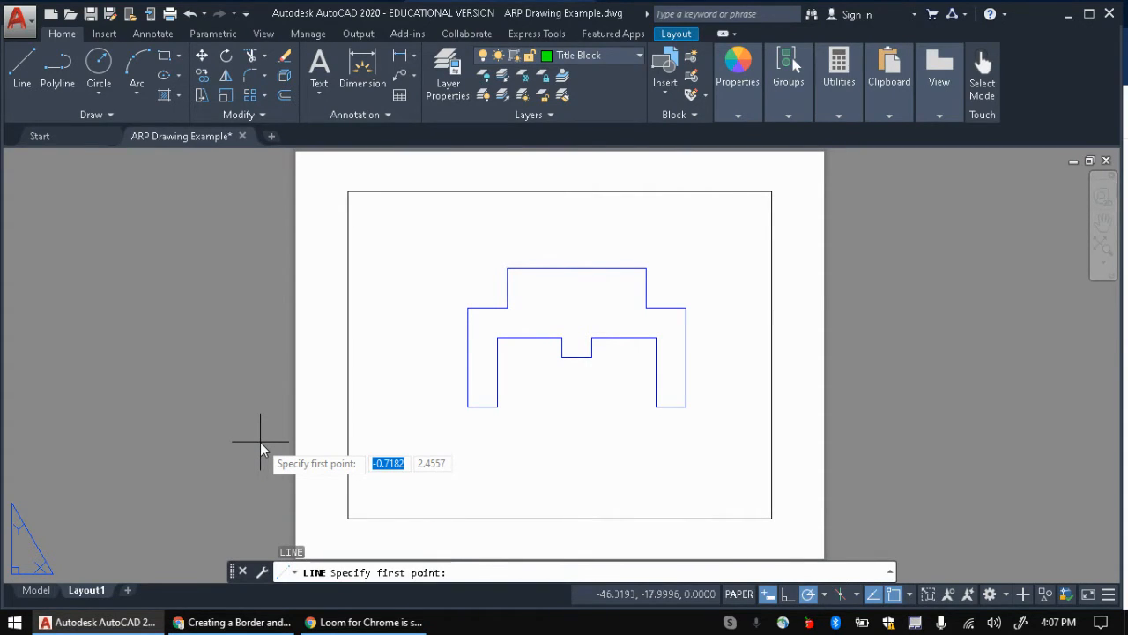
type("# ")
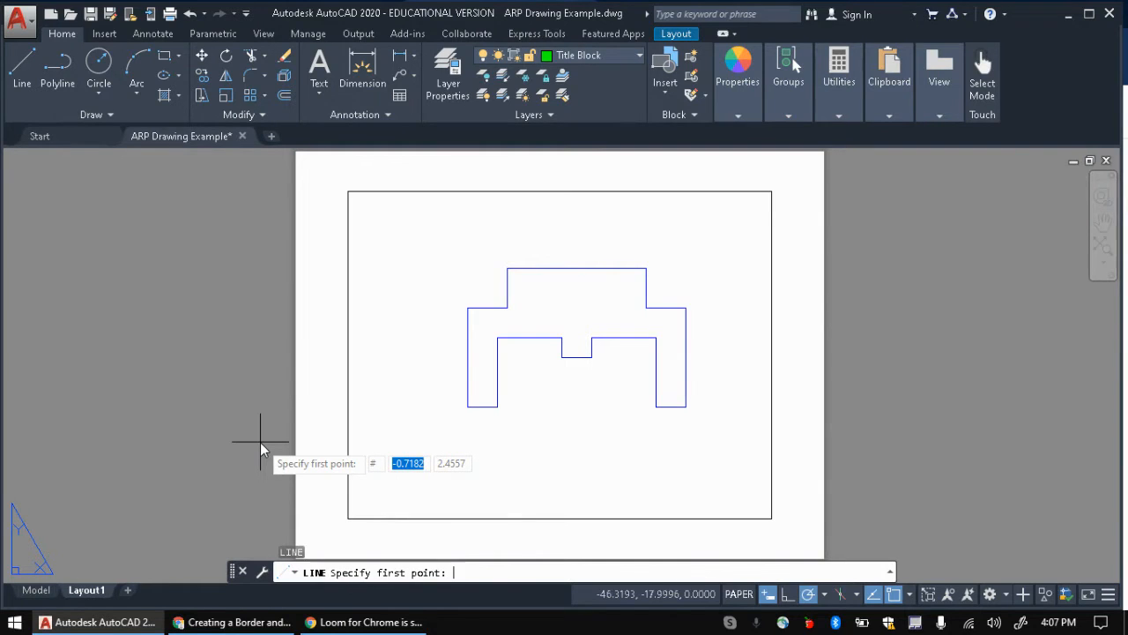
type(".125")
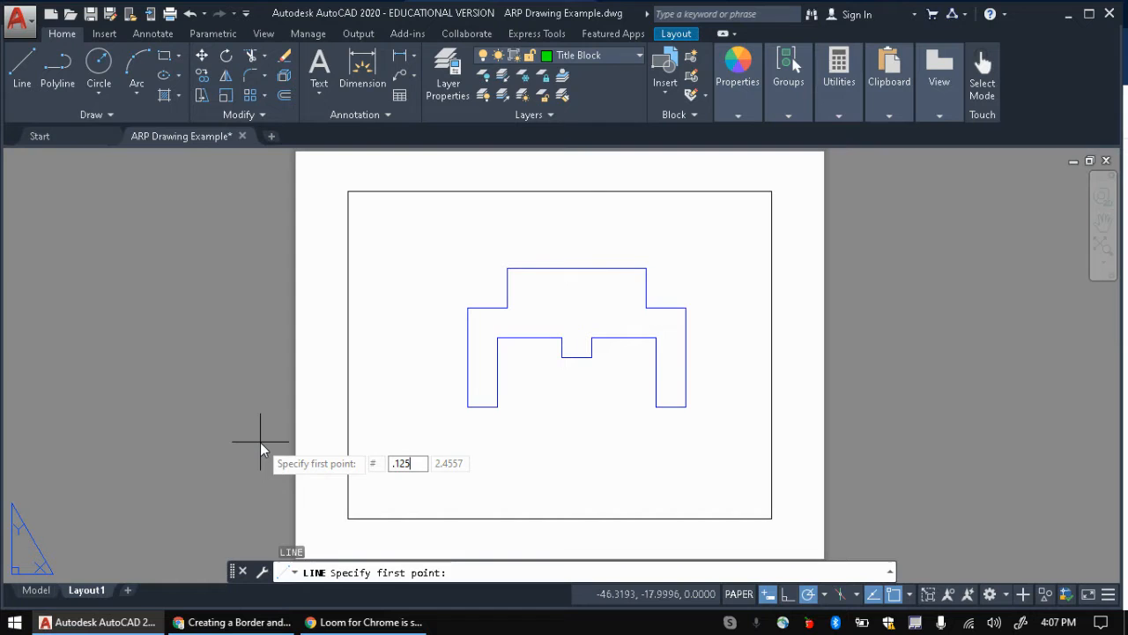
key("Tab")
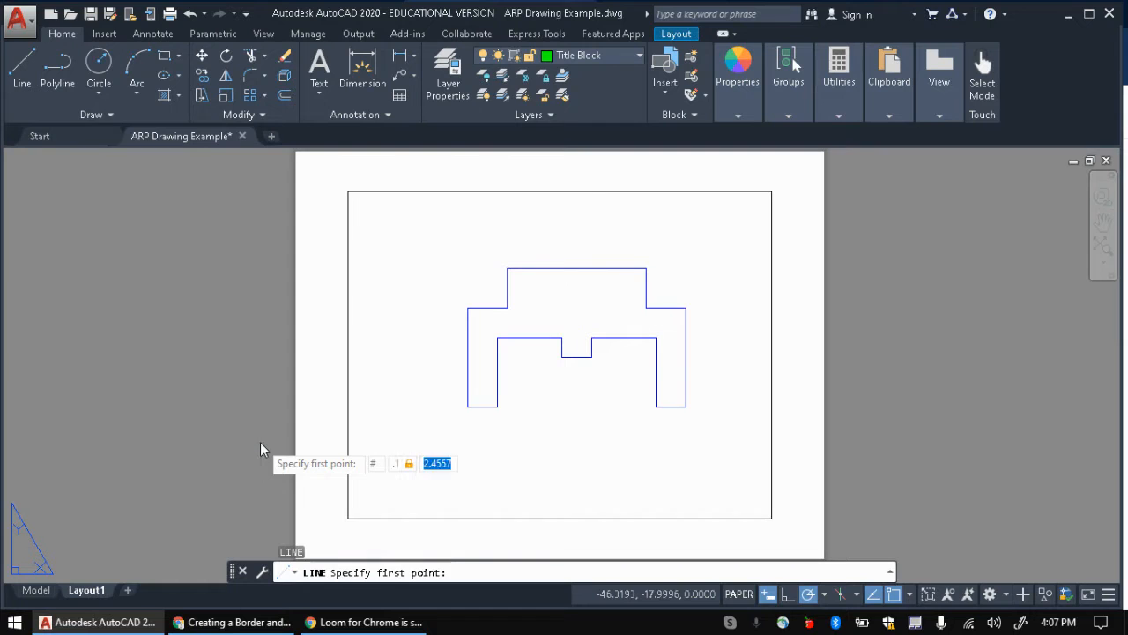
type(".125")
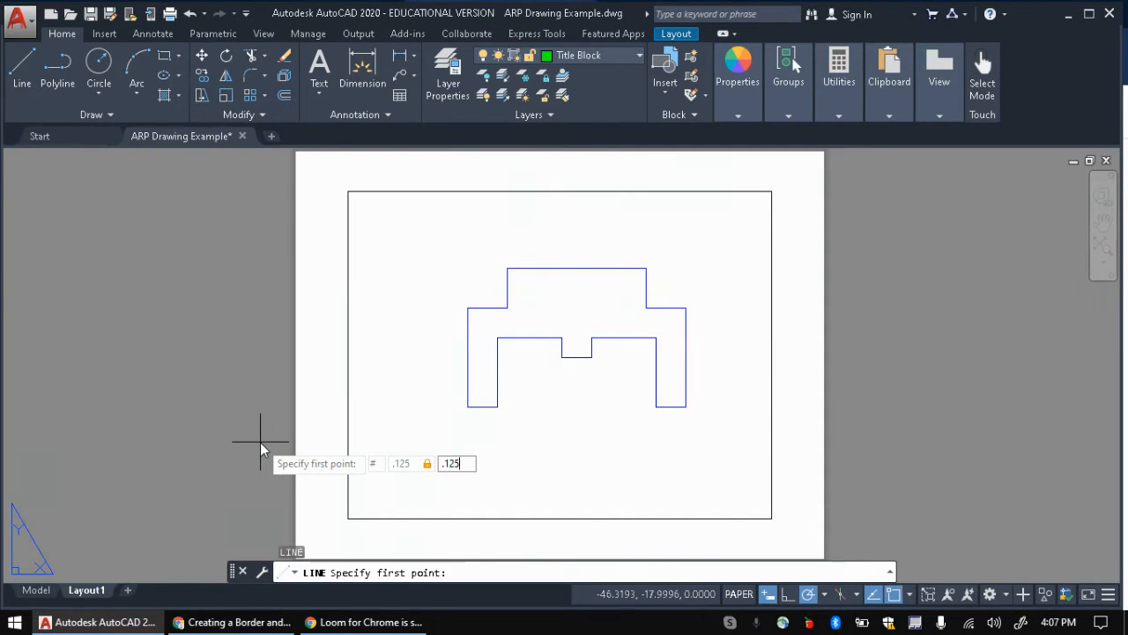
key("Return")
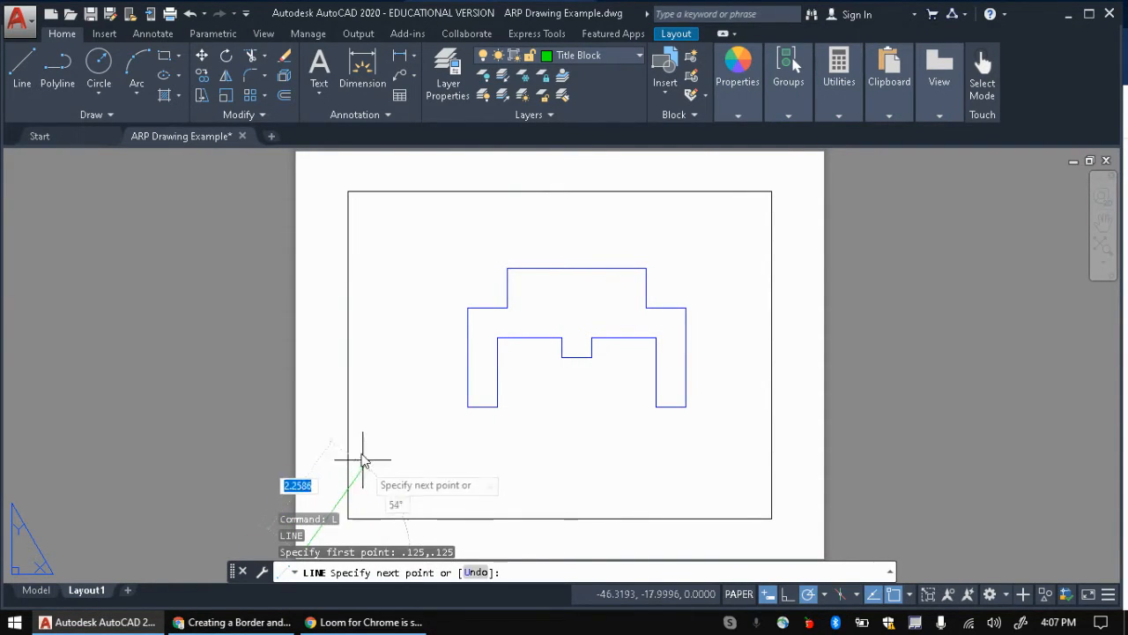
middle_click_drag(297, 478, 347, 397)
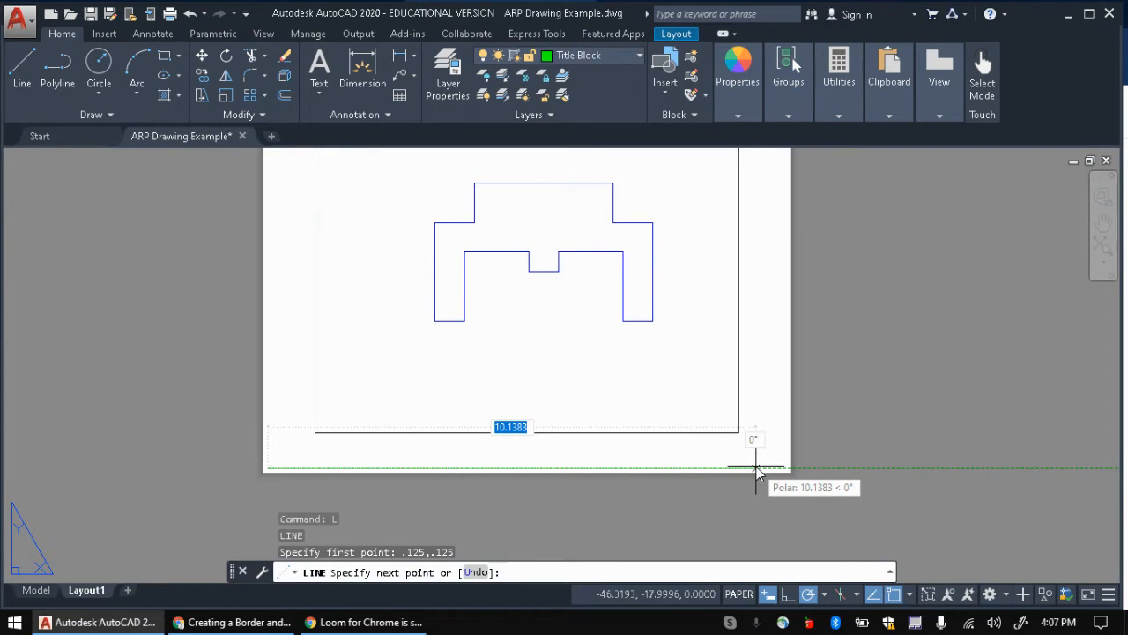
Step: Draw the 10.25 bottom, 7.75 right and 10.25 top edges, then CLOSE the border
type("2")
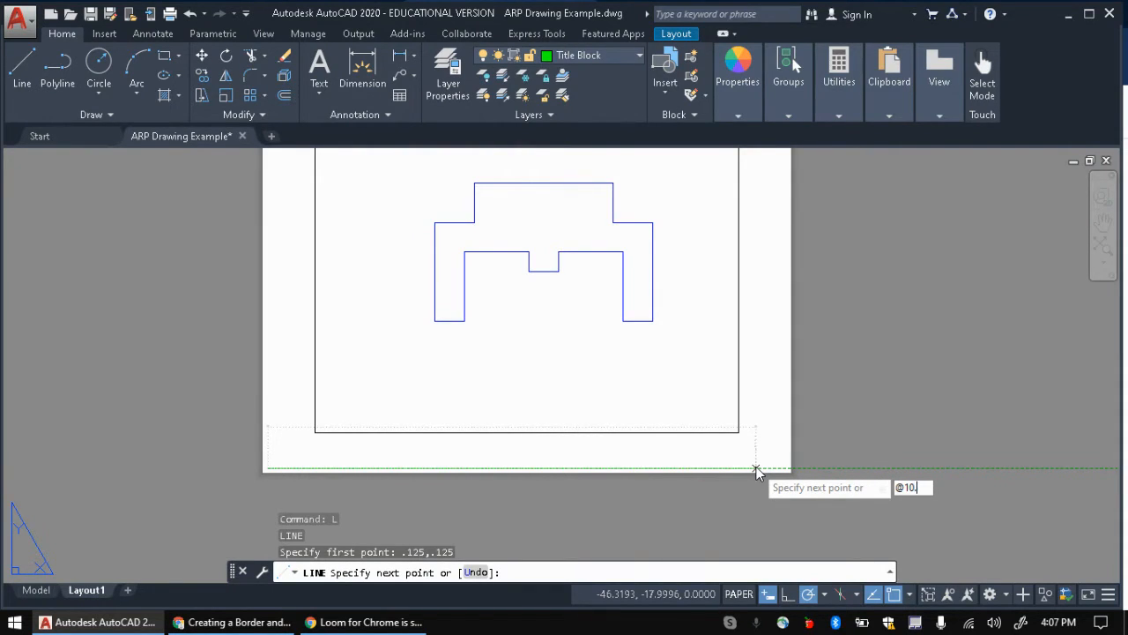
type(",")
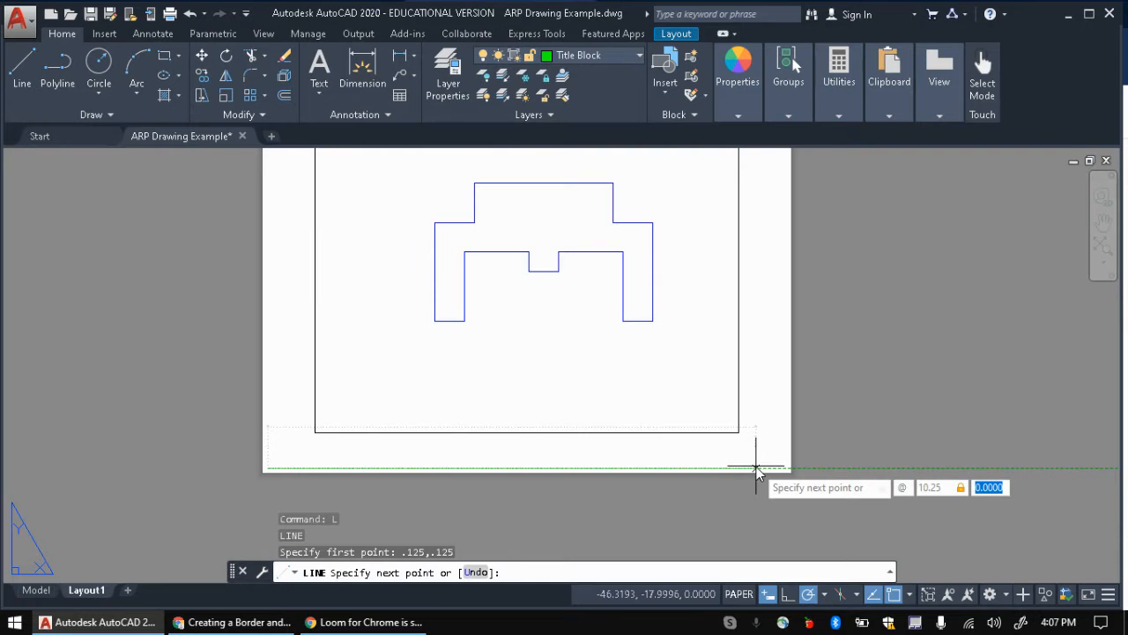
type("0")
key("Return")
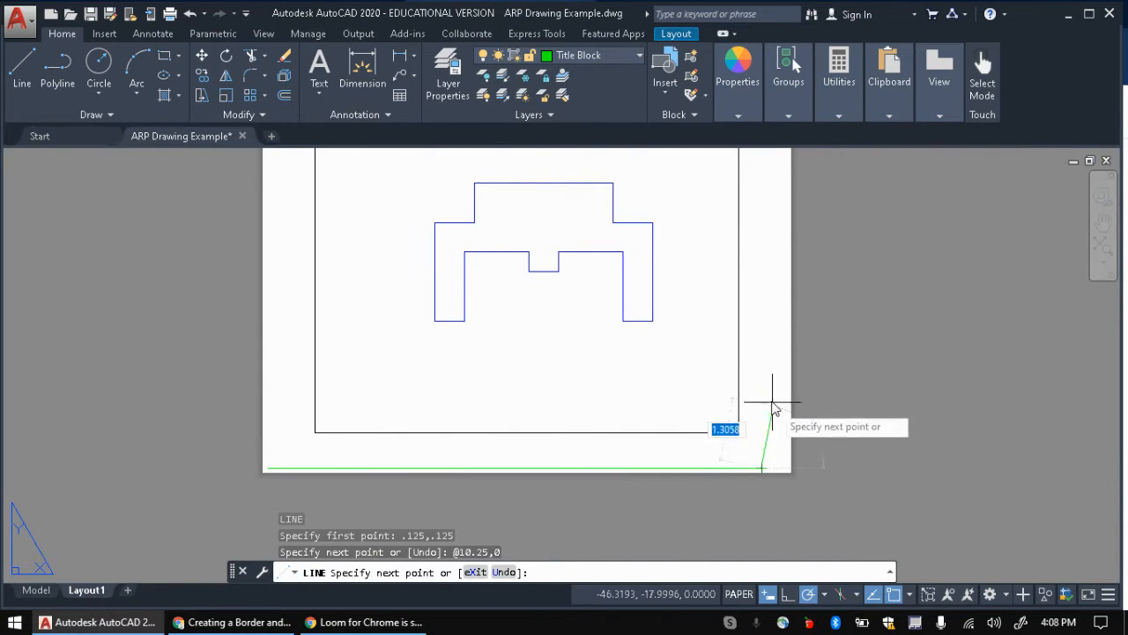
middle_click_drag(767, 273, 748, 364)
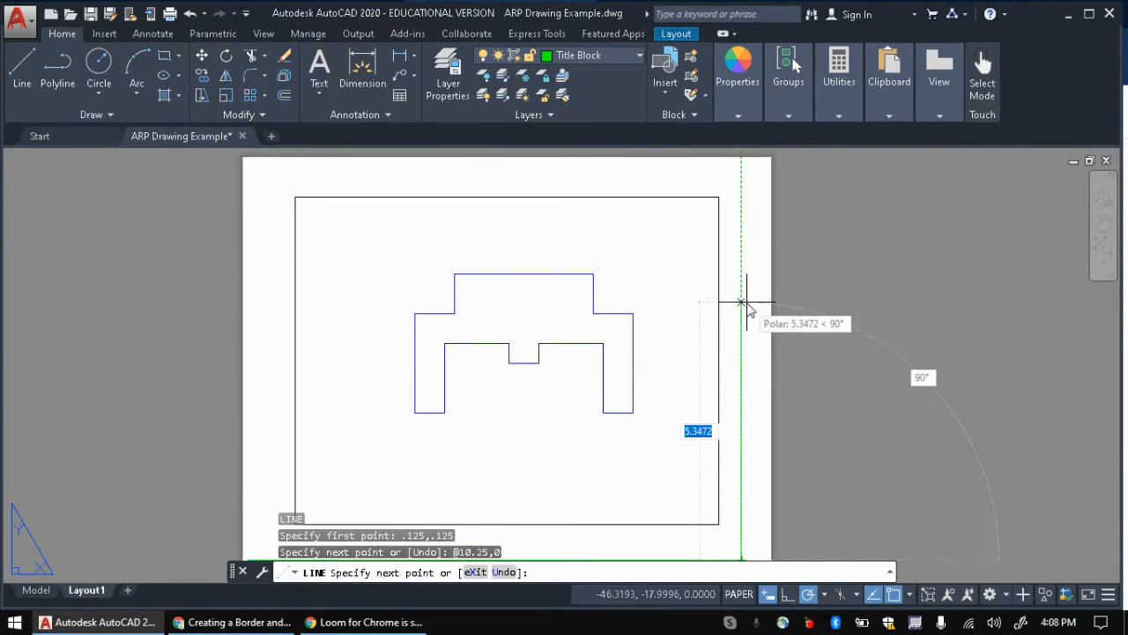
type("@0,")
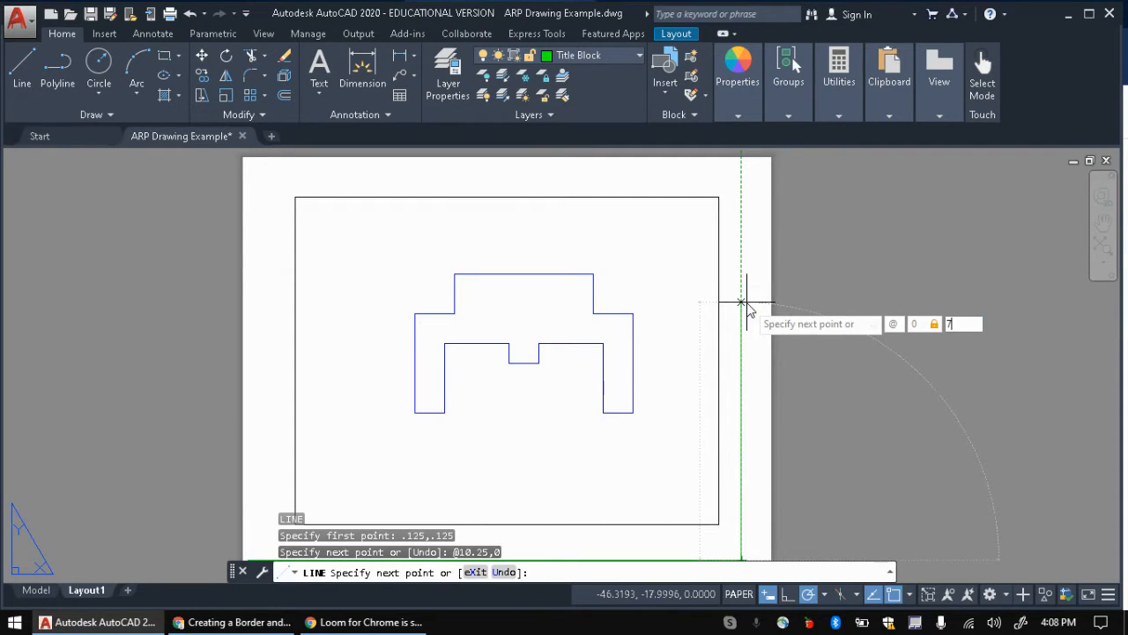
type("7.75")
key("Return")
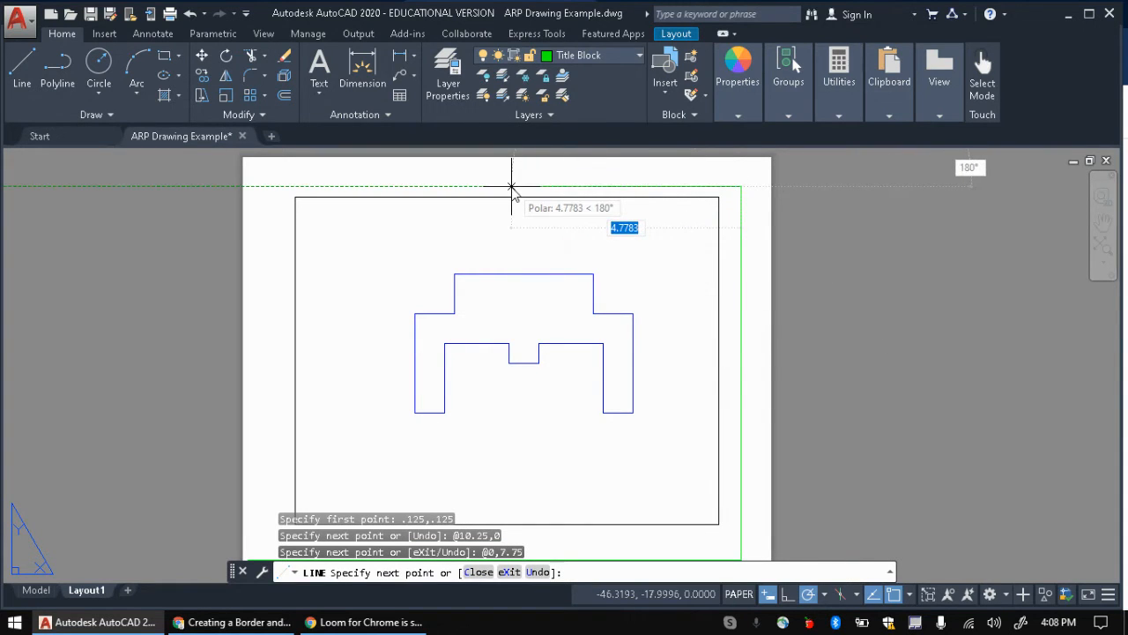
type("@")
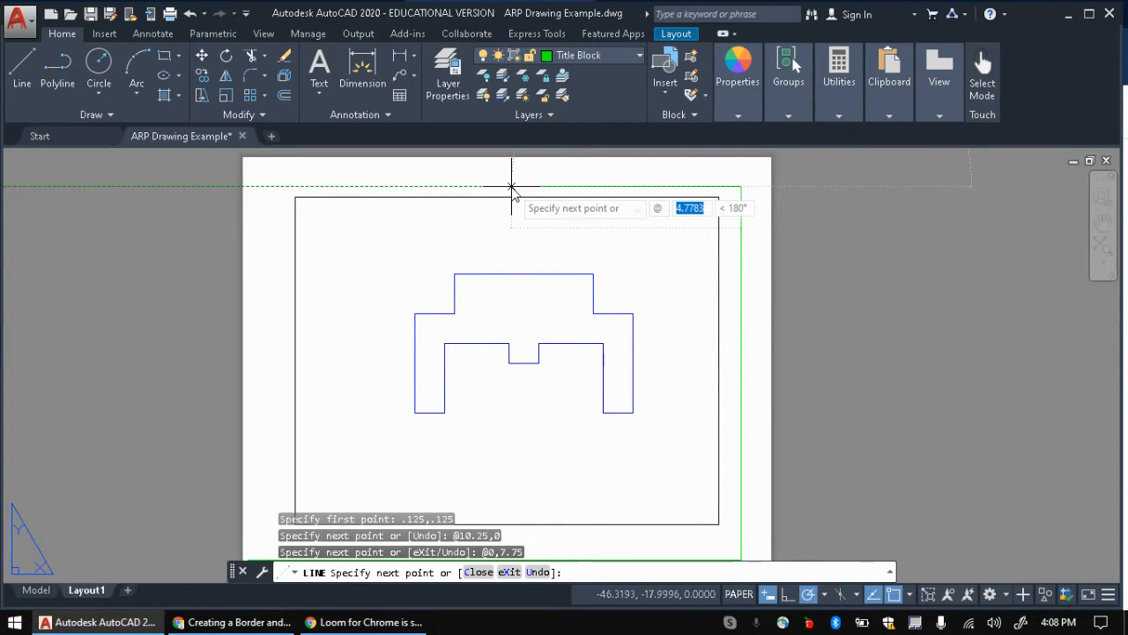
type("-10.25")
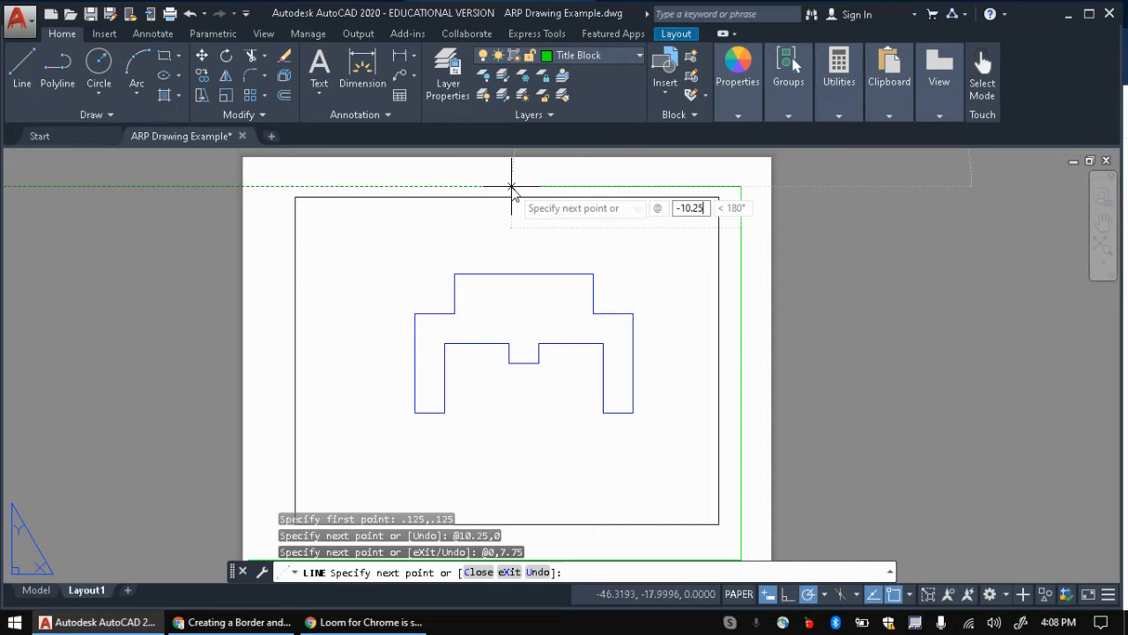
type(",0")
key("Return")
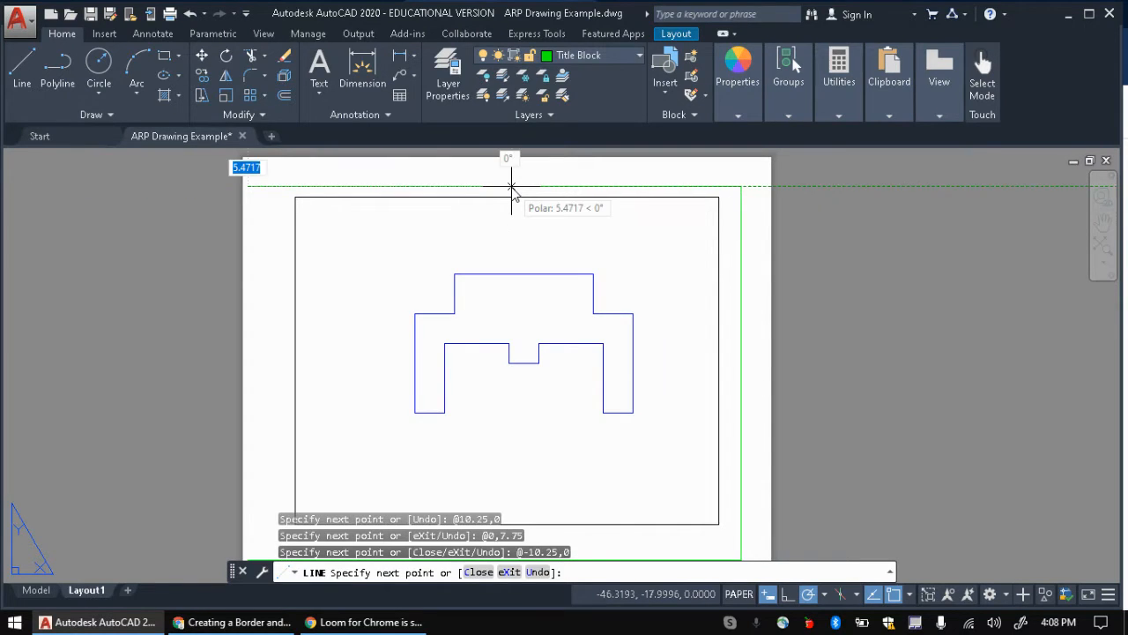
type("cl")
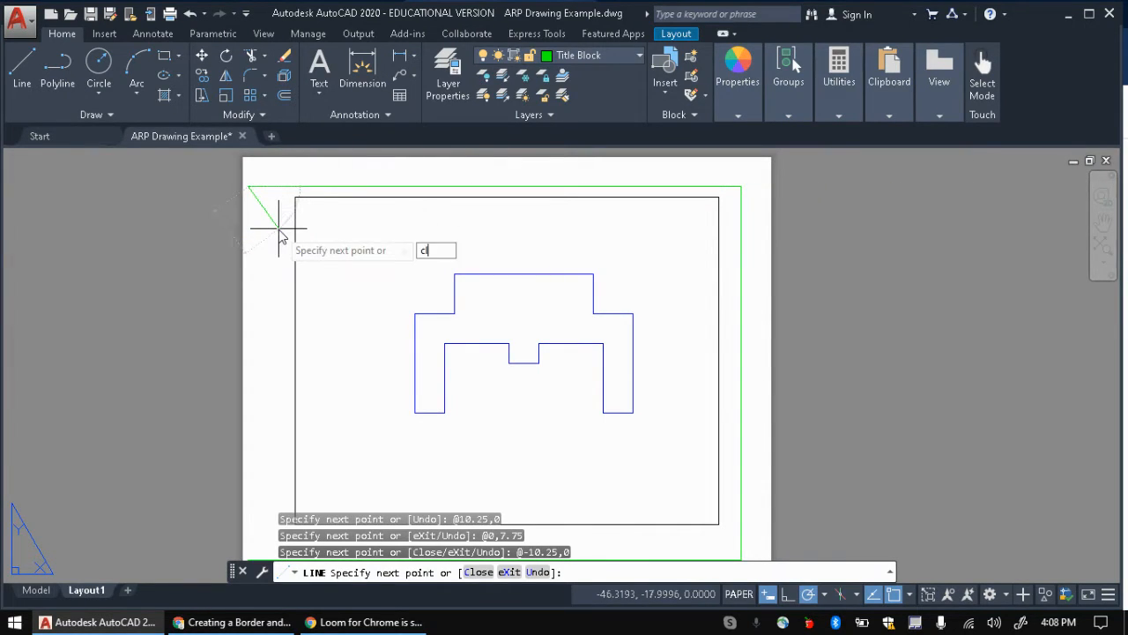
type("ose")
key("Return")
scroll(279, 231, "down", 2)
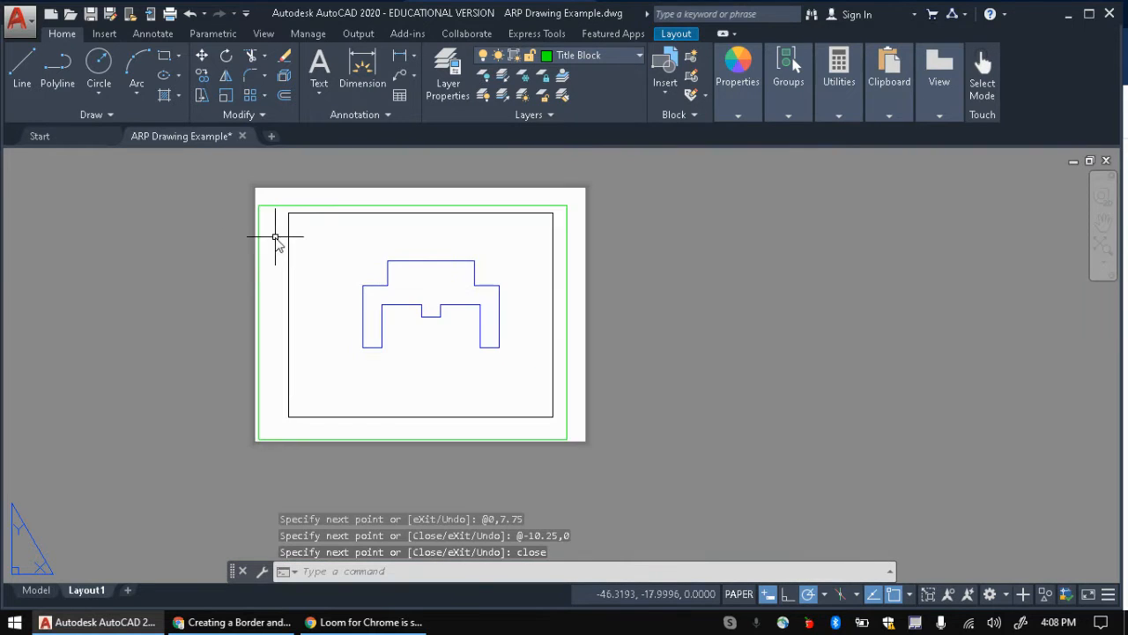
scroll(270, 325, "up", 2)
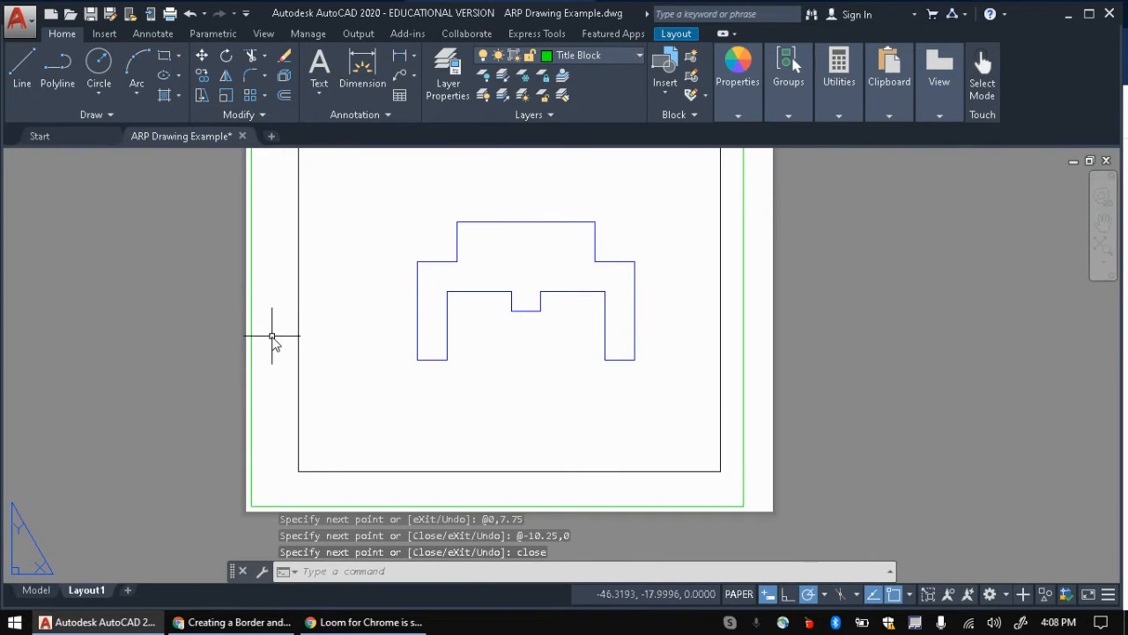
scroll(272, 336, "down", 2)
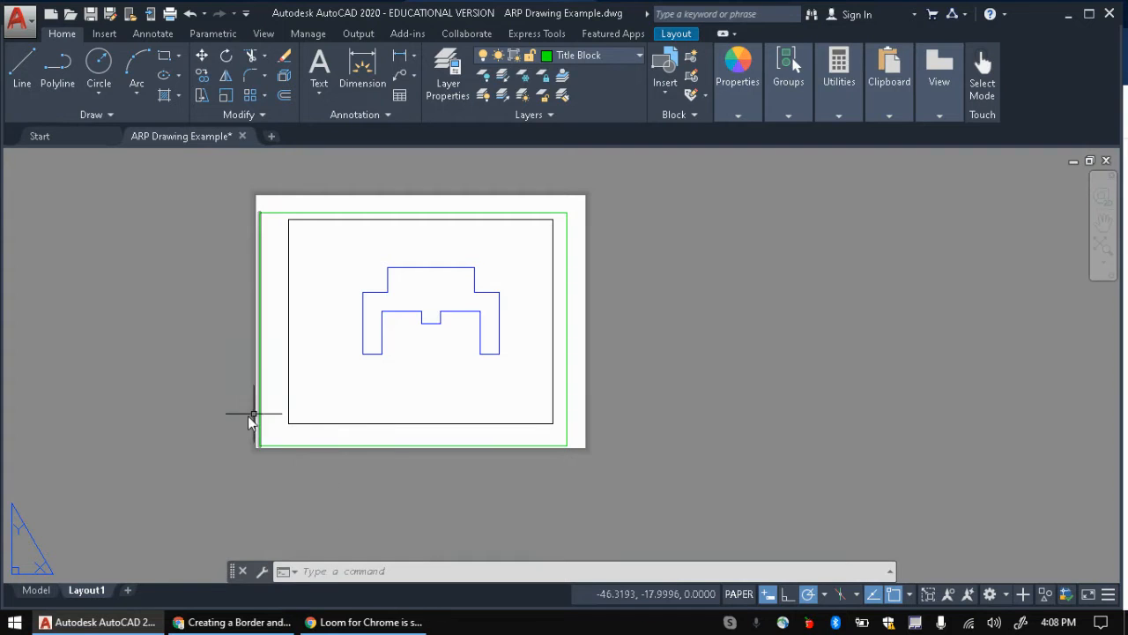
middle_click_drag(186, 391, 285, 400)
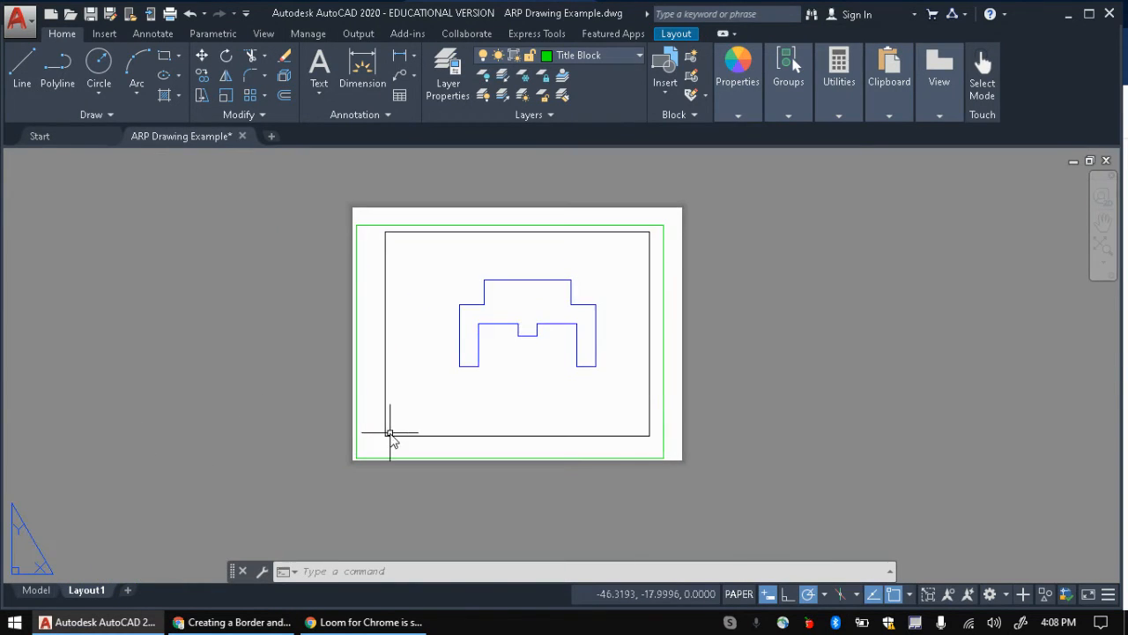
scroll(388, 433, "up", 2)
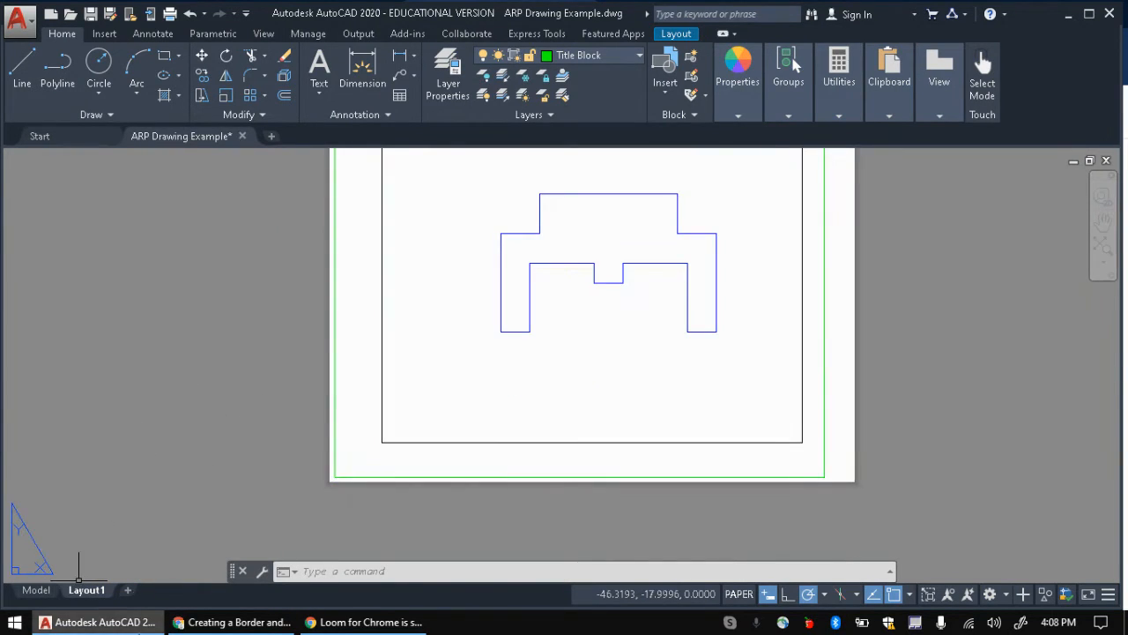
left_click(234, 622)
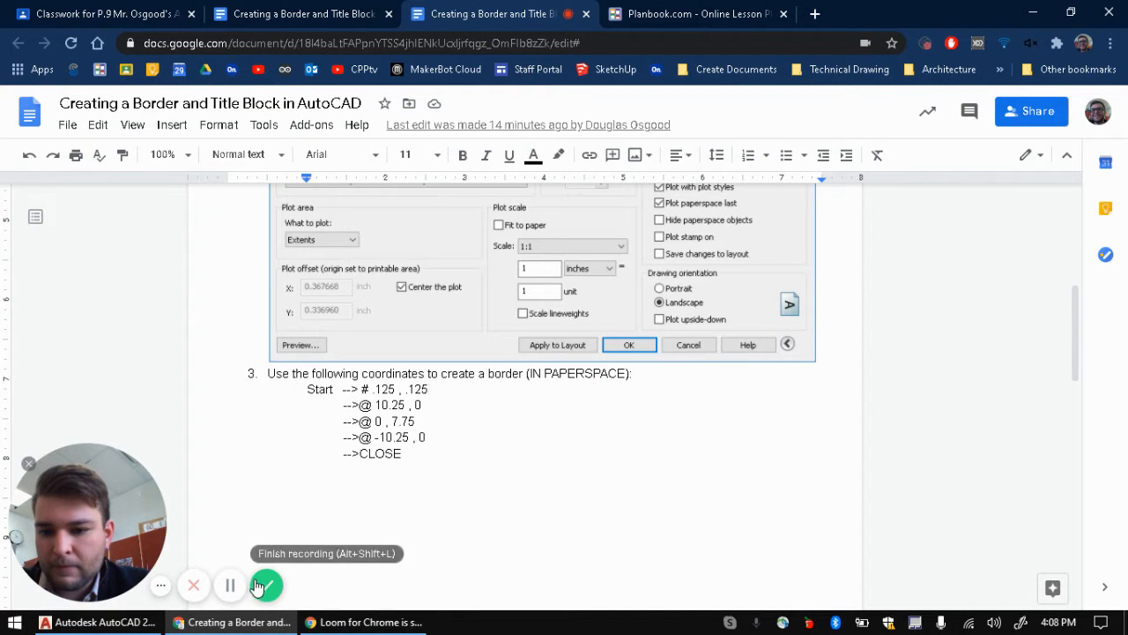
left_click(97, 623)
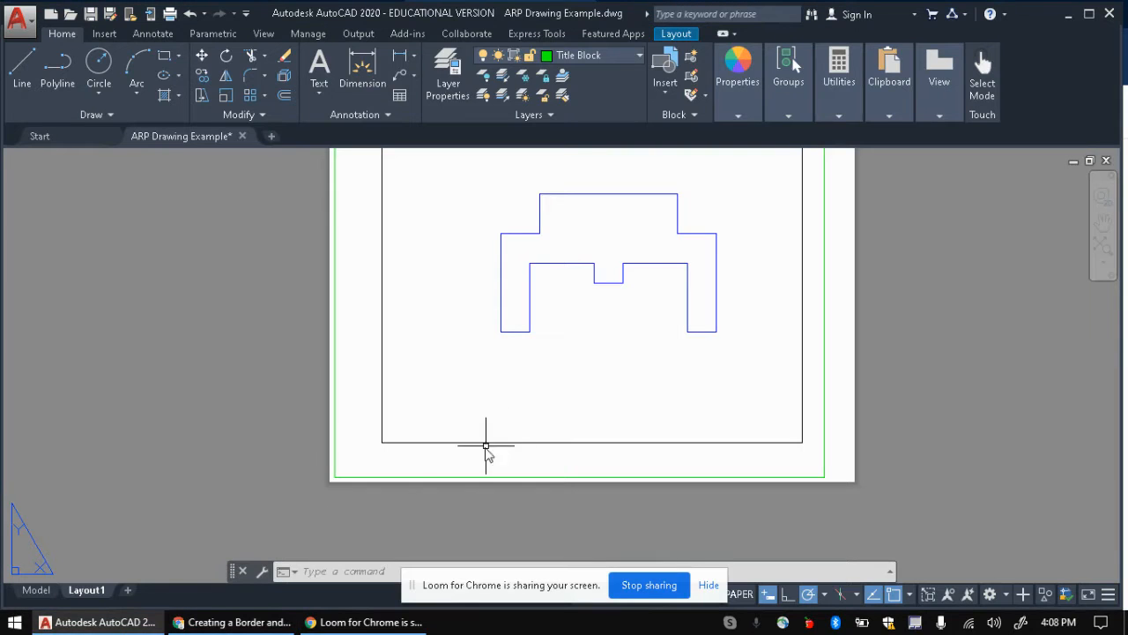
scroll(407, 344, "down", 2)
scroll(519, 300, "up", 2)
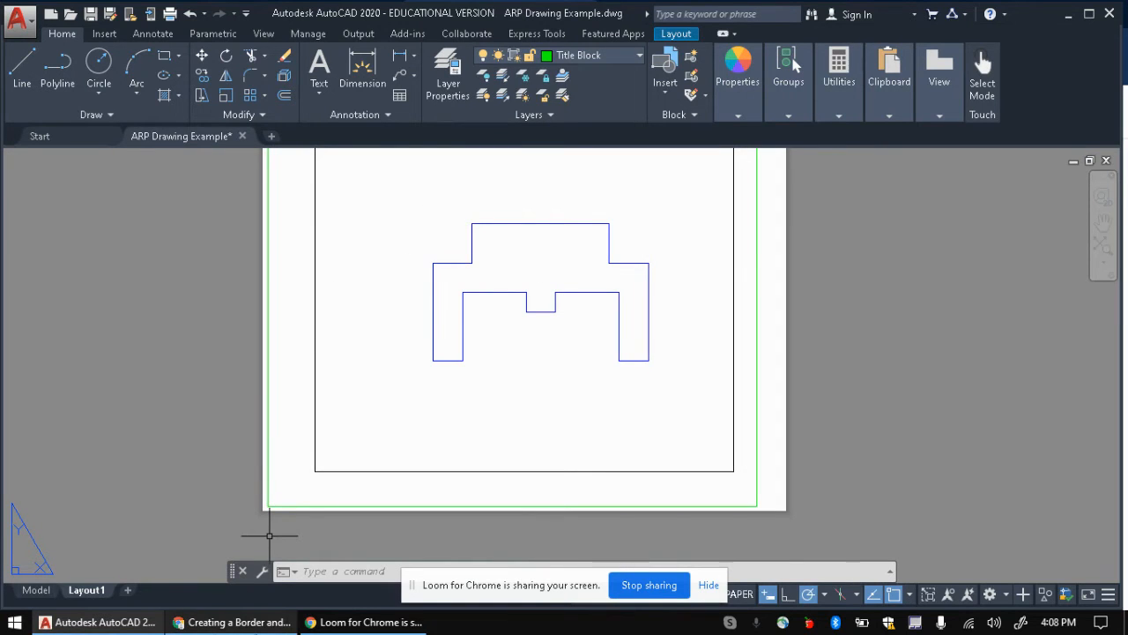
Step: Scroll the Google Doc through the Add a Title Block steps, then return to AutoCAD
left_click(263, 626)
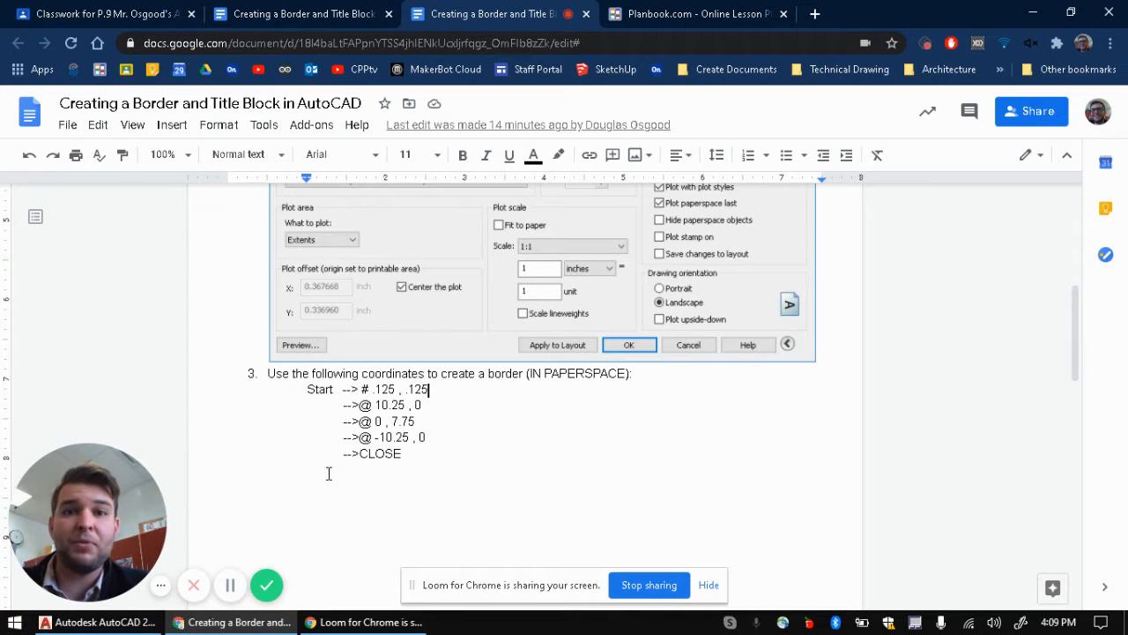
scroll(400, 407, "down", 2)
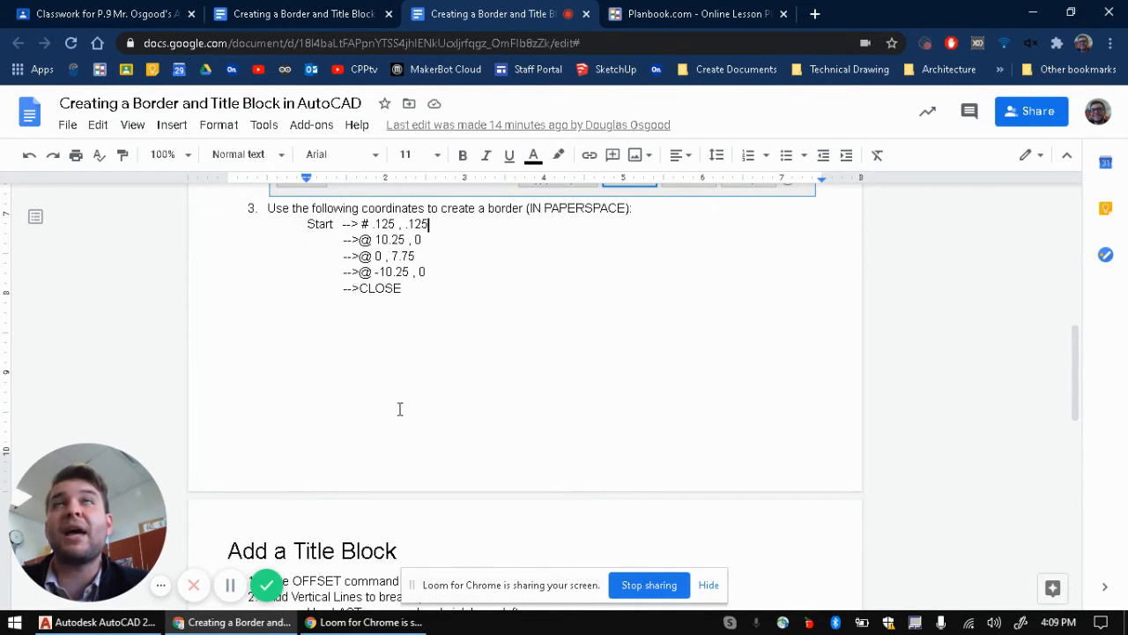
scroll(399, 407, "down", 2)
scroll(395, 403, "up", 4)
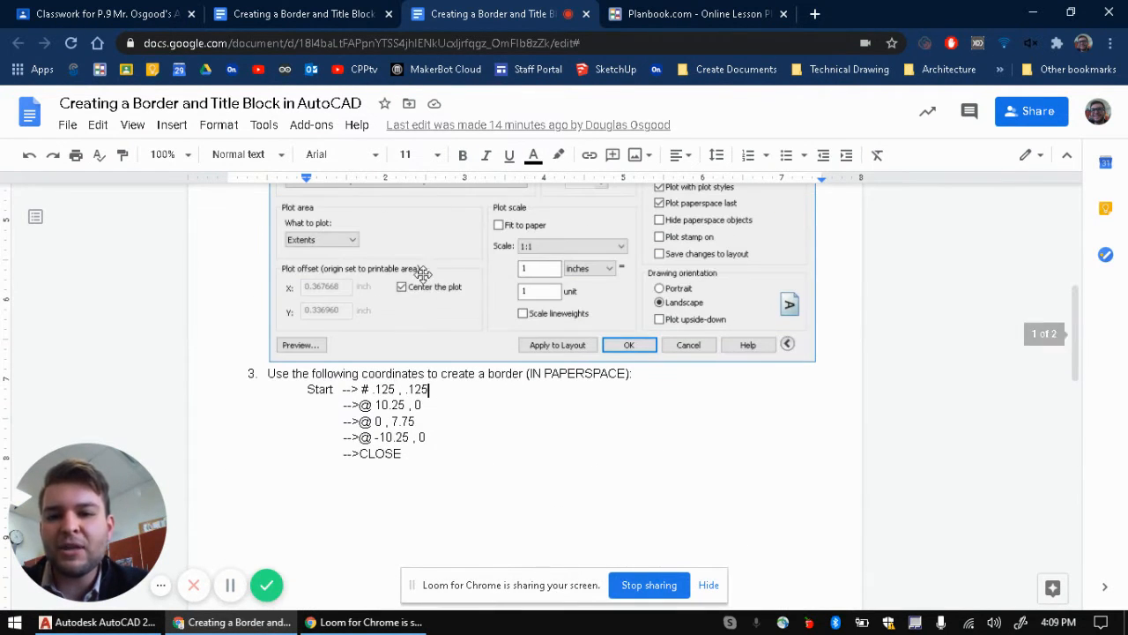
scroll(455, 420, "down", 3)
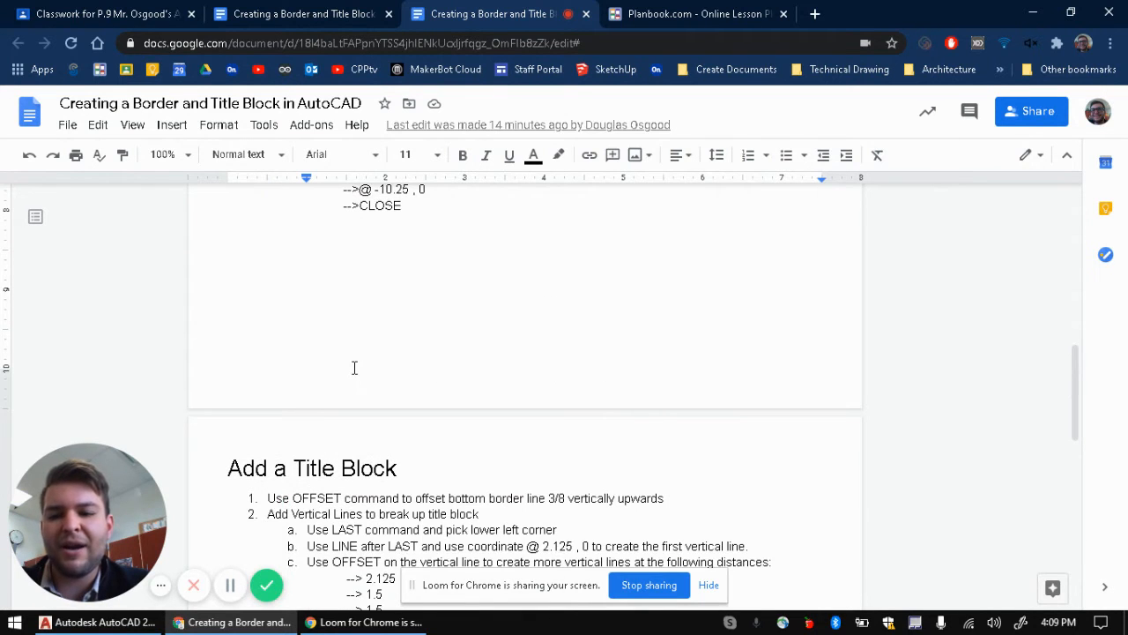
scroll(379, 353, "down", 2)
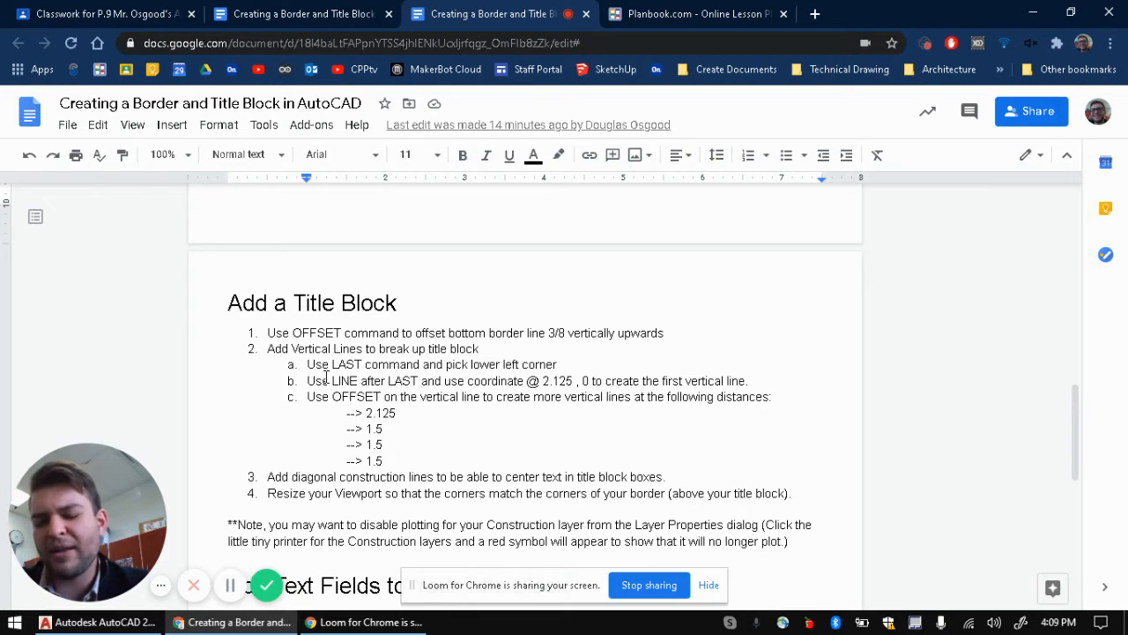
scroll(211, 320, "down", 1)
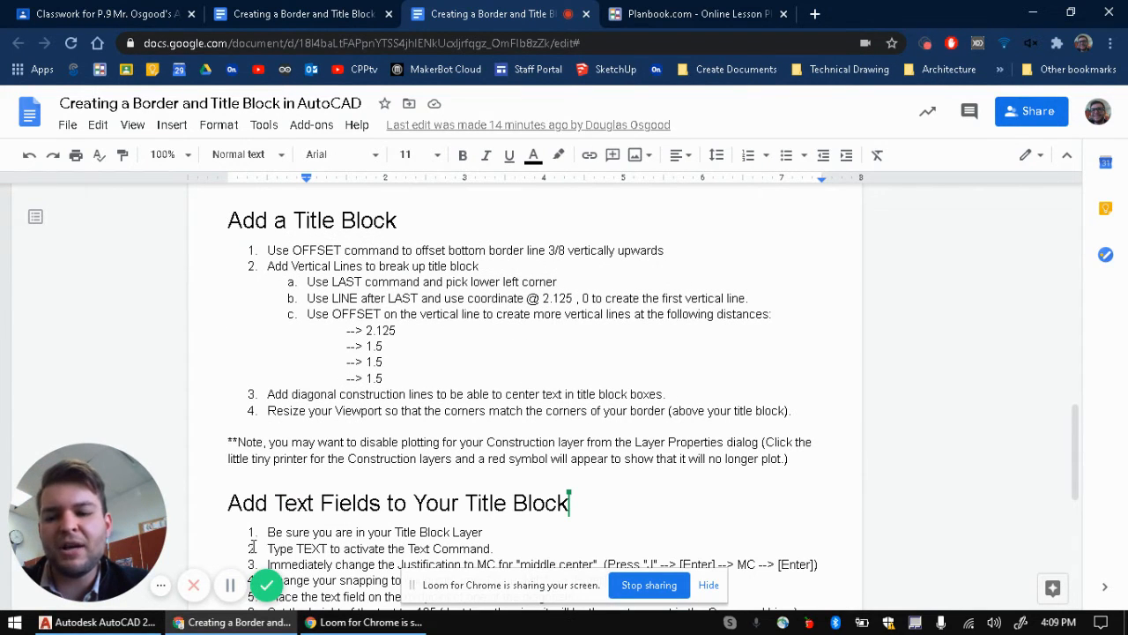
key("alt+Tab")
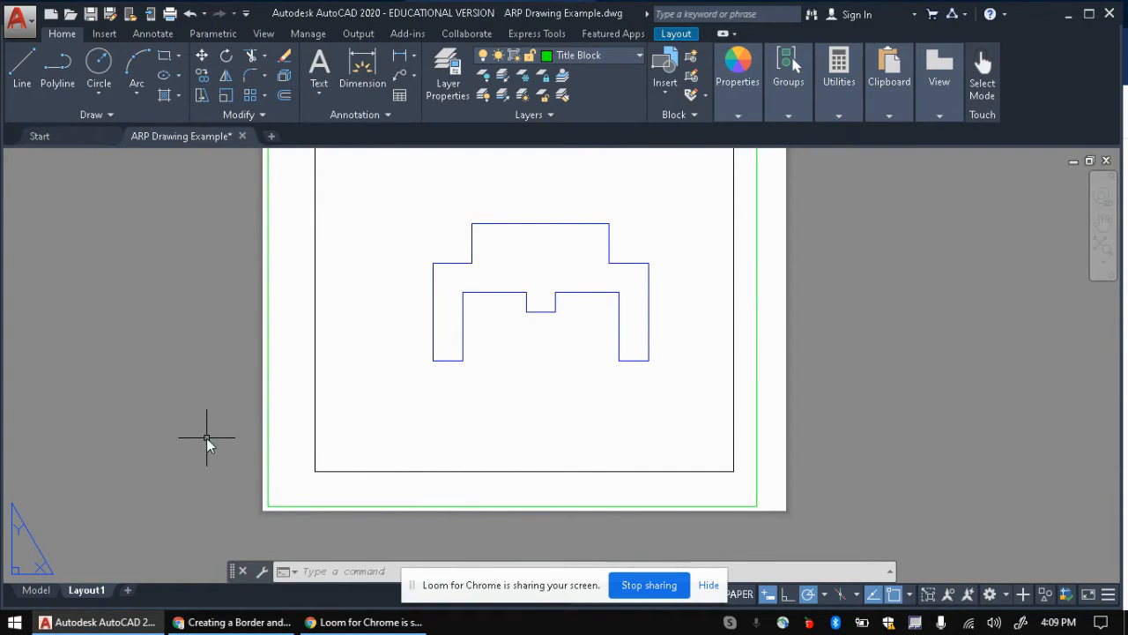
Step: Offset the bottom border line 3/8 upward to mark the title block strip
type("offset")
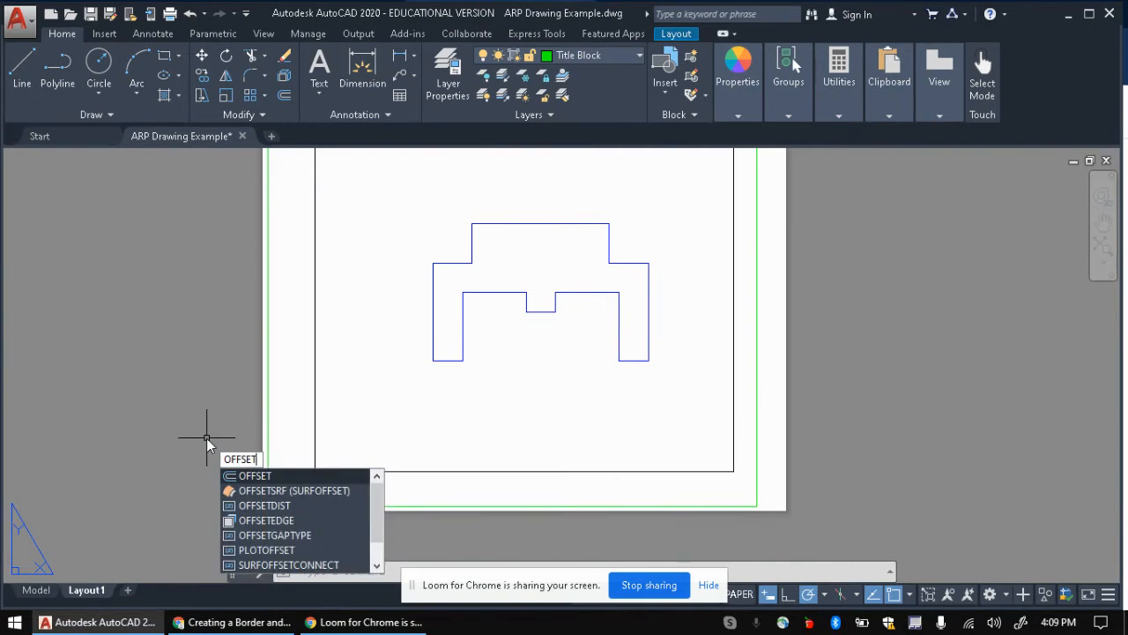
key("Return")
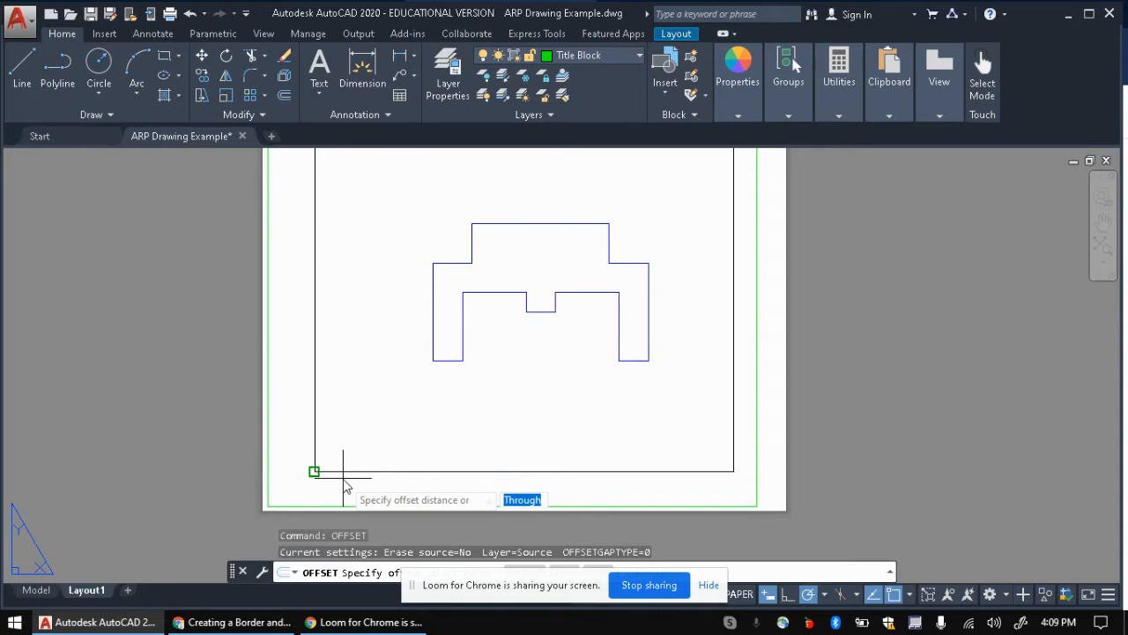
left_click(706, 586)
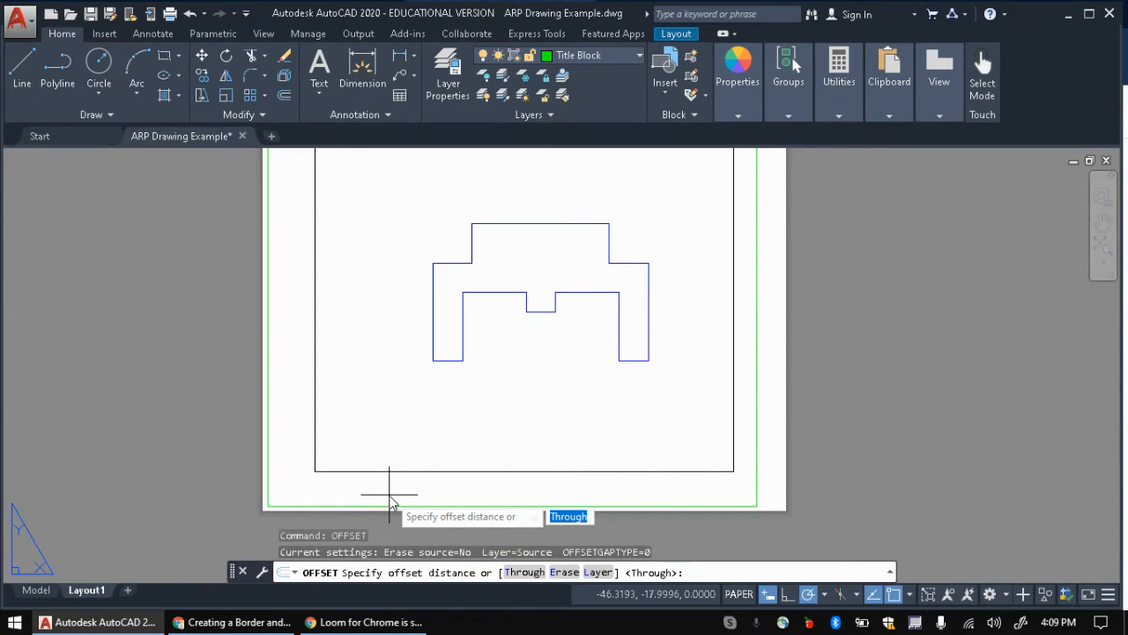
type("3/8")
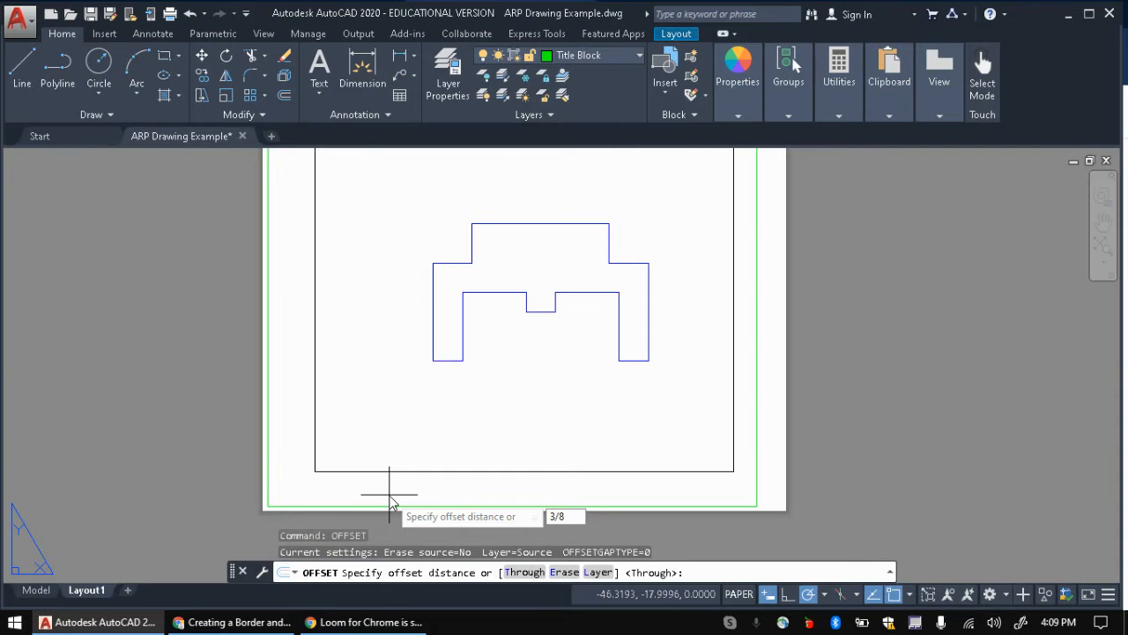
key("Return")
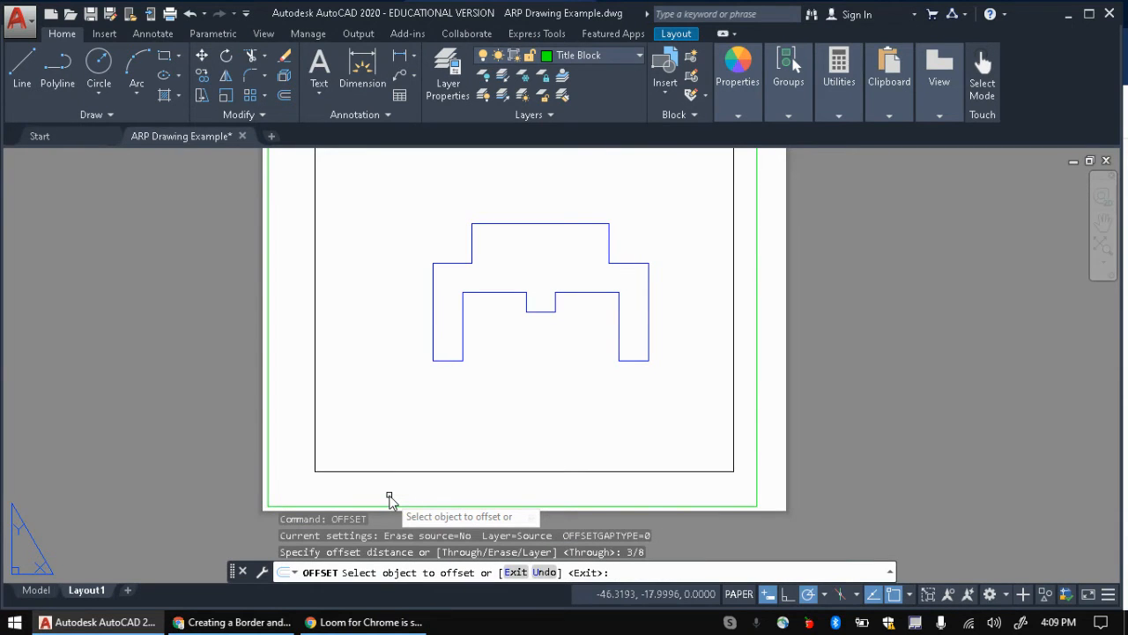
left_click(466, 506)
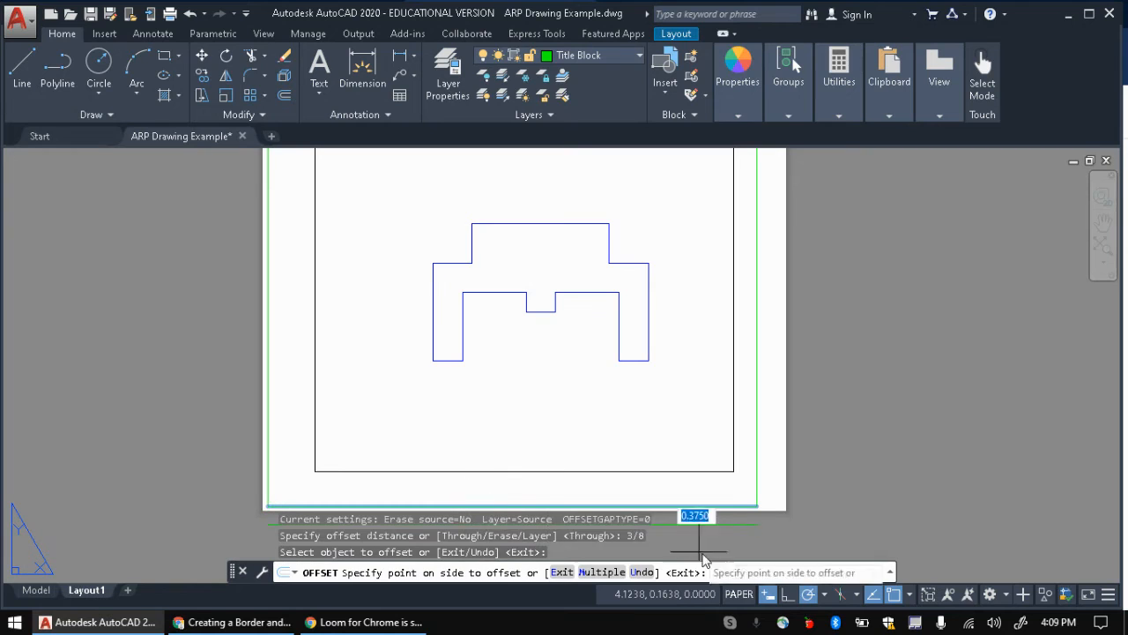
left_click(728, 483)
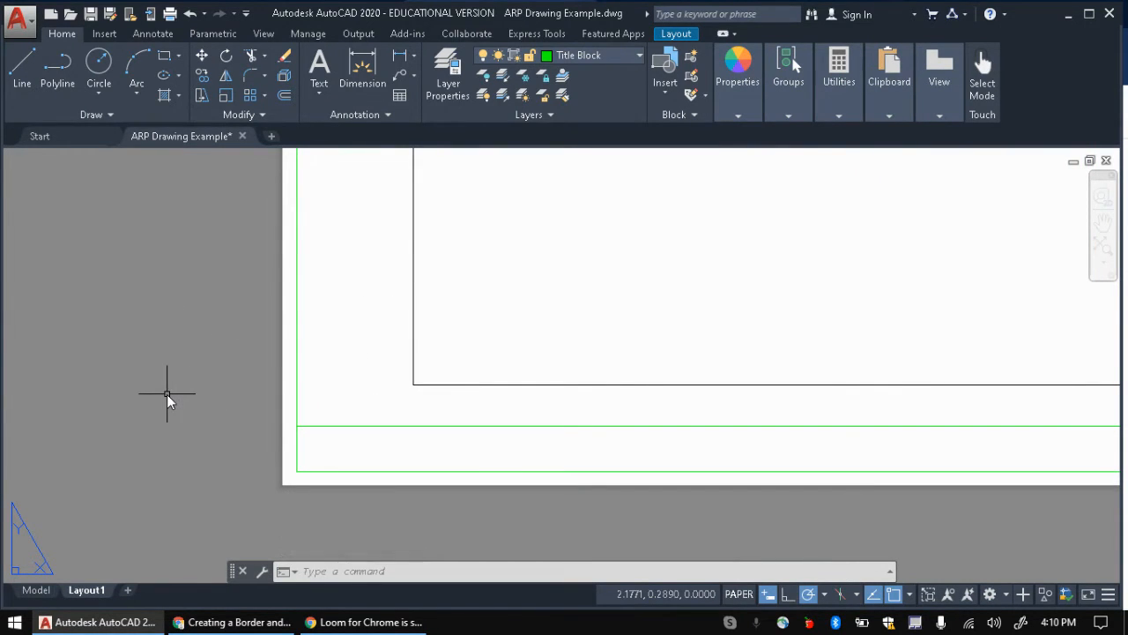
left_click(242, 621)
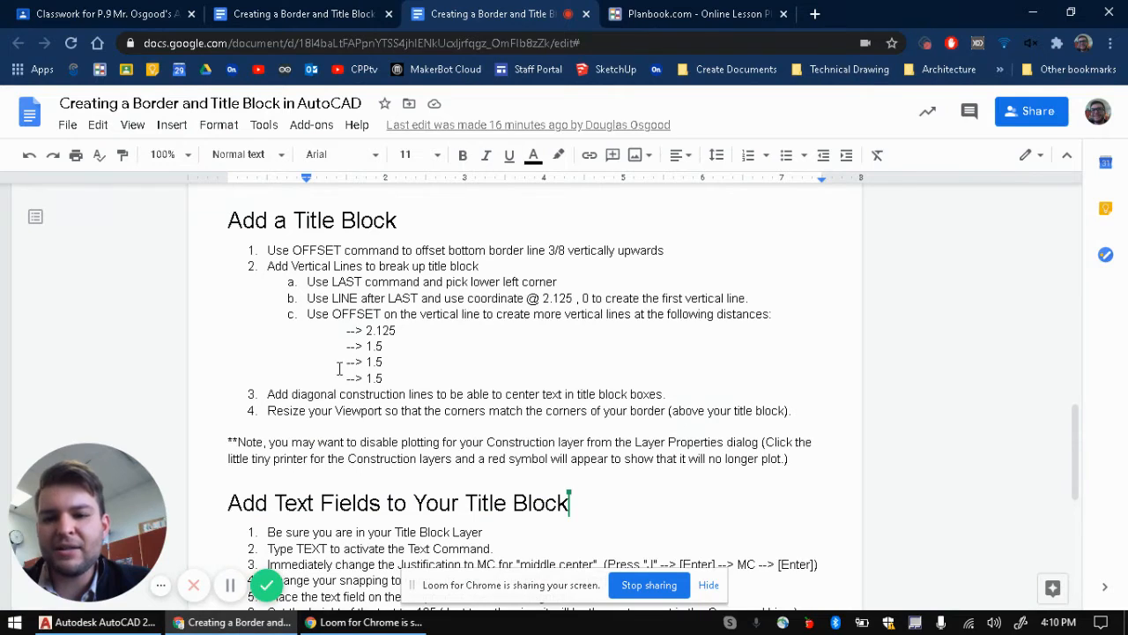
Step: Highlight step 2a about using LAST and picking the lower left corner
scroll(344, 411, "down", 2)
scroll(344, 410, "up", 2)
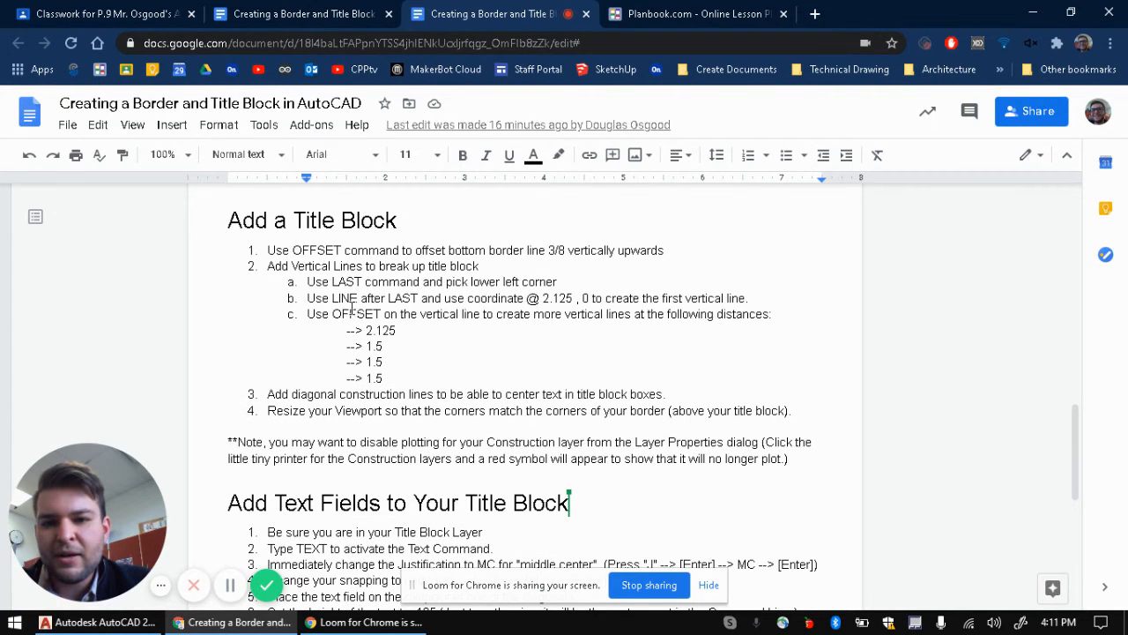
left_click_drag(404, 266, 480, 267)
triple_click(424, 282)
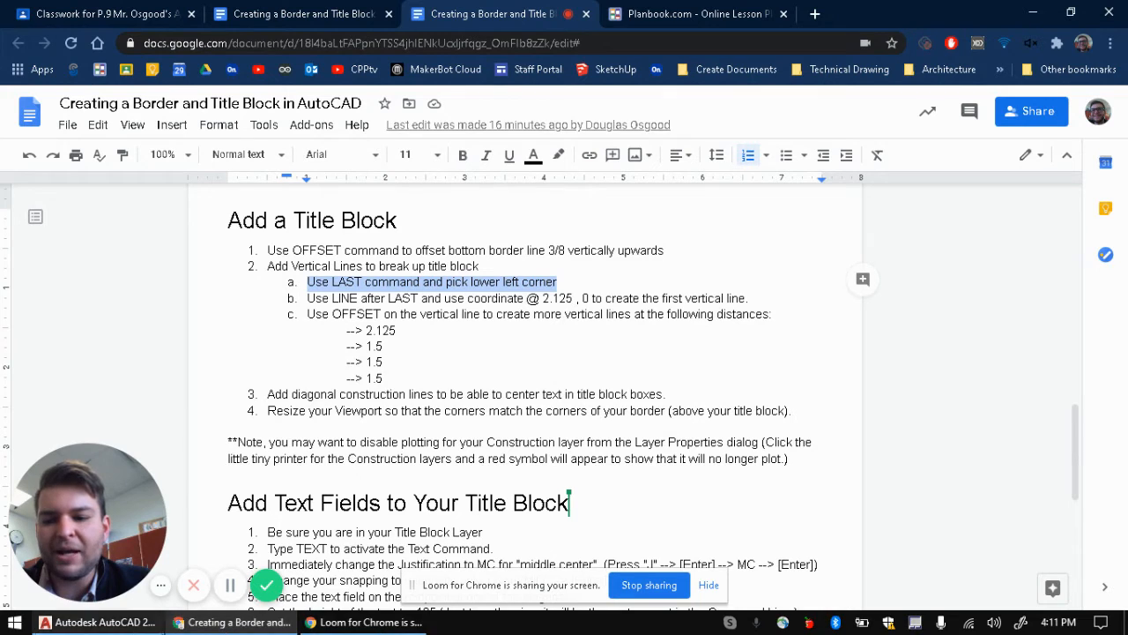
left_click(97, 622)
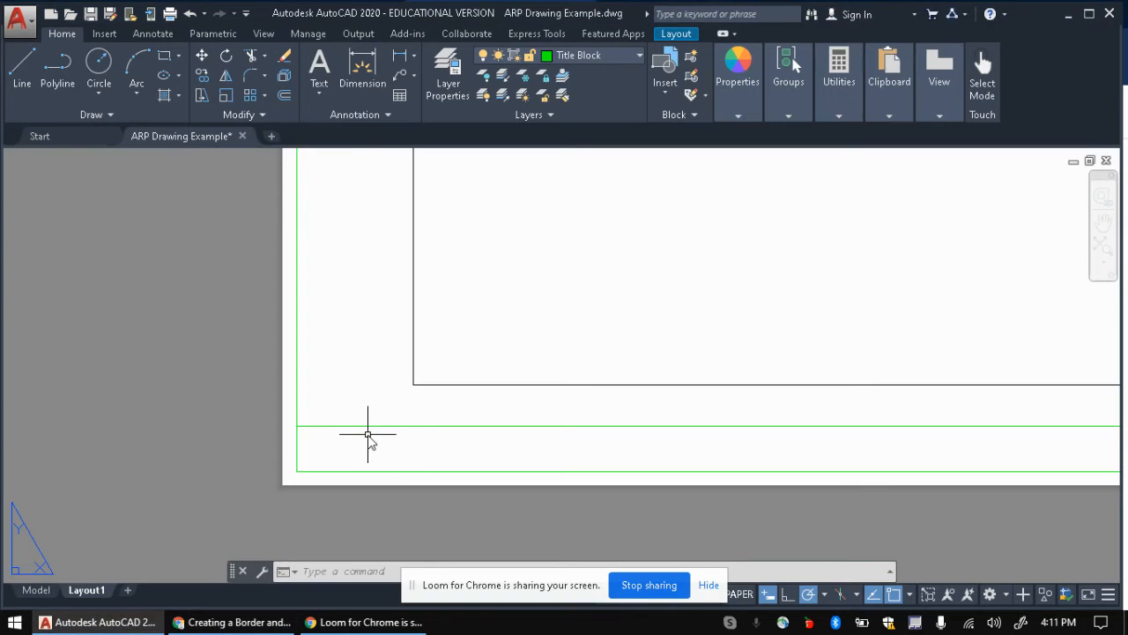
Step: Run LAST and keep the stored last point unchanged
type("last")
key("Return")
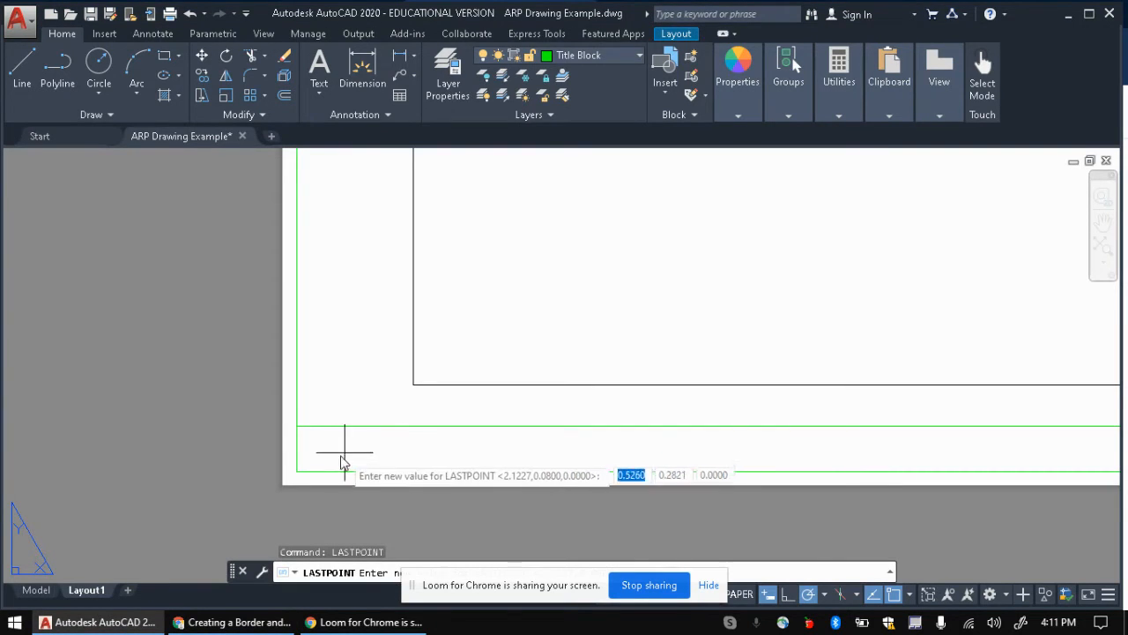
key("Return")
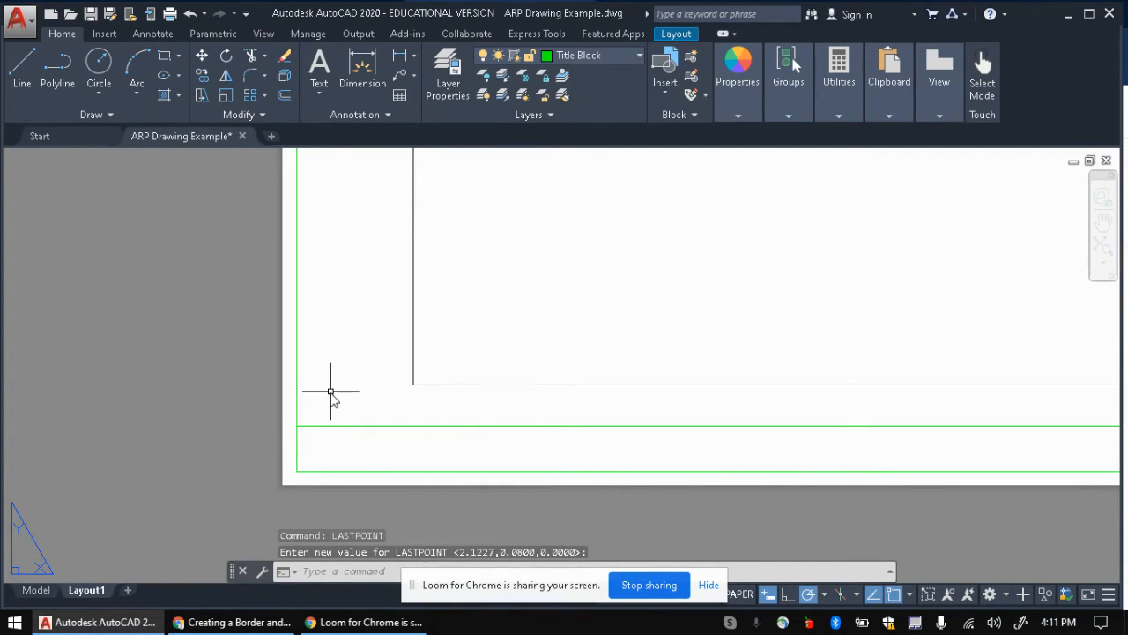
left_click(233, 622)
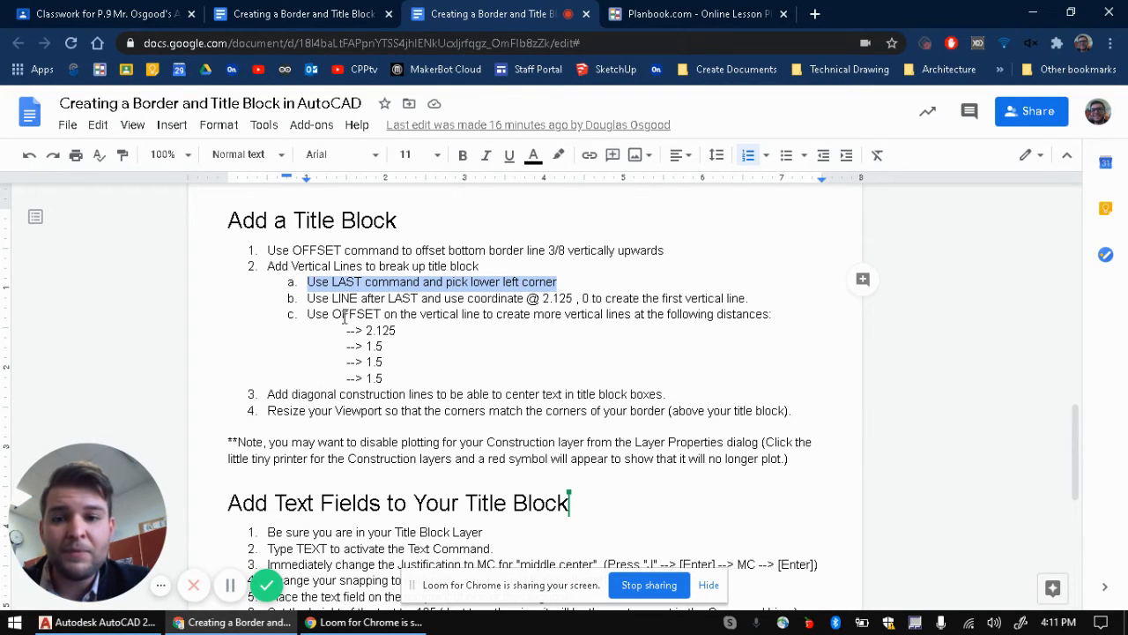
Step: Highlight the @ 2.125 , 0 coordinate for the first vertical line
left_click_drag(528, 298, 589, 298)
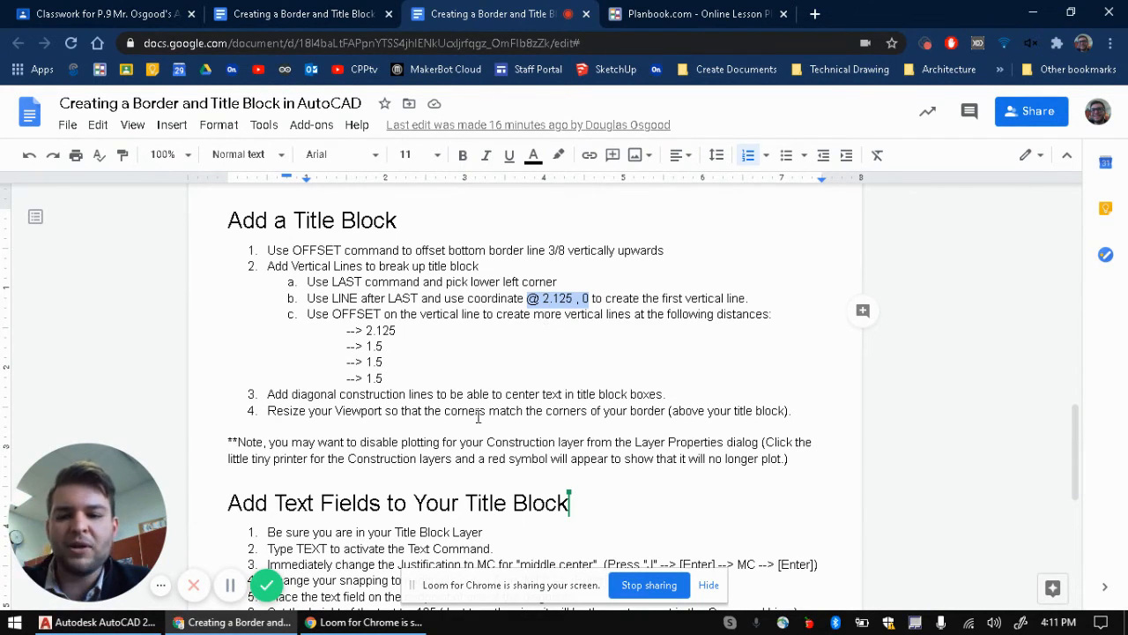
key("alt+Tab")
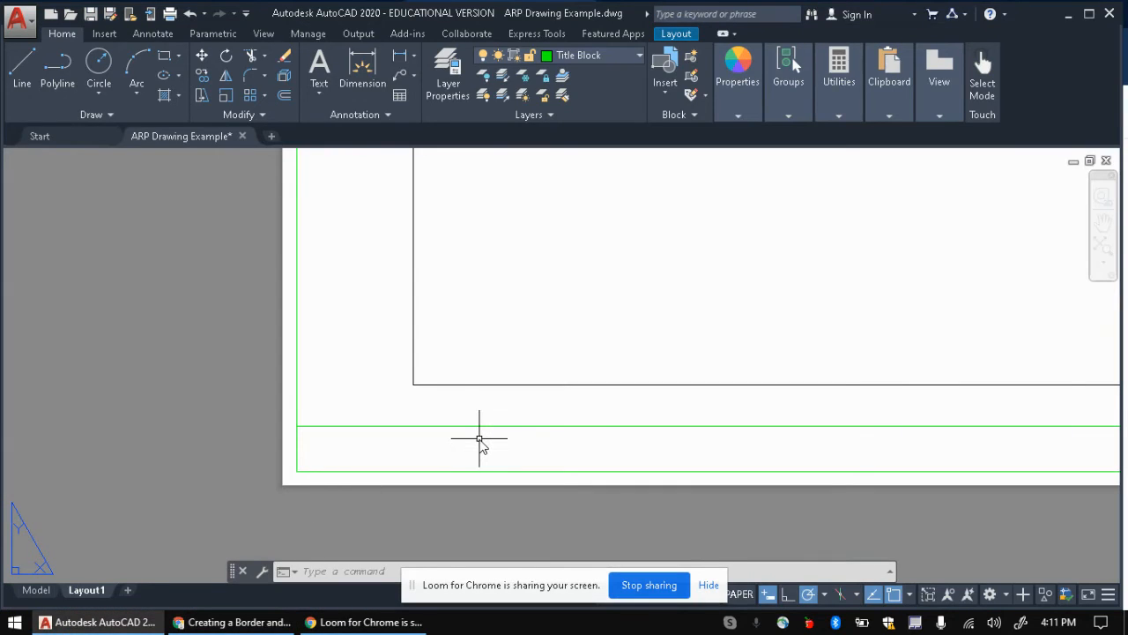
Step: Draw a vertical line from @2.125,0 up to the 3/8 offset line
type("l")
key("Return")
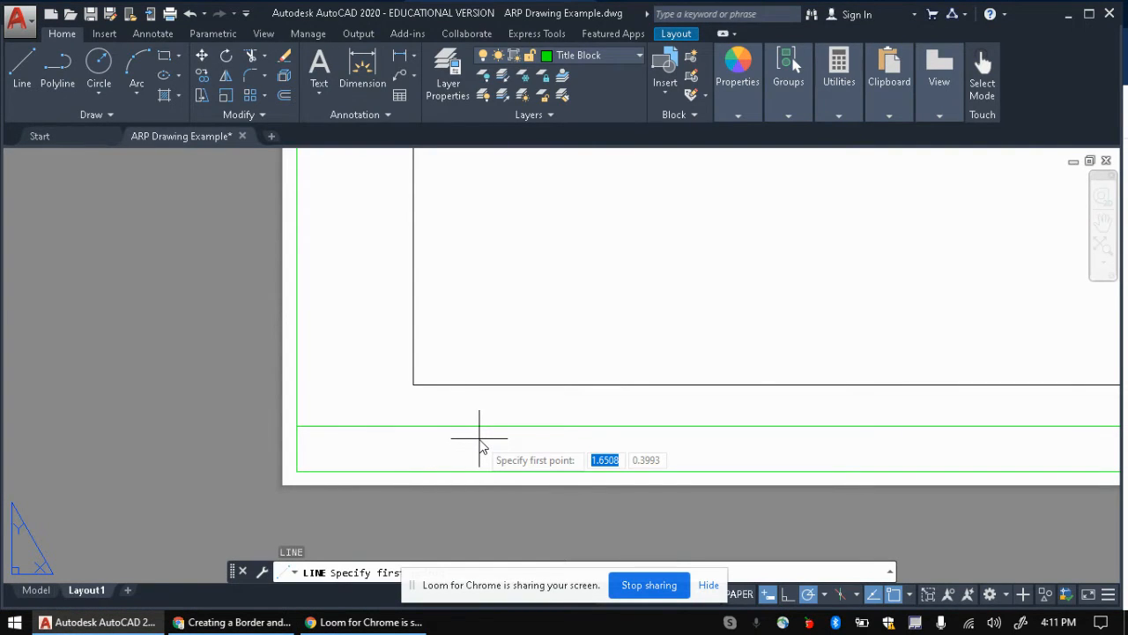
type("@")
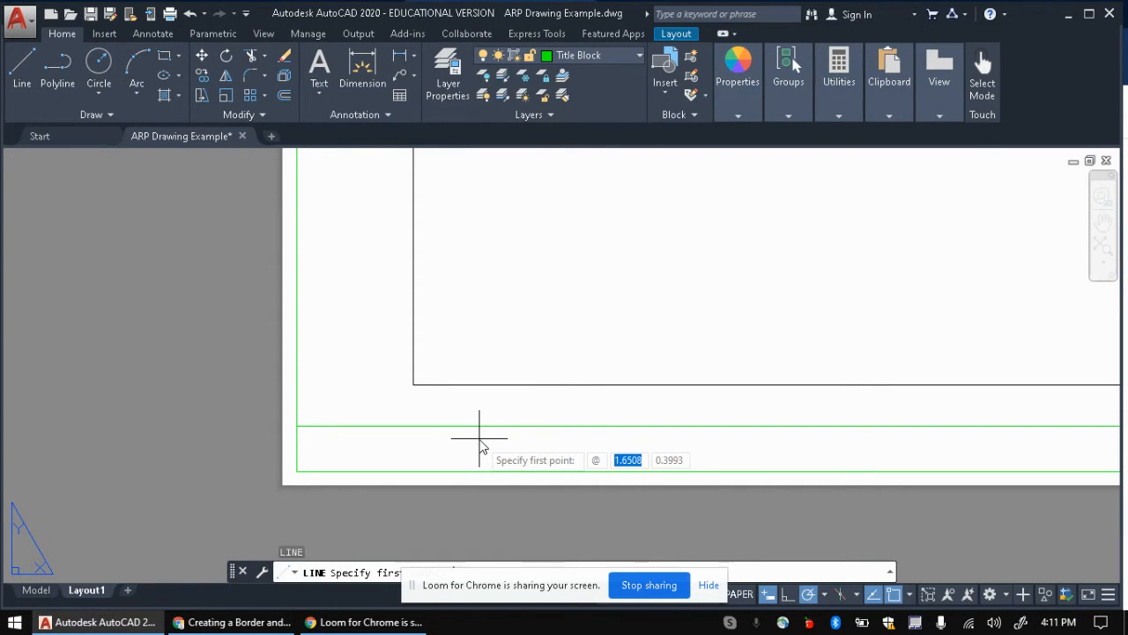
type("2.125")
key("Return")
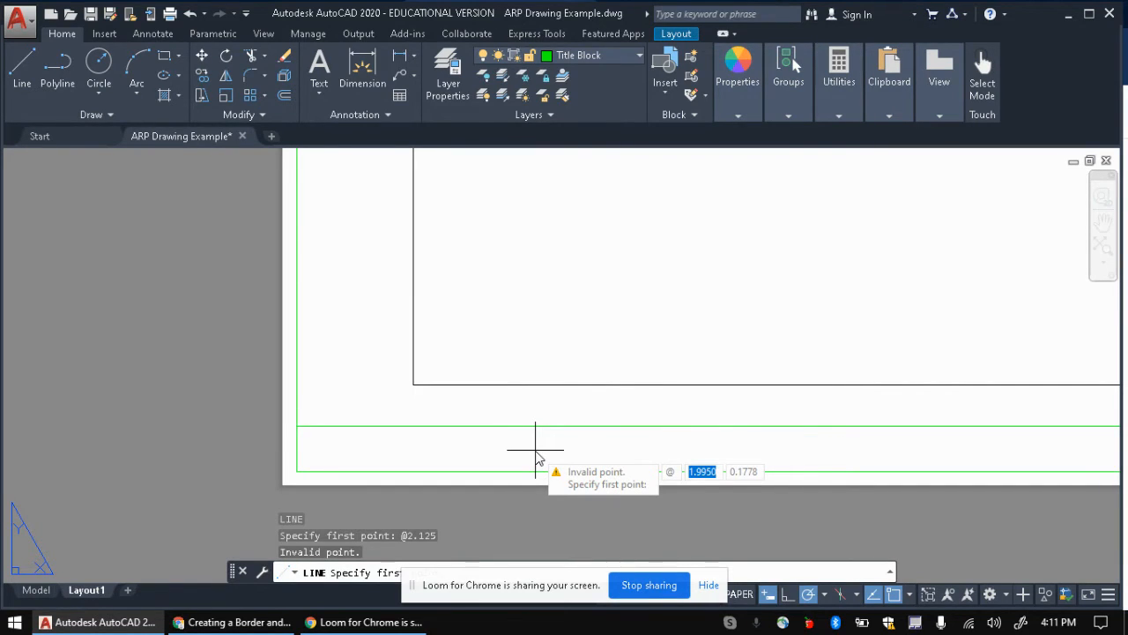
type("2.125")
key("Tab")
type("0")
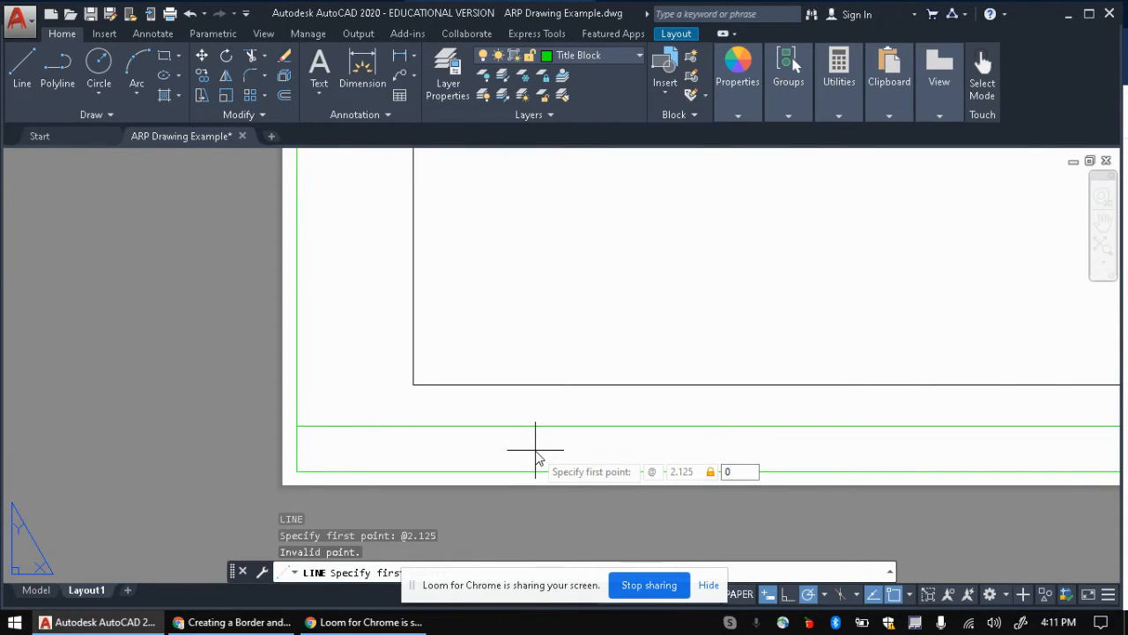
key("Return")
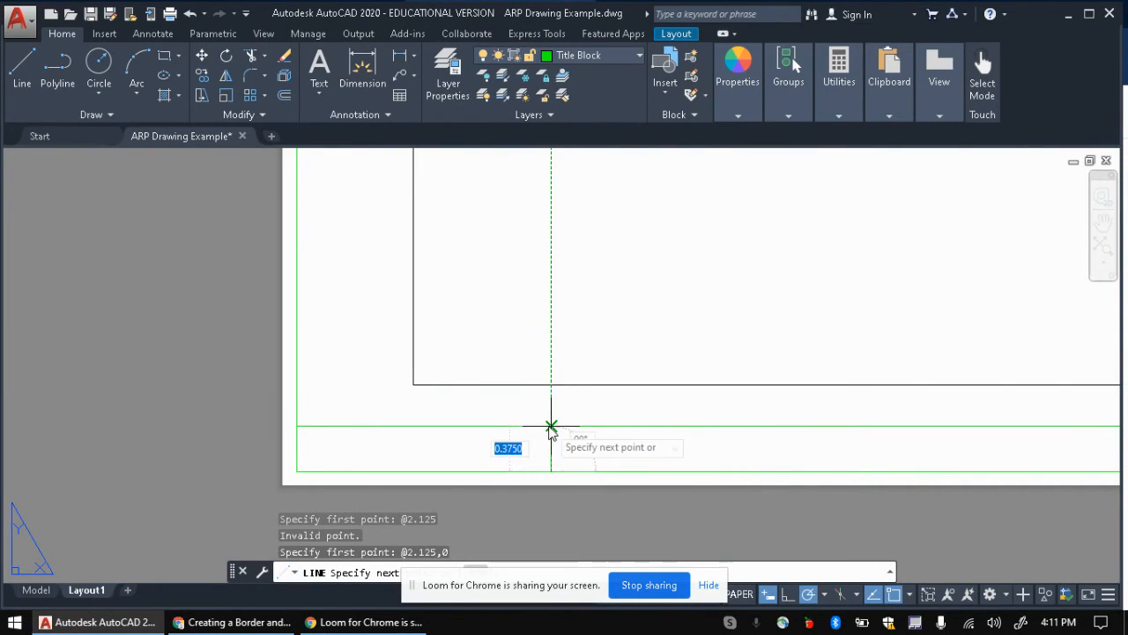
left_click(584, 518)
key("Escape")
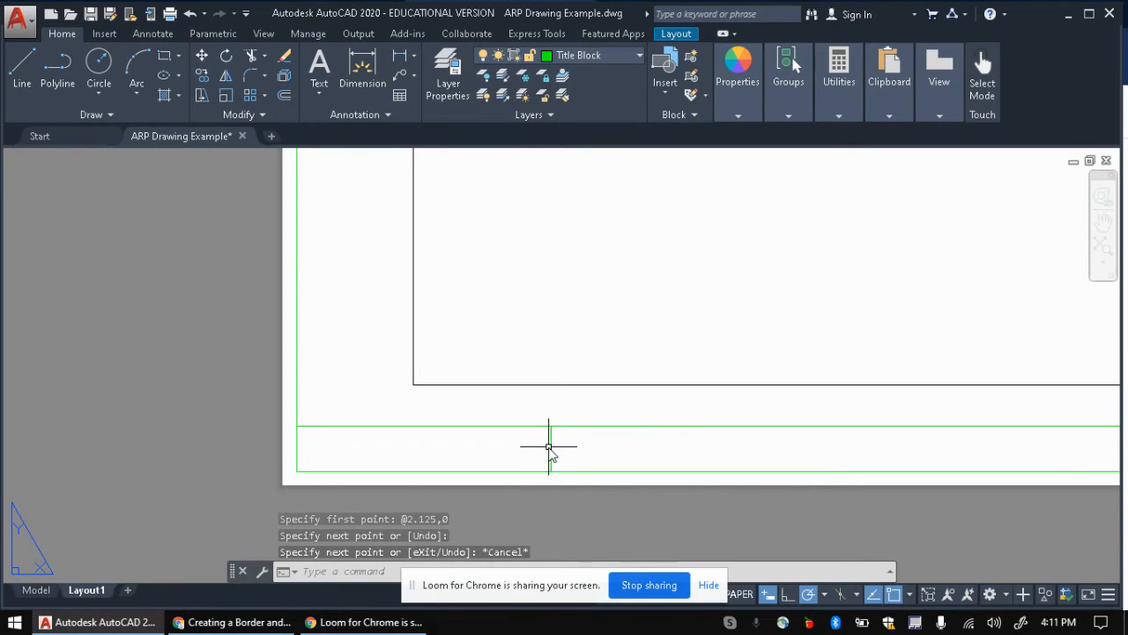
Step: Review the list of offset distances in the instruction document
scroll(323, 441, "down", 4)
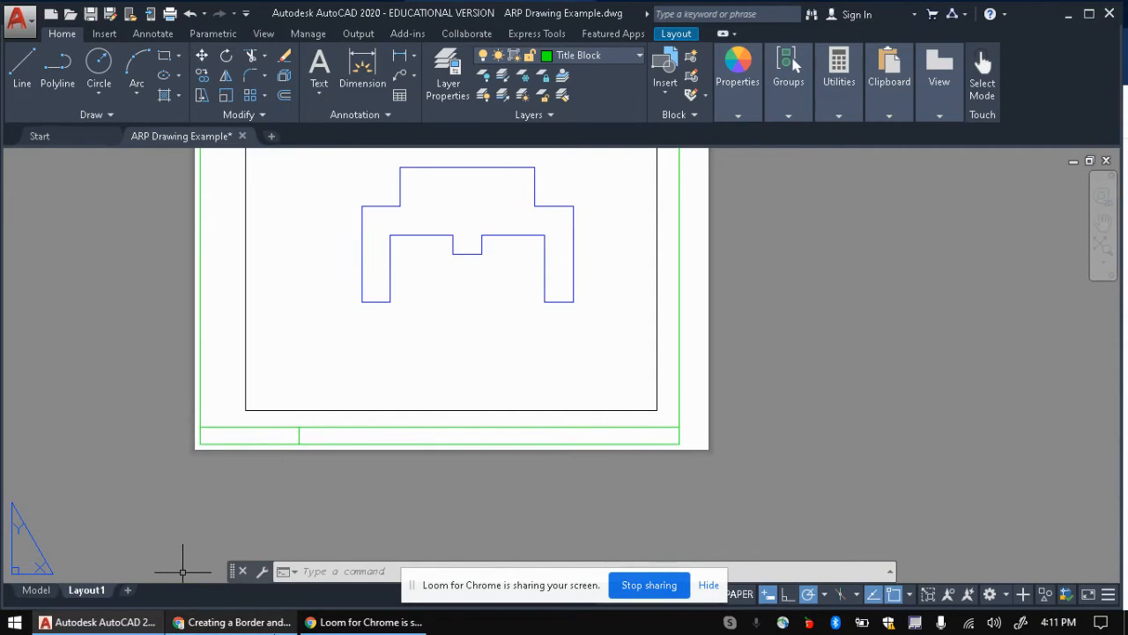
left_click(233, 621)
left_click_drag(366, 330, 390, 378)
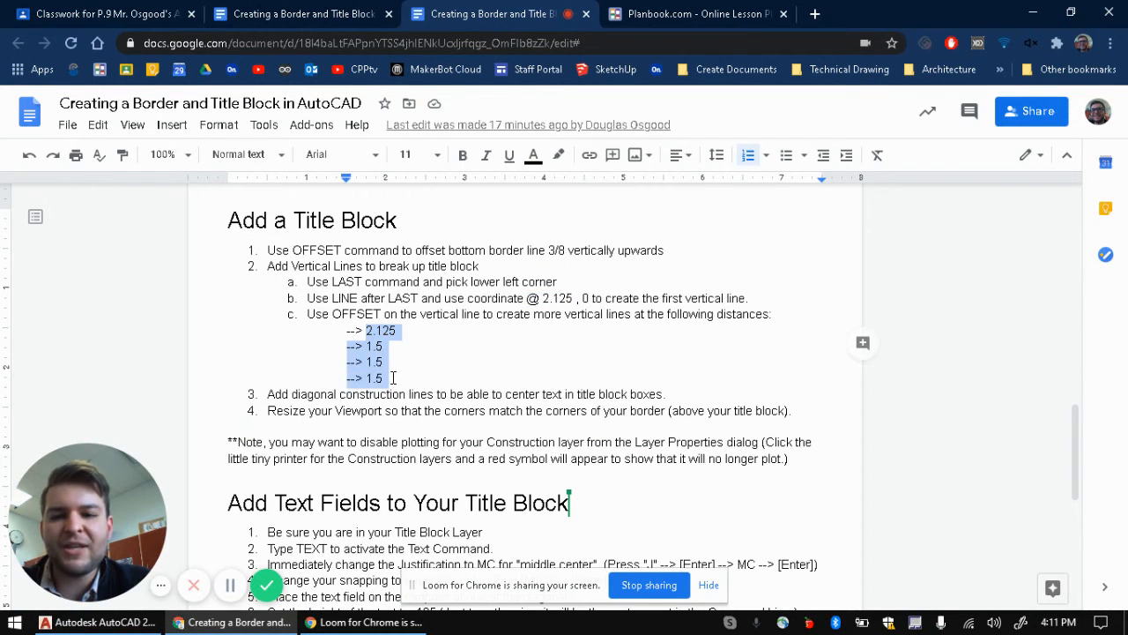
left_click(379, 335)
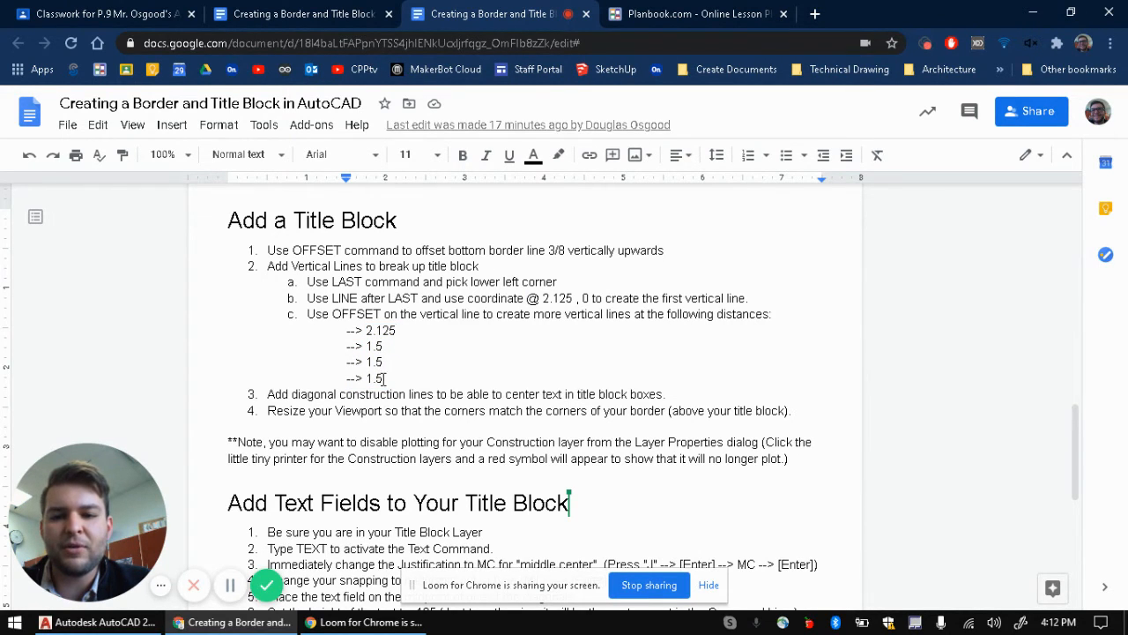
left_click(97, 622)
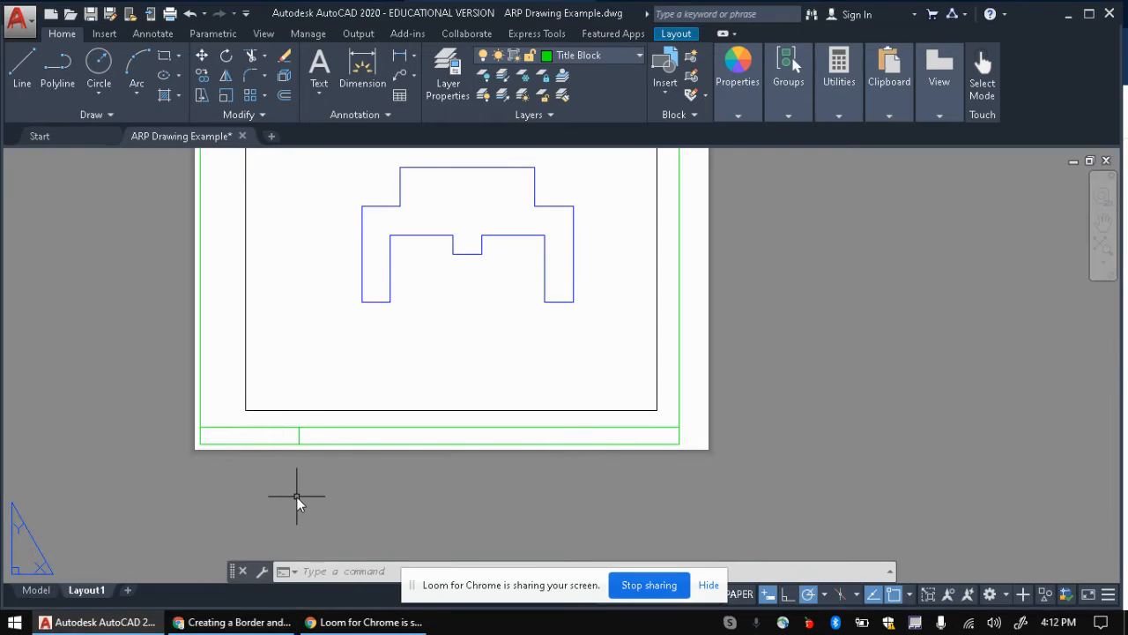
Step: Offset the first vertical divider 2.125 to the right
type("o")
key("Return")
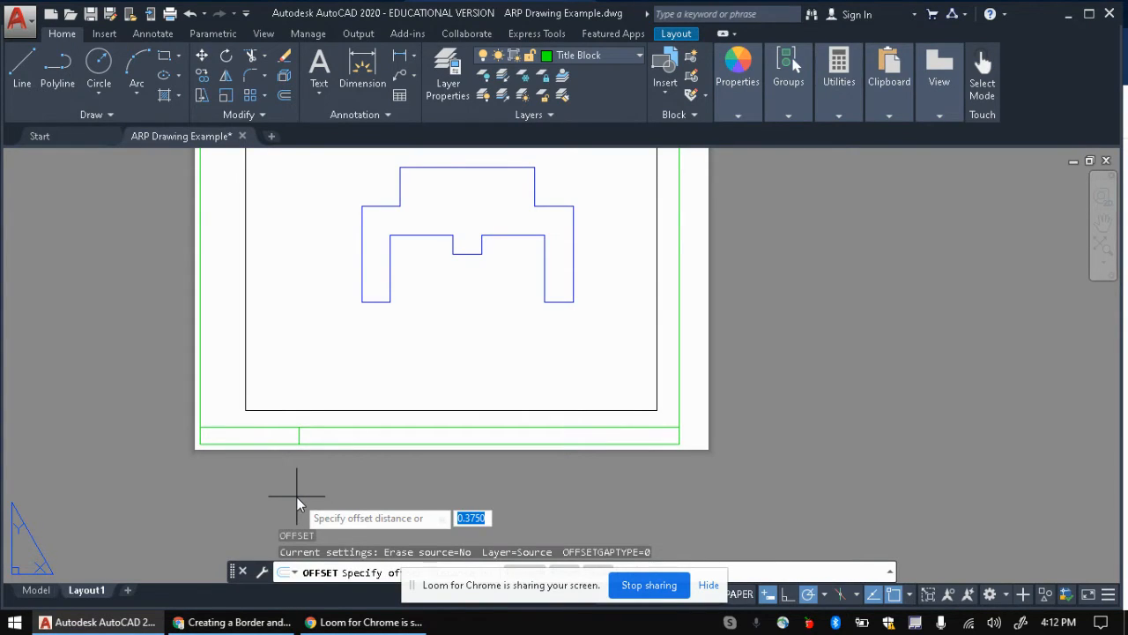
type("2.125")
key("Return")
left_click(300, 435)
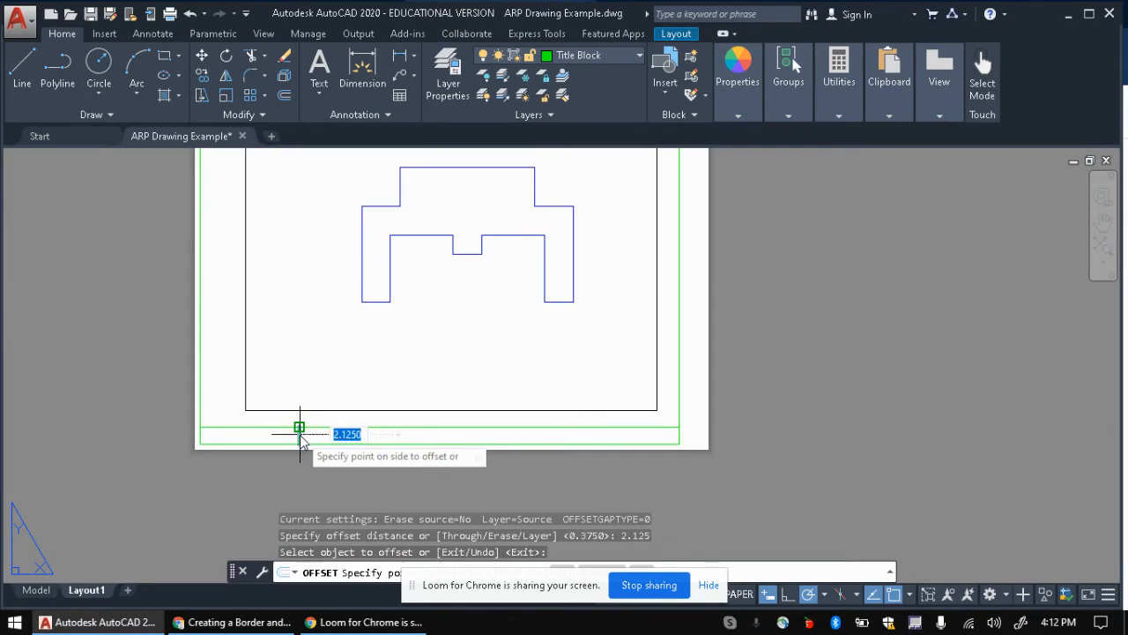
left_click(436, 434)
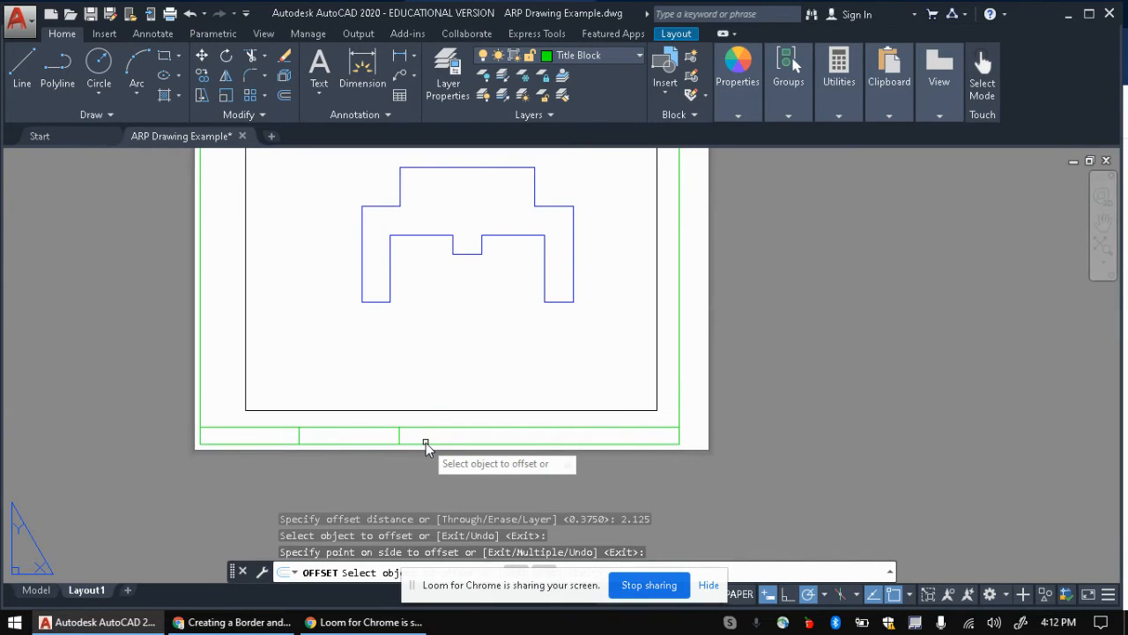
Step: Offset another copy of a vertical divider to its right
type("o")
key("Return")
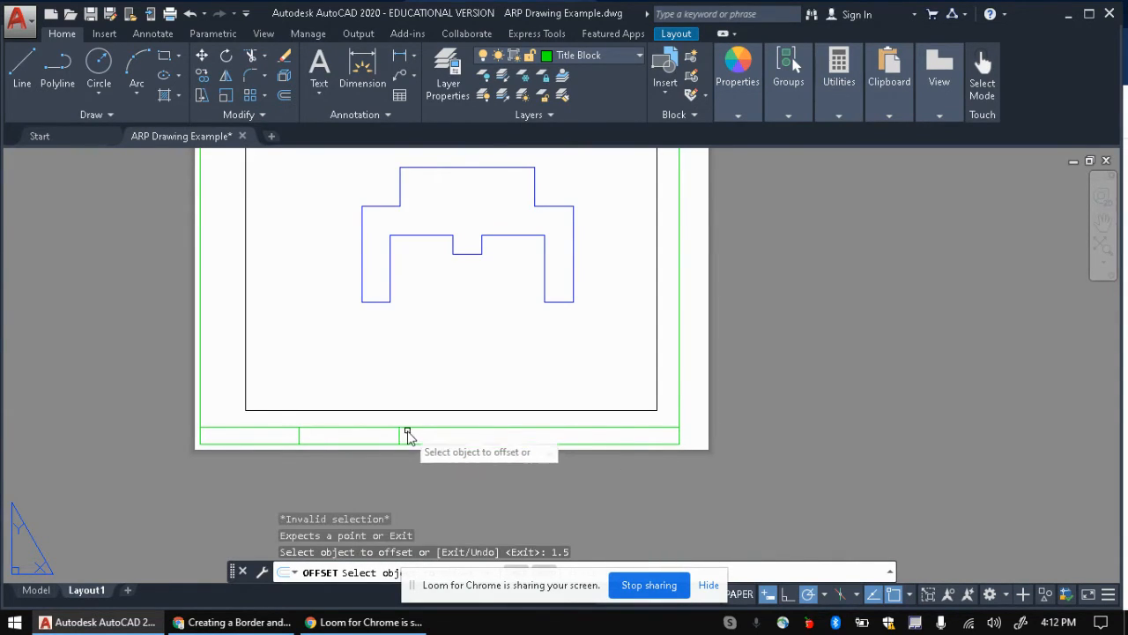
key("alt+Tab")
key("alt+Tab")
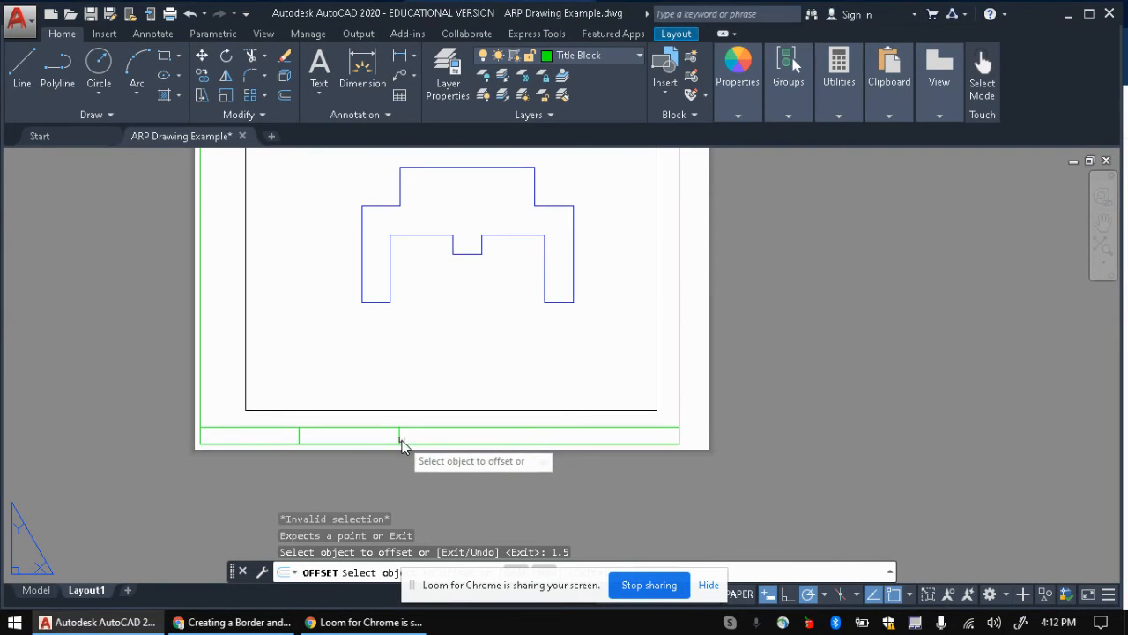
left_click(399, 438)
left_click(459, 433)
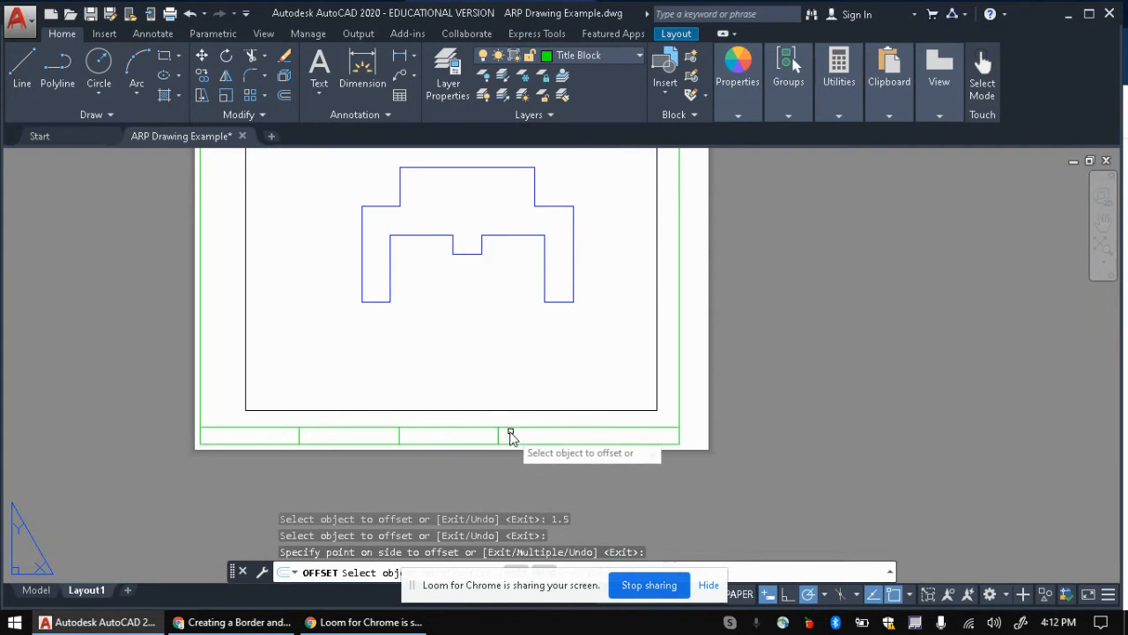
left_click(498, 436)
Step: Undo the misplaced offset line and cancel the restarted offset prompt
type("u")
key("Return")
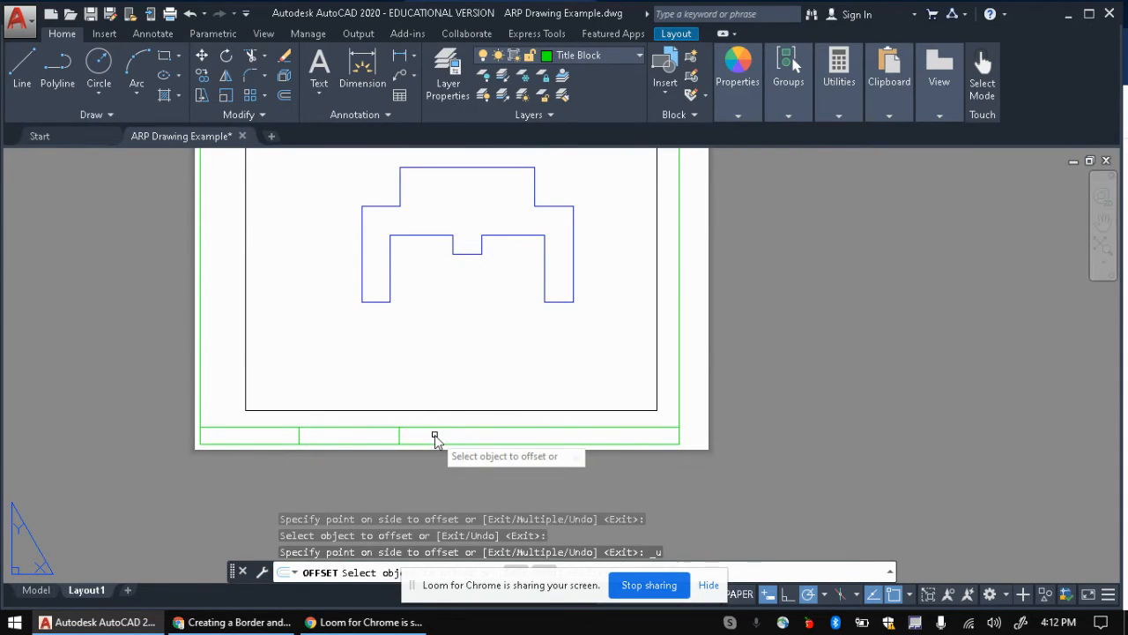
type("o")
key("Return")
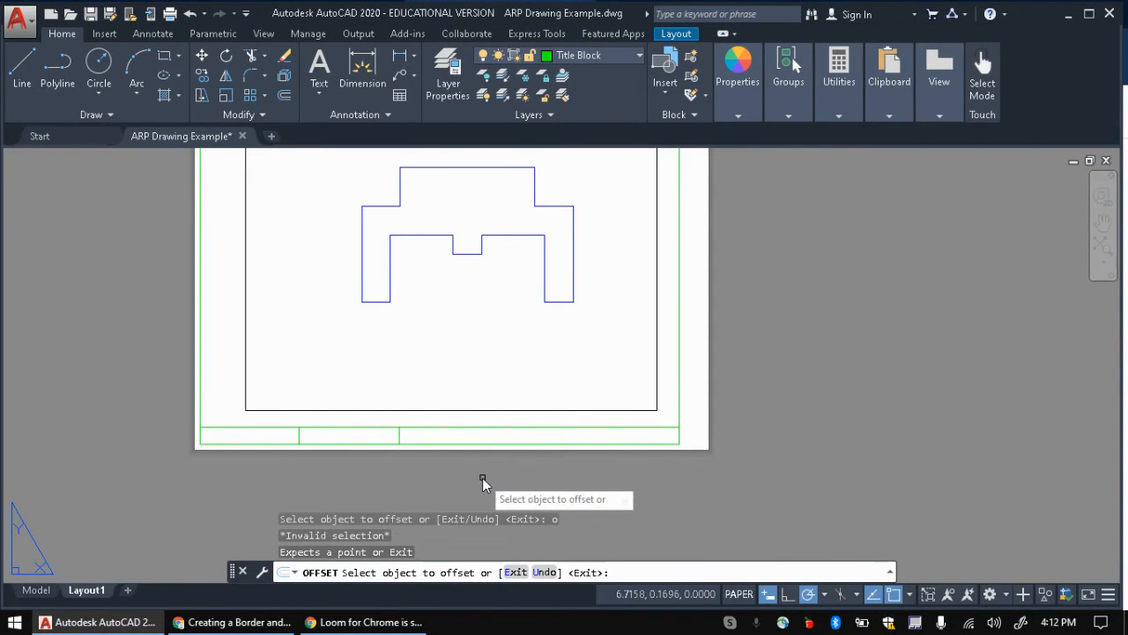
type("d")
key("Return")
key("Escape")
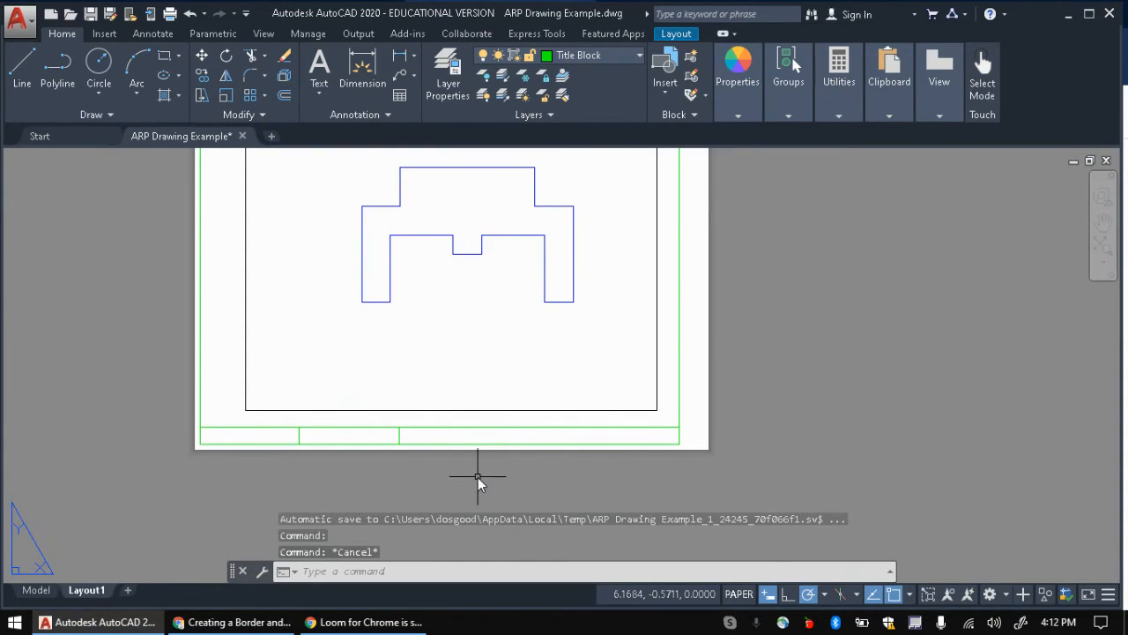
Step: Offset three more vertical dividers, each 1.5 to the right of the previous one
type("o")
key("Return")
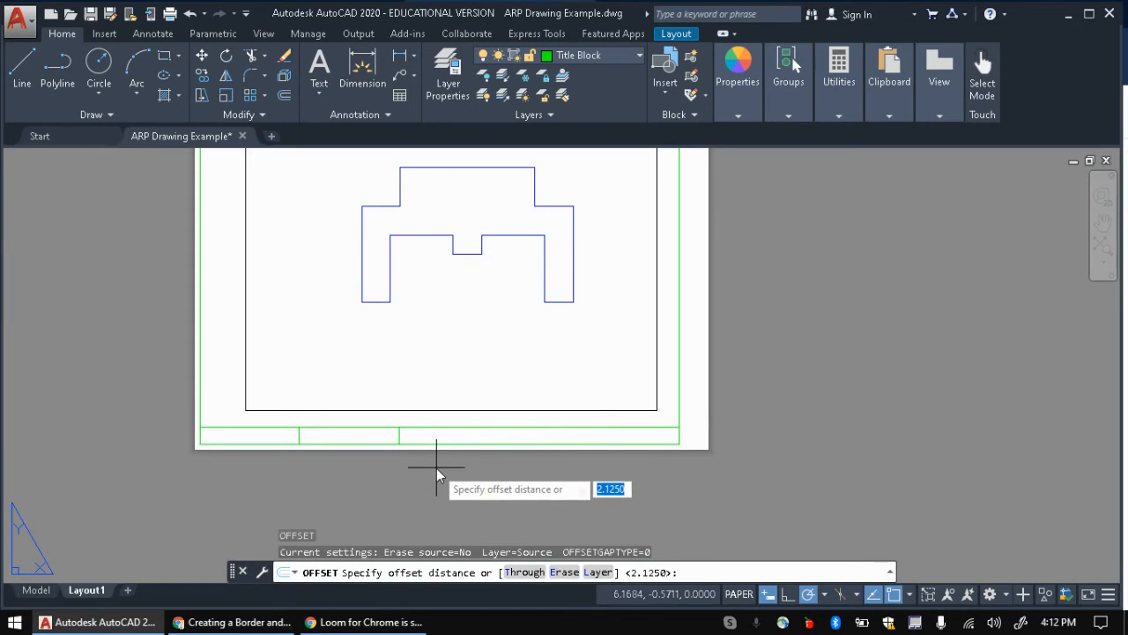
type("1.5")
key("Return")
left_click(399, 427)
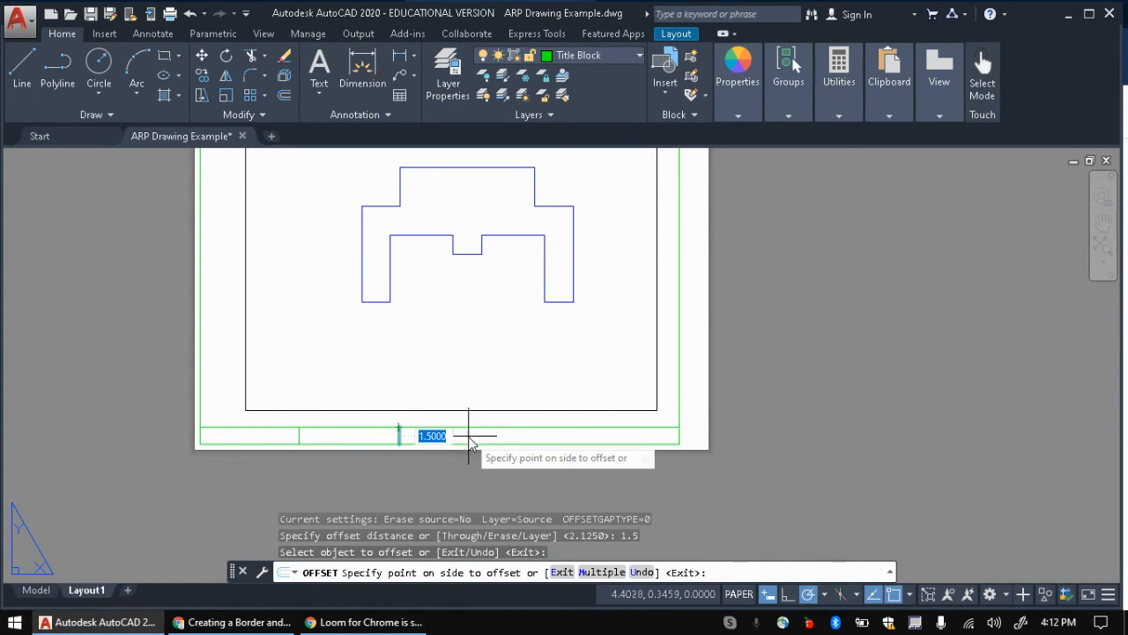
left_click(519, 448)
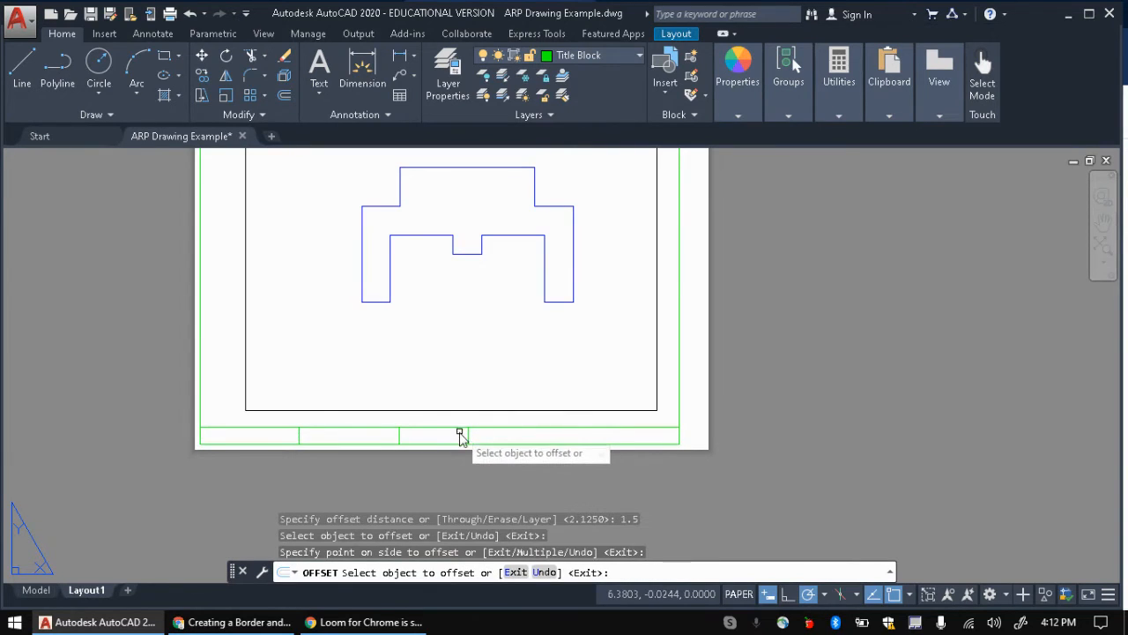
left_click(468, 434)
left_click(533, 464)
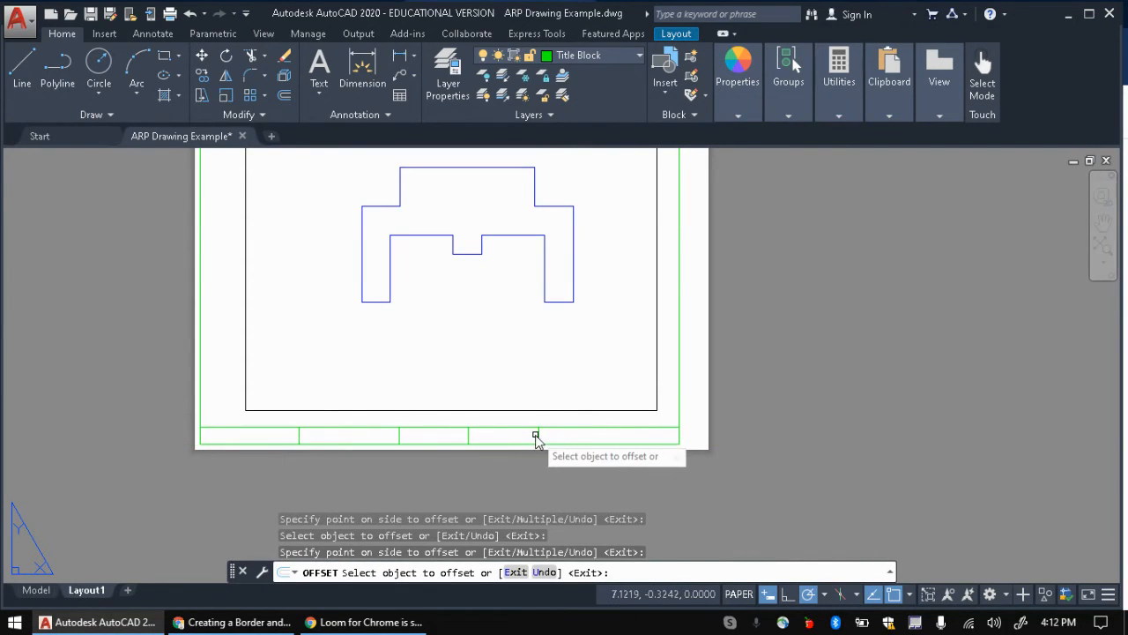
left_click(538, 436)
left_click(586, 465)
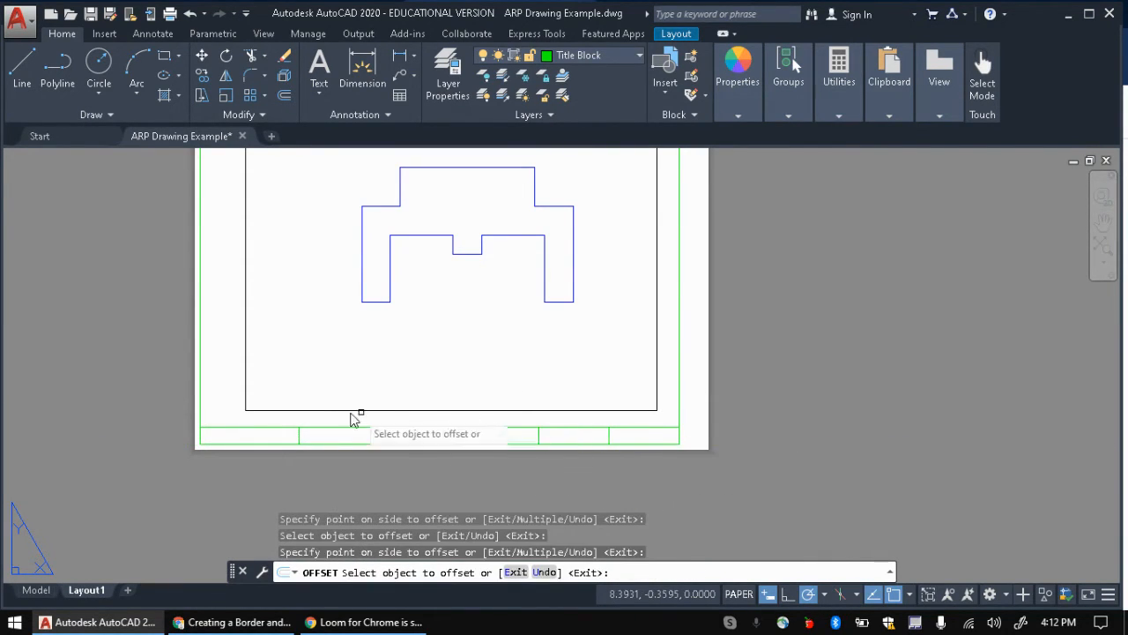
key("Escape")
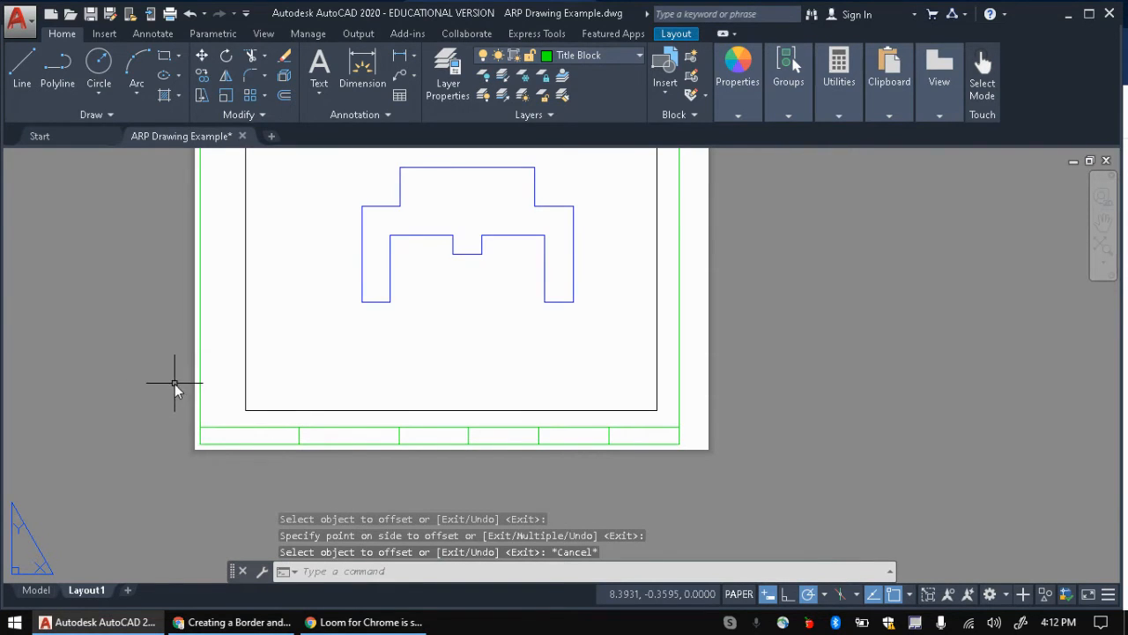
Step: Mark the instruction step about diagonal construction lines
key("alt+Tab")
left_click(829, 342)
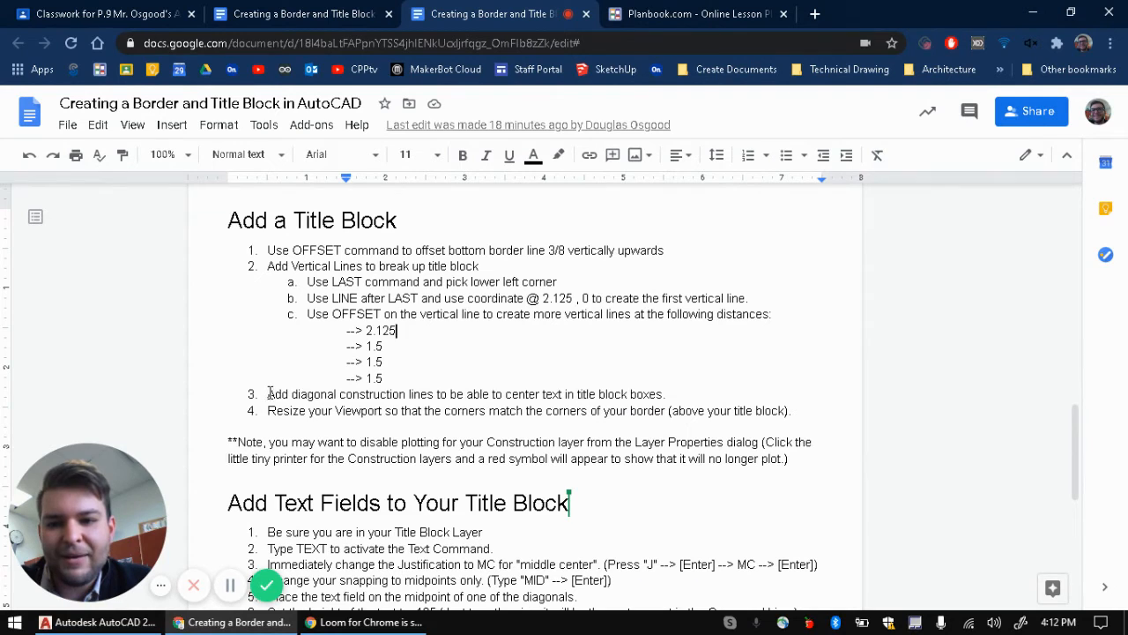
left_click_drag(269, 394, 675, 394)
Step: Make Construction the current layer
key("alt+Tab")
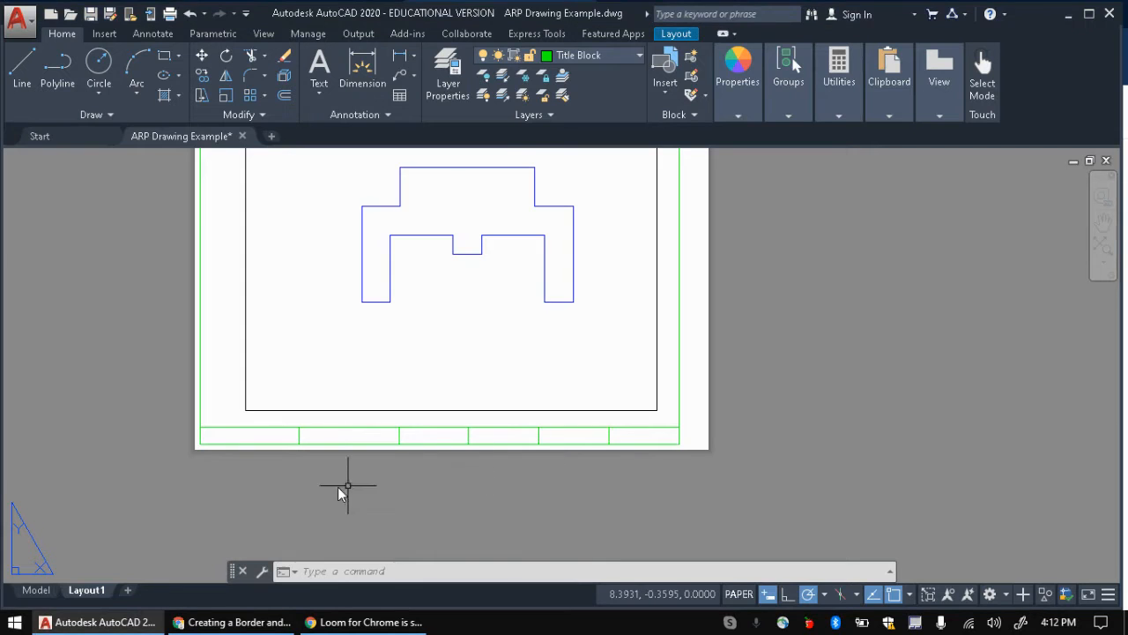
left_click(607, 55)
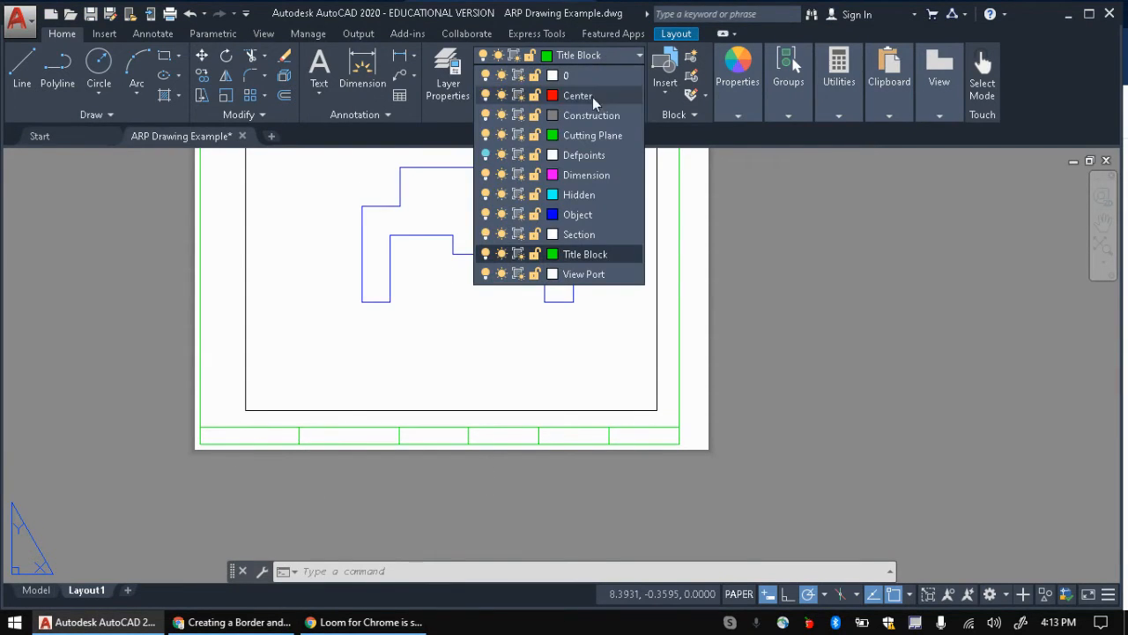
left_click(590, 116)
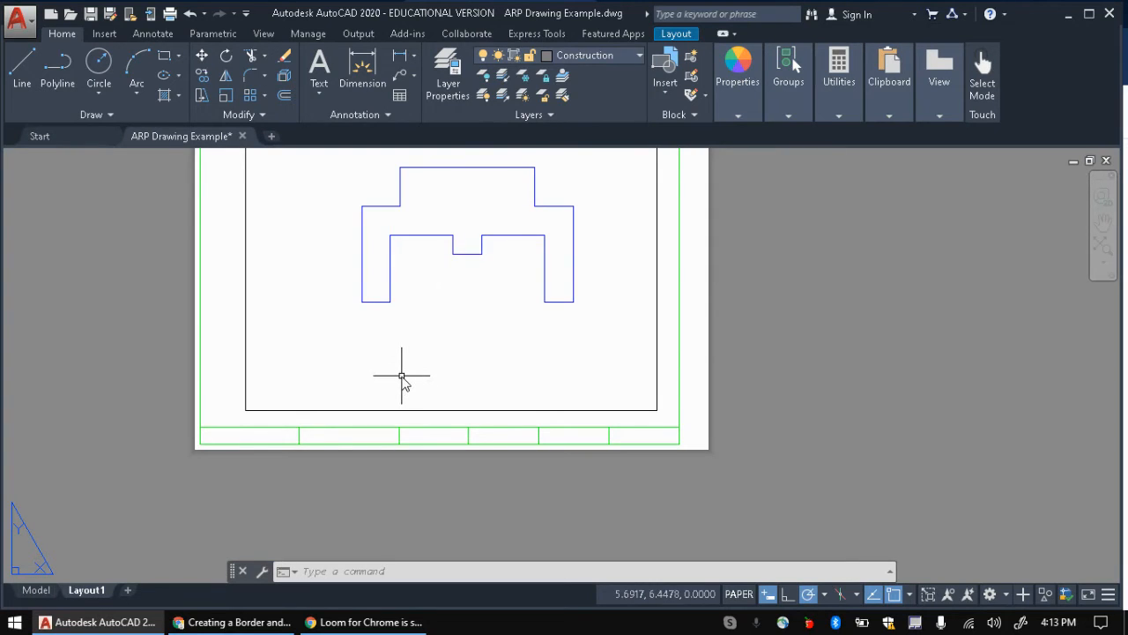
Step: Draw a zigzag of diagonal lines across every title block box, left to right
key("Return")
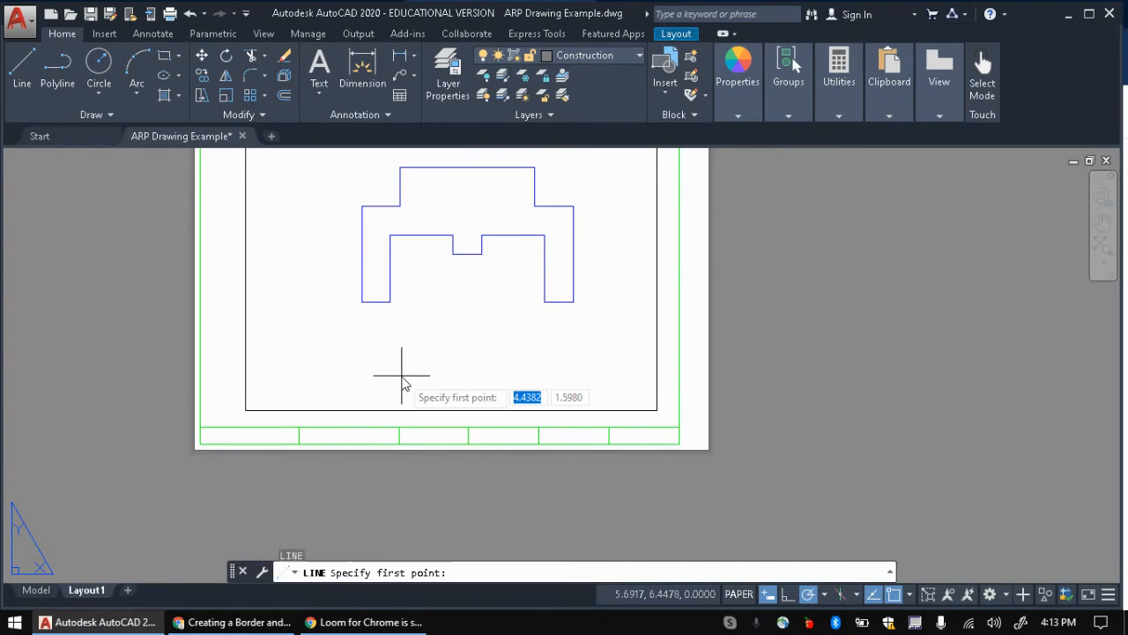
left_click(200, 445)
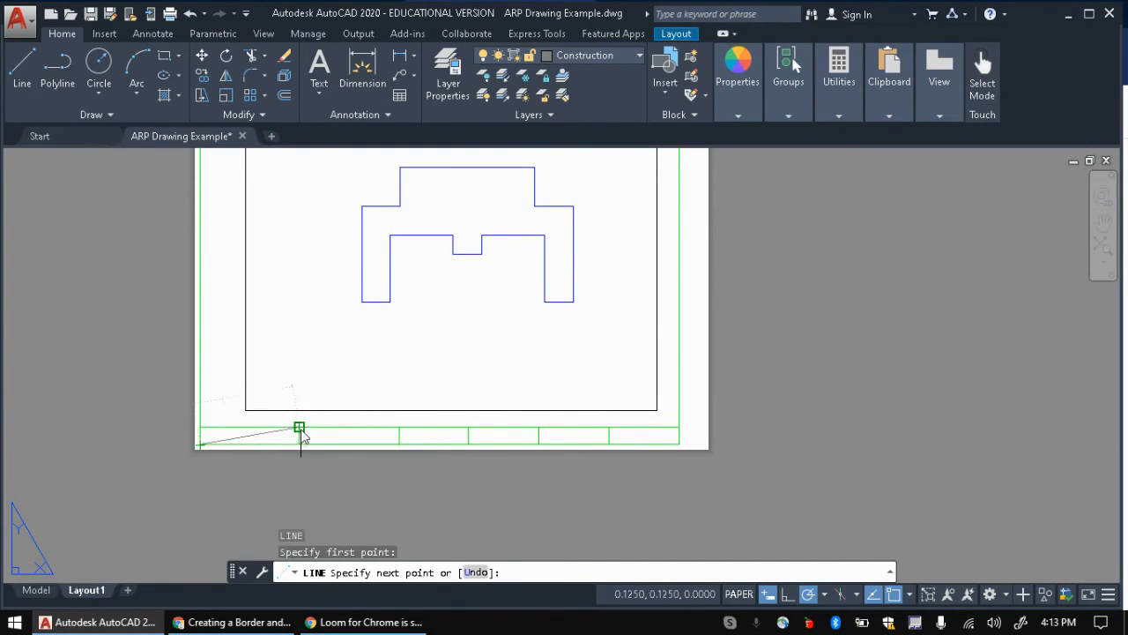
left_click(398, 445)
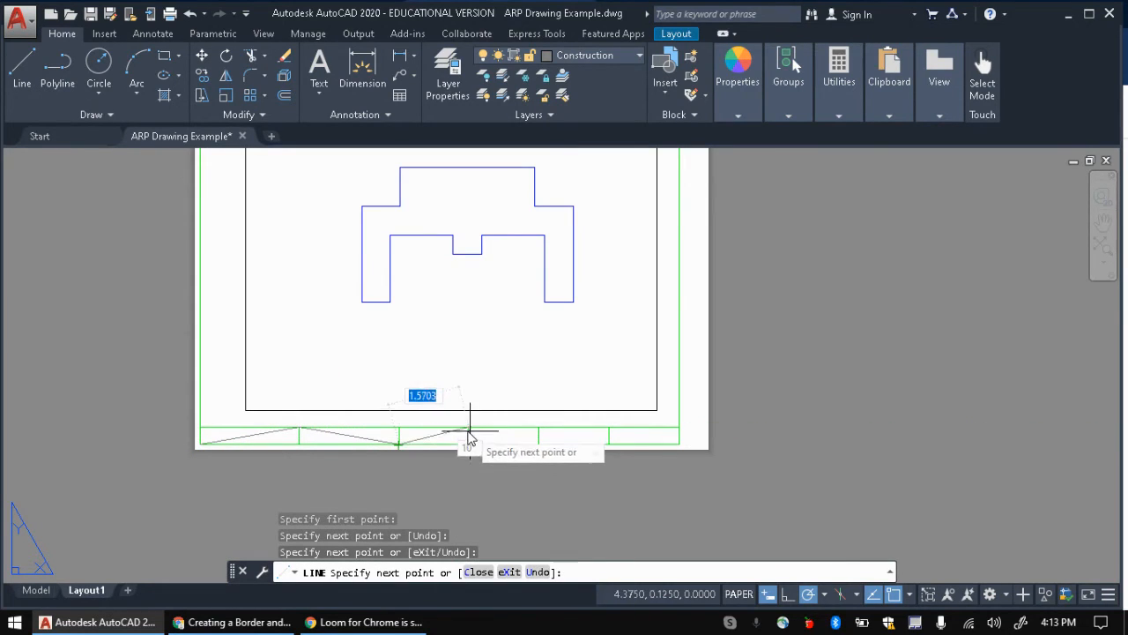
left_click(468, 429)
left_click(538, 445)
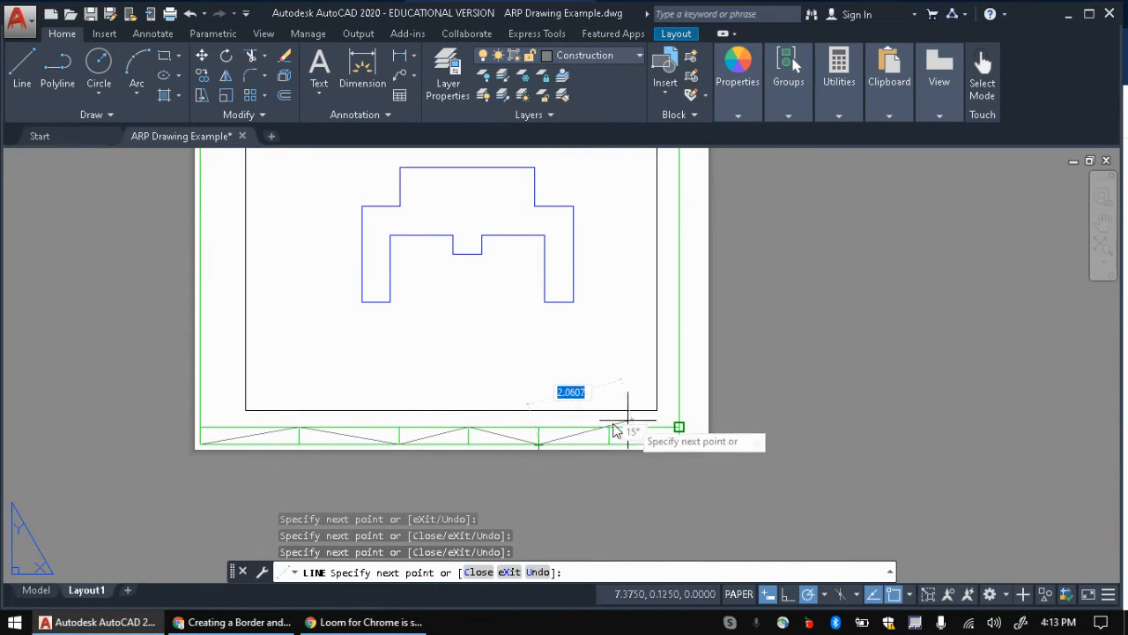
left_click(608, 428)
left_click(679, 445)
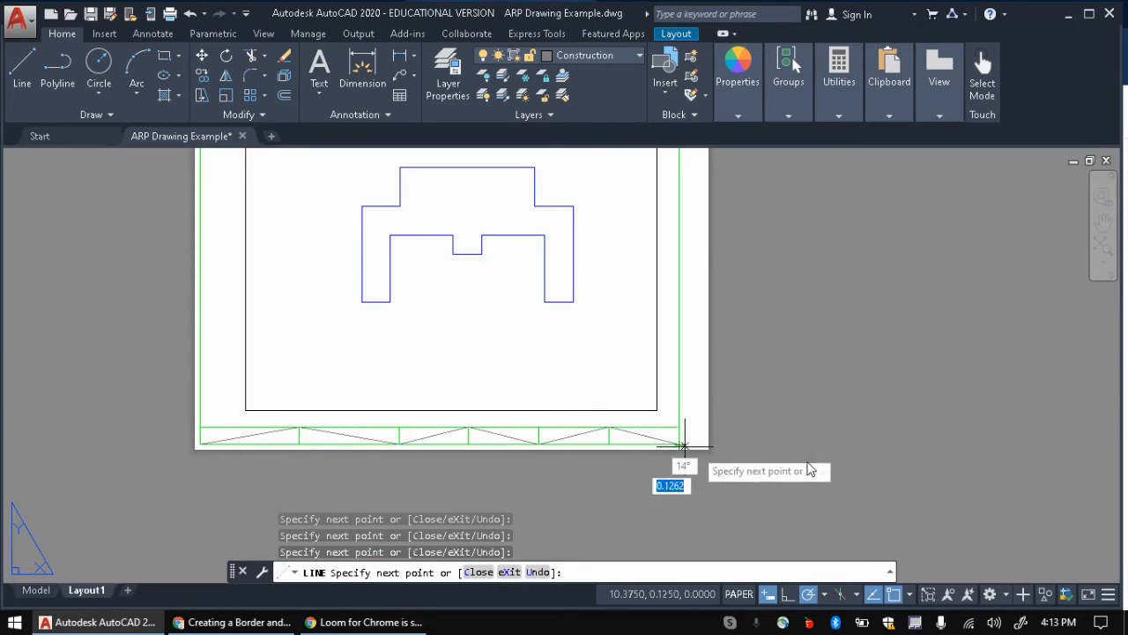
key("Escape")
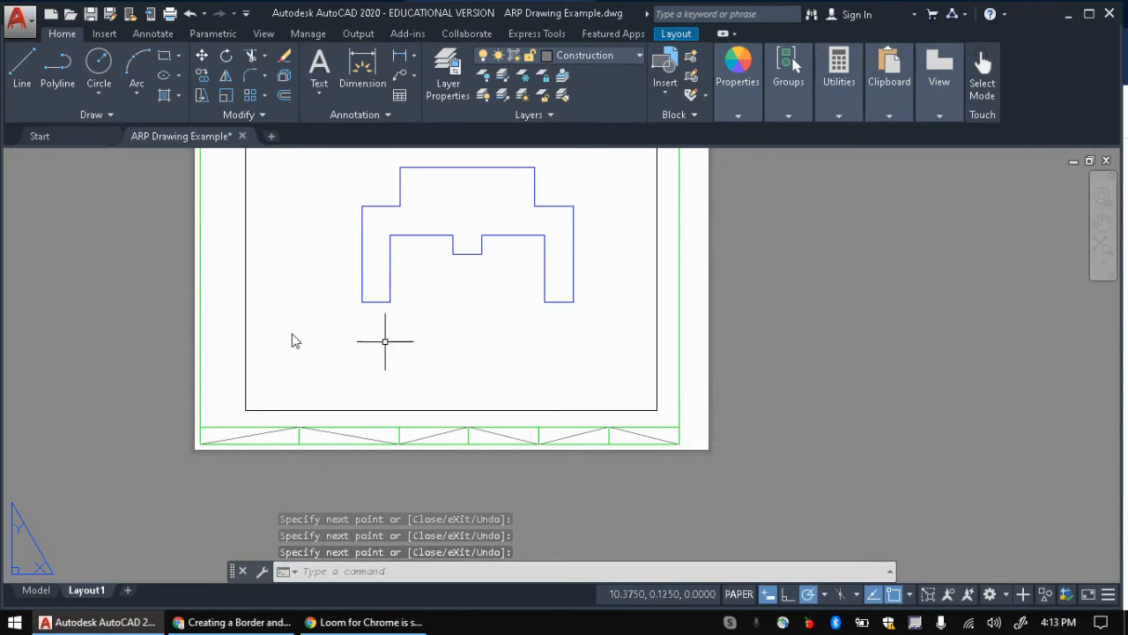
key("alt+Tab")
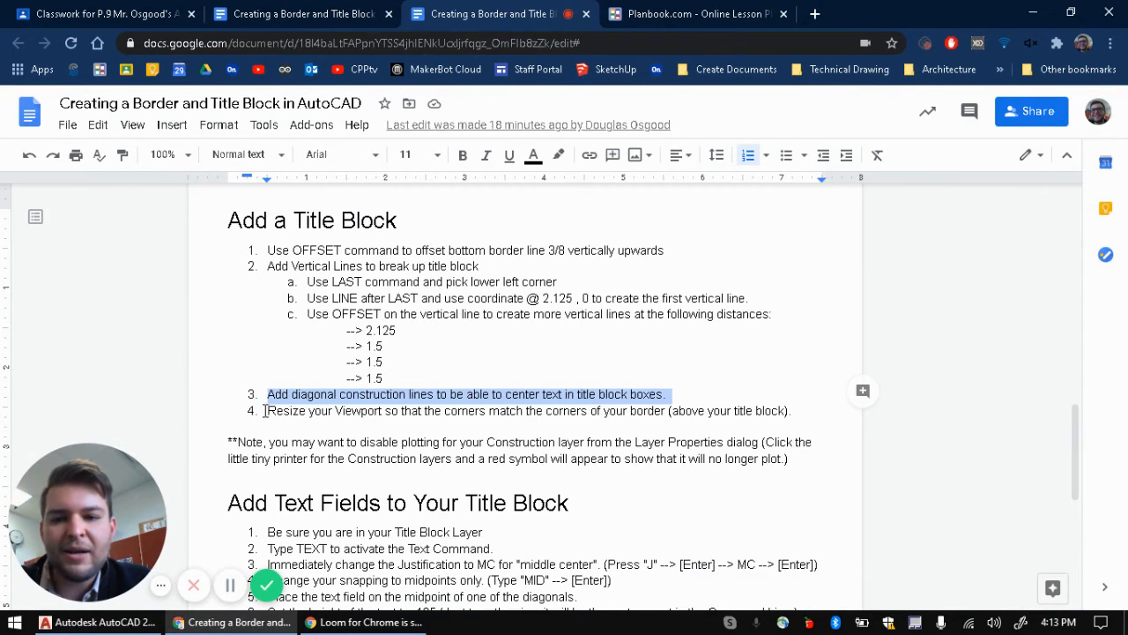
Step: Highlight step 4 about resizing the viewport
left_click_drag(267, 411, 793, 414)
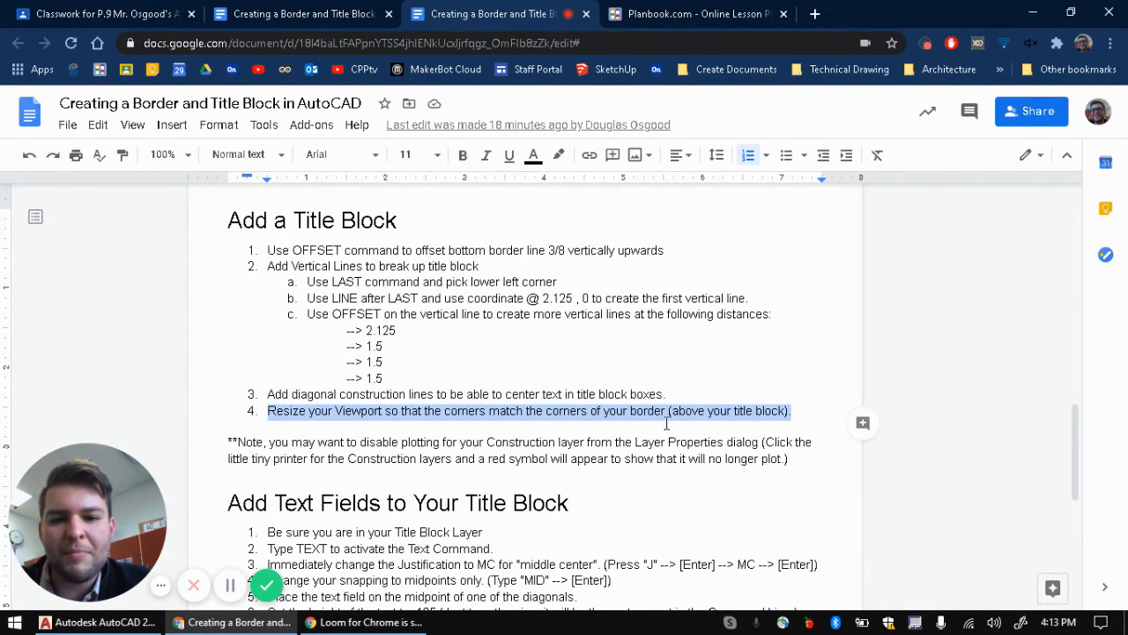
key("alt+Tab")
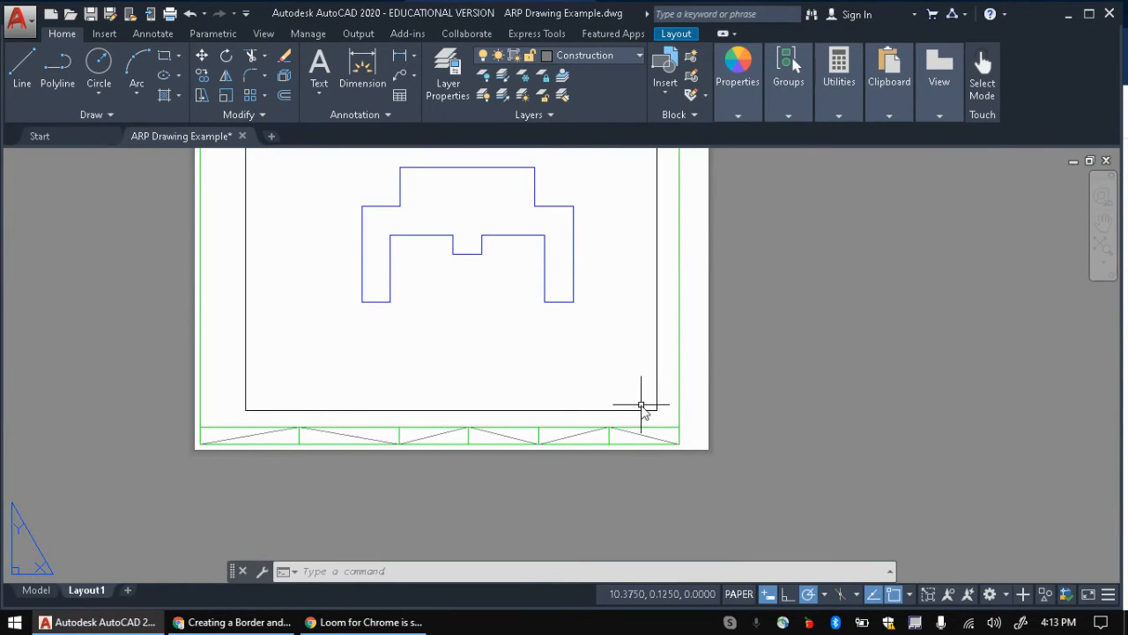
Step: Stretch the viewport's lower corners onto the border just above the title block strip
left_click(659, 407)
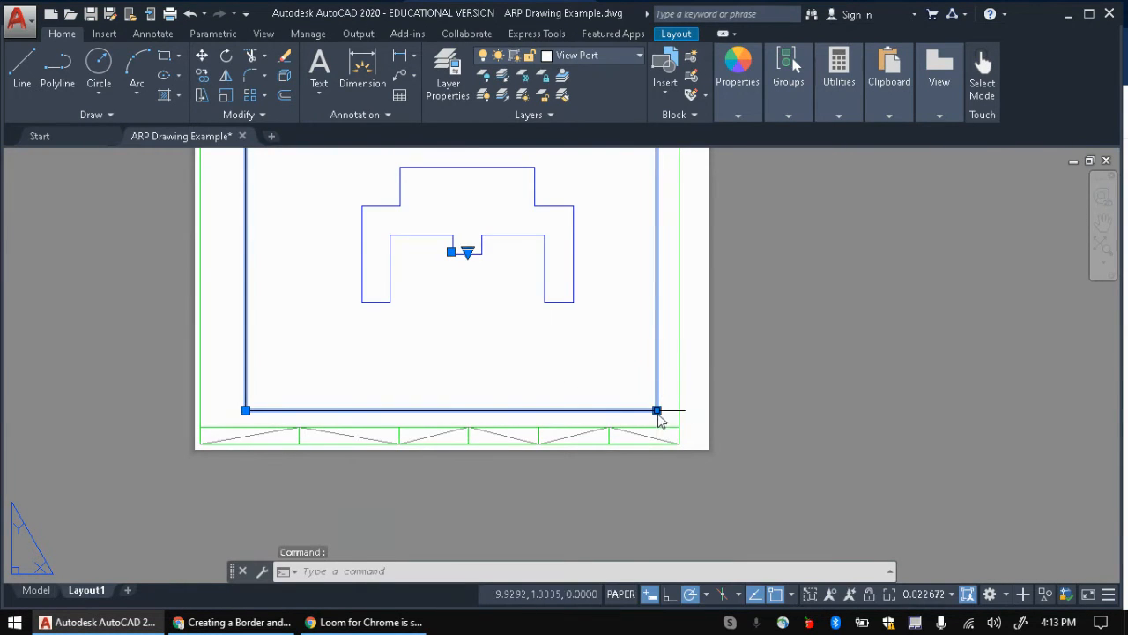
left_click(656, 410)
left_click(679, 427)
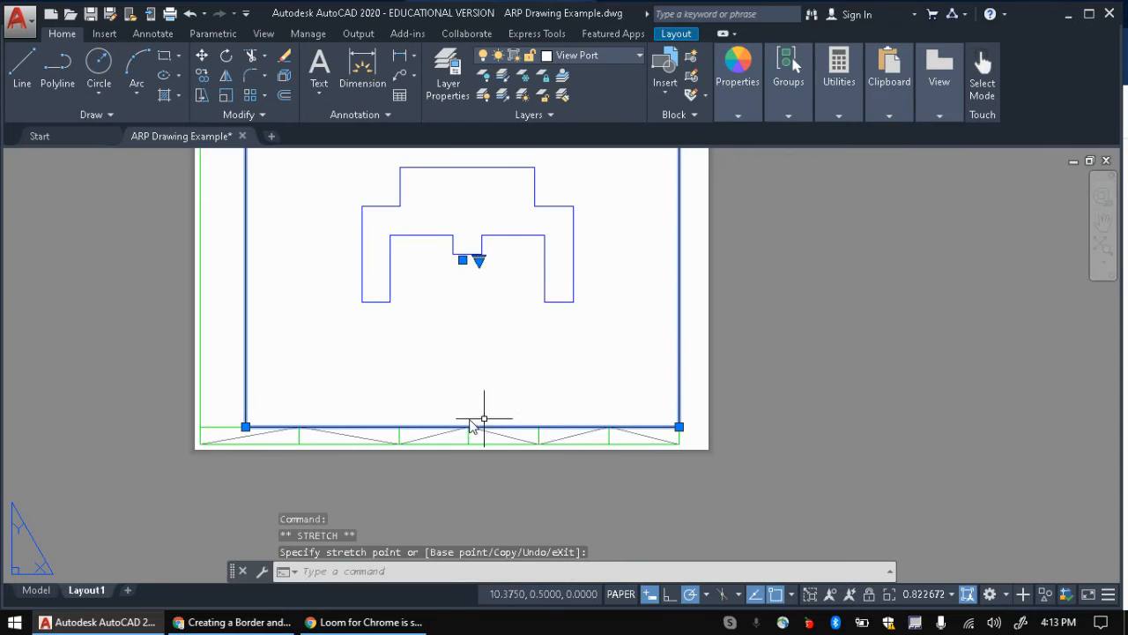
left_click(245, 427)
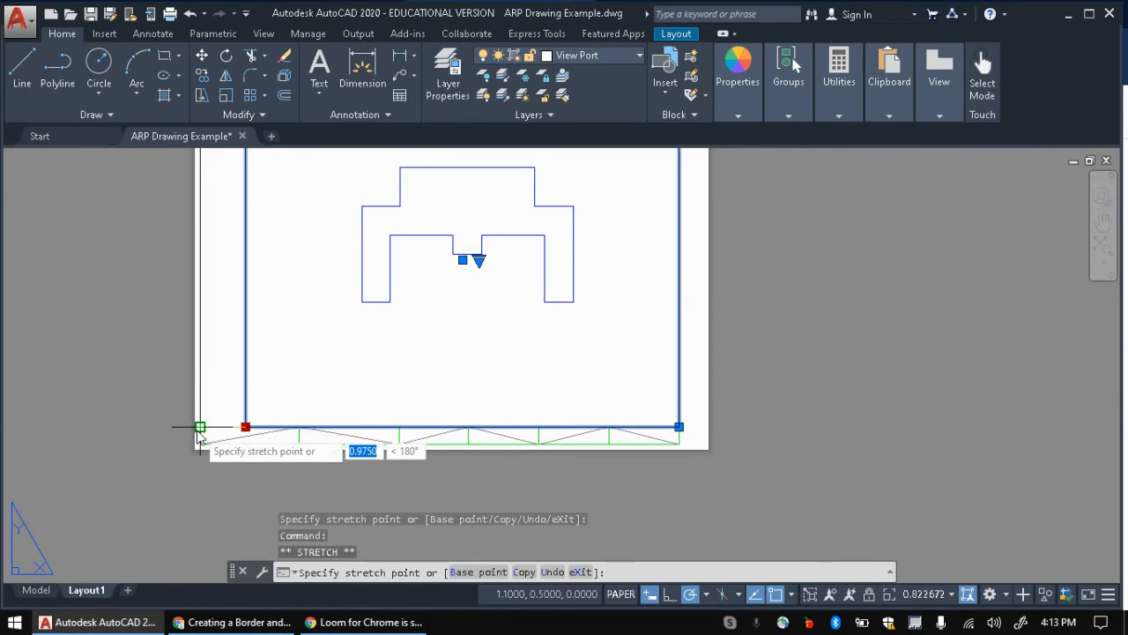
left_click(199, 428)
Step: Move the viewport's top-left corner onto the border's top-left corner
middle_click_drag(172, 393, 333, 592)
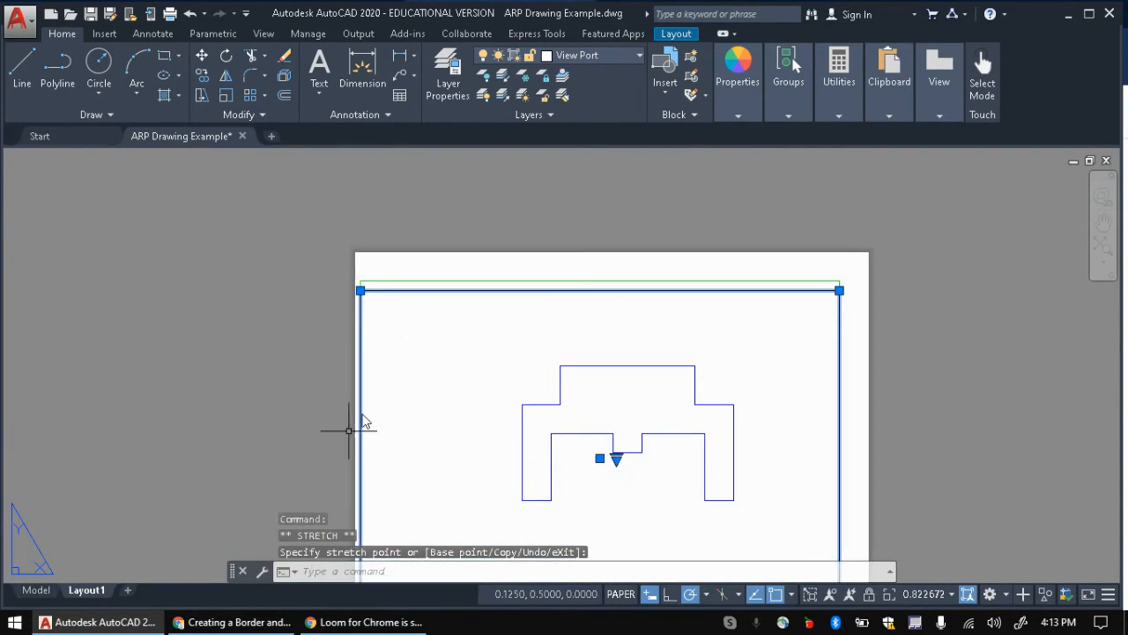
left_click(360, 290)
left_click(360, 280)
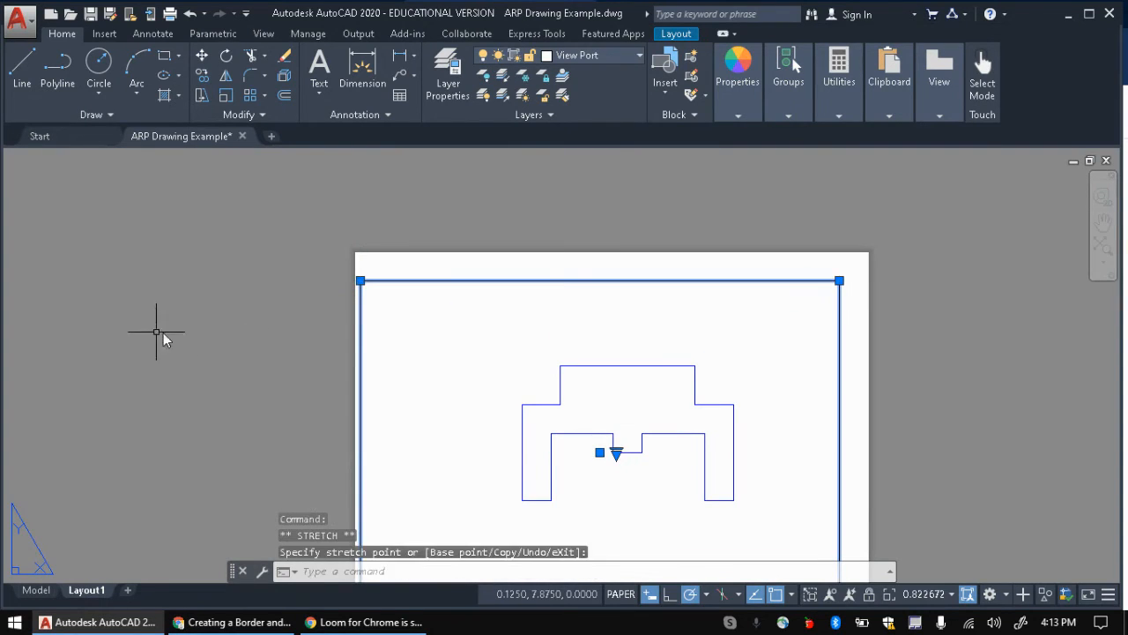
middle_click_drag(260, 332, 235, 229)
scroll(184, 322, "down", 2)
middle_click_drag(184, 323, 297, 345)
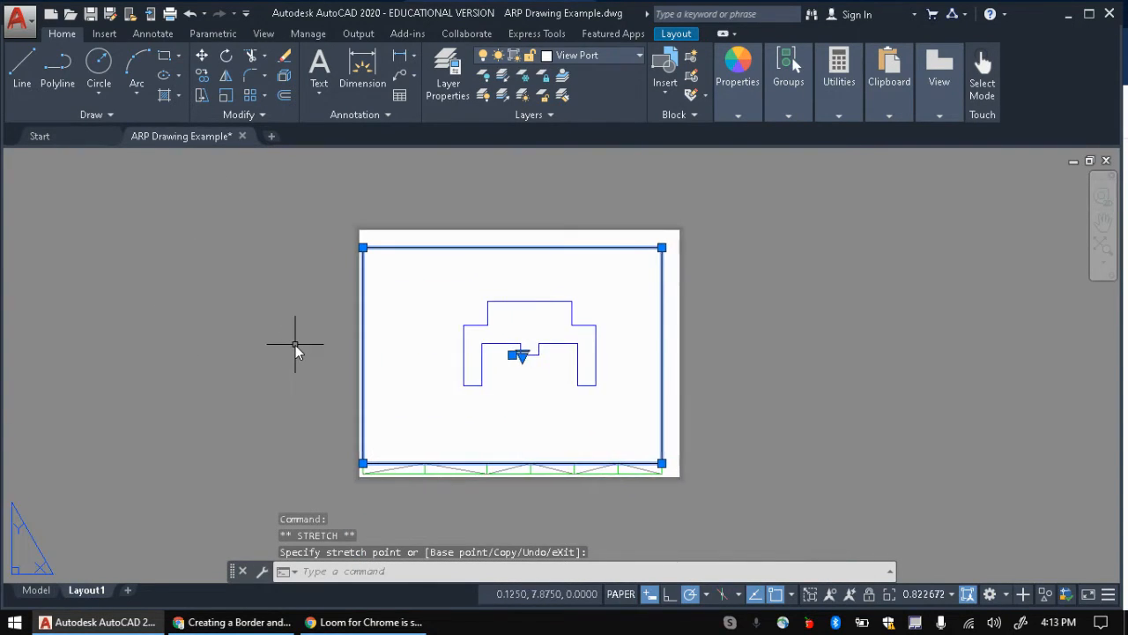
scroll(295, 344, "up", 2)
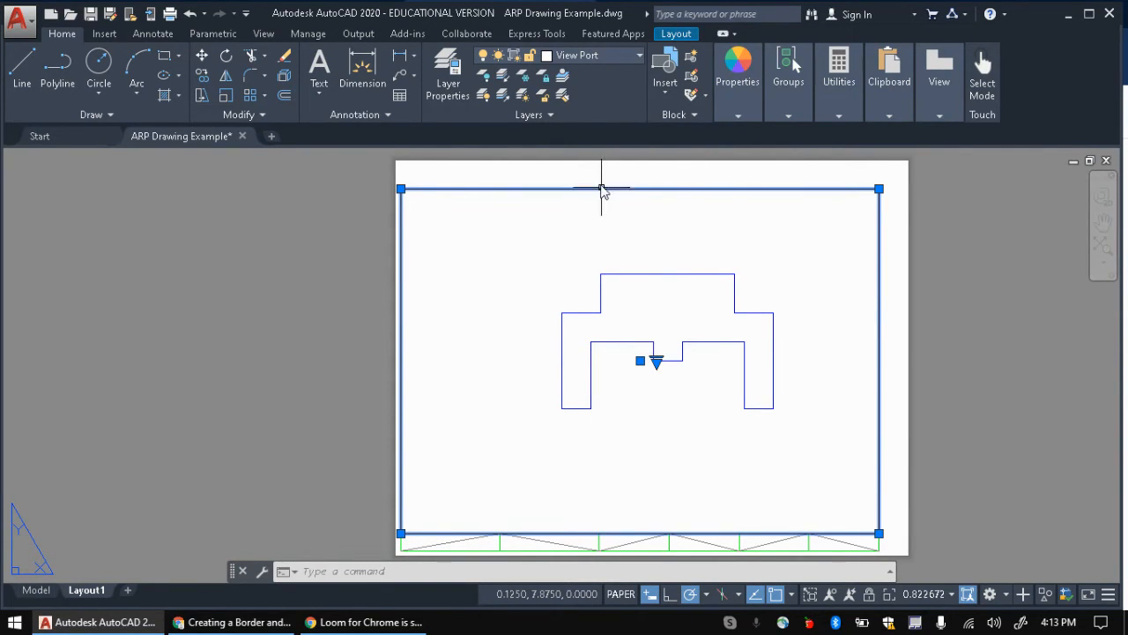
Step: Read the note about disabling Construction plotting, then cancel the pending selection
key("alt+Tab")
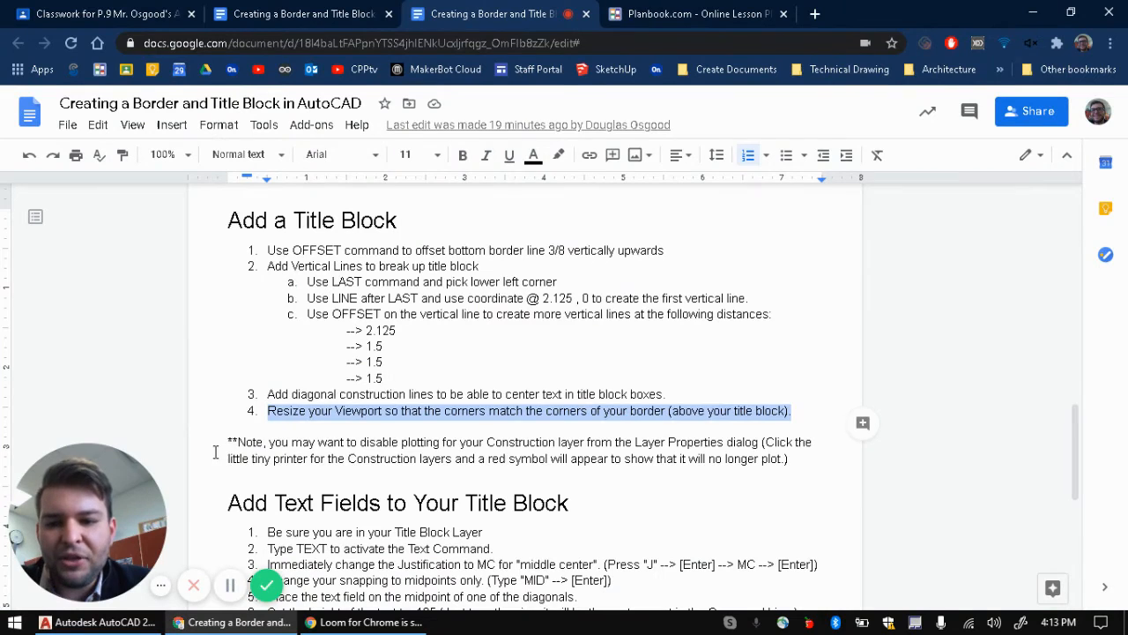
left_click_drag(220, 441, 803, 458)
key("alt+Tab")
key("Escape")
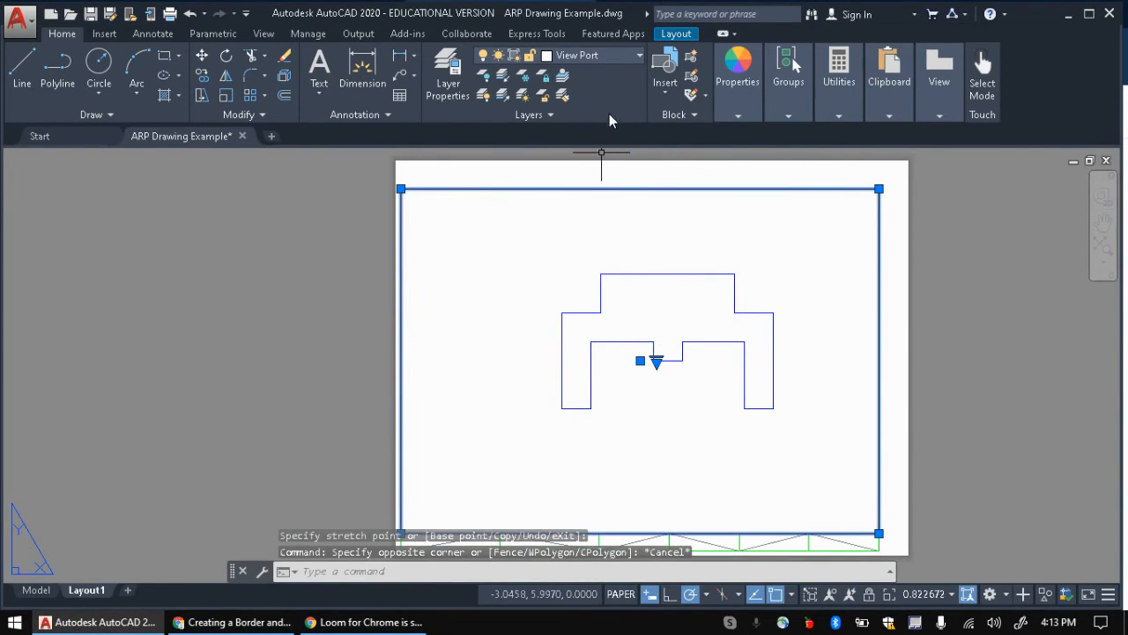
Step: Make Construction current, turn off its plotting in Layer Properties, and preview the layout plot
left_click(624, 59)
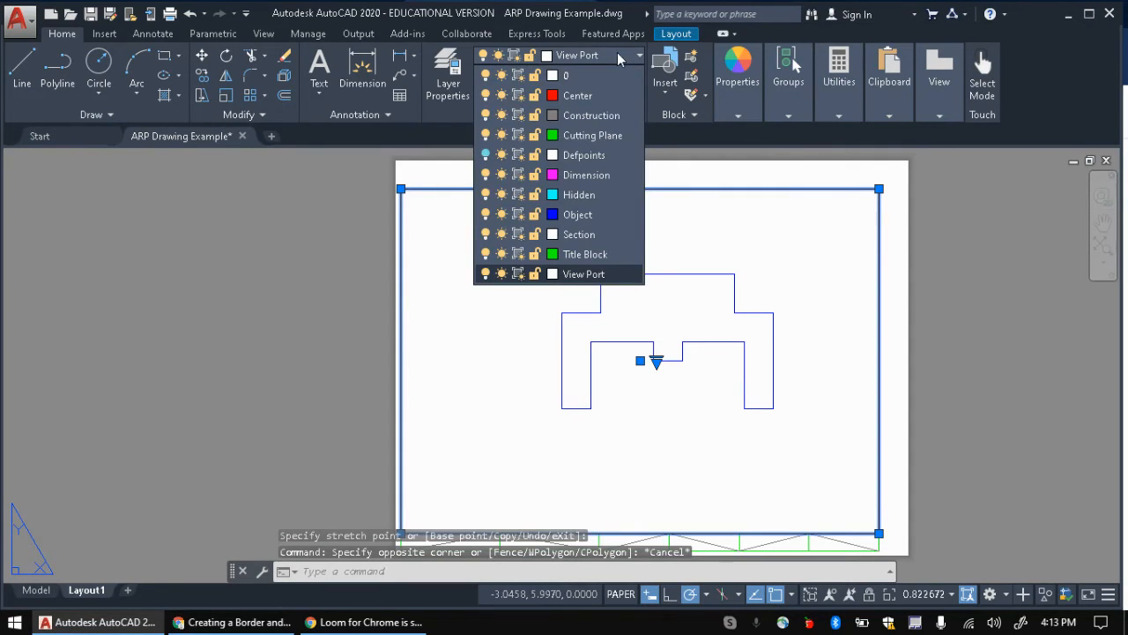
left_click(591, 115)
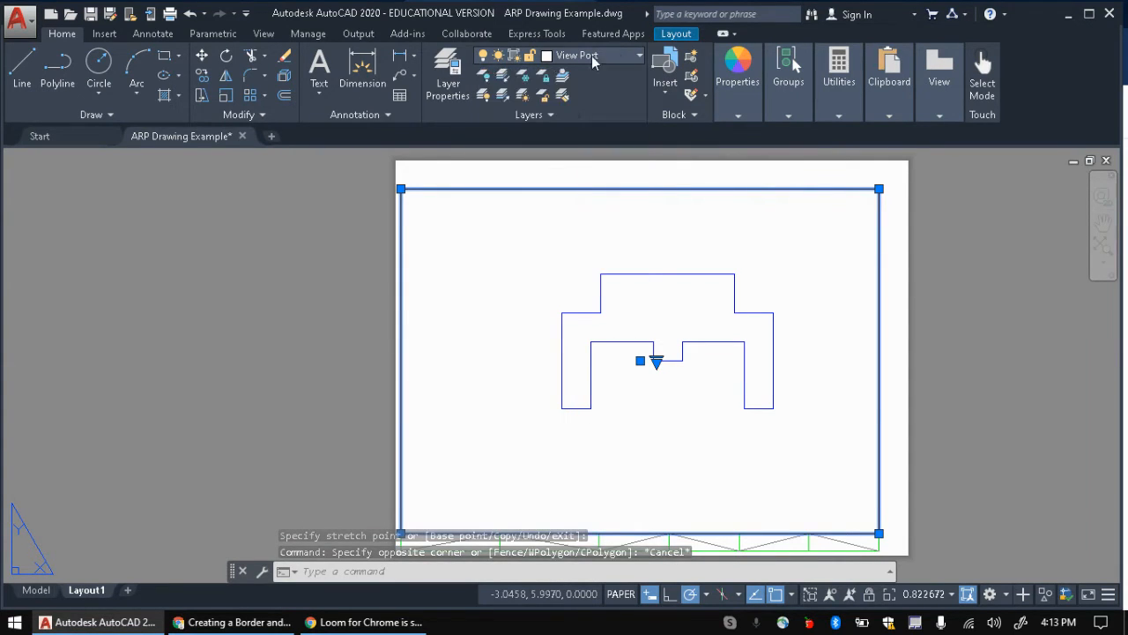
left_click(447, 75)
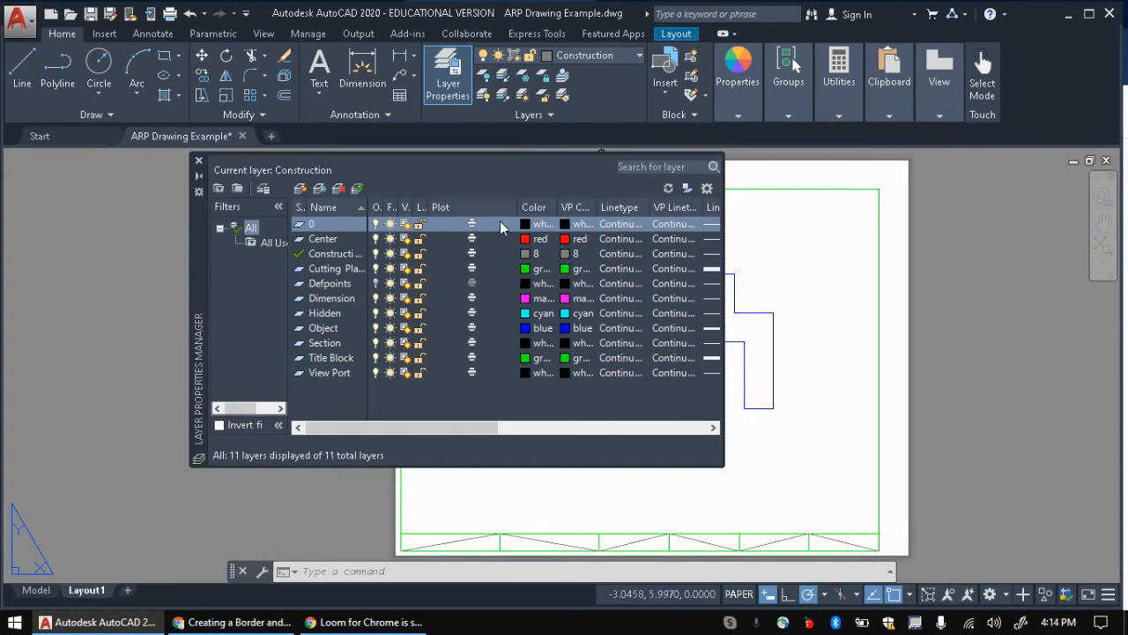
left_click_drag(516, 207, 450, 208)
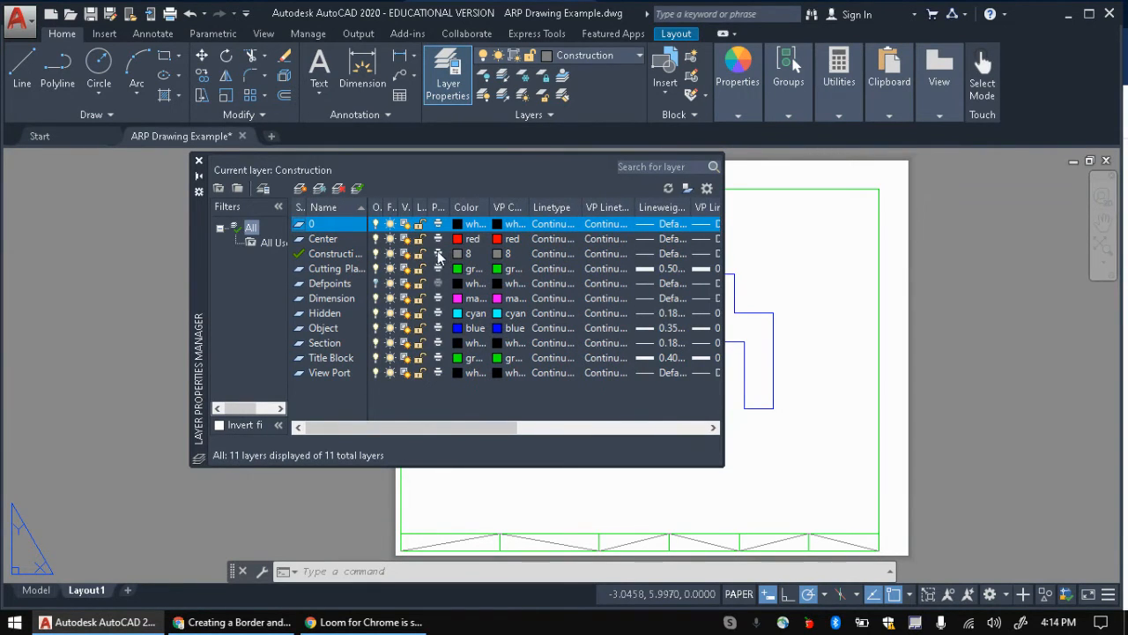
left_click(438, 255)
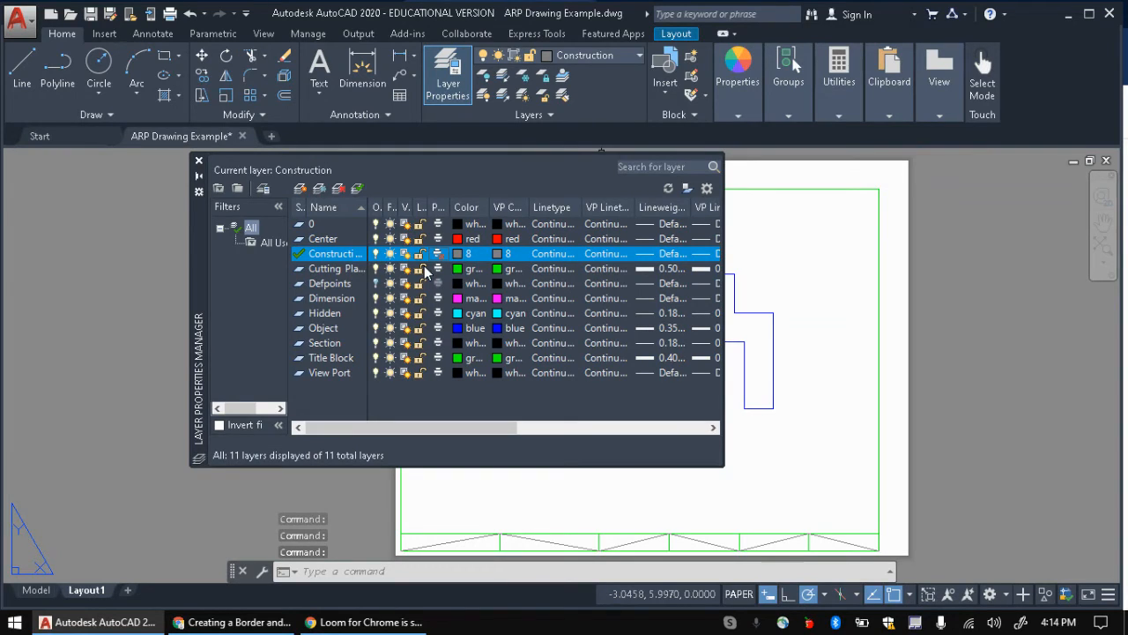
left_click(198, 163)
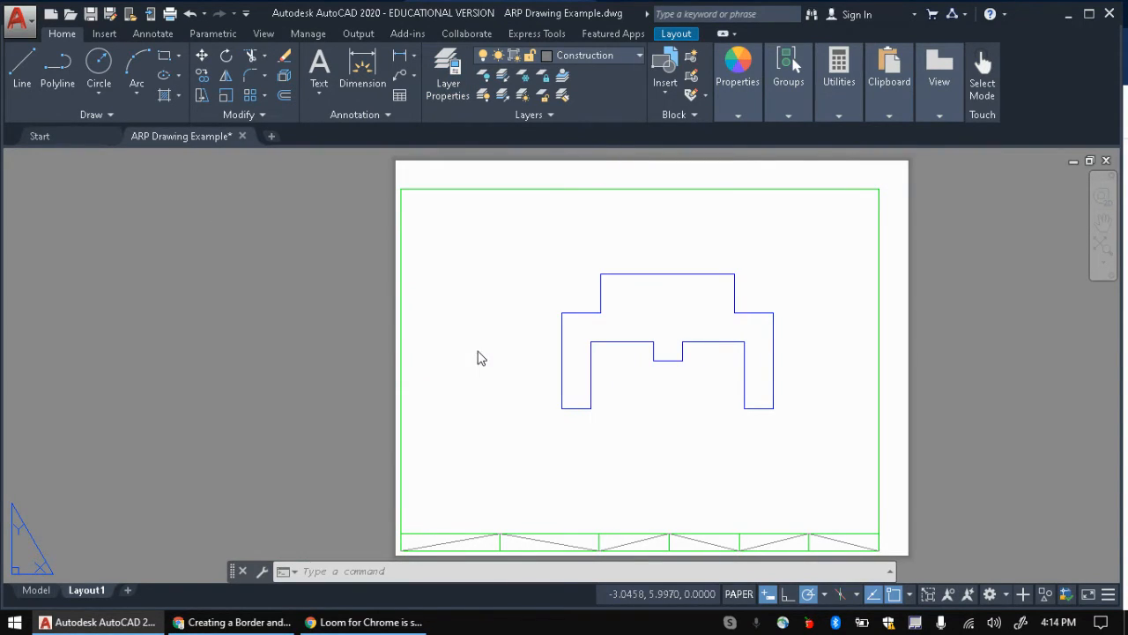
key("ctrl+p")
left_click(304, 514)
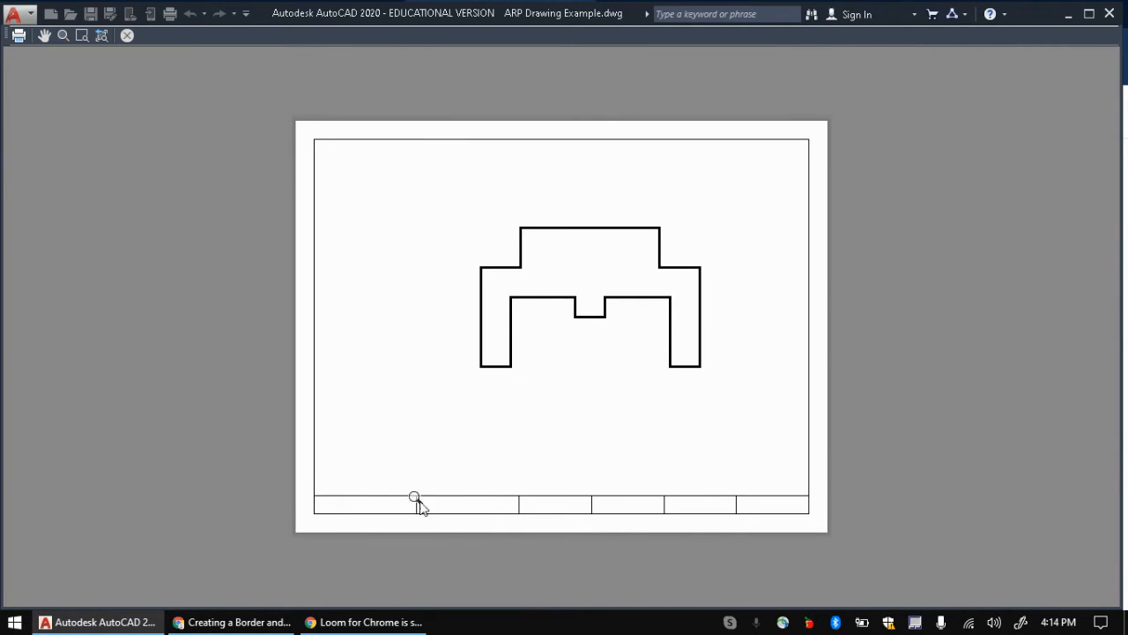
Step: Re-preview the plot with the Construction layer set to plot, showing the diagonals
left_click(126, 36)
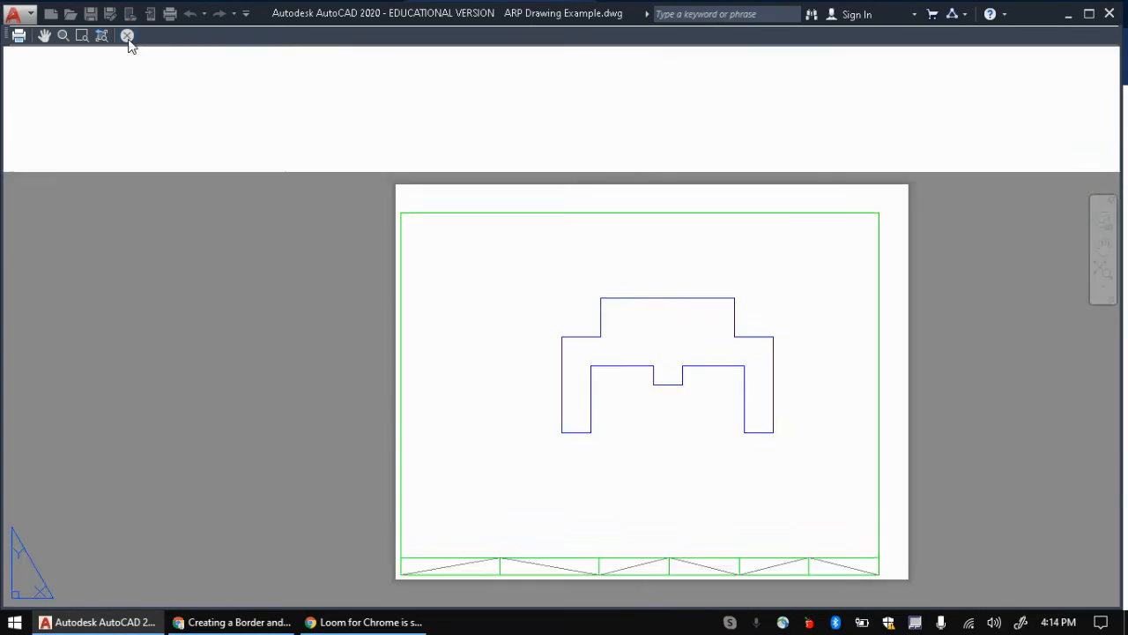
key("Escape")
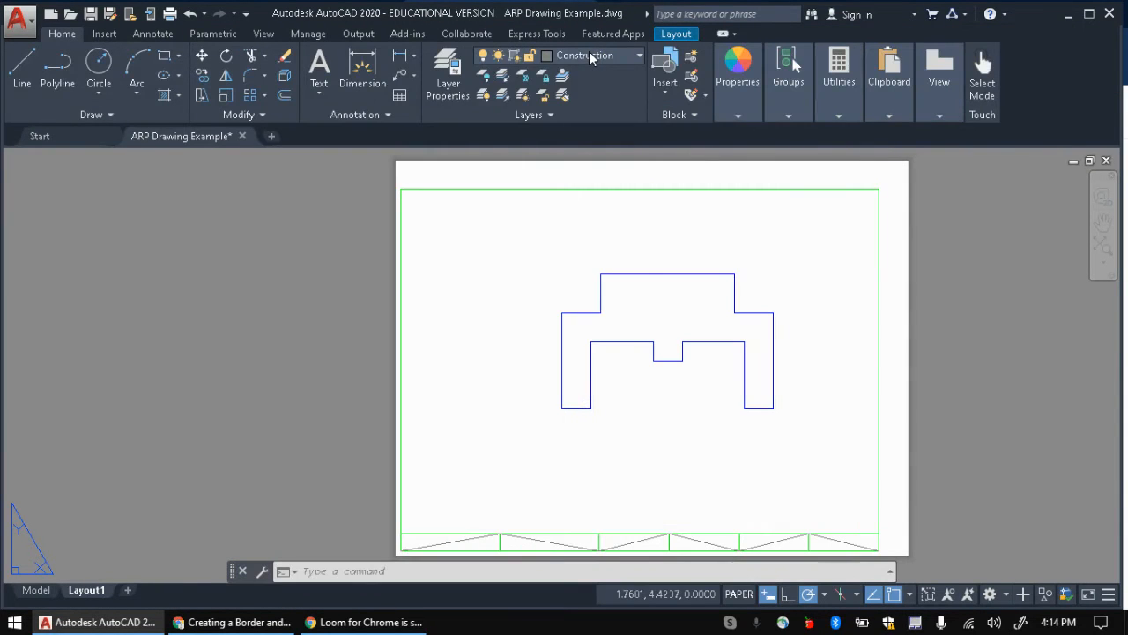
left_click(589, 53)
left_click(446, 104)
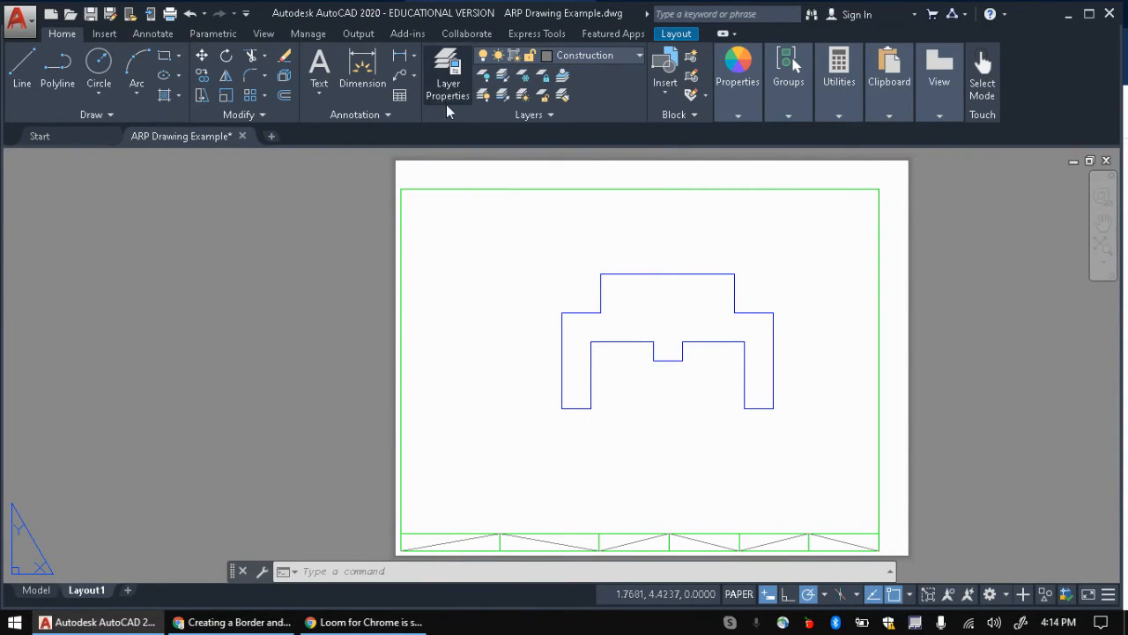
left_click(442, 85)
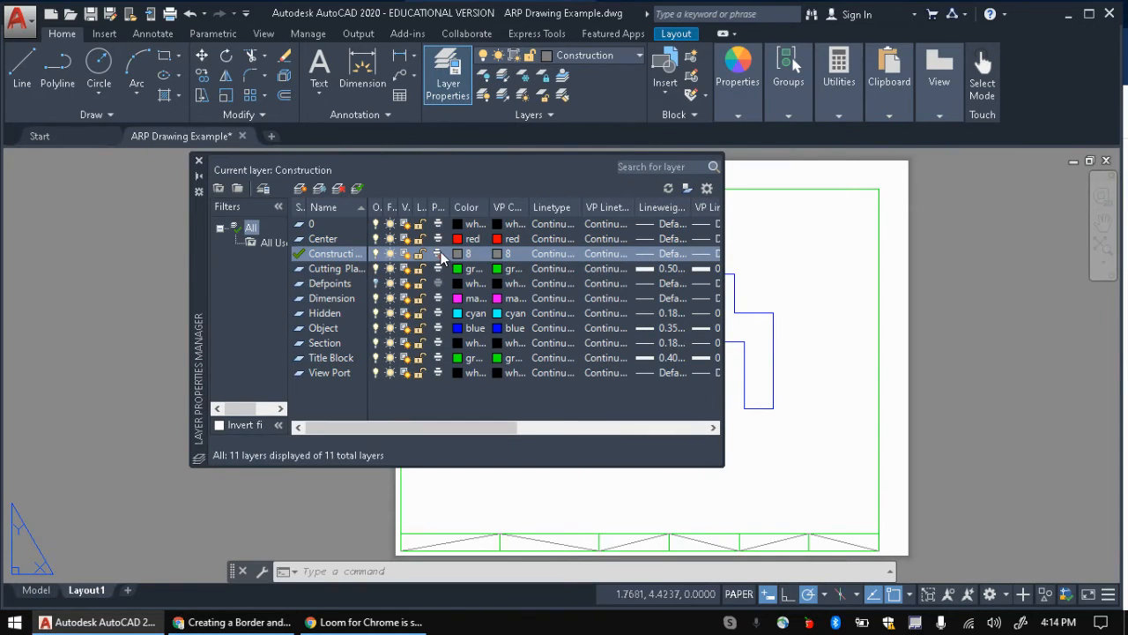
left_click(198, 160)
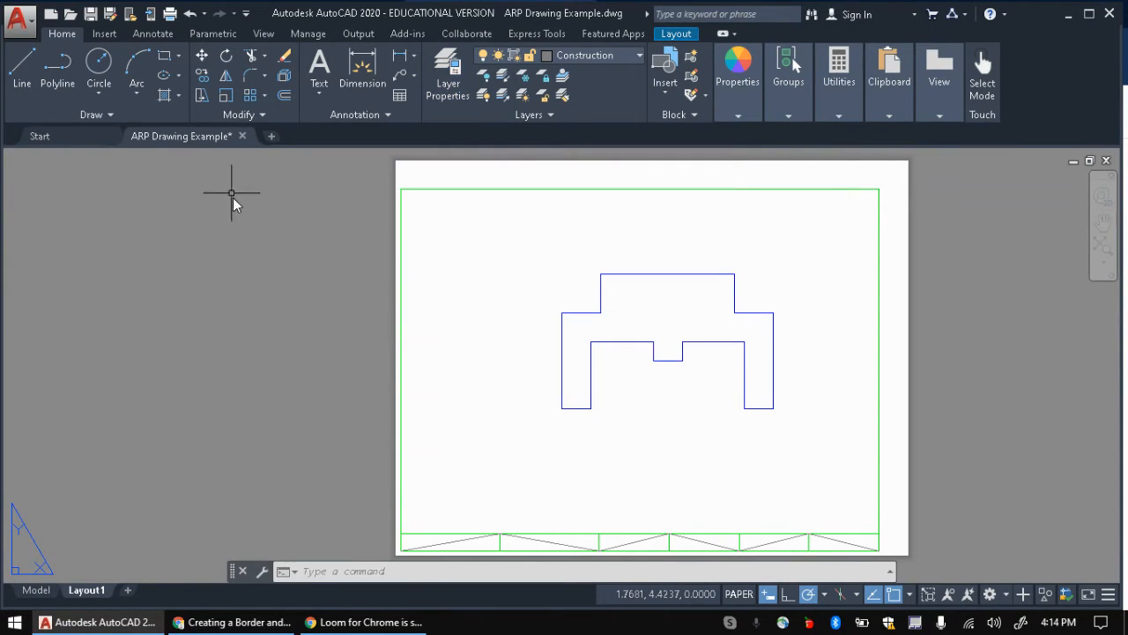
key("ctrl+p")
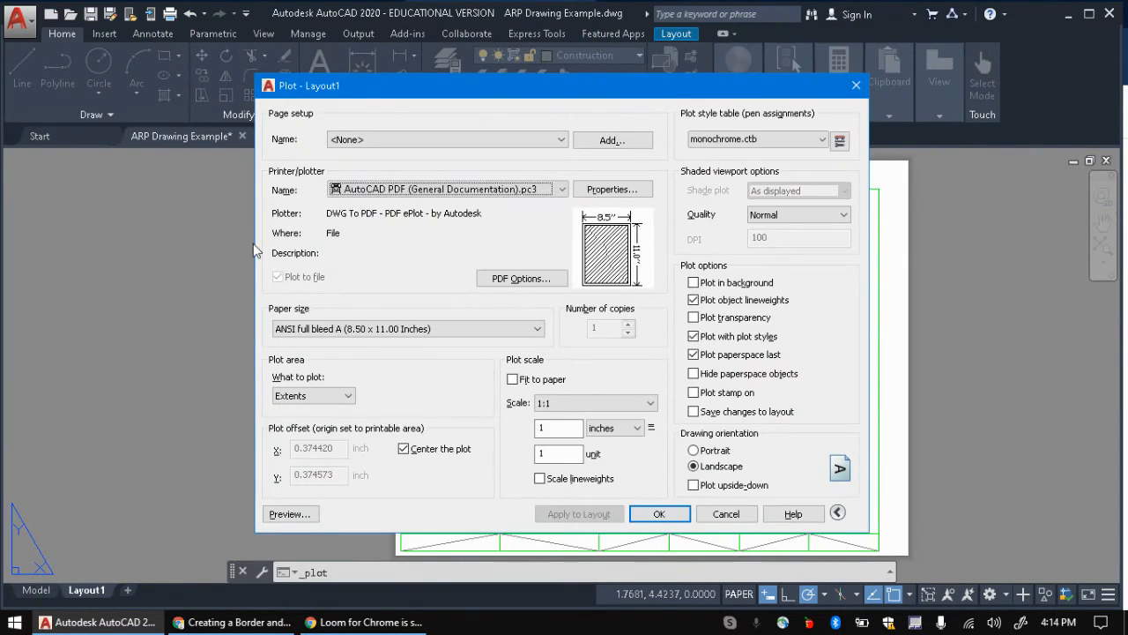
left_click(302, 518)
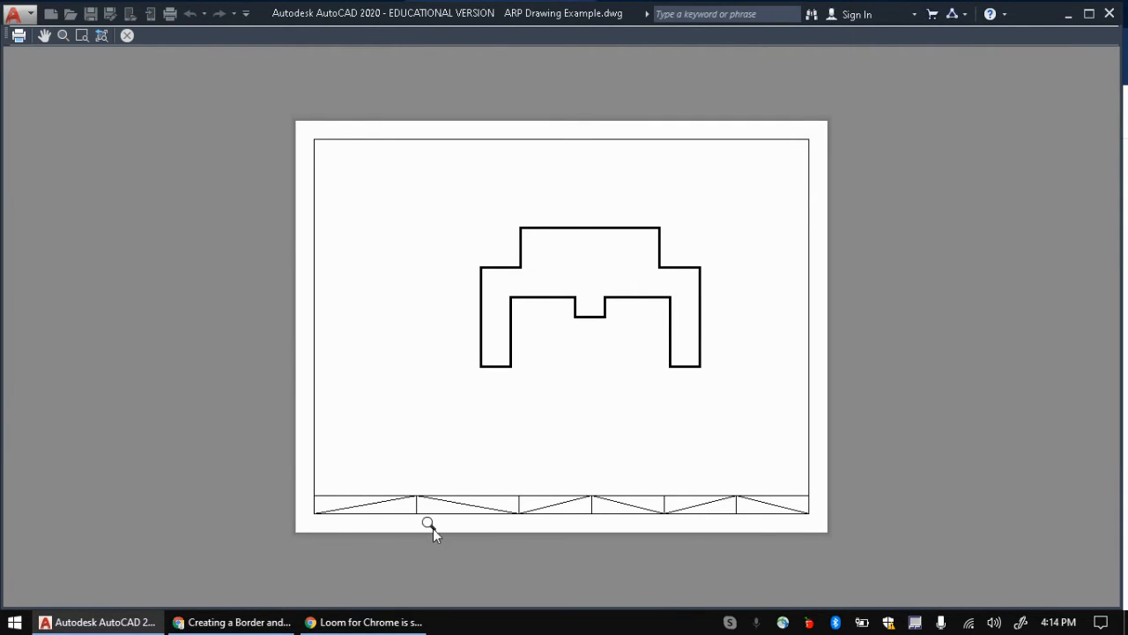
key("Escape")
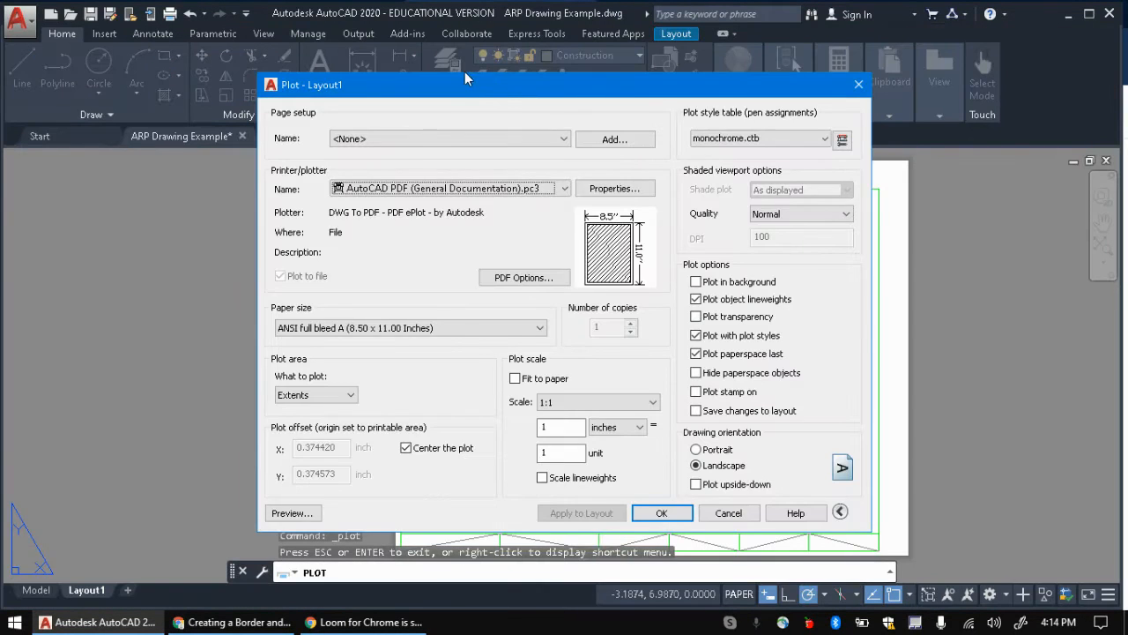
key("Escape")
Step: Turn off plotting for the Construction layer and preview again to confirm the diagonals don't print
left_click(448, 70)
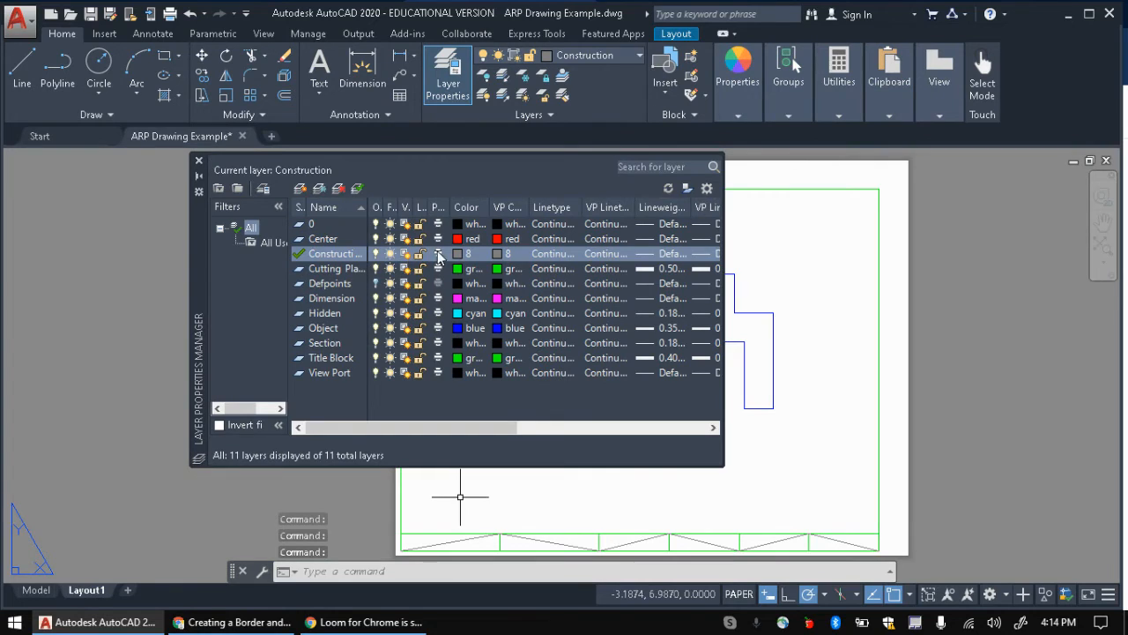
left_click(439, 252)
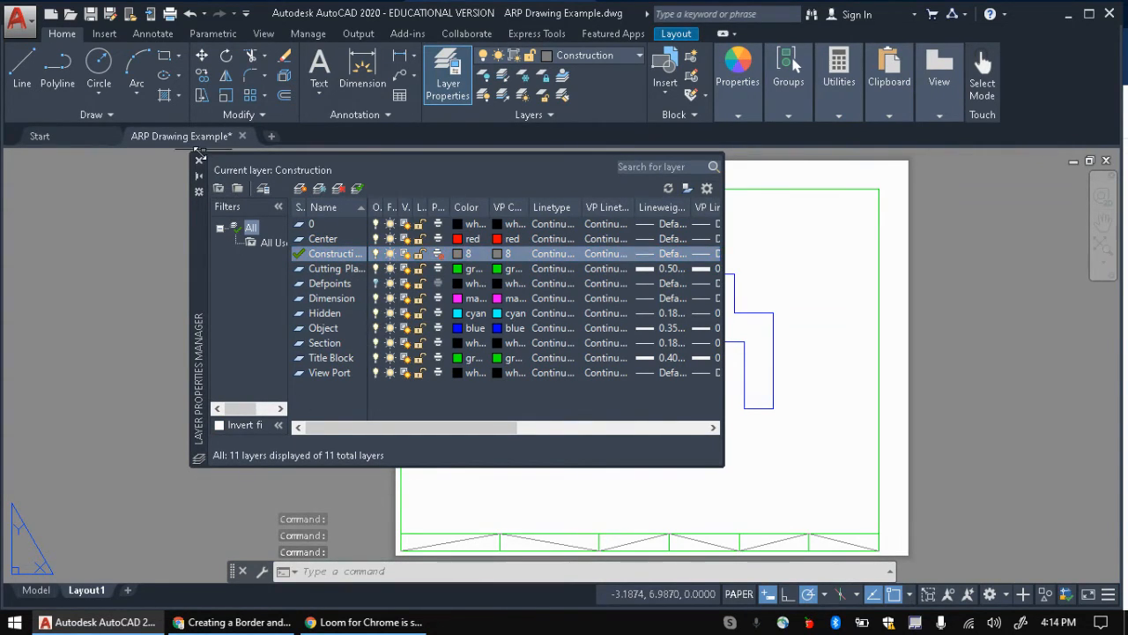
left_click(199, 159)
key("ctrl+p")
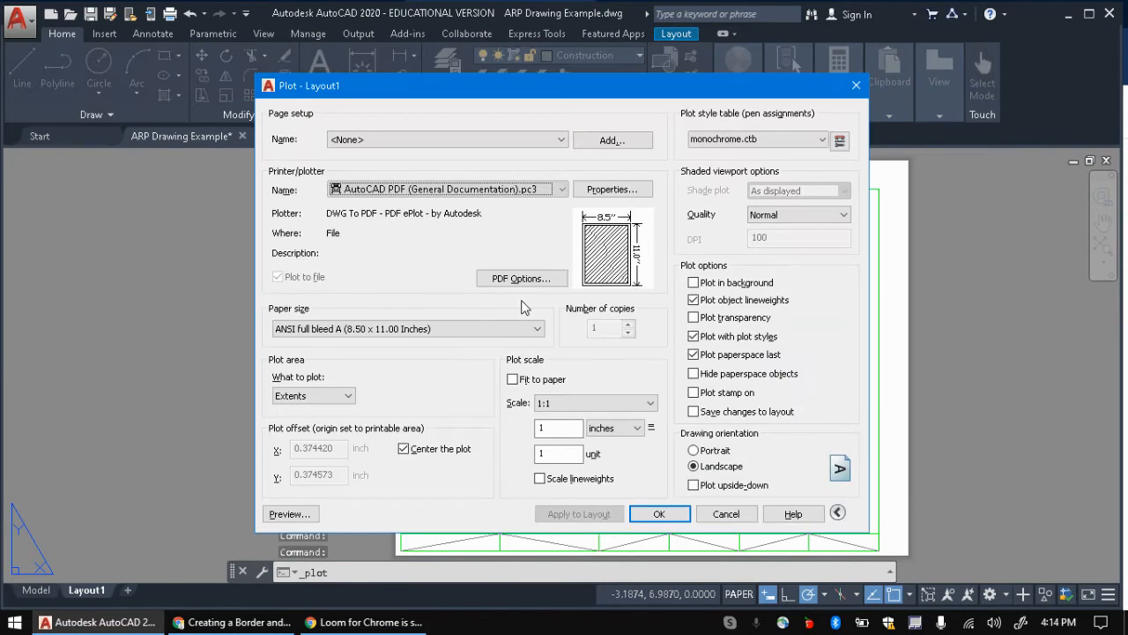
key("Return")
key("Escape")
left_click(290, 513)
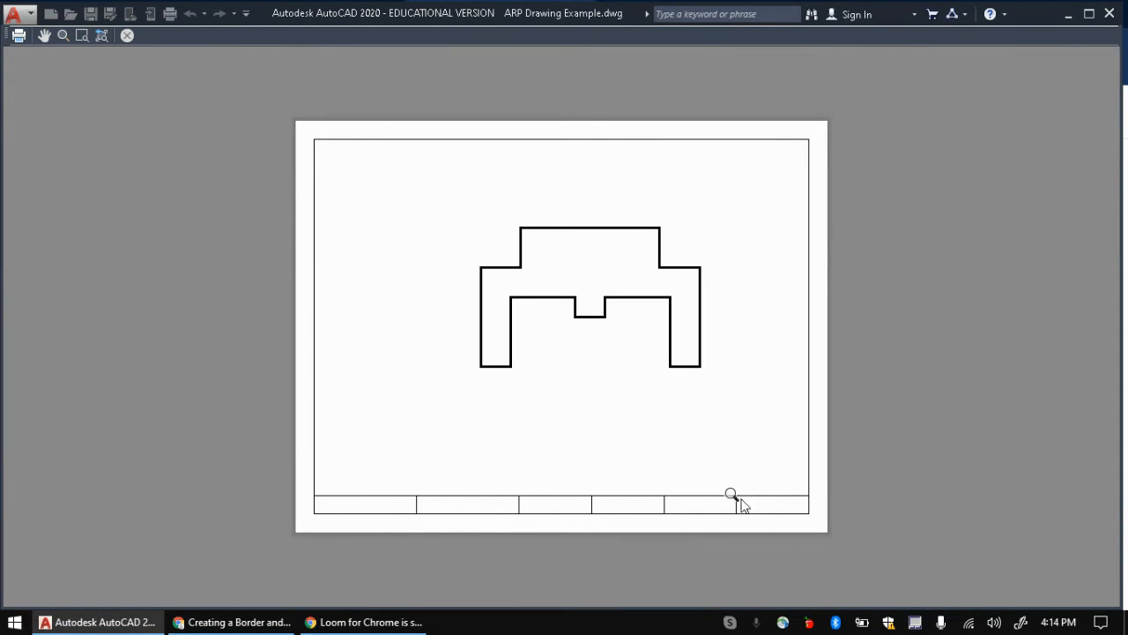
key("Escape")
key("Escape")
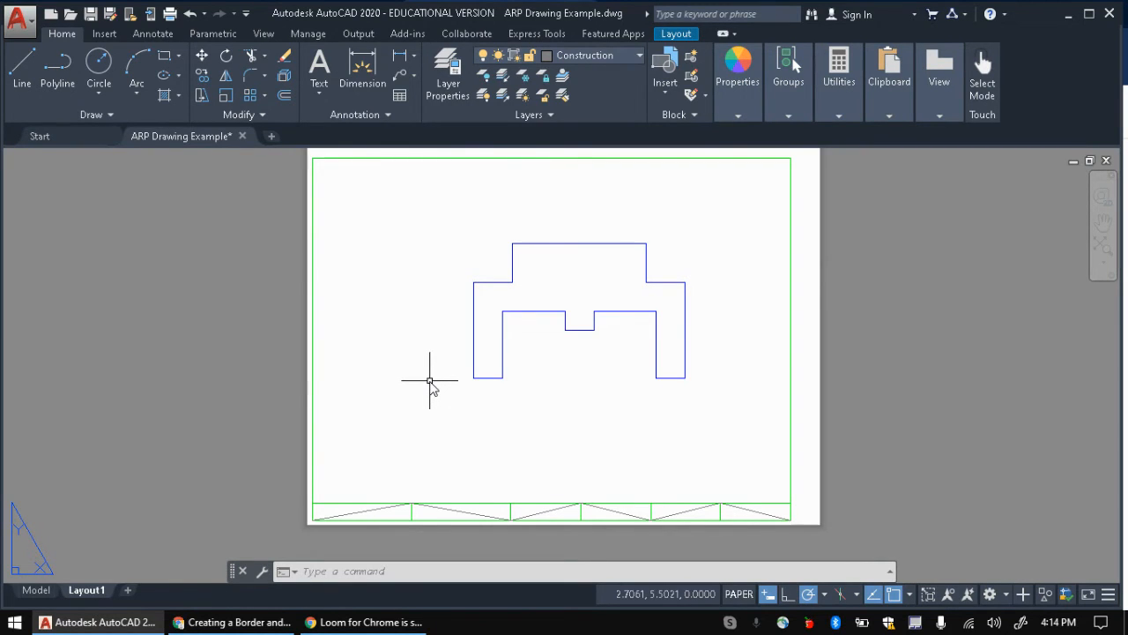
Step: Read the Add Text Fields to Your Title Block instructions in Google Docs
left_click(234, 622)
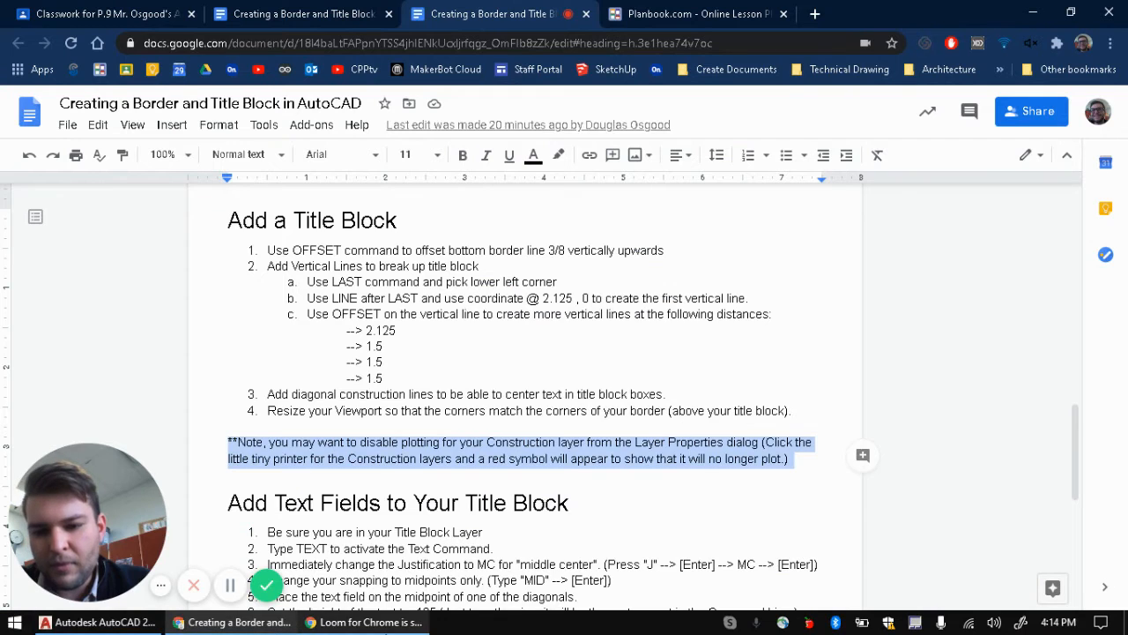
scroll(388, 467, "down", 1)
left_click_drag(227, 420, 545, 420)
scroll(282, 440, "down", 1)
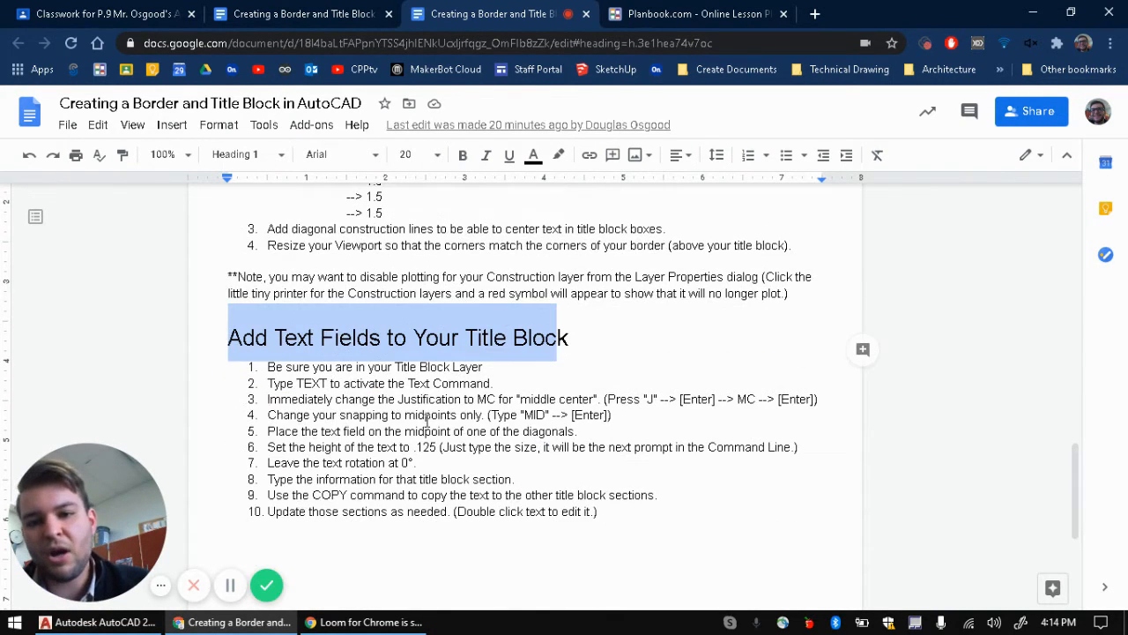
left_click(271, 367)
Step: Make Title Block the current layer in AutoCAD
key("alt+Tab")
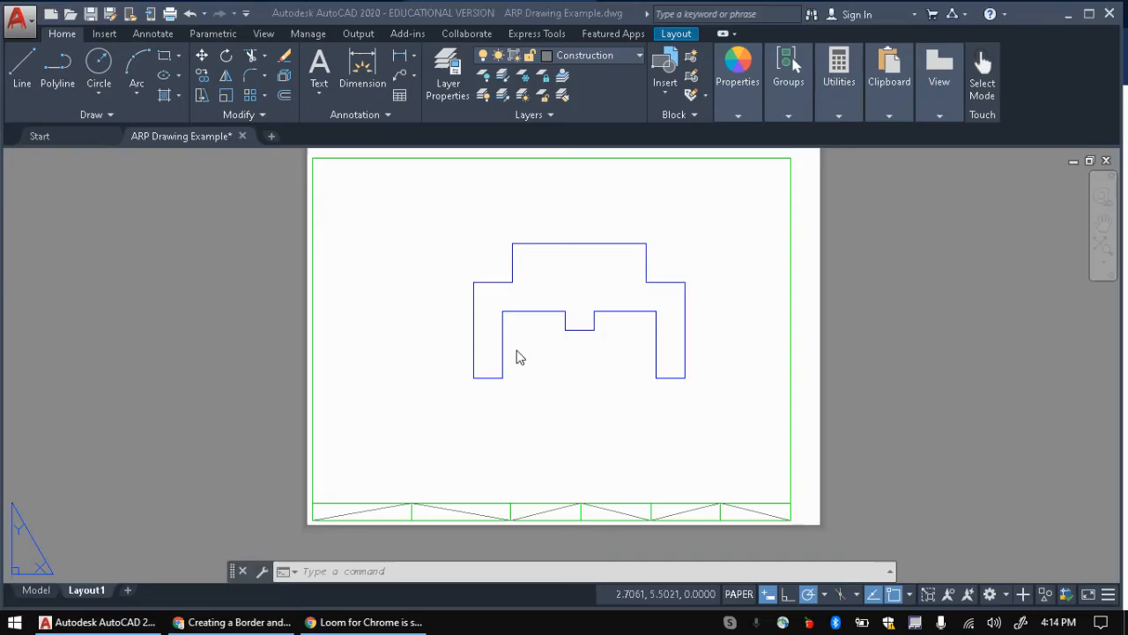
left_click(613, 56)
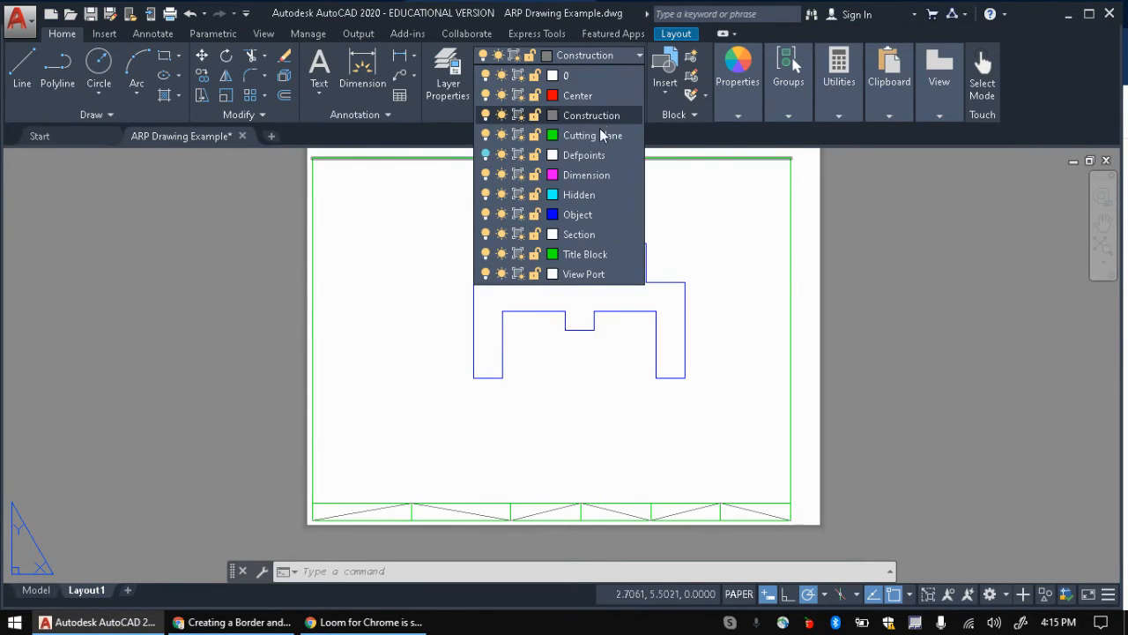
left_click(573, 253)
key("alt+Tab")
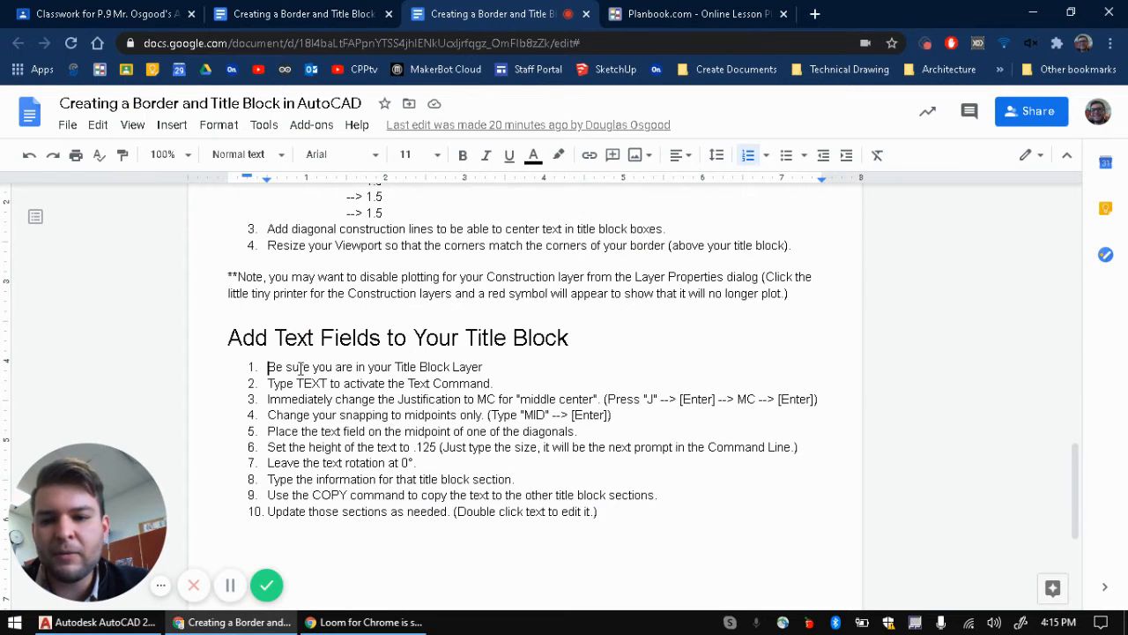
Step: Start the TEXT command and set its justification to MC (middle center)
key("alt+Tab")
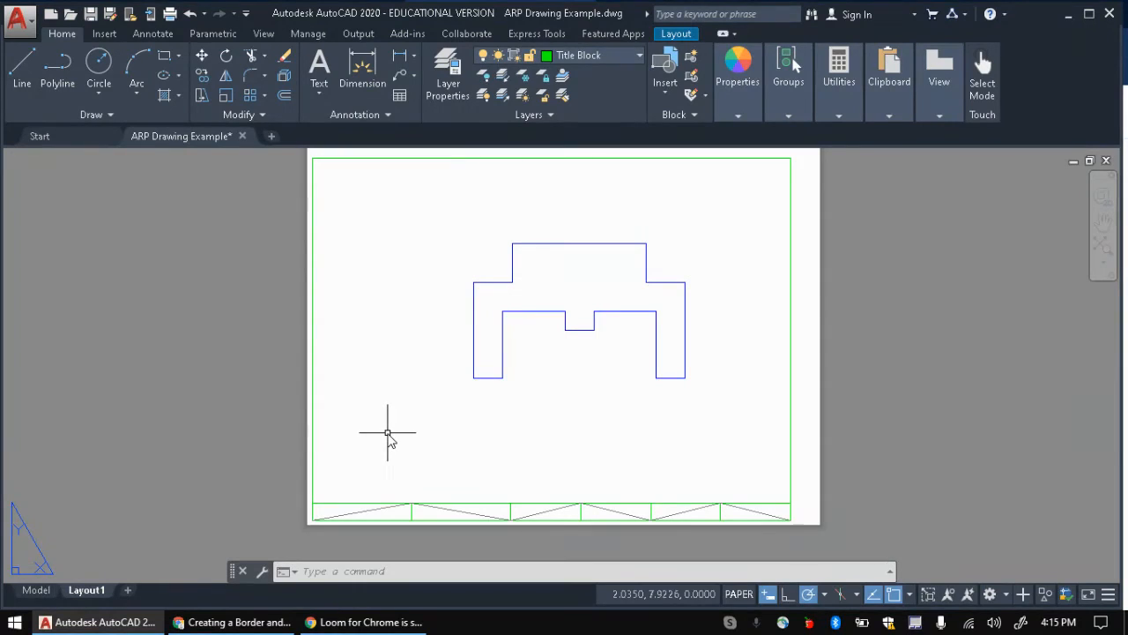
type("tex")
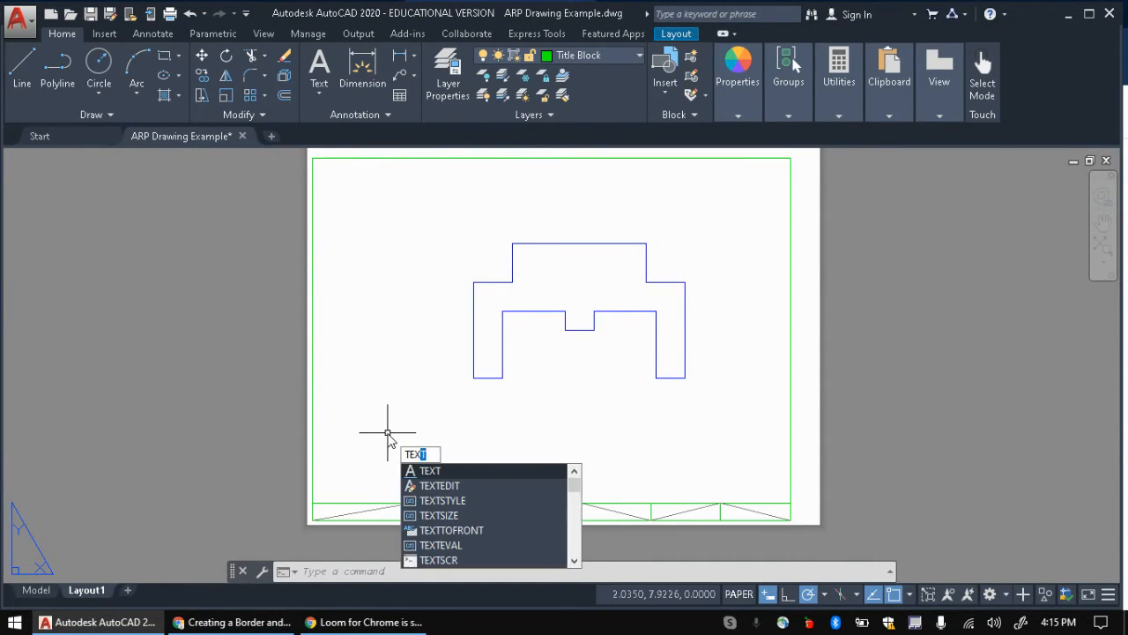
type("t")
key("Return")
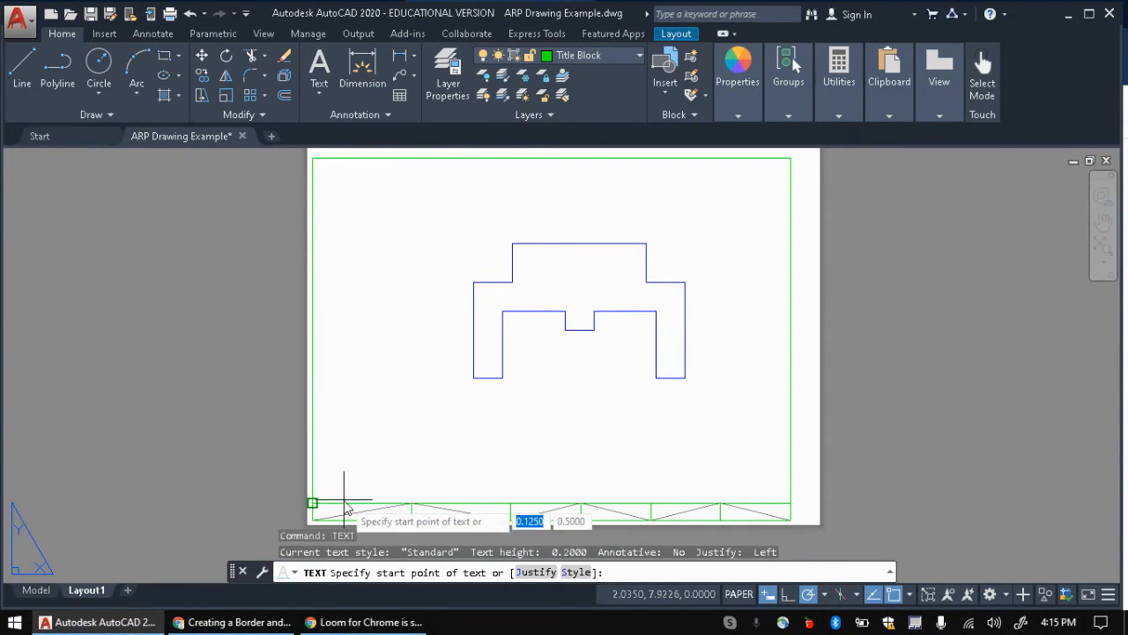
middle_click_drag(403, 449, 459, 365)
scroll(428, 465, "up", 4)
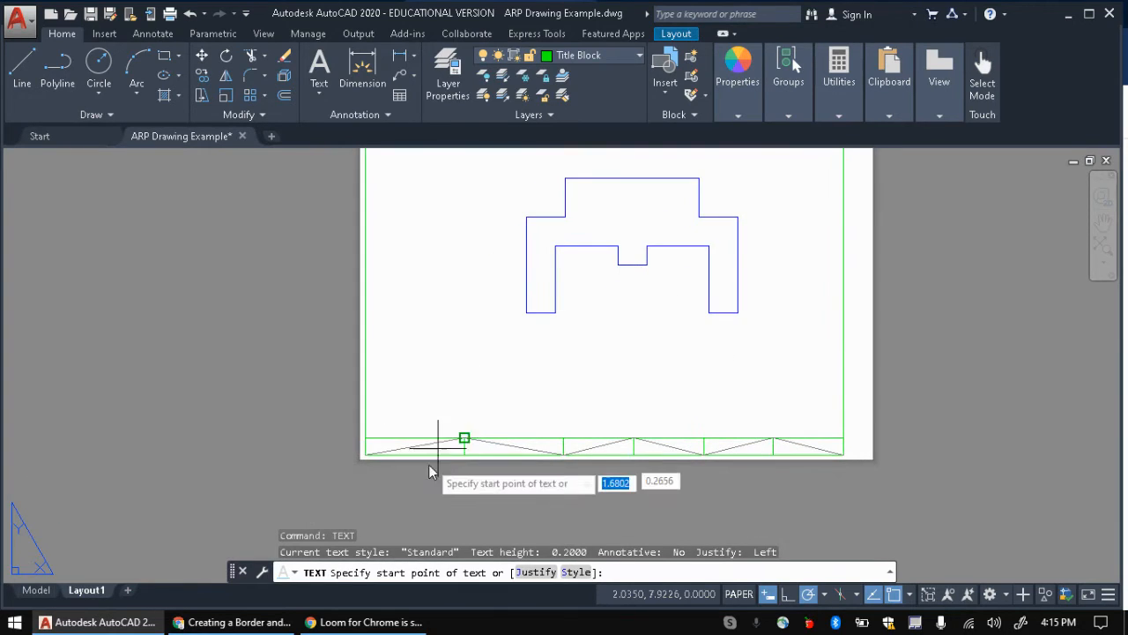
scroll(421, 464, "up", 4)
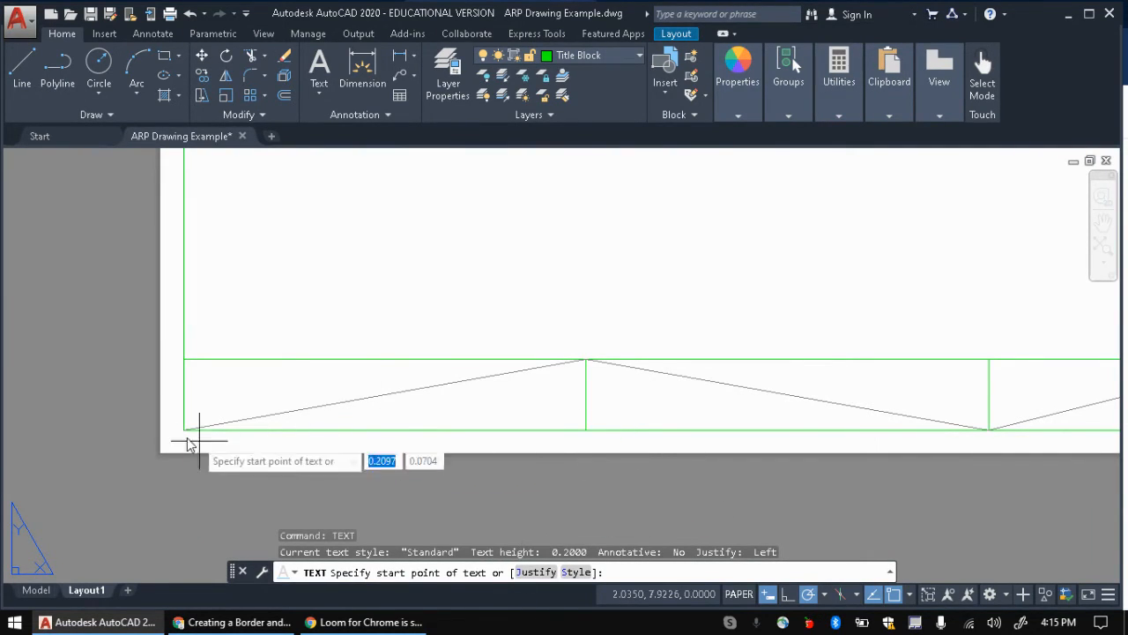
type("j")
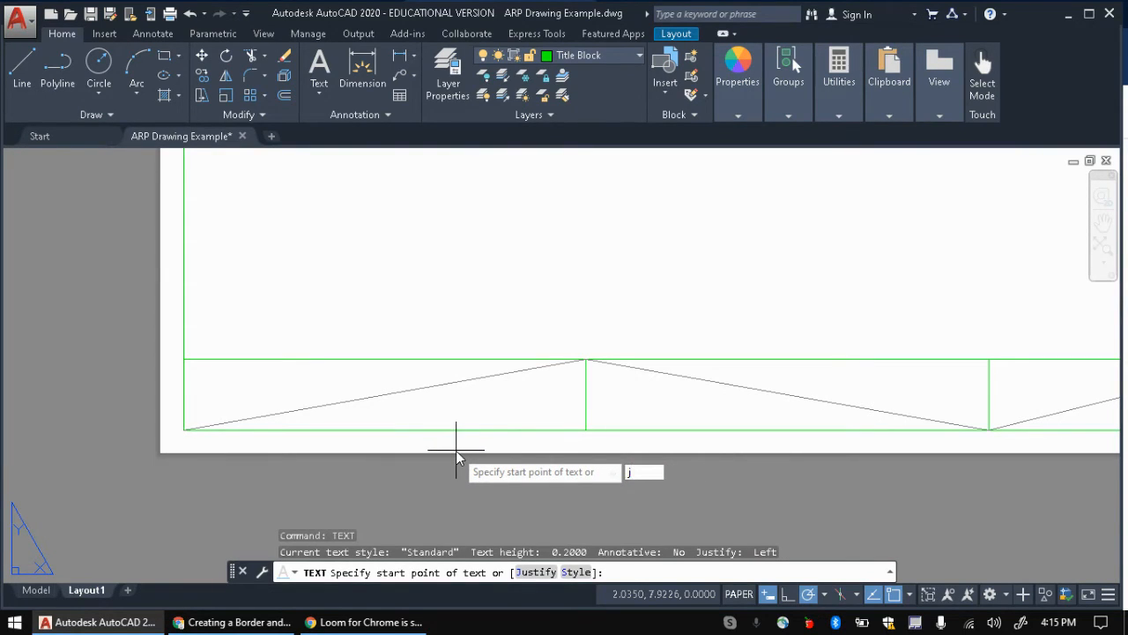
key("Return")
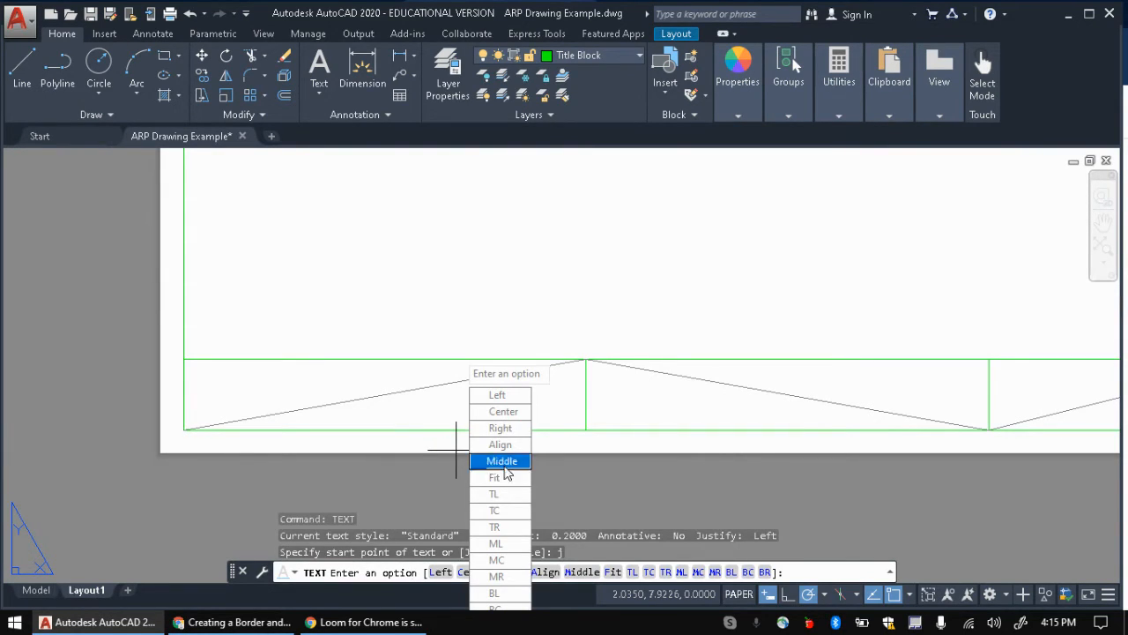
left_click(504, 562)
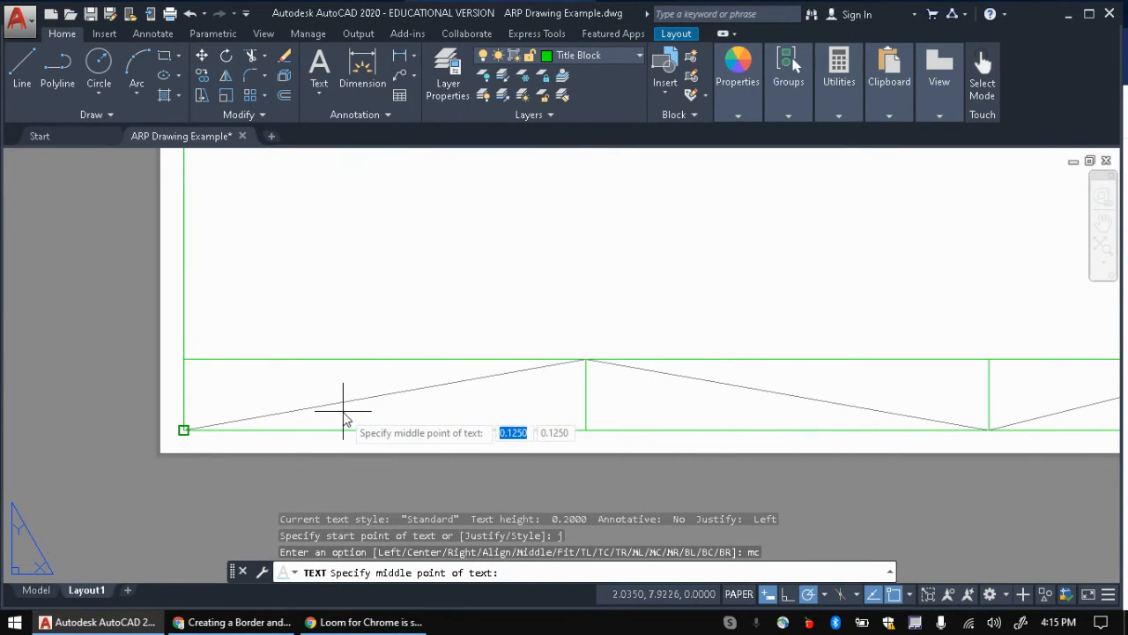
Step: Review the instruction step about snapping the text to midpoints
key("alt+Tab")
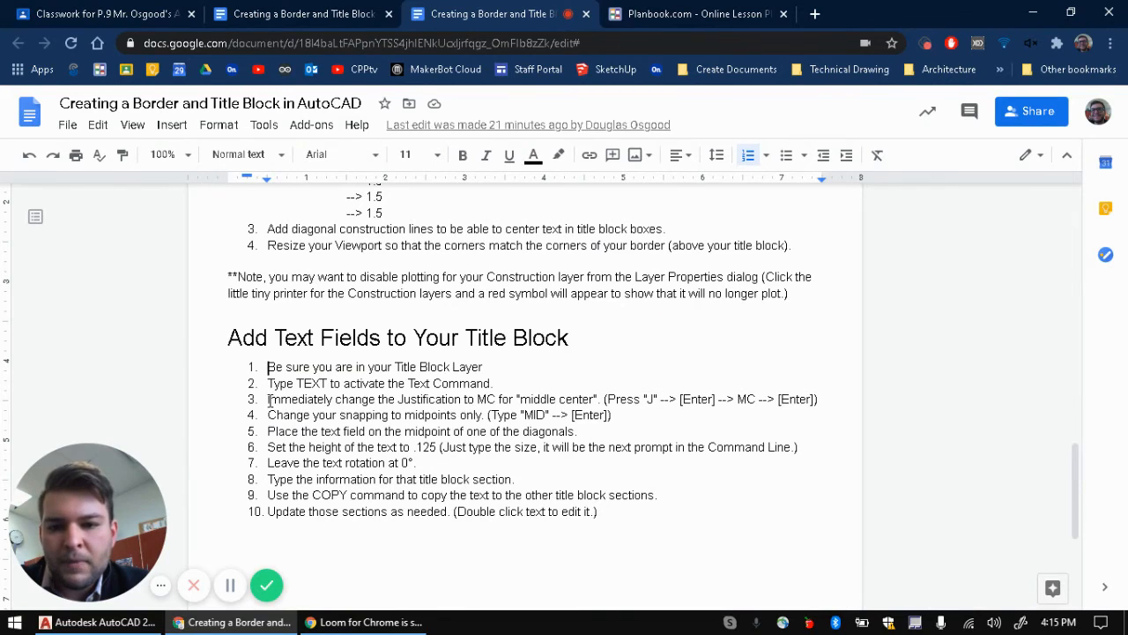
left_click_drag(267, 401, 807, 393)
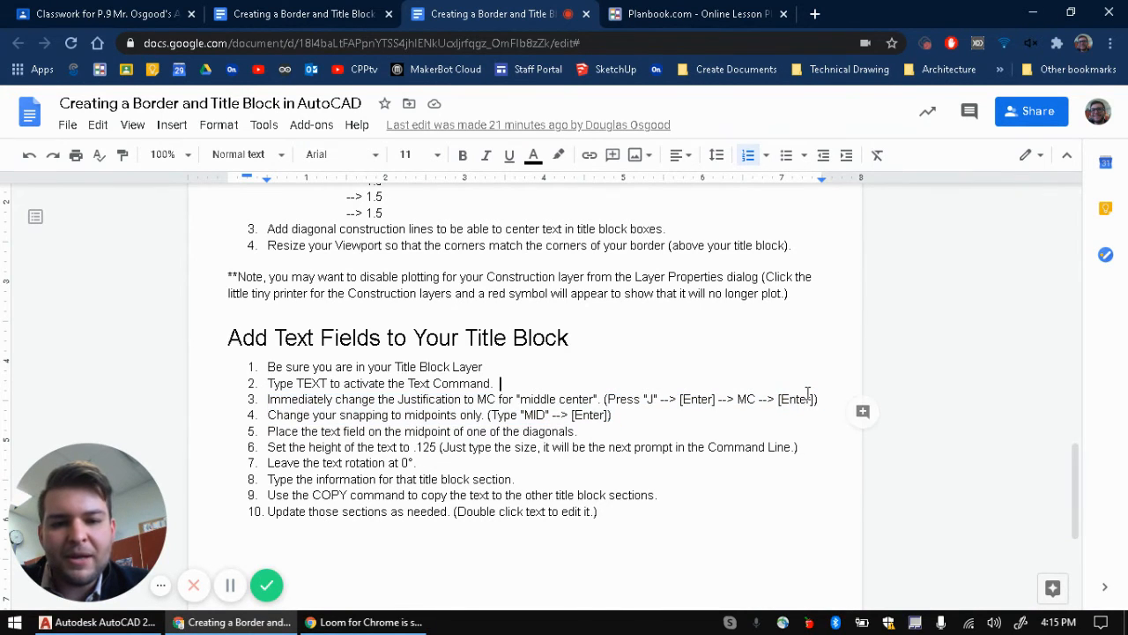
left_click_drag(267, 415, 610, 416)
key("alt+Tab")
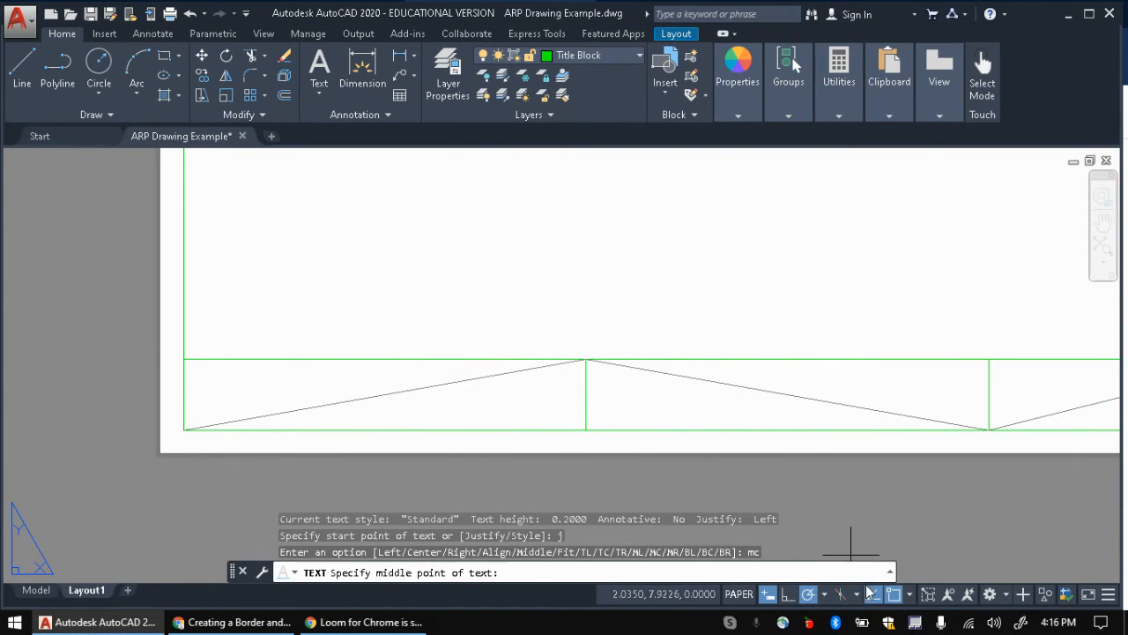
Step: Use a MID snap to place the text's middle point on the first box's diagonal midpoint
left_click(909, 594)
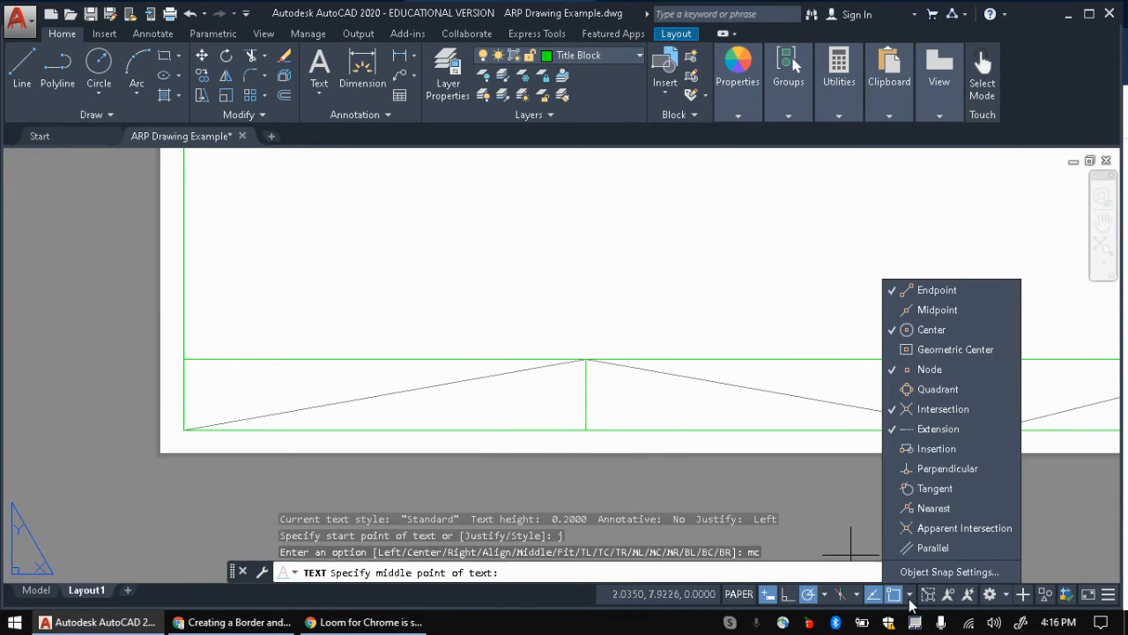
left_click(934, 308)
left_click(915, 594)
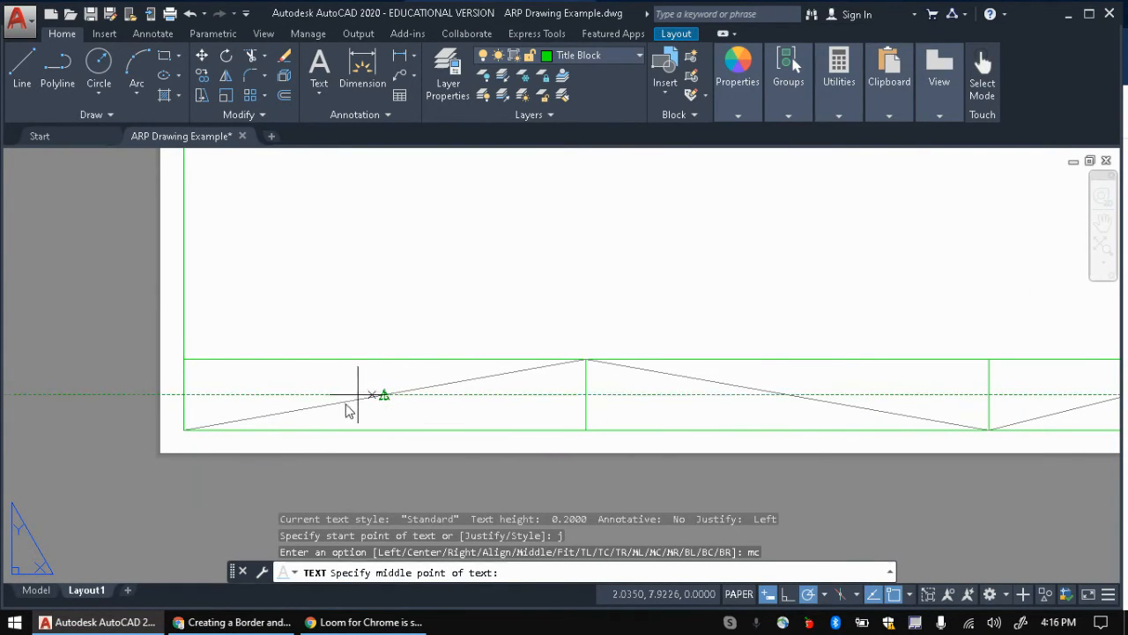
left_click(910, 594)
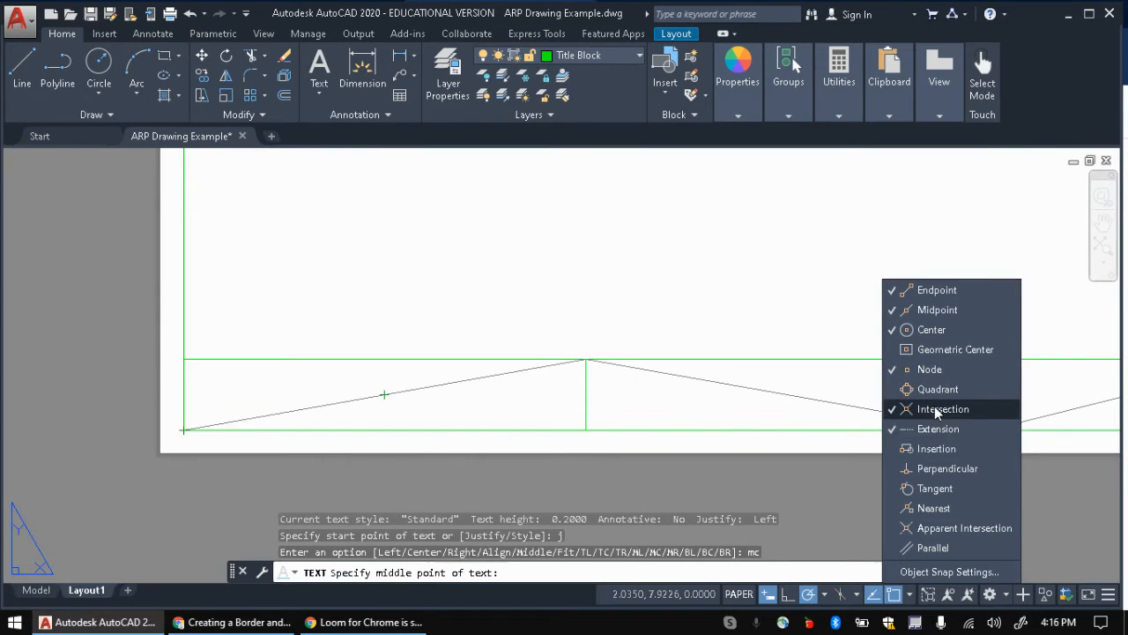
left_click(943, 311)
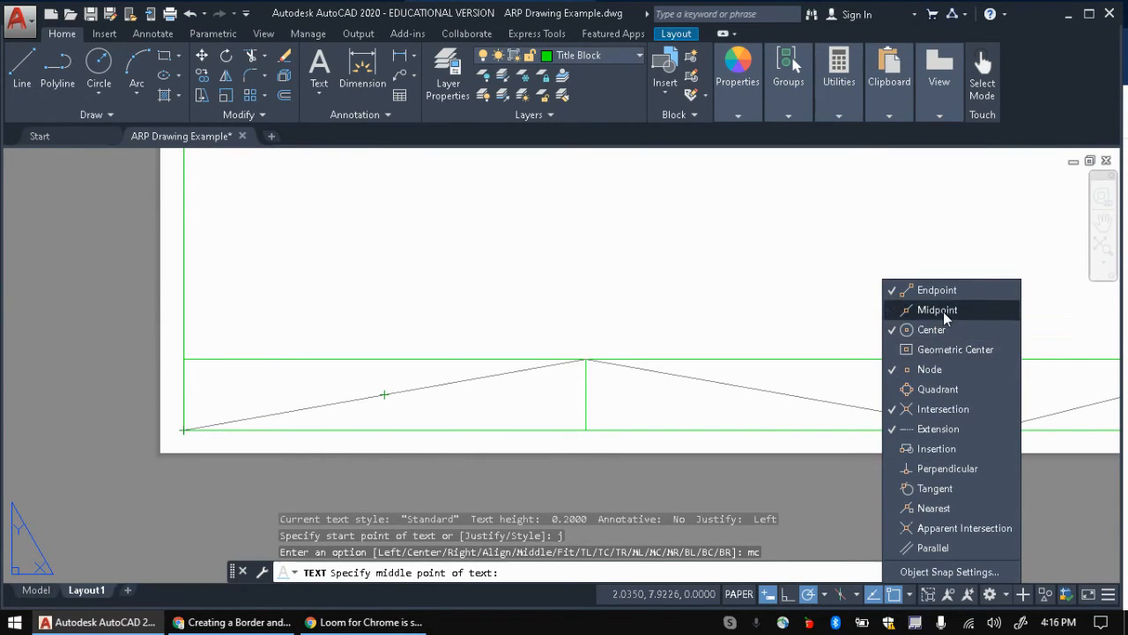
left_click(911, 595)
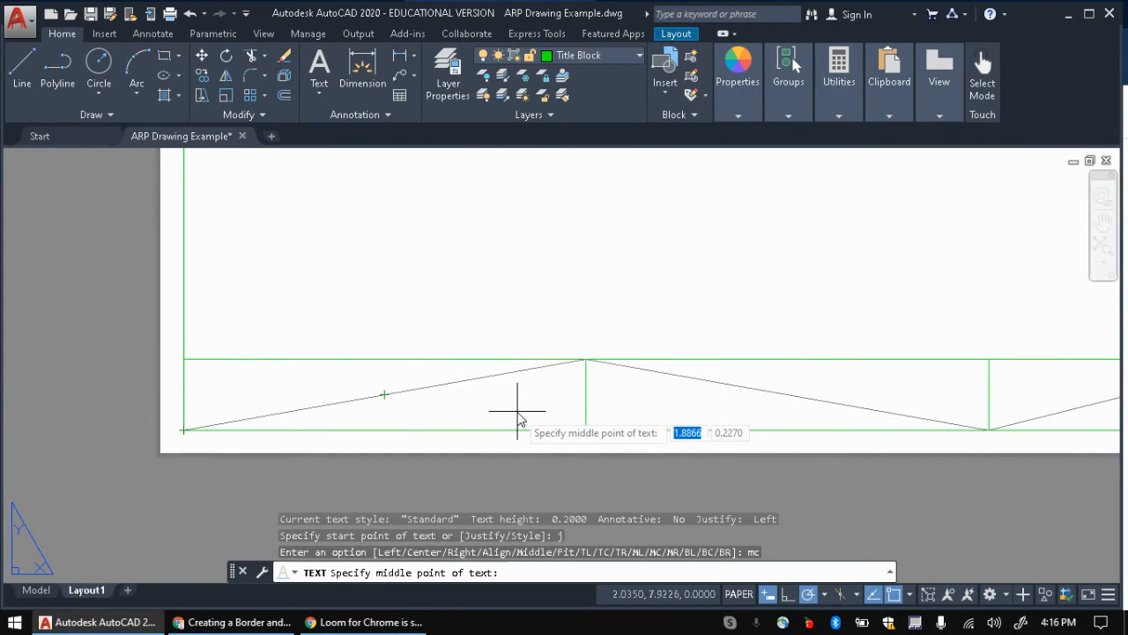
key("Return")
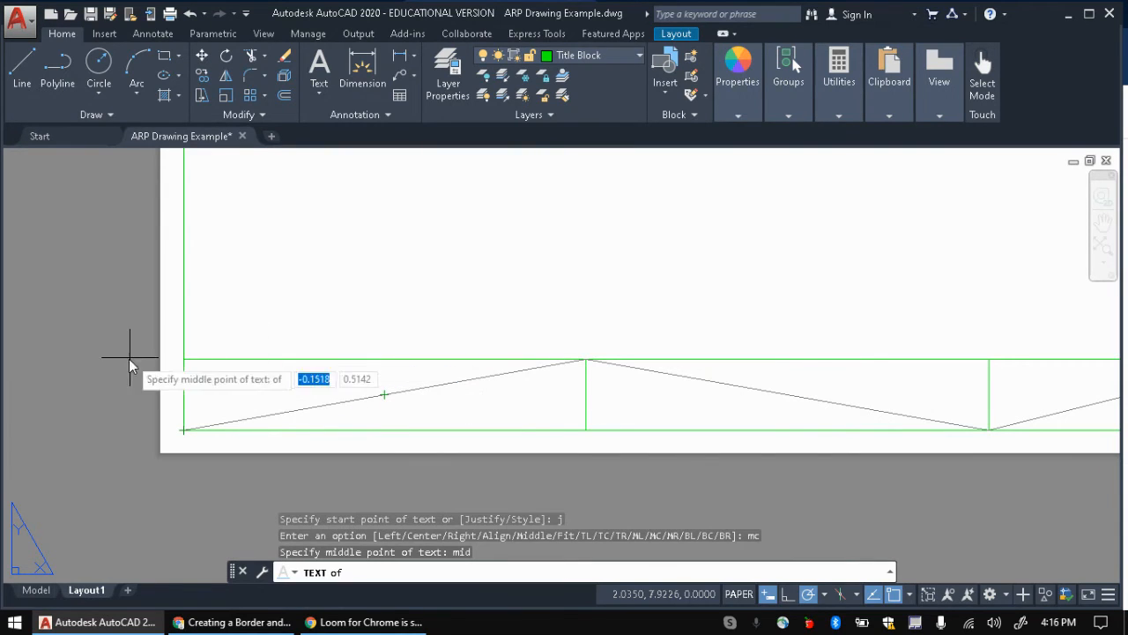
left_click(384, 395)
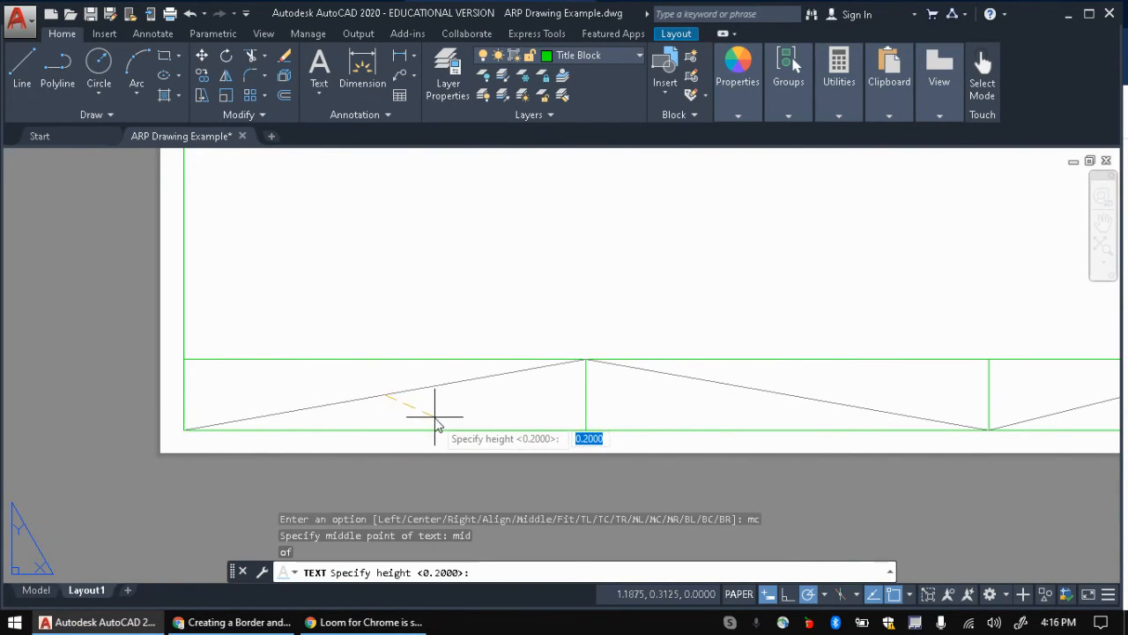
key("alt+Tab")
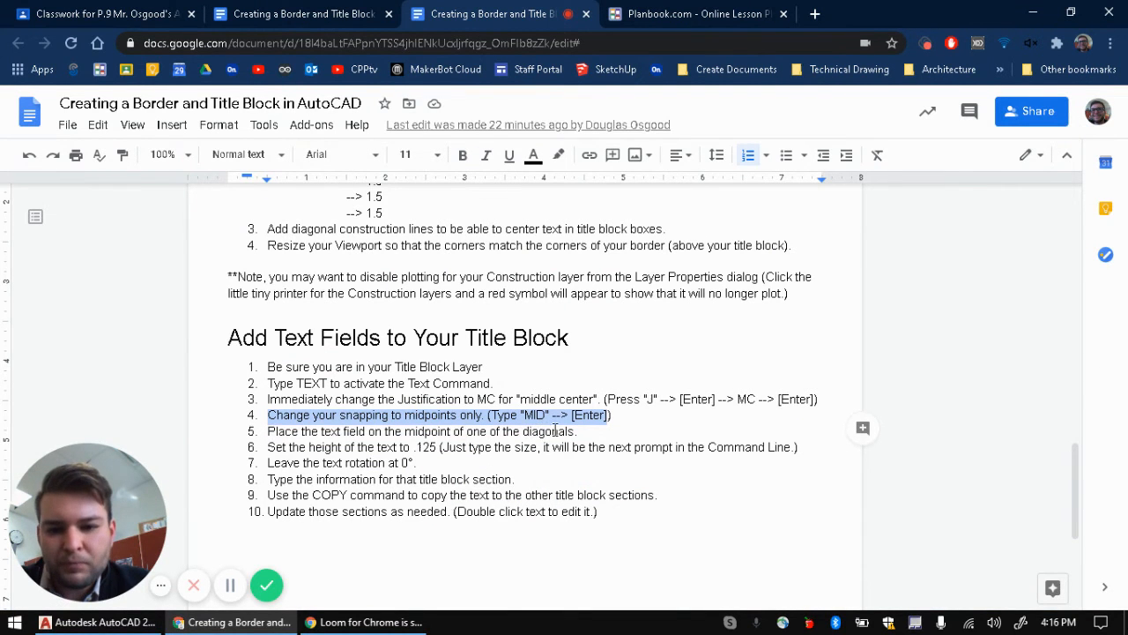
Step: Highlight step 6 about setting the text height to .125
double_click(269, 447)
left_click_drag(269, 446, 436, 447)
key("alt+Tab")
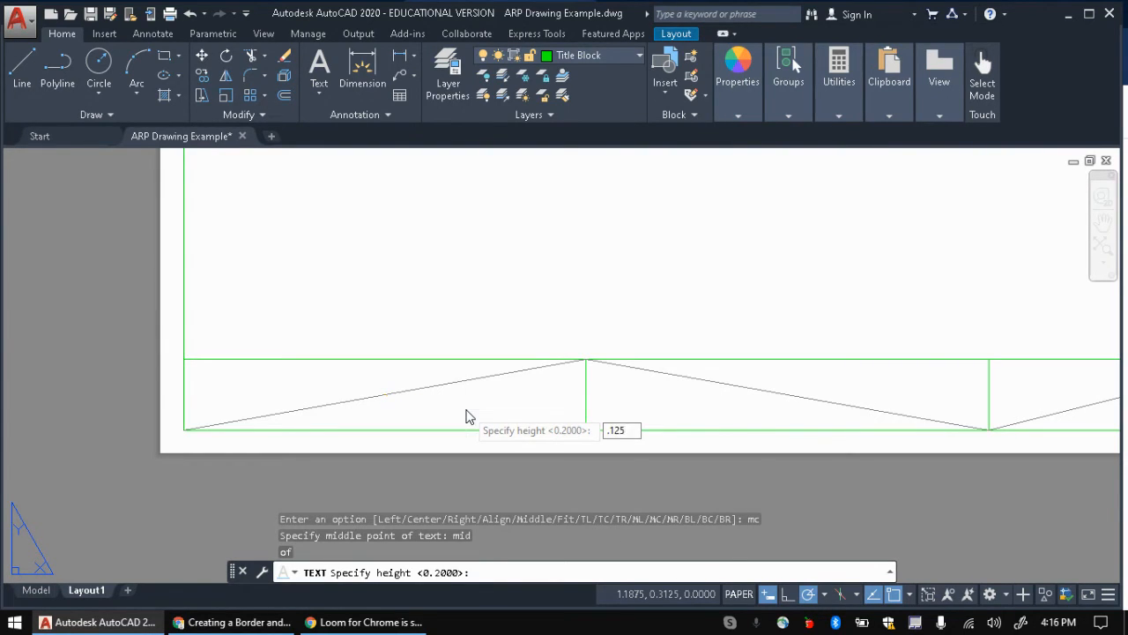
Step: Enter height .125 and rotation 0, and type the label C-PP HS
key("Return")
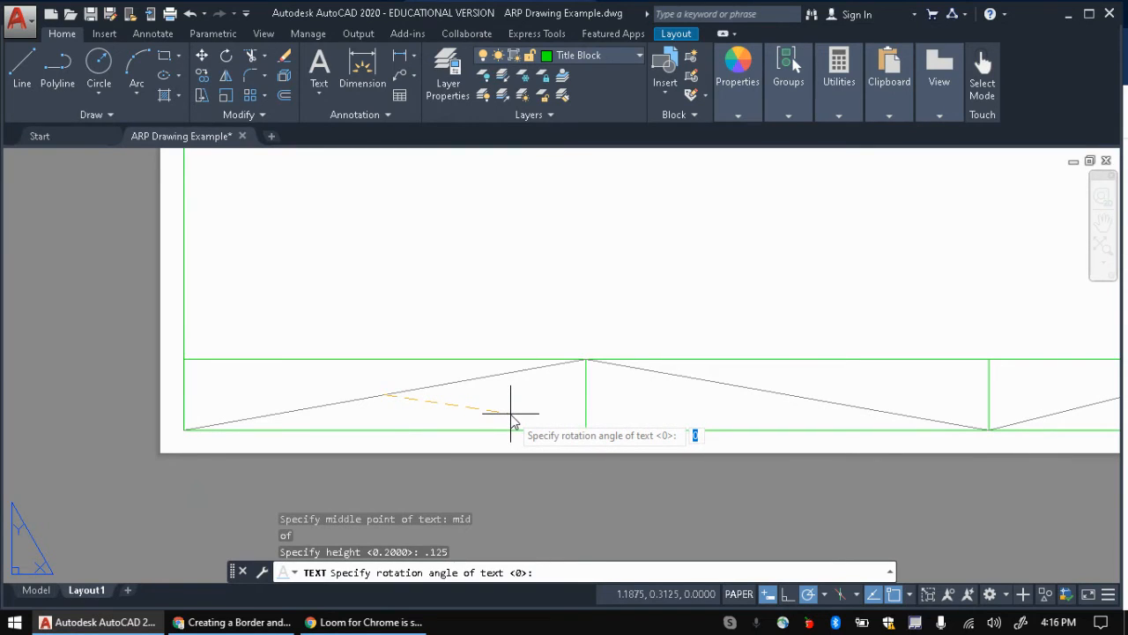
key("Return")
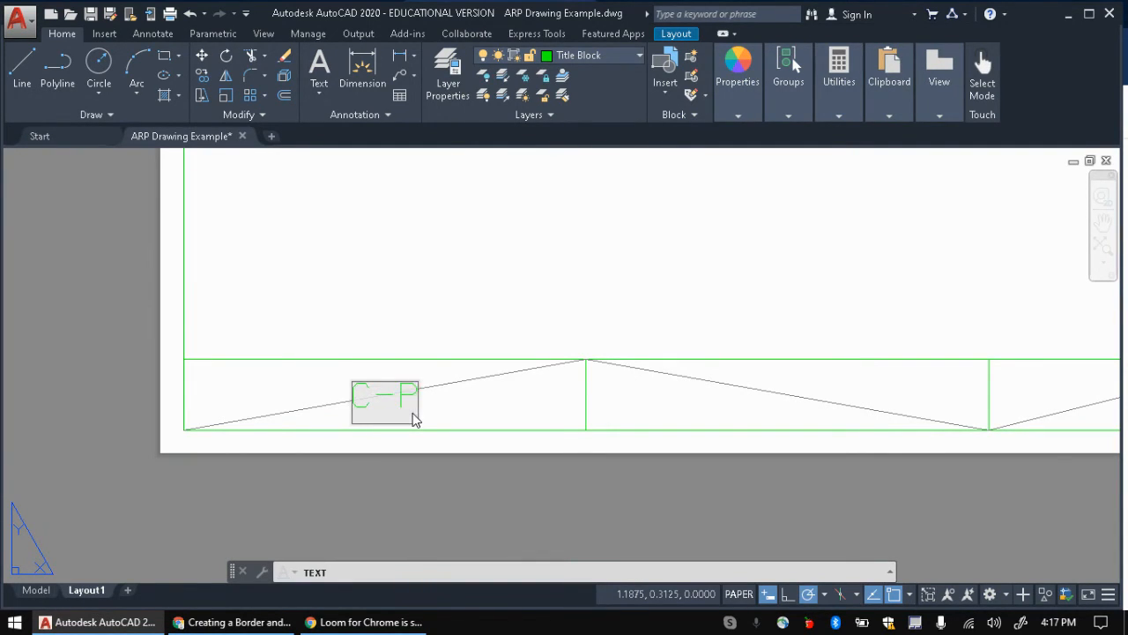
key("Return")
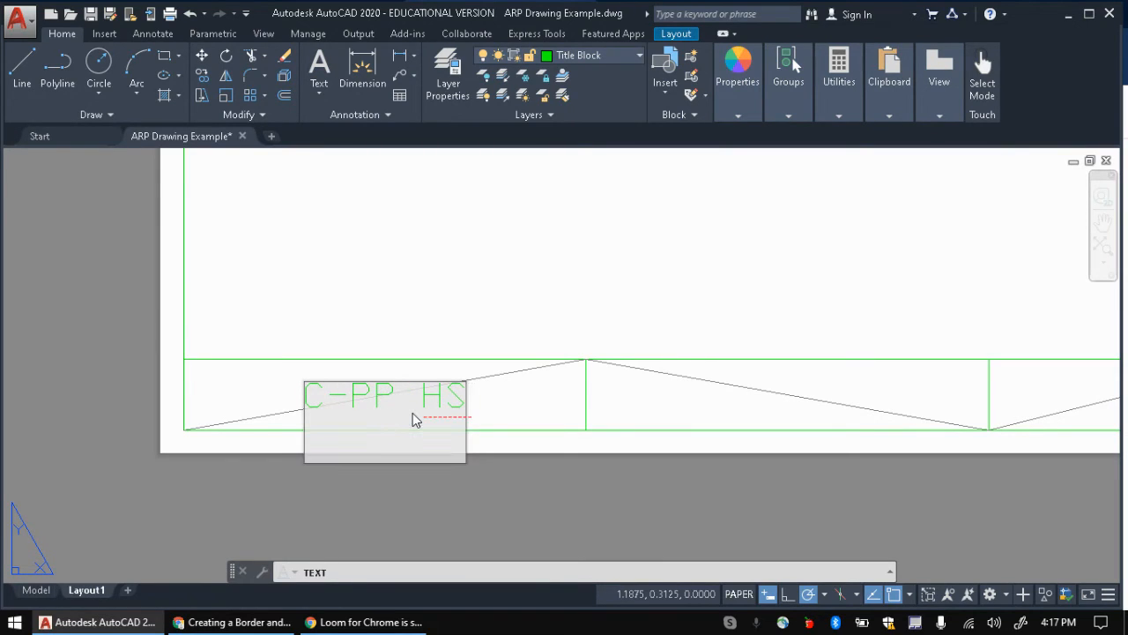
key("Return")
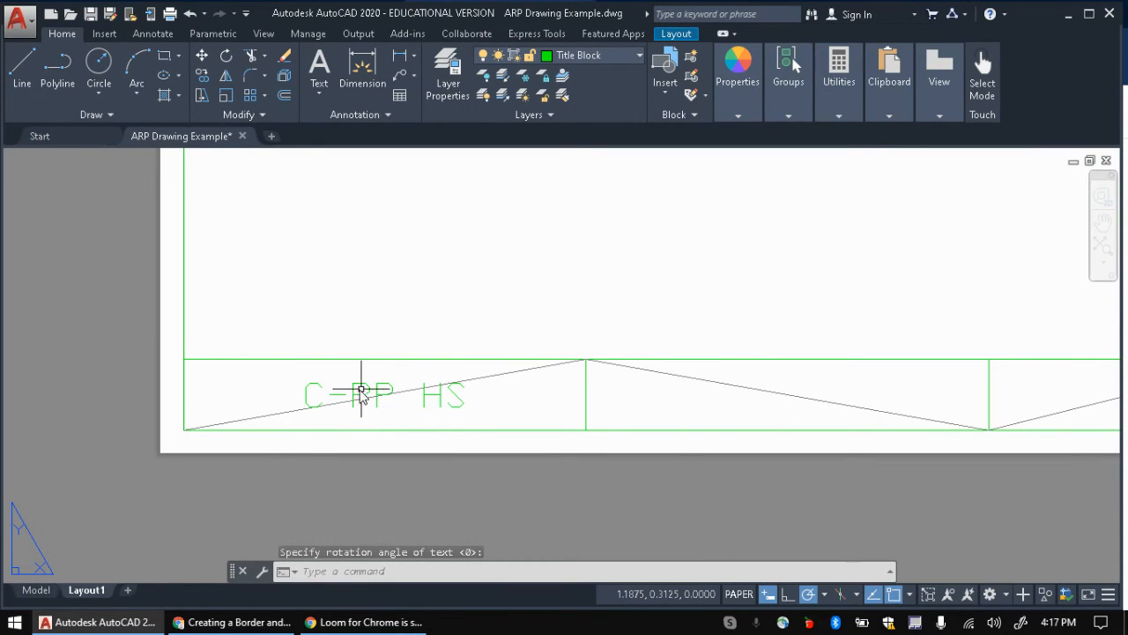
scroll(333, 414, "down", 4)
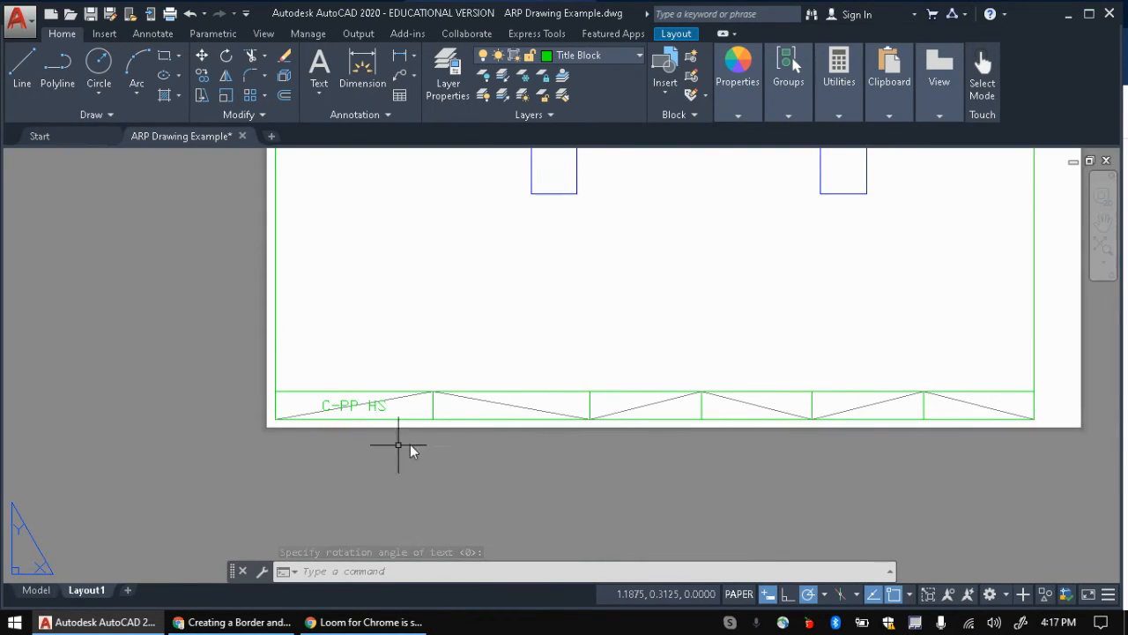
Step: Read steps 8–10 on typing title block information and copying and updating the text
key("alt+Tab")
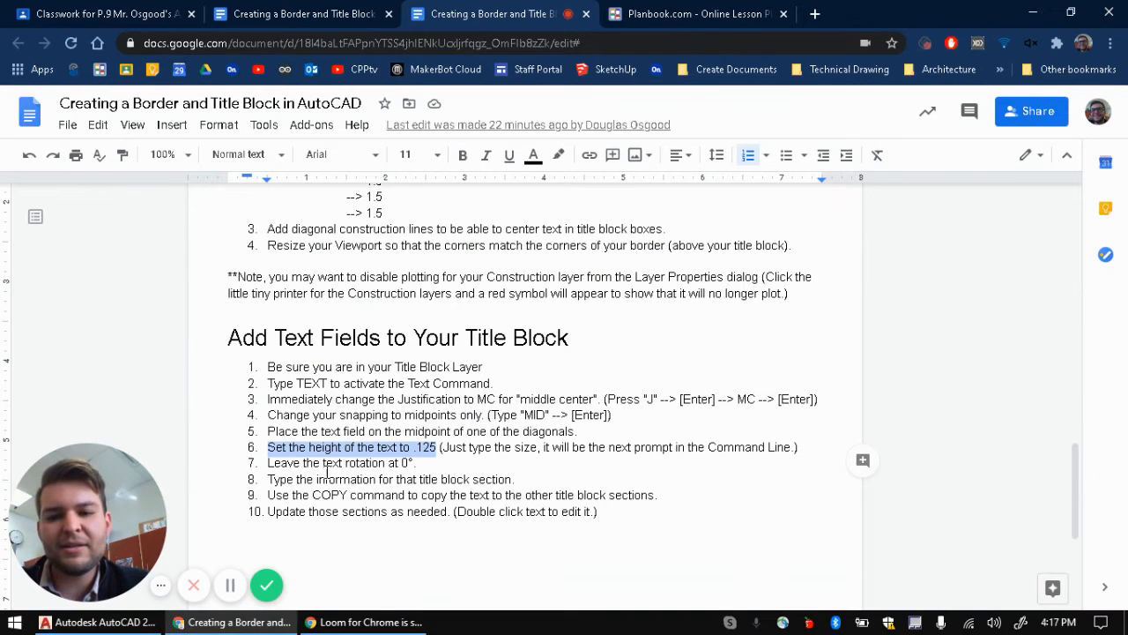
left_click_drag(267, 478, 518, 475)
left_click_drag(262, 495, 604, 511)
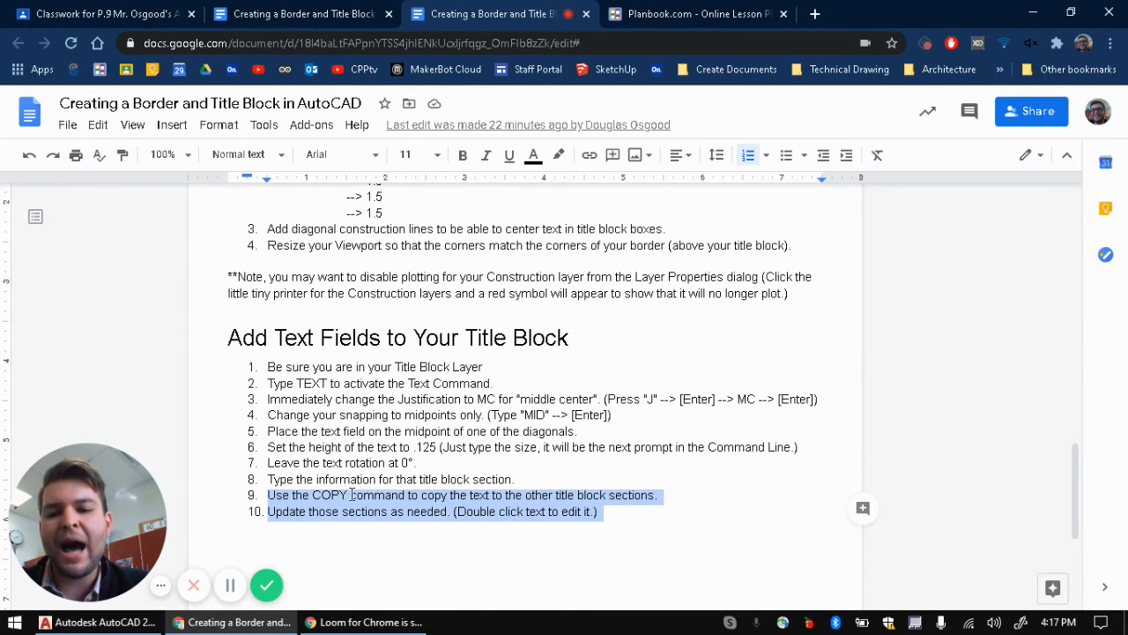
key("alt+Tab")
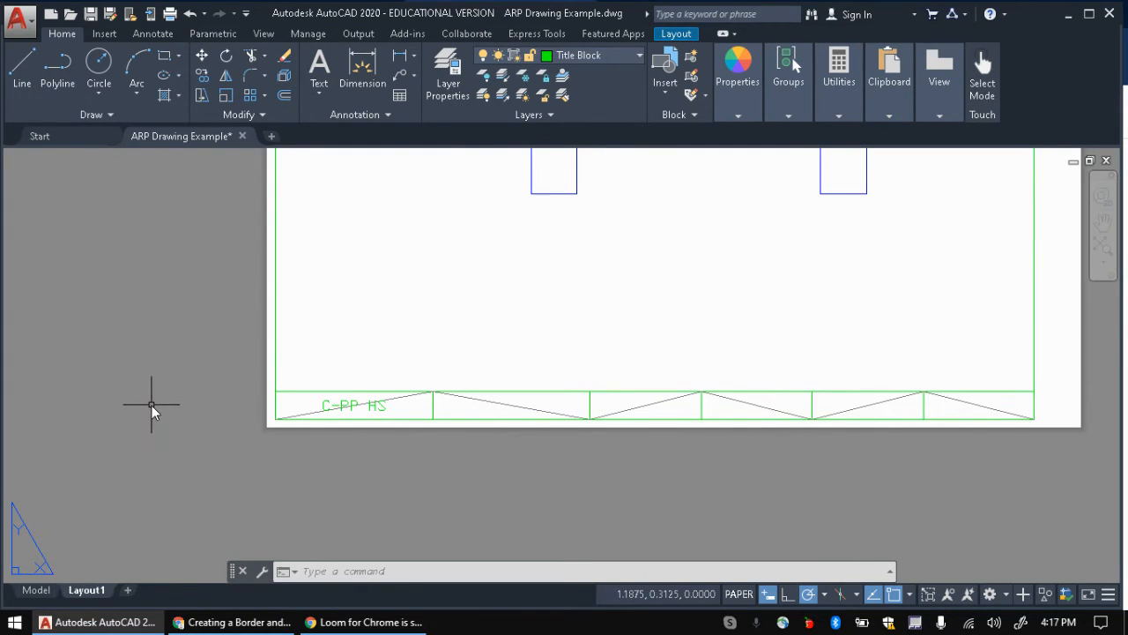
Step: Start COPY on the C-PP HS label, using its diagonal's midpoint as the base point
type("copy")
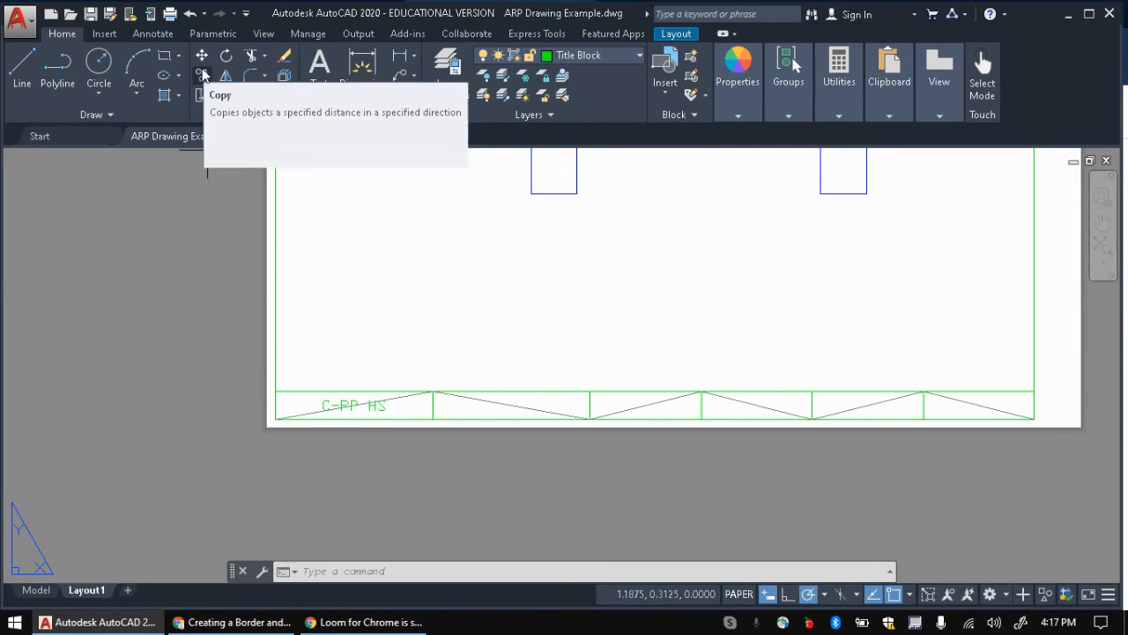
left_click(202, 76)
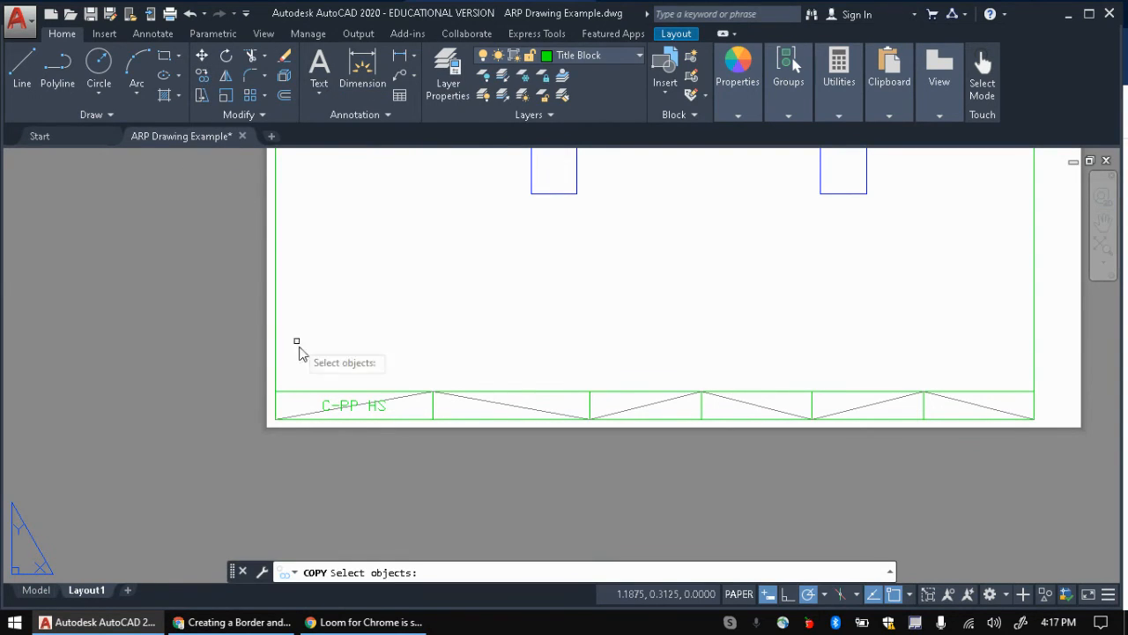
left_click(328, 405)
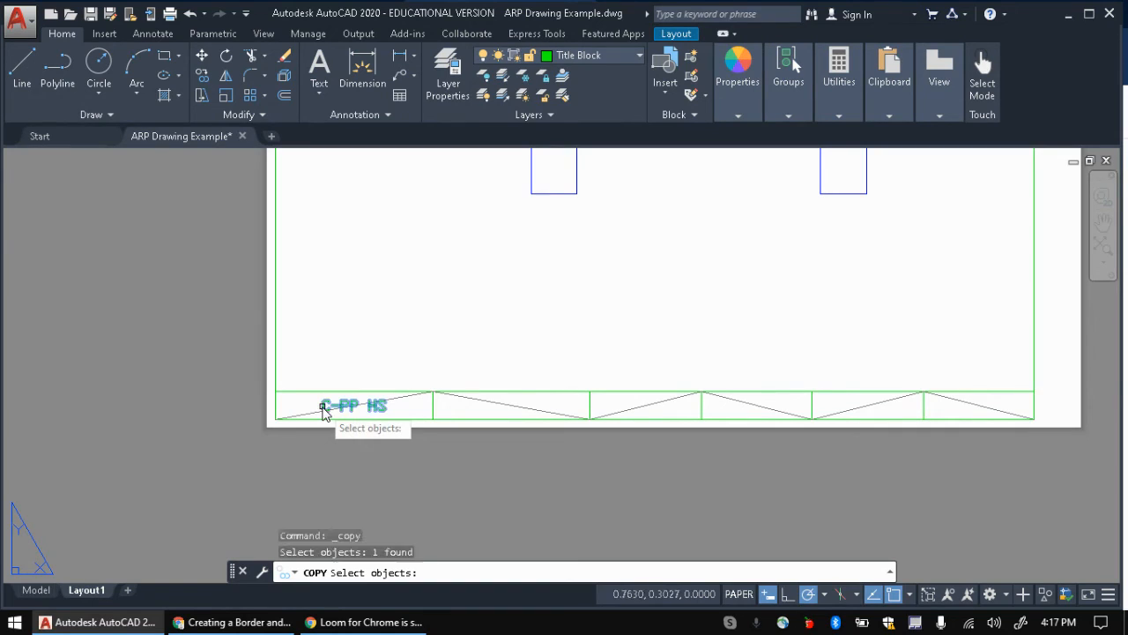
key("Return")
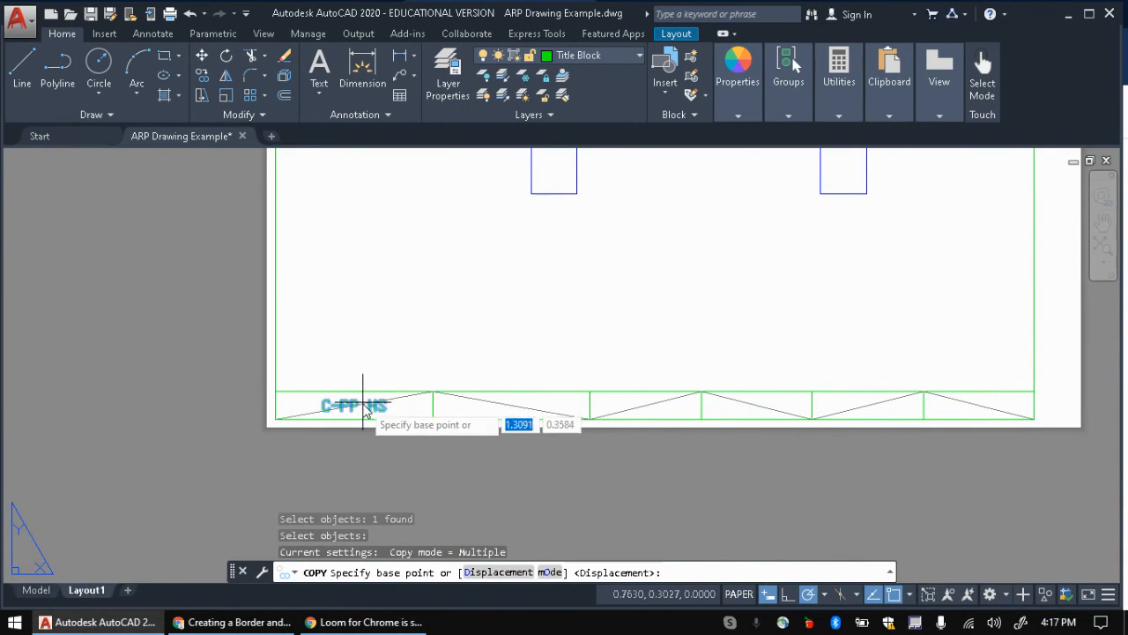
scroll(353, 410, "up", 2)
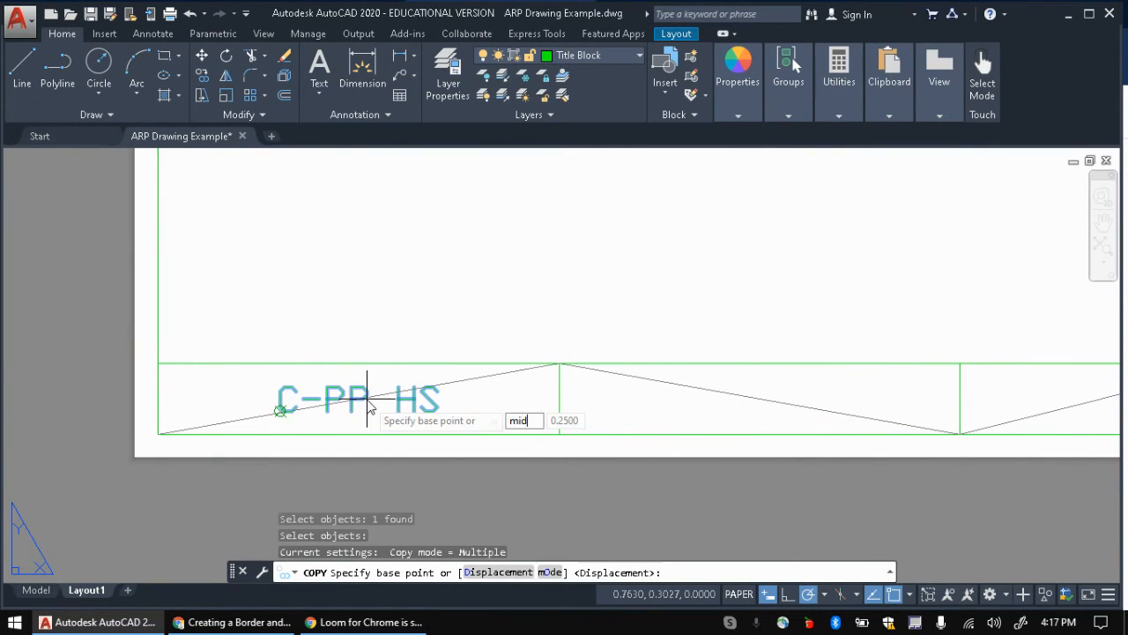
key("Return")
left_click(368, 401)
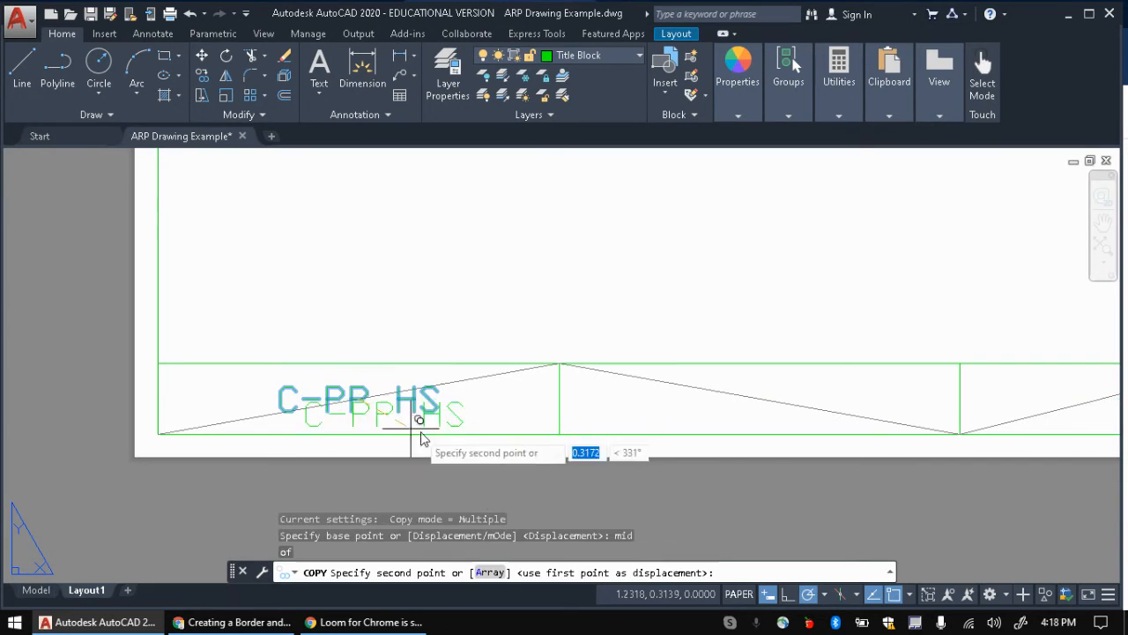
Step: Place copies of the label at the diagonal midpoints of the remaining title block cells
left_click(774, 404)
middle_click_drag(809, 412, 351, 367)
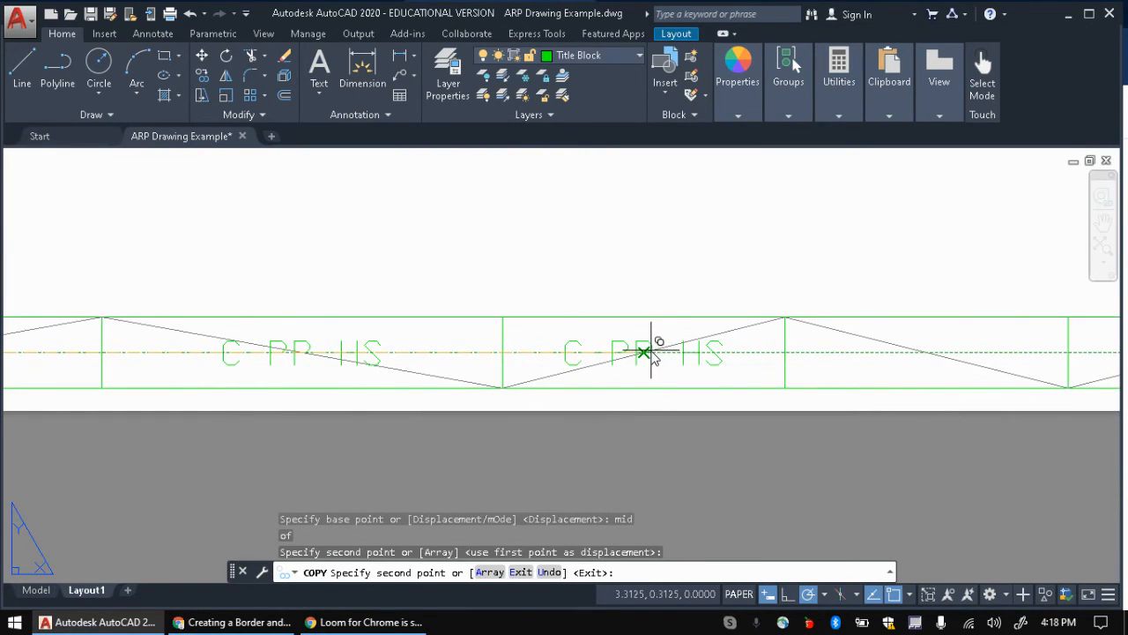
left_click(651, 353)
middle_click_drag(801, 373, 347, 380)
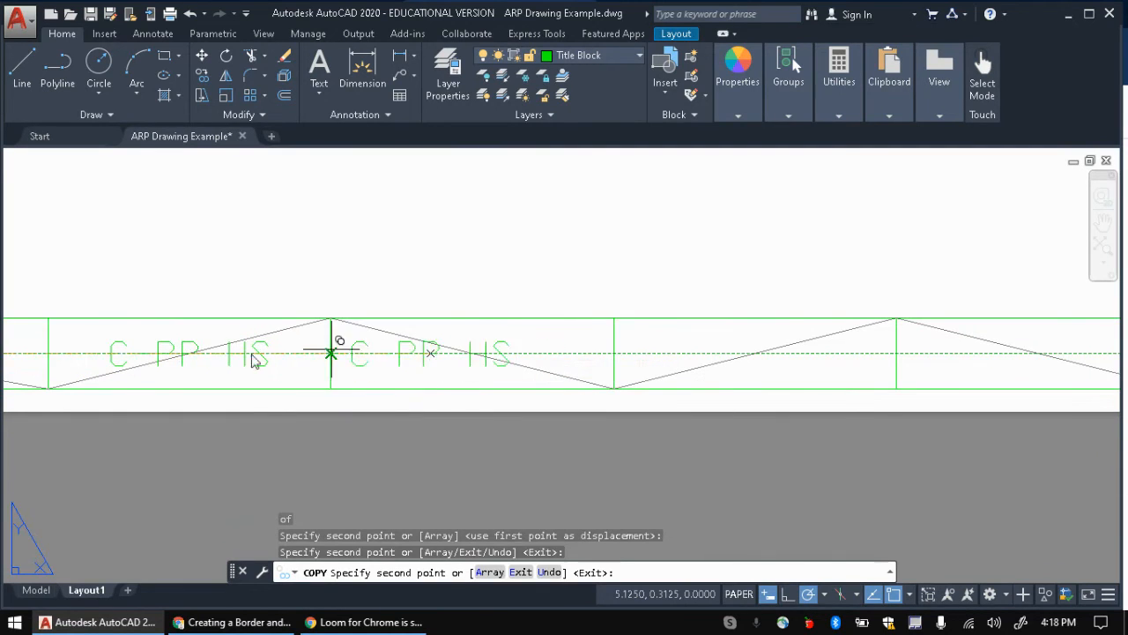
left_click(483, 353)
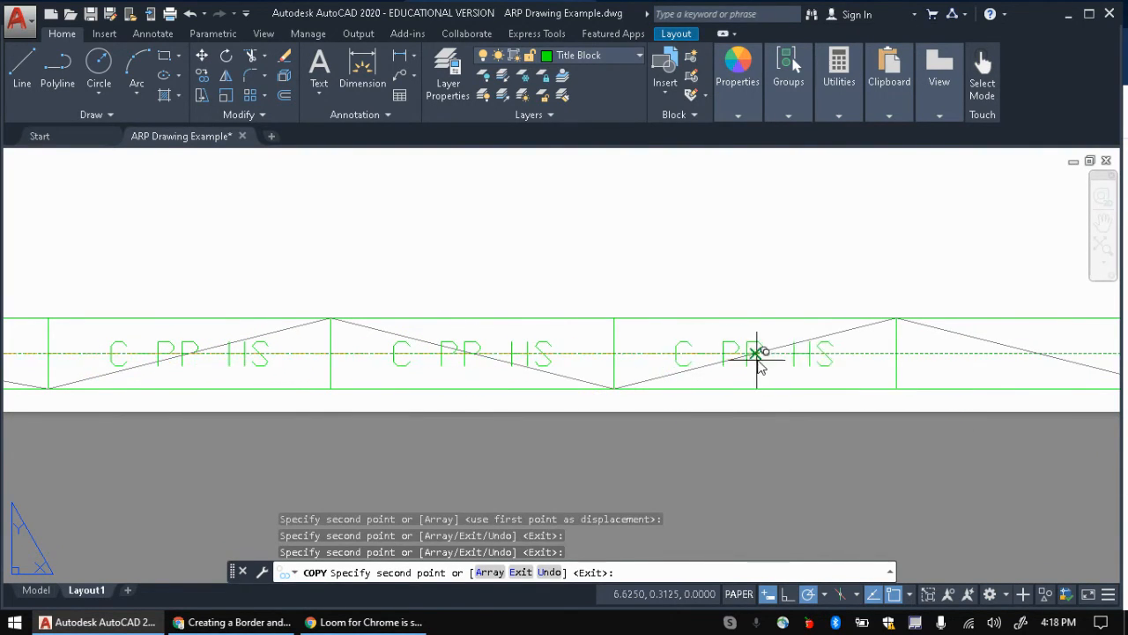
left_click(766, 353)
middle_click_drag(932, 395, 579, 404)
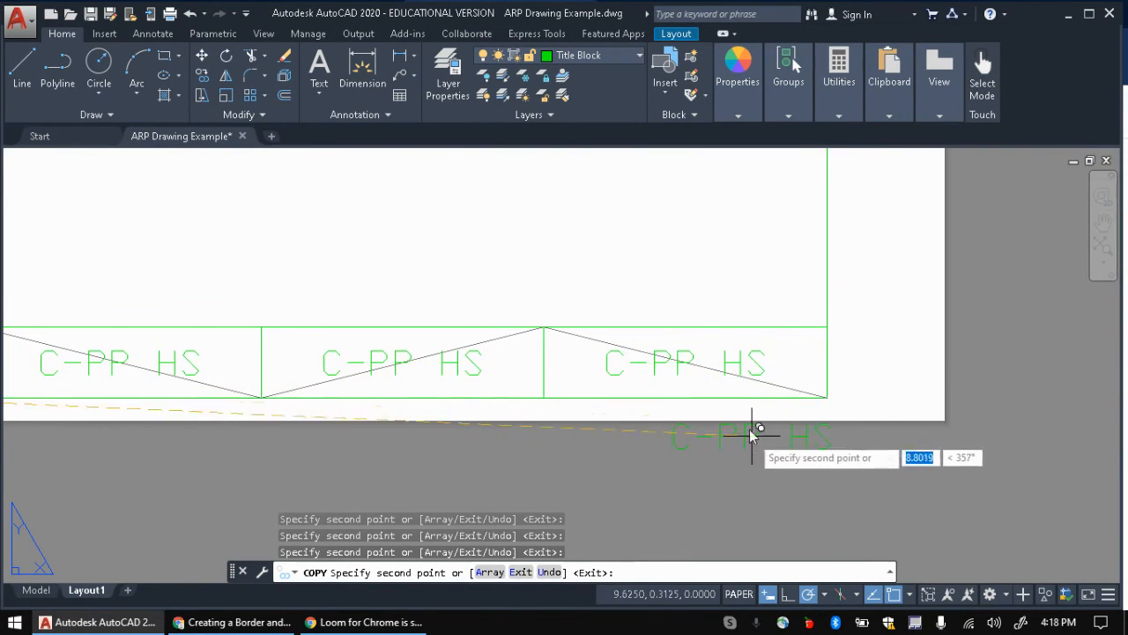
scroll(726, 362, "down", 3)
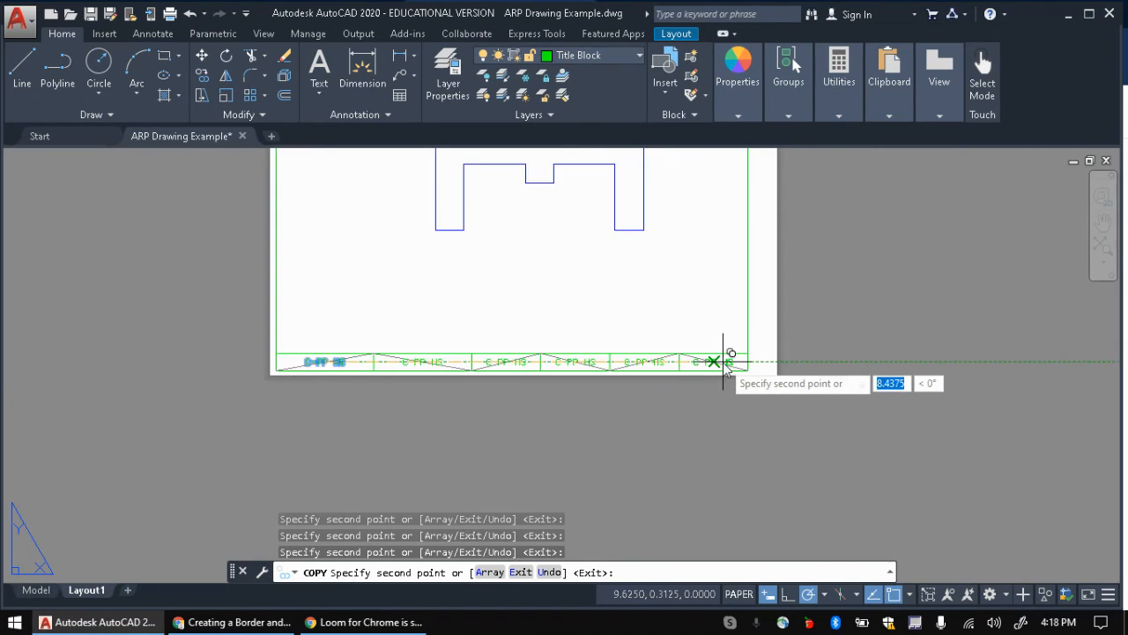
scroll(725, 361, "up", 1)
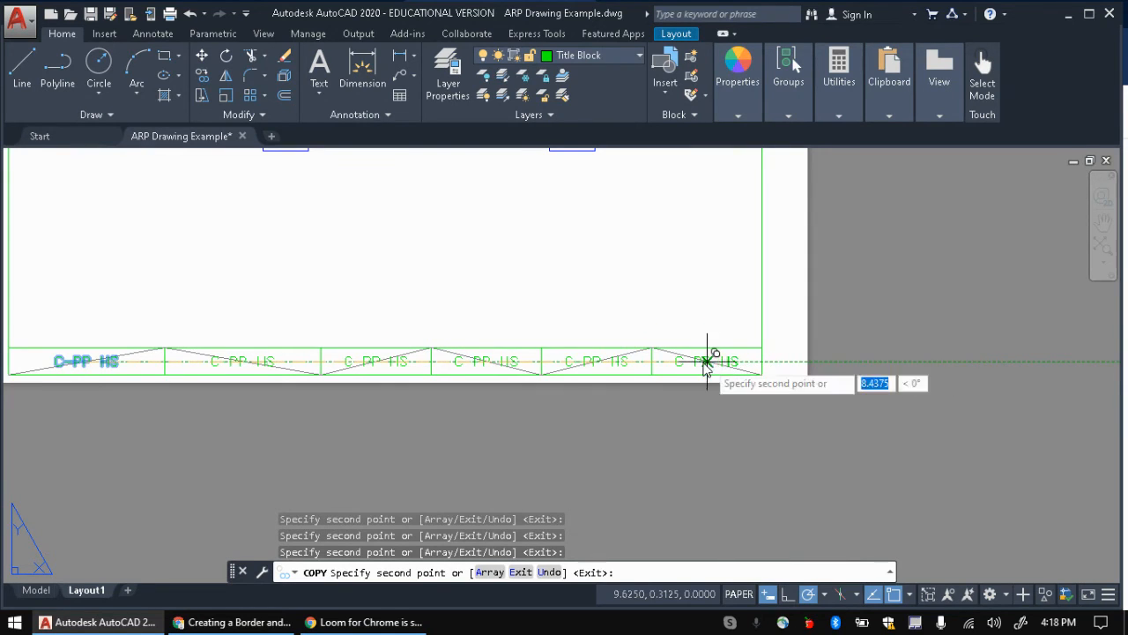
key("Escape")
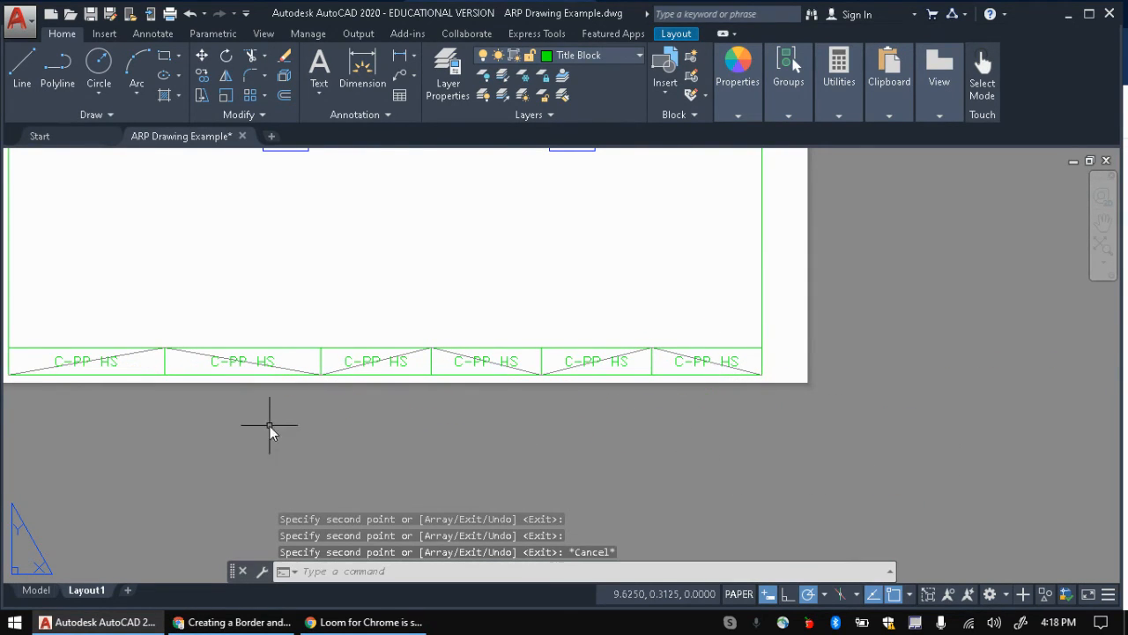
Step: Replace the second cell's placeholder with the student's name
middle_click_drag(373, 412, 567, 440)
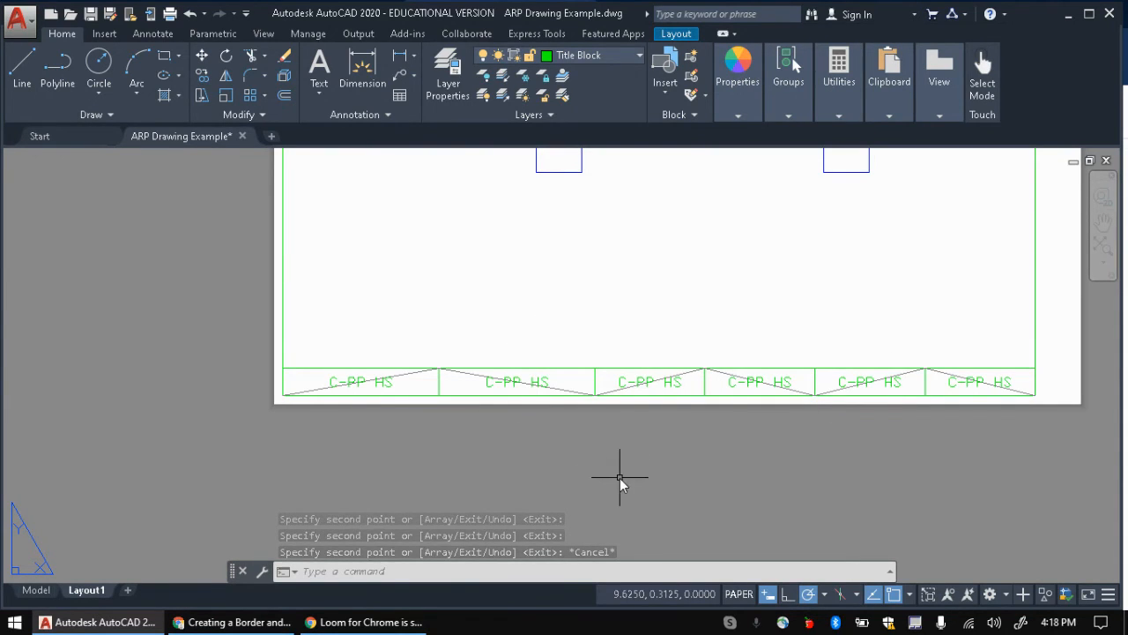
scroll(480, 390, "up", 4)
left_click(464, 390)
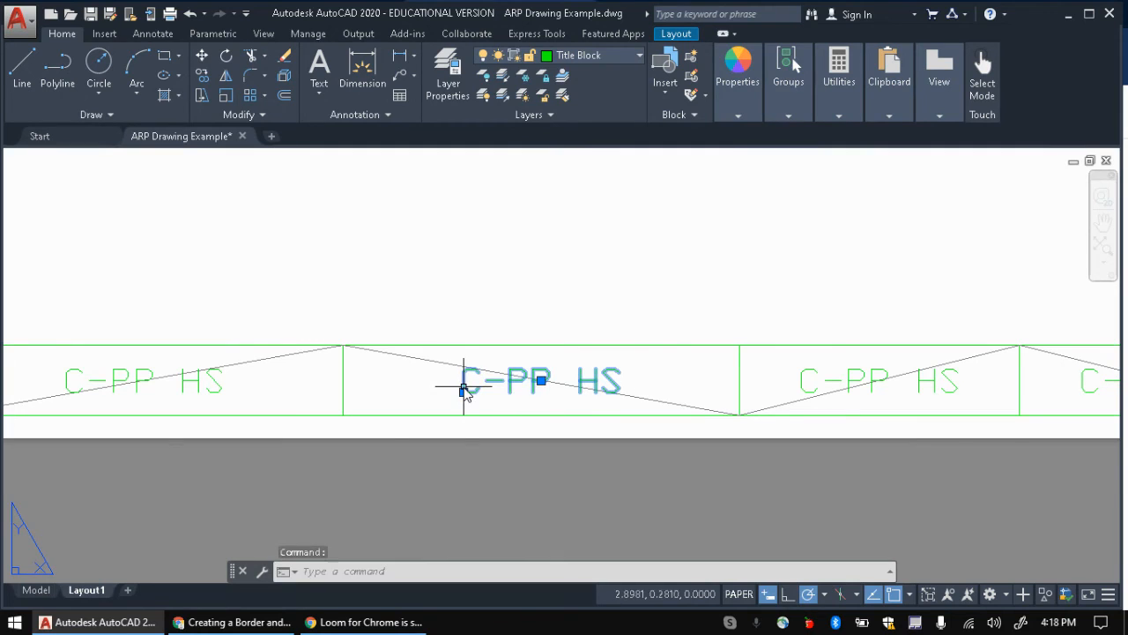
left_click(469, 381)
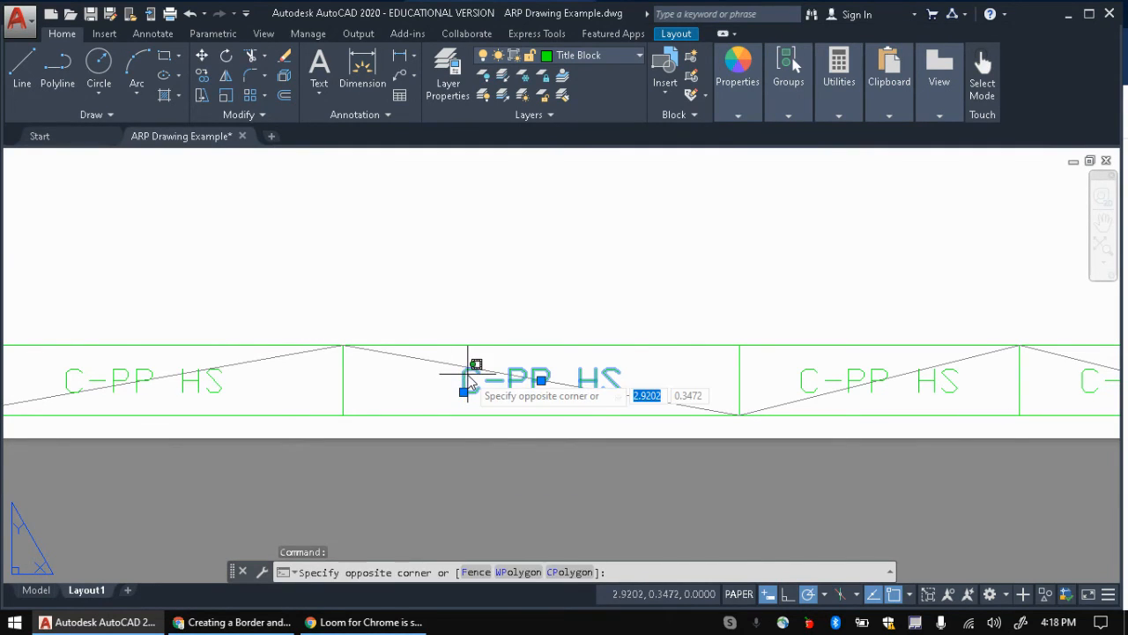
key("Escape")
key("Escape")
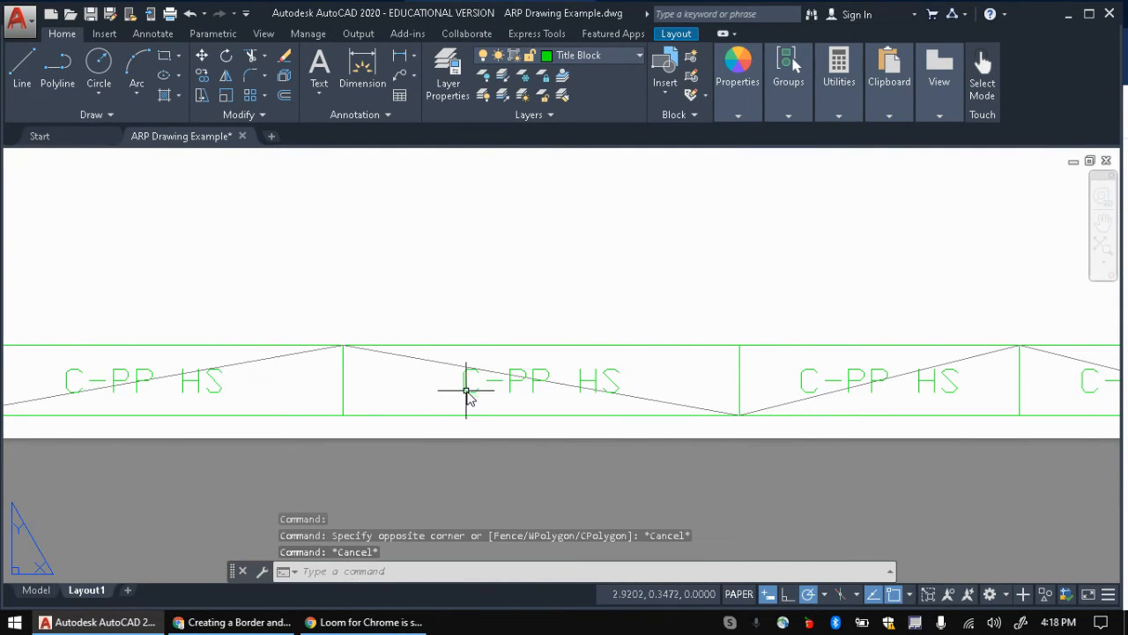
double_click(465, 381)
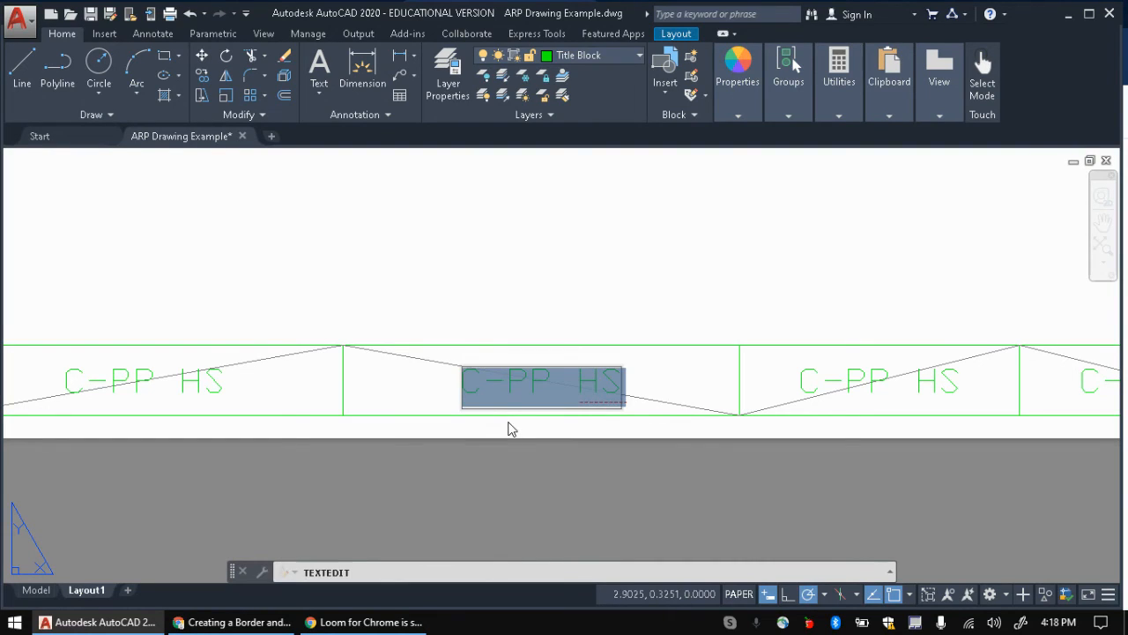
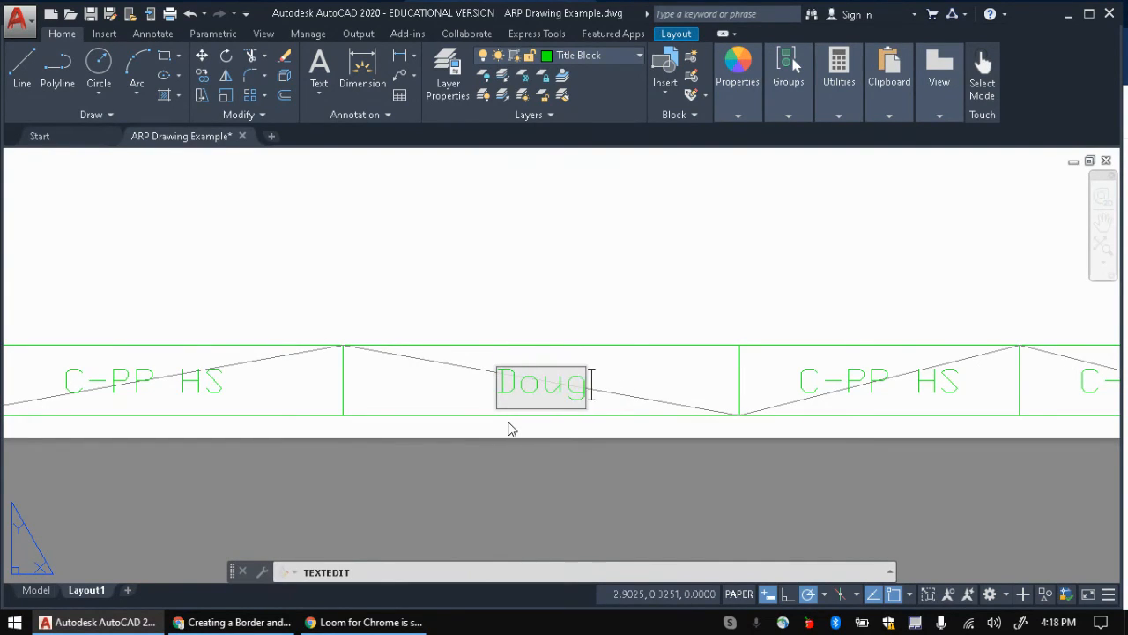
key("BackSpace")
key("BackSpace")
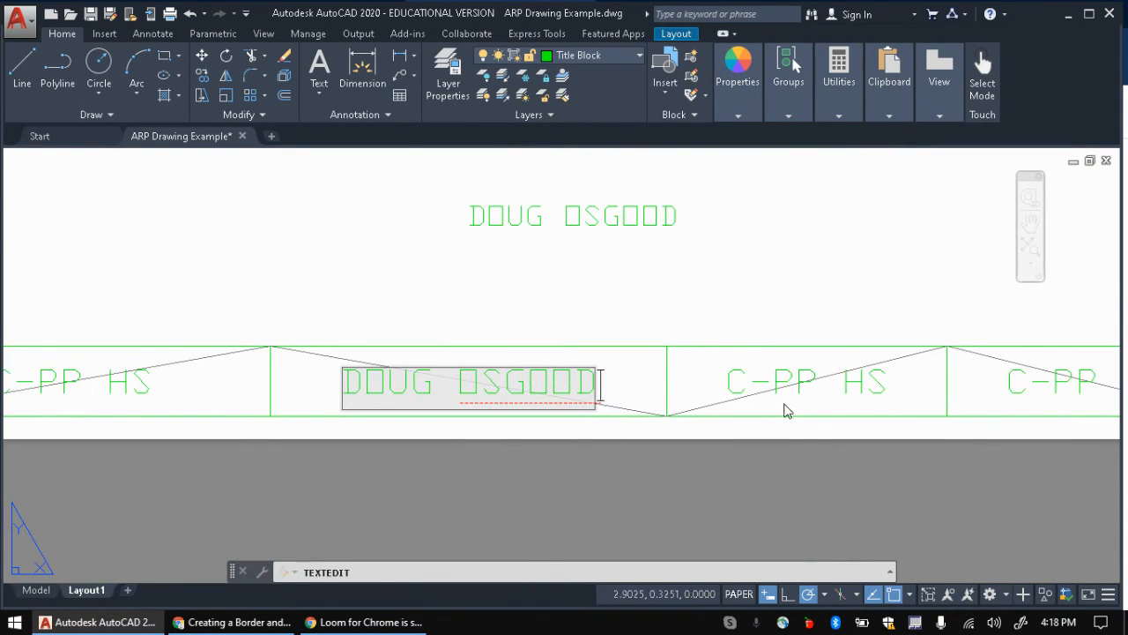
left_click(796, 418)
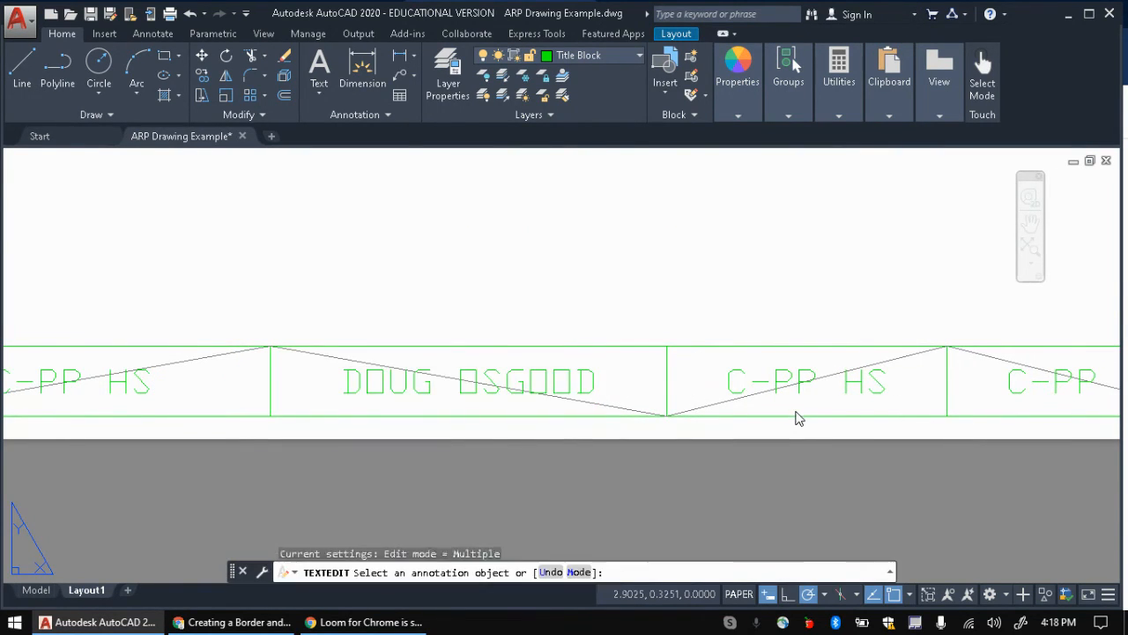
Step: Change the third cell's label to MECH 1050
left_click(756, 383)
left_click(734, 384)
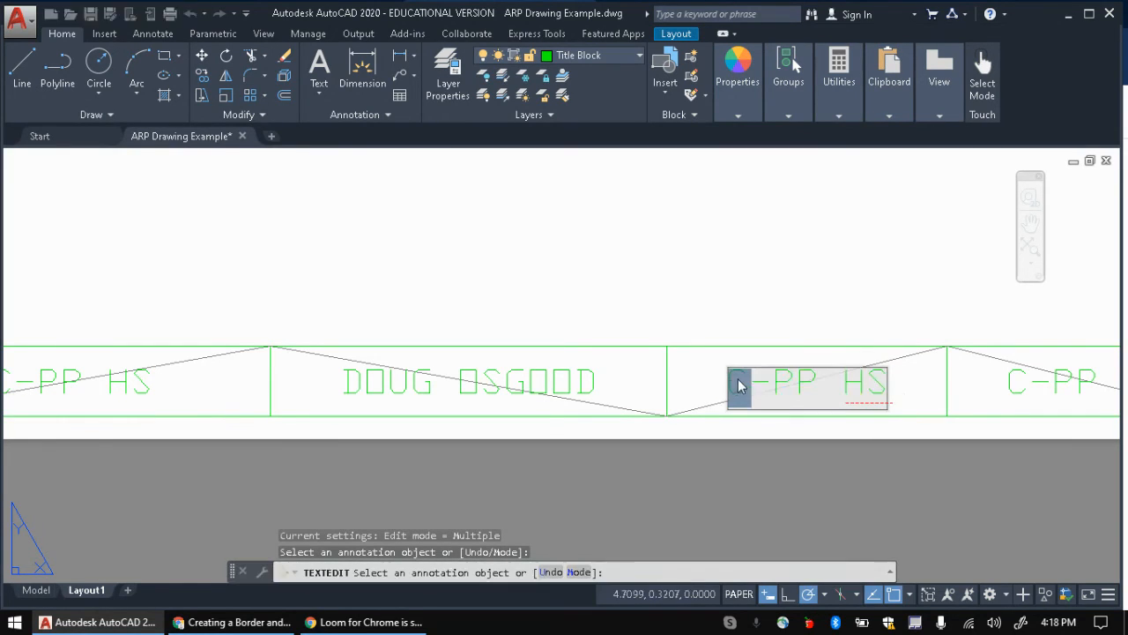
triple_click(743, 381)
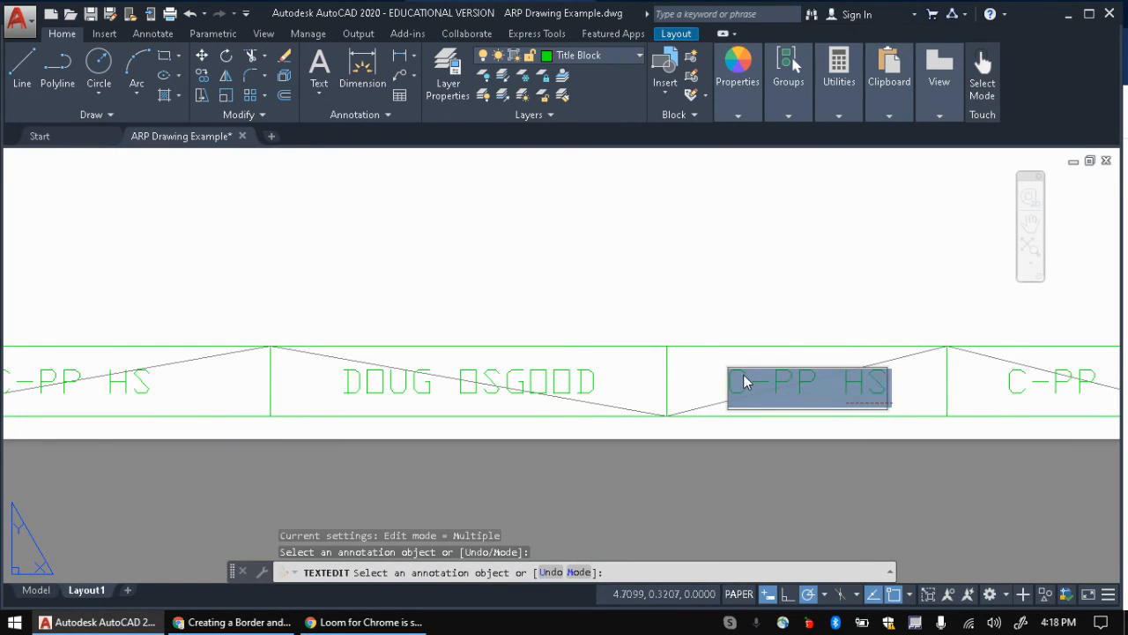
type("MECH 10")
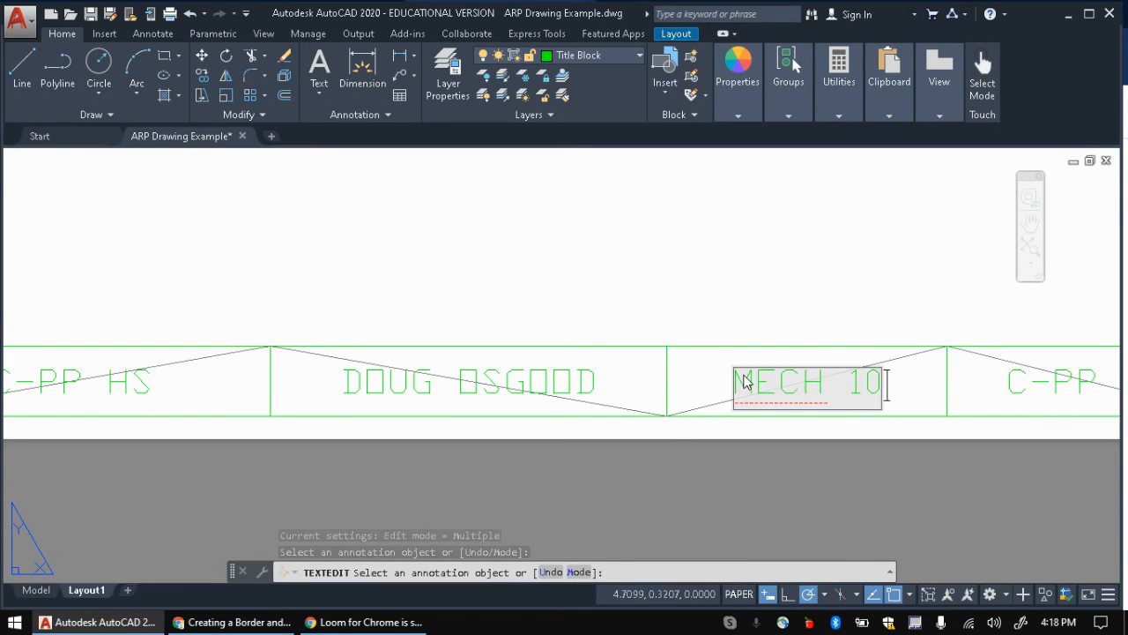
type("50")
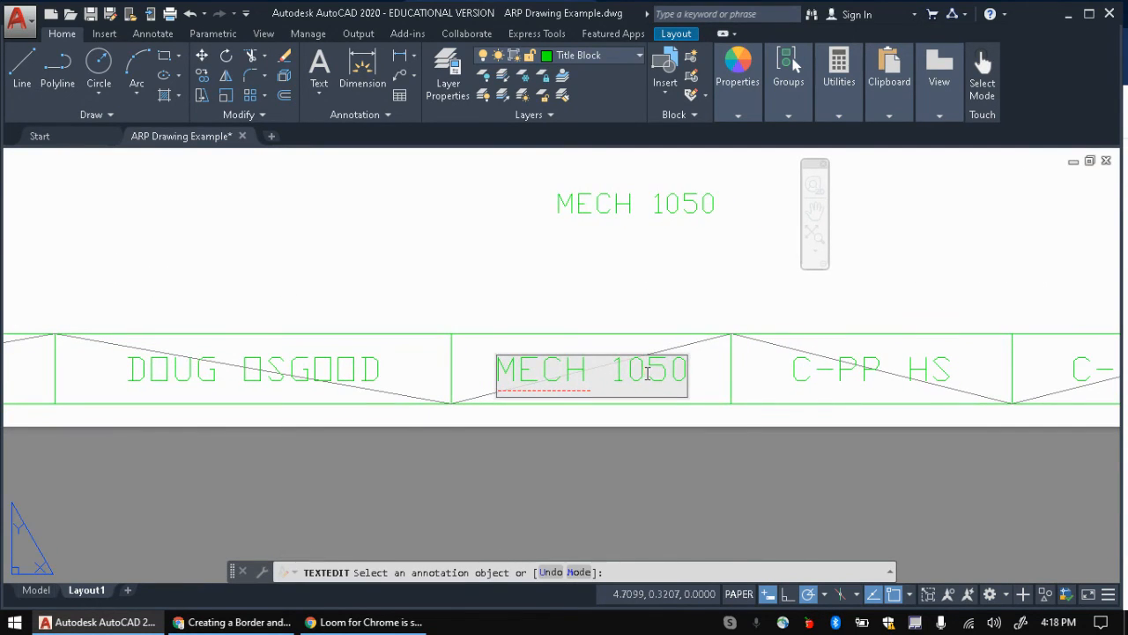
left_click(753, 388)
Step: Change the fourth cell's label to the date 10/01/2020
left_click(798, 381)
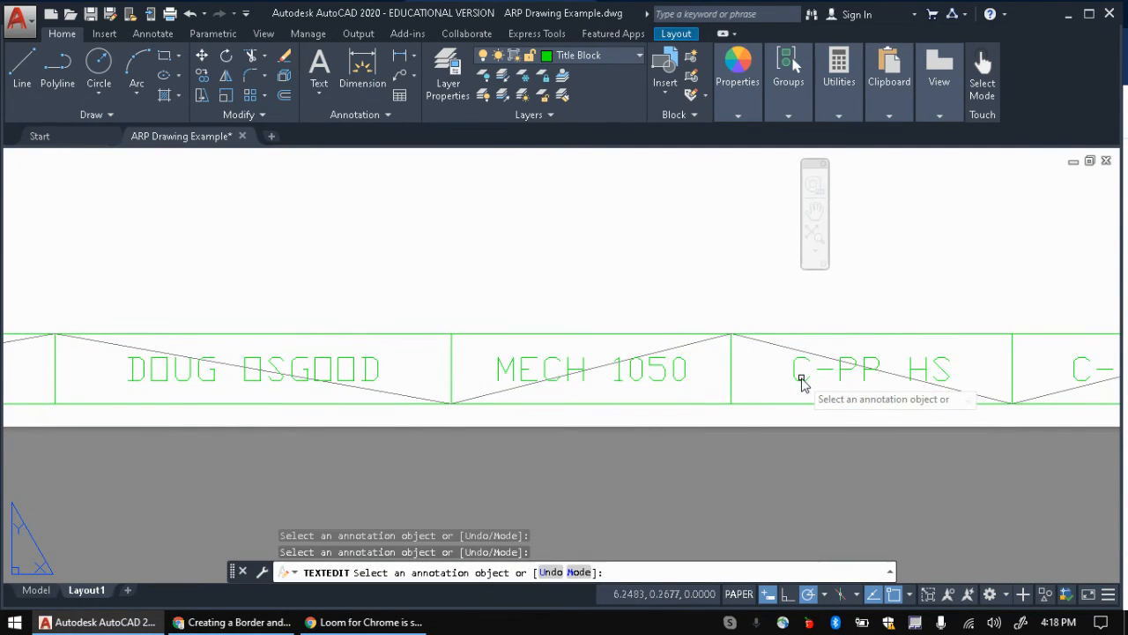
left_click(796, 384)
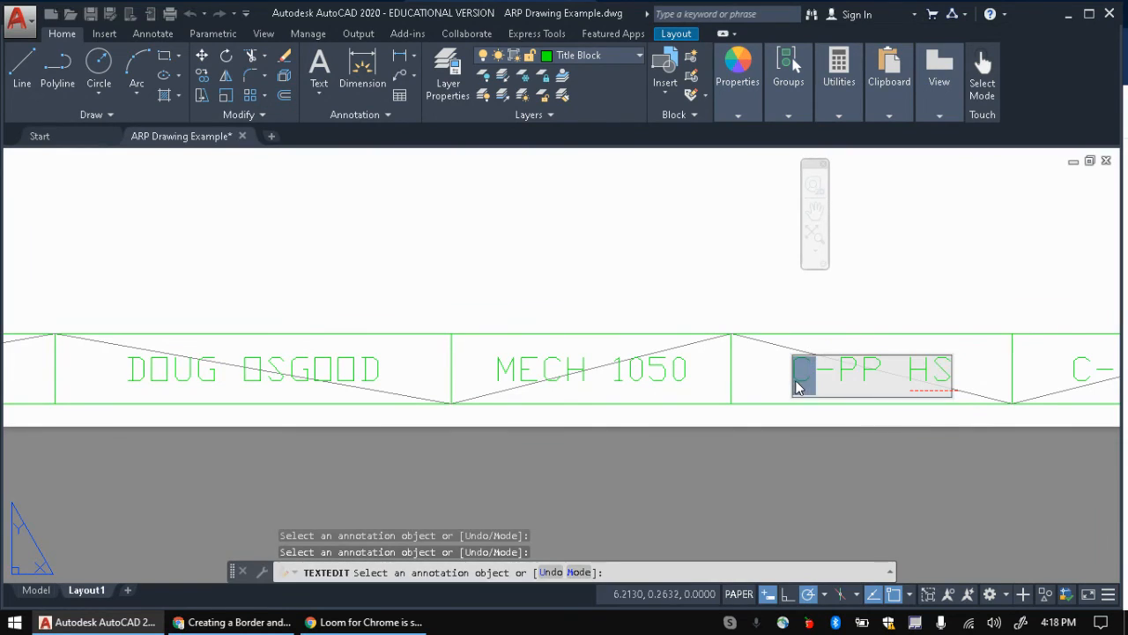
left_click(858, 376)
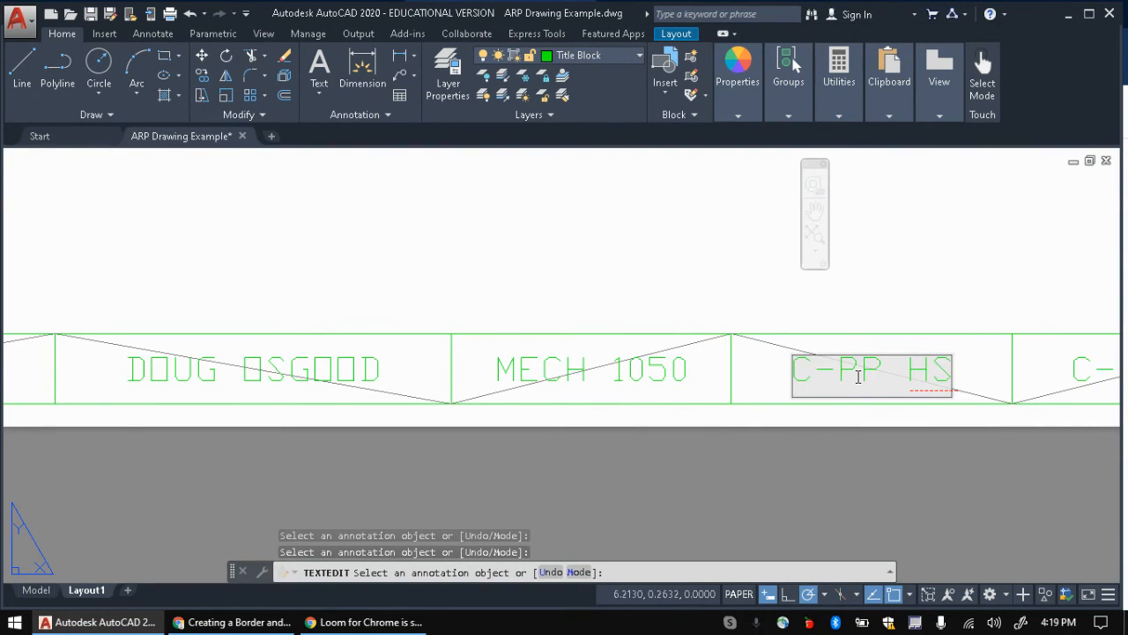
type("10")
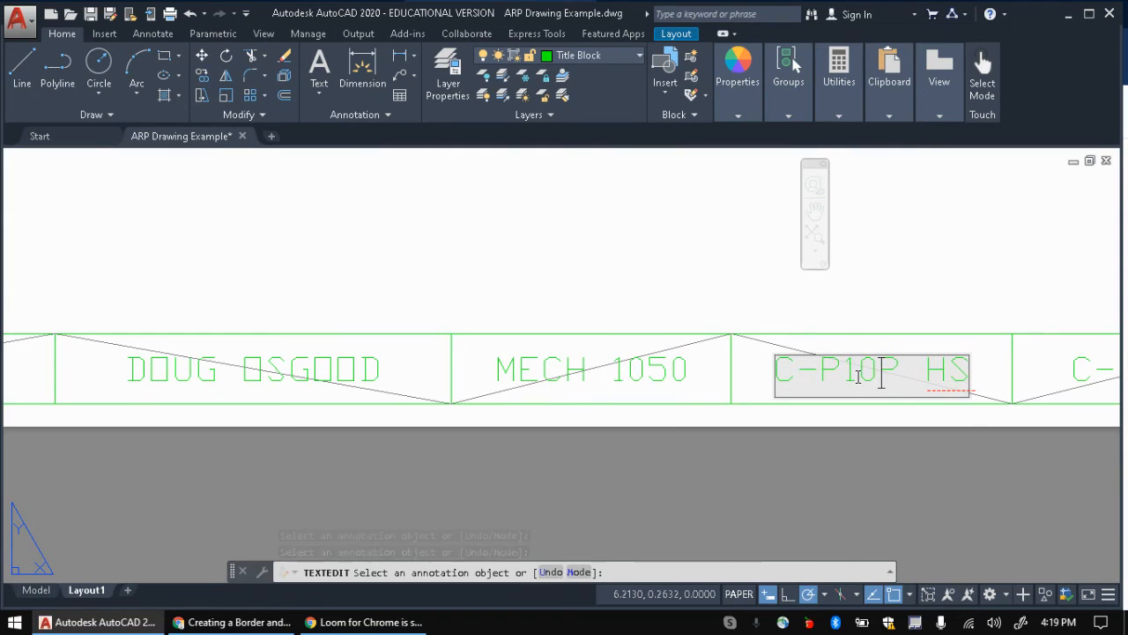
key("ctrl+a")
key("BackSpace")
type("10/")
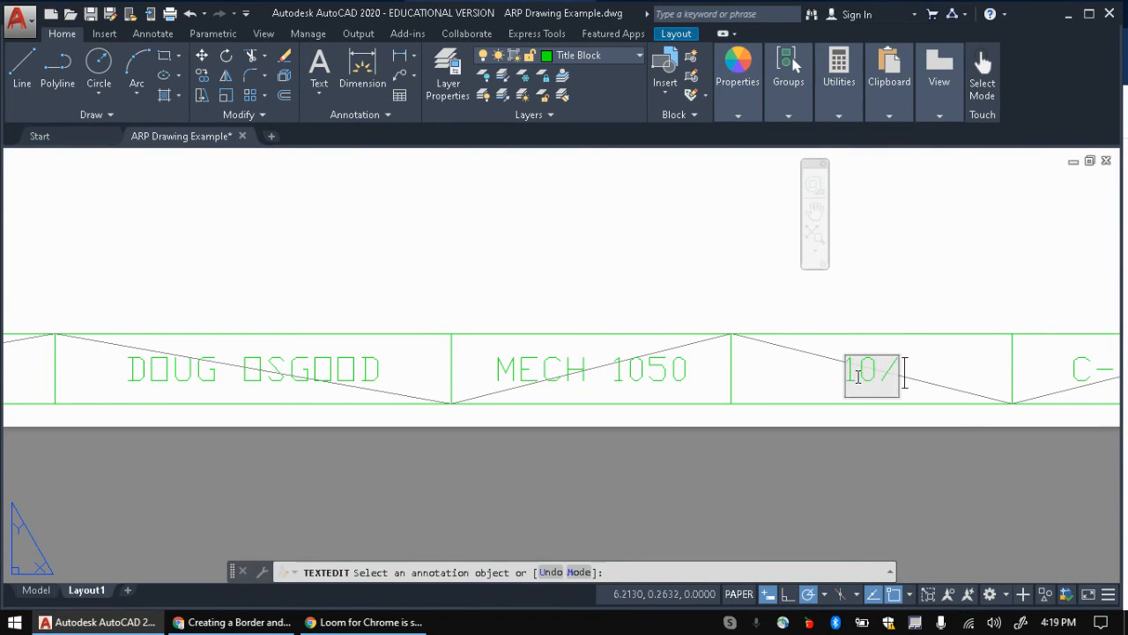
type("01/")
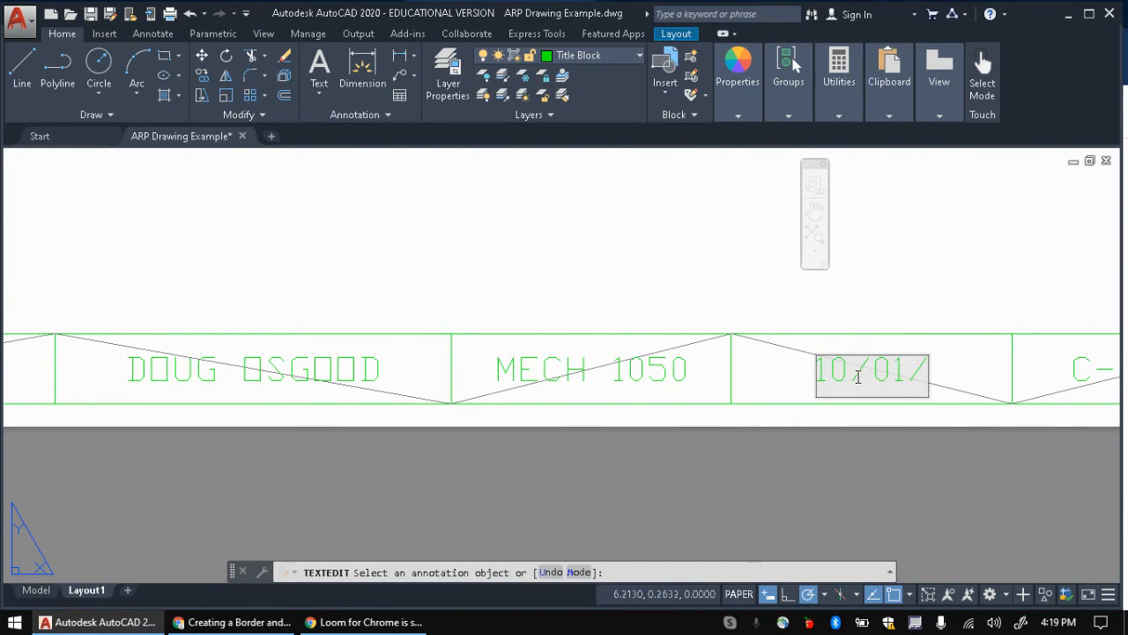
type("0")
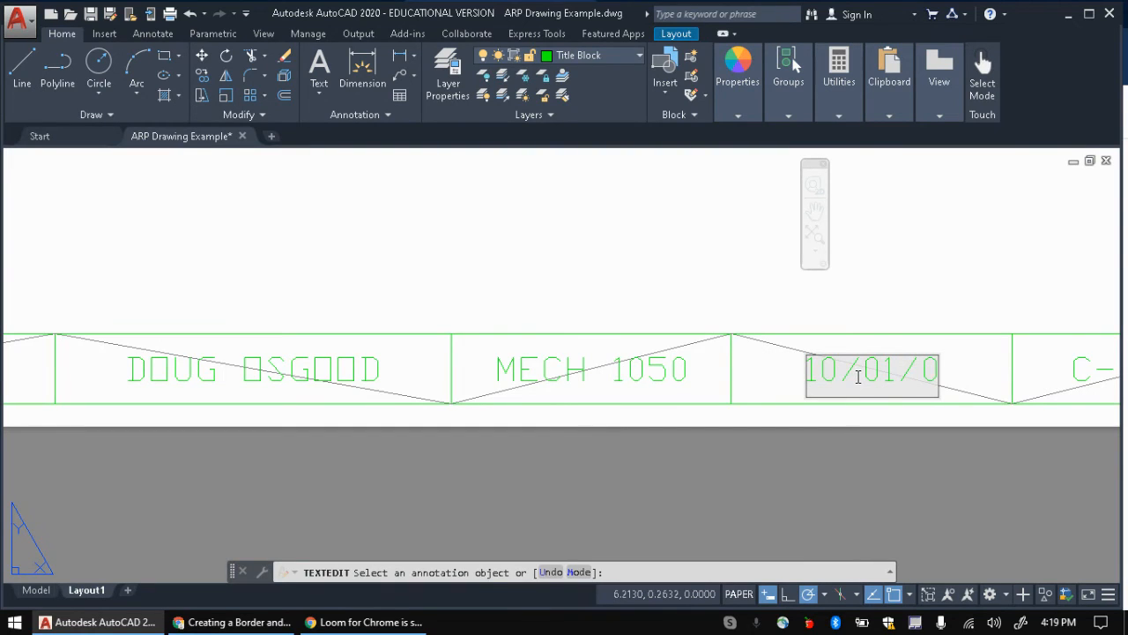
key("BackSpace")
type("2020")
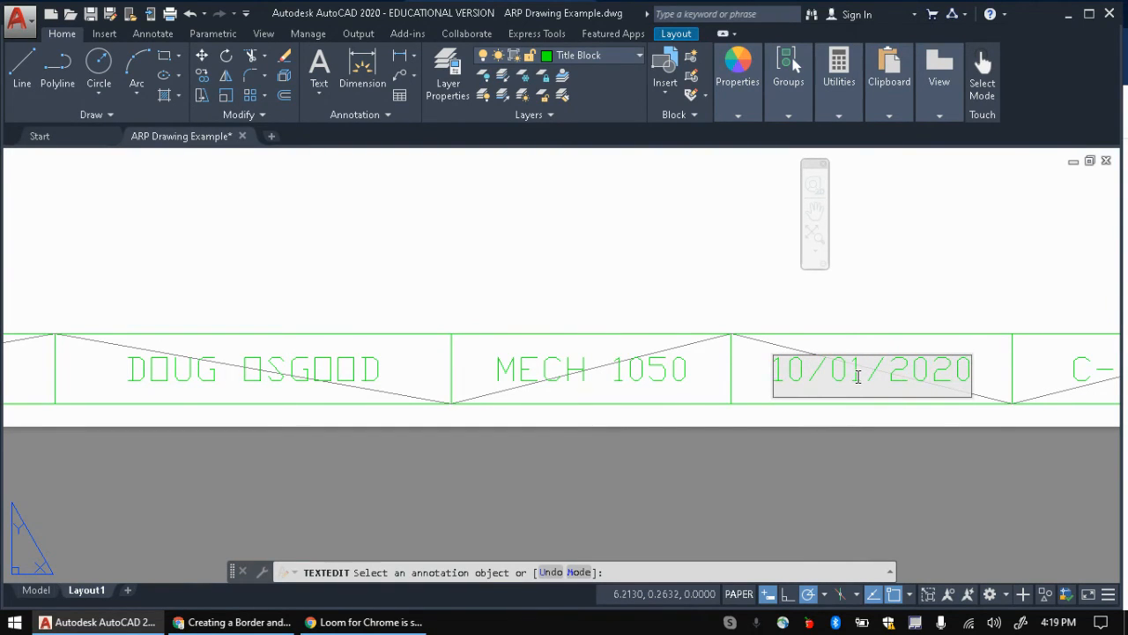
key("Return")
mouse_move(859, 377)
middle_mouse_down()
mouse_move(556, 458)
mouse_move(340, 458)
middle_mouse_up()
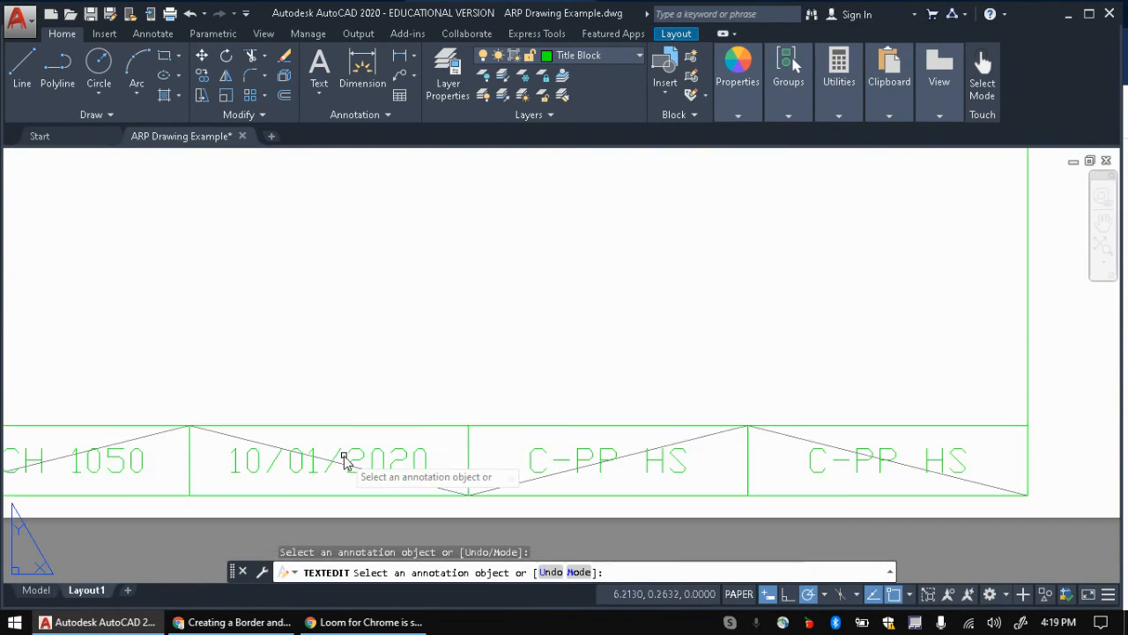
Step: Edit the scale cell to read SCALE: 1"=1"
scroll(340, 458, "down", 2)
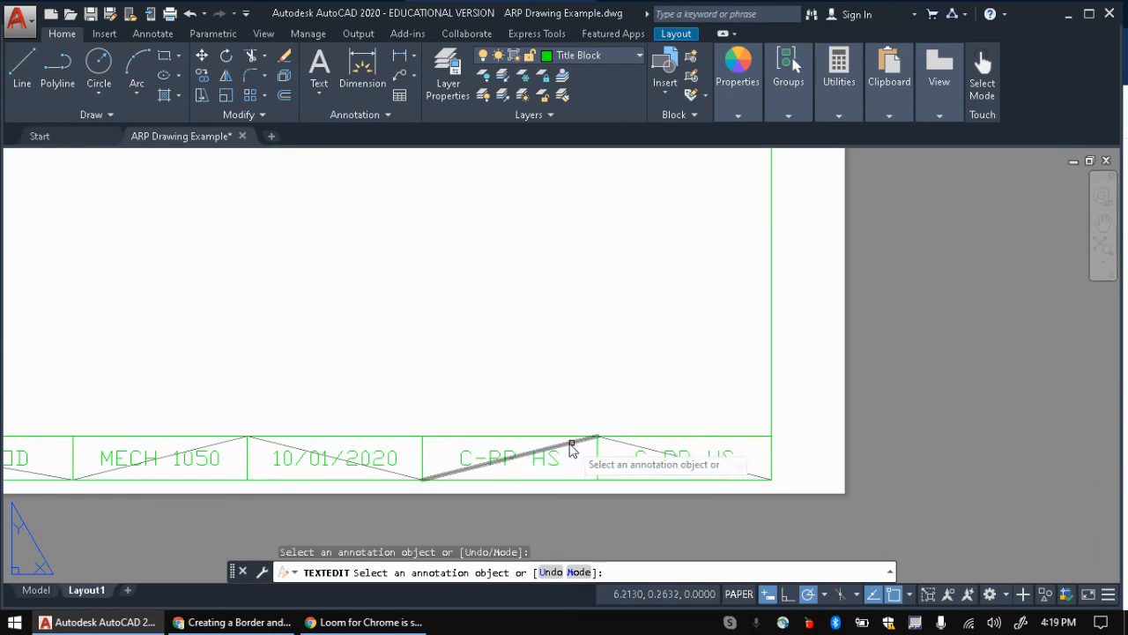
left_click(465, 459)
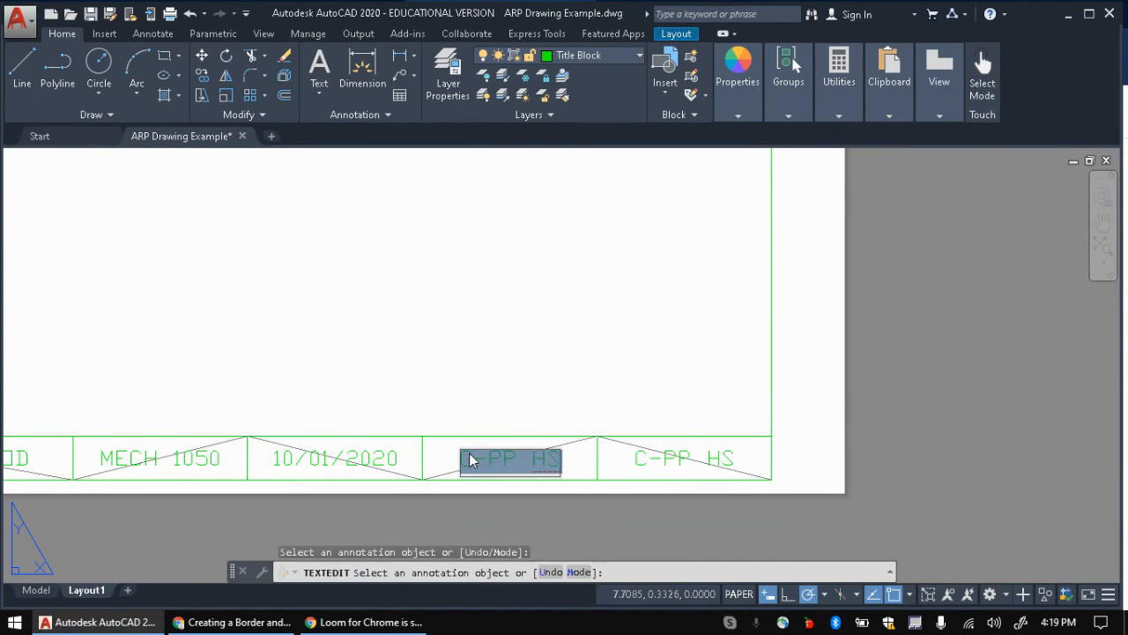
type("SCALE")
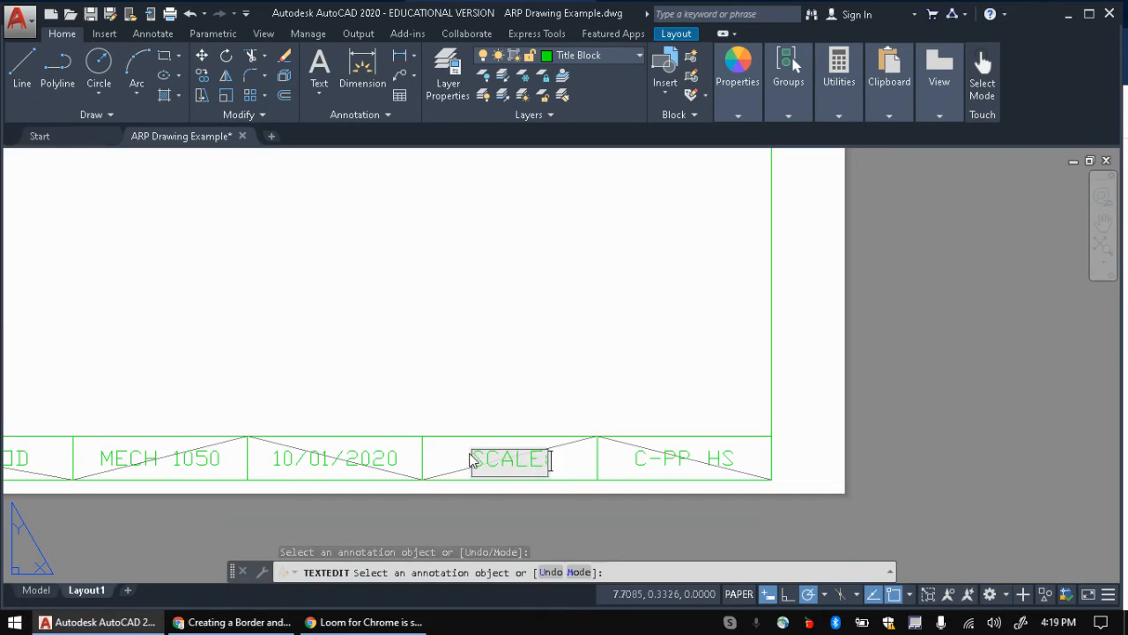
type(": 1\" = 1")
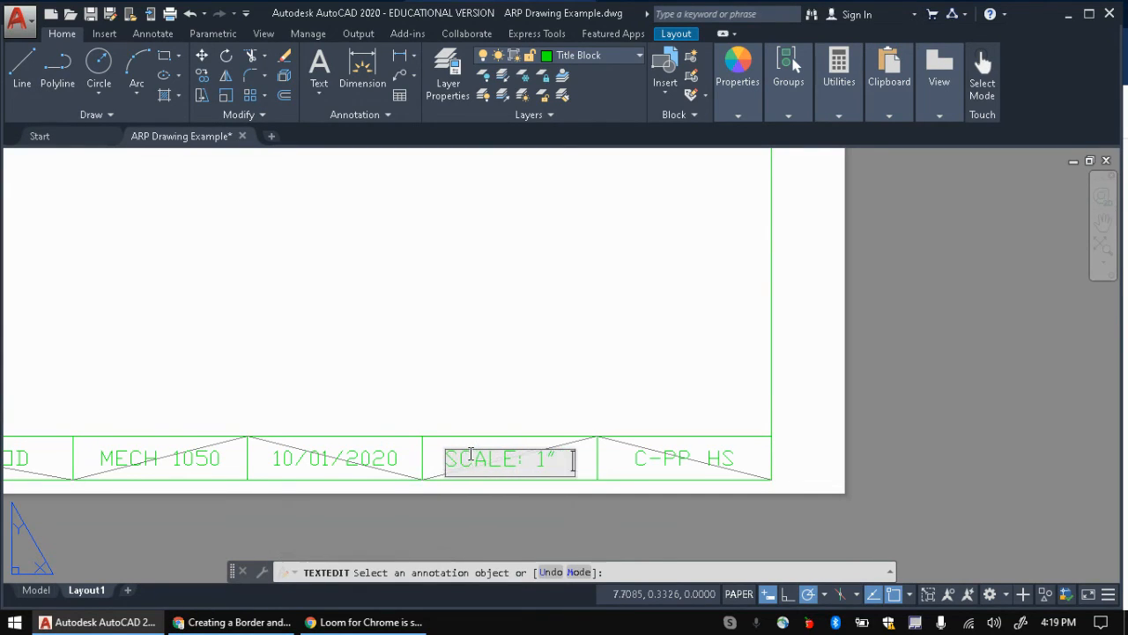
type("\"")
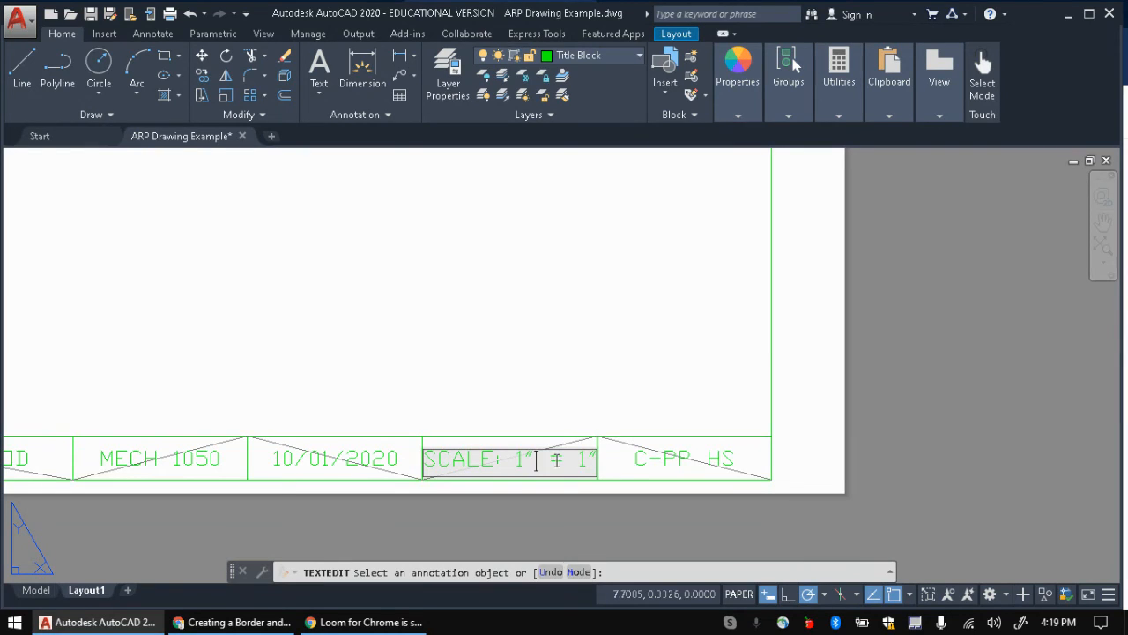
key("Left")
key("Left")
key("Left")
key("Left")
key("Left")
key("BackSpace")
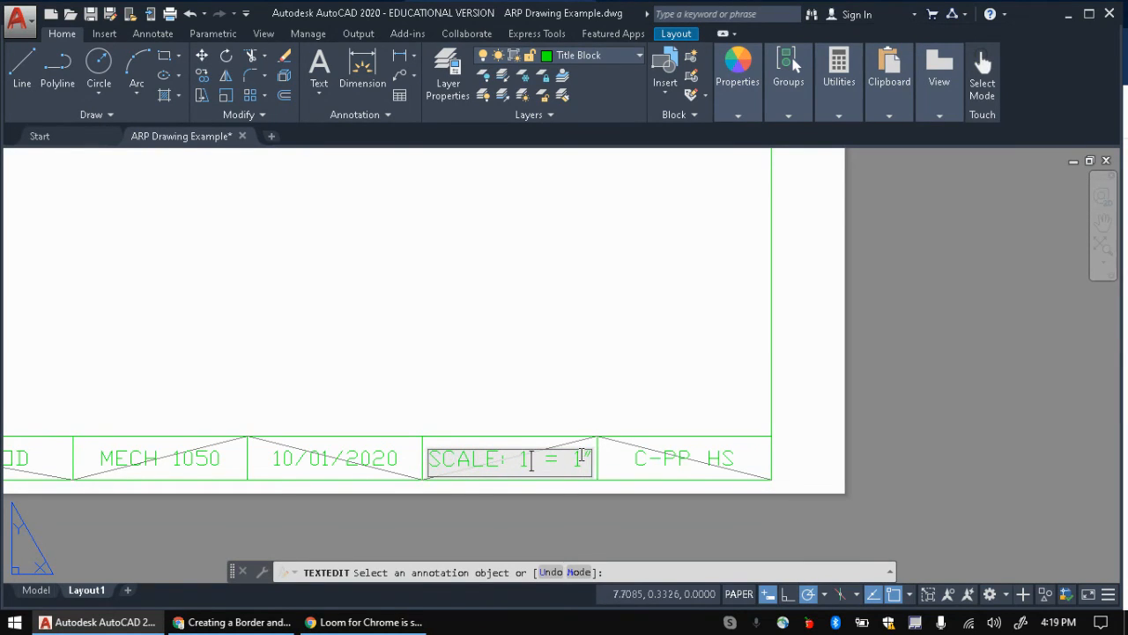
type("\"")
key("Delete")
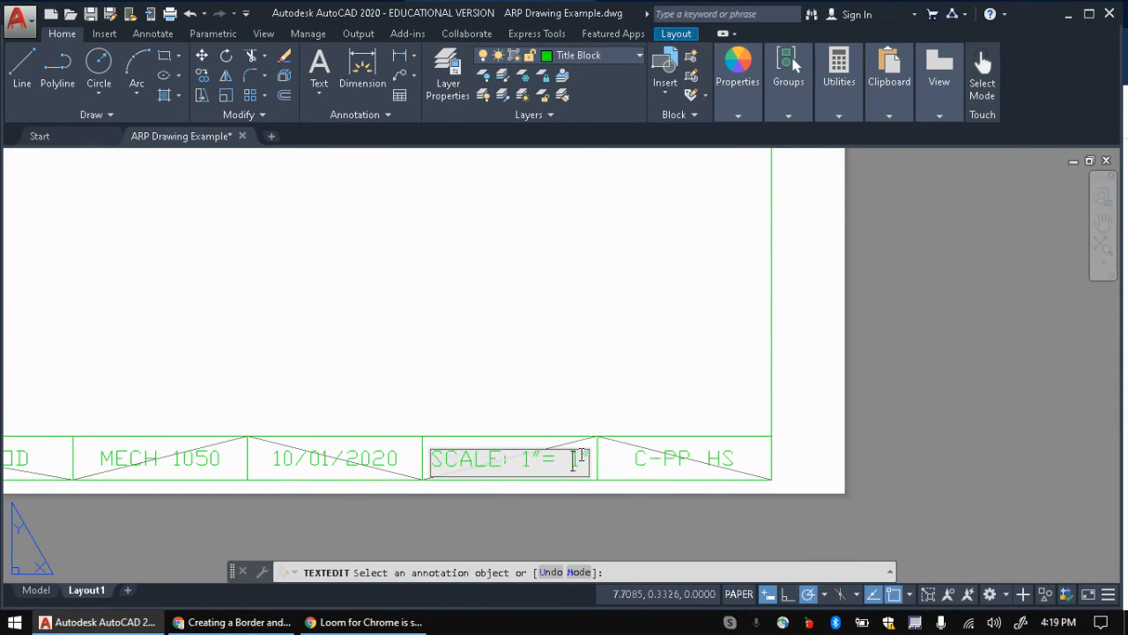
key("Delete")
left_click(680, 419)
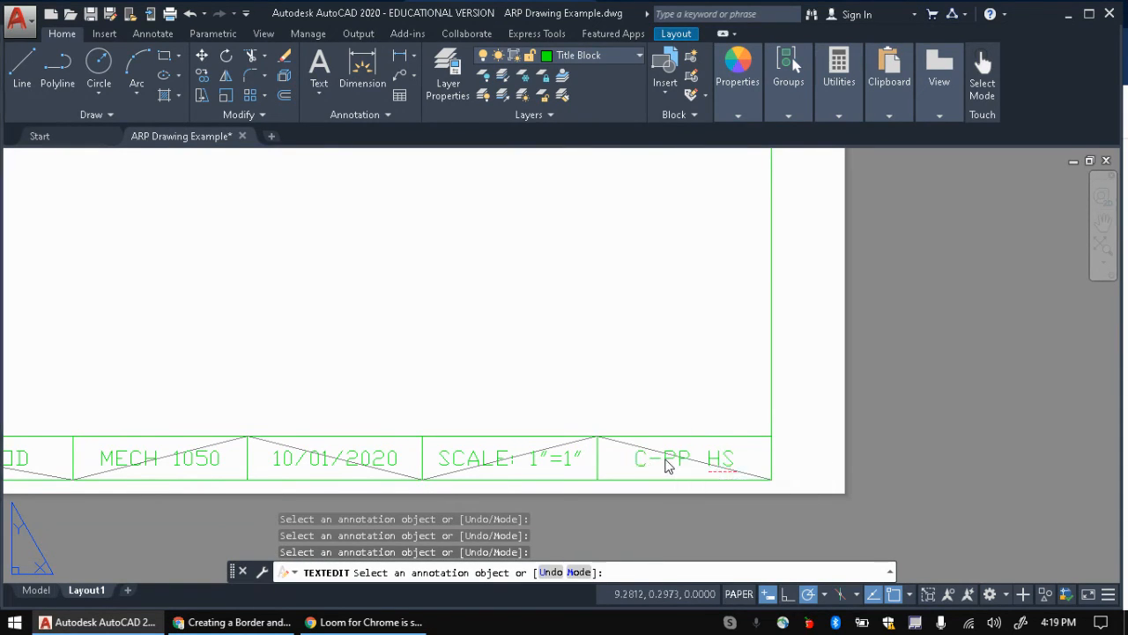
Step: Replace the last cell's C-PP HS label with ARP EXERCISE
left_click(667, 462)
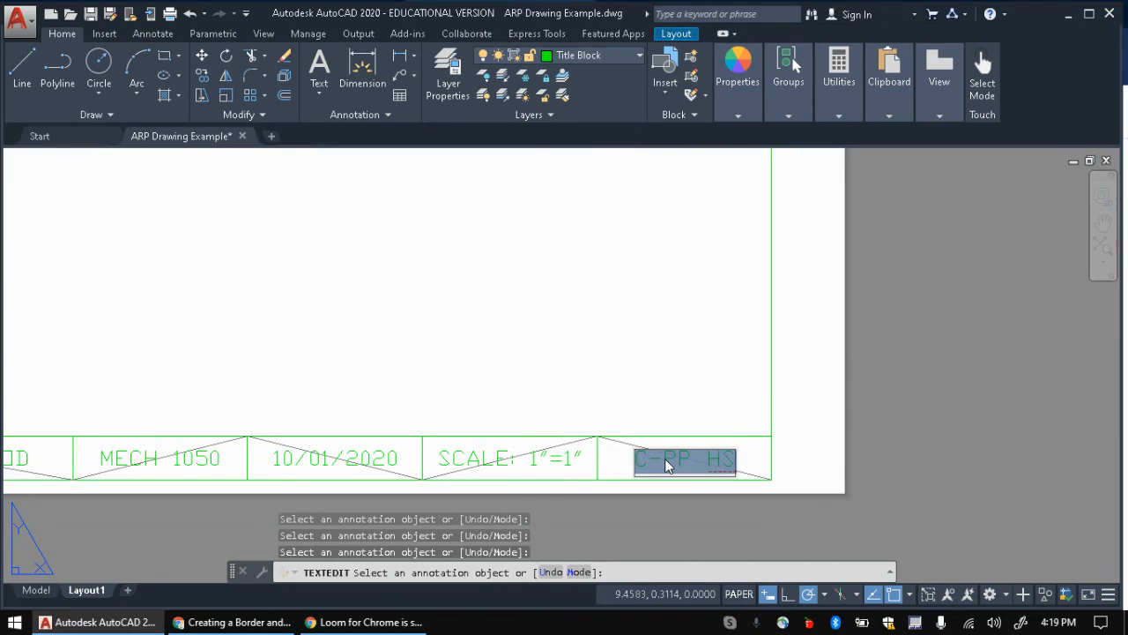
type("O")
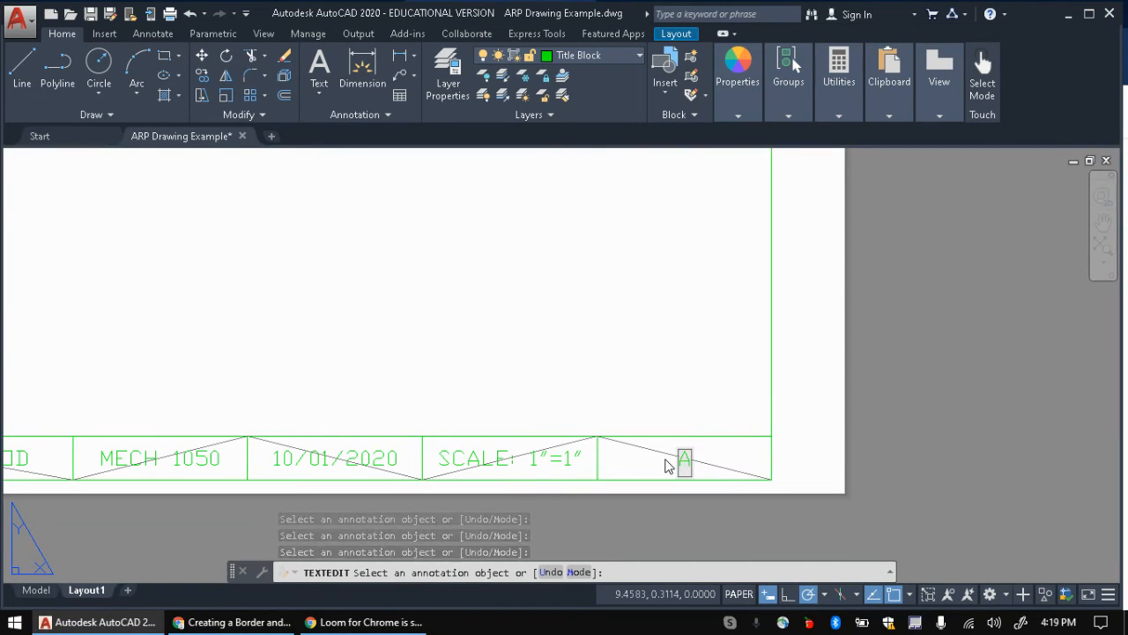
type("RP PRAC")
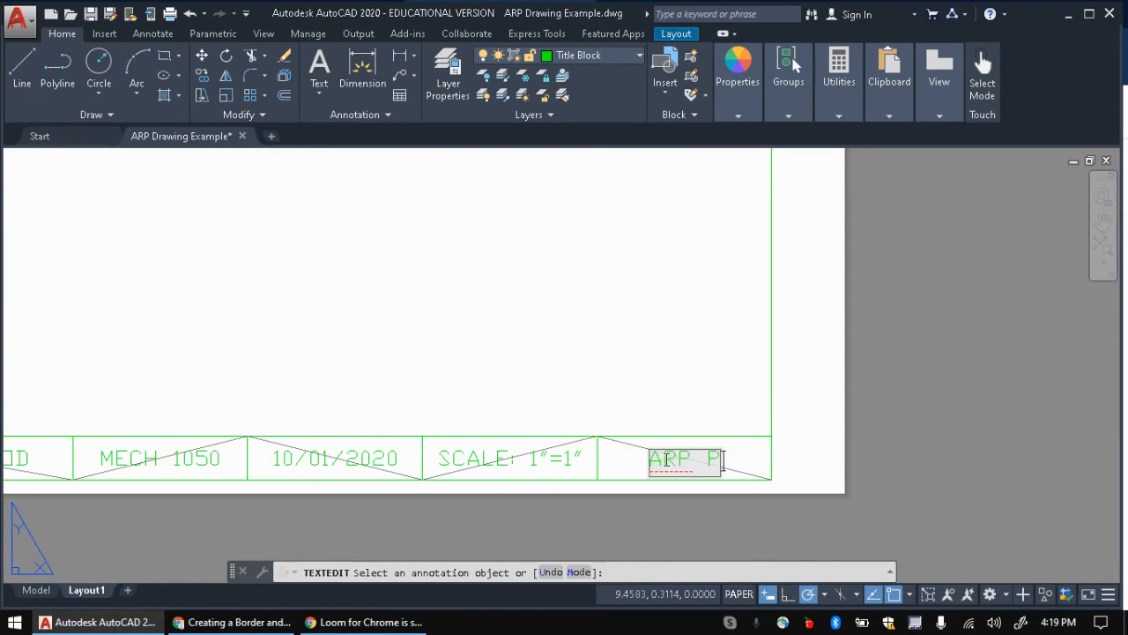
key("BackSpace")
key("BackSpace")
key("BackSpace")
key("BackSpace")
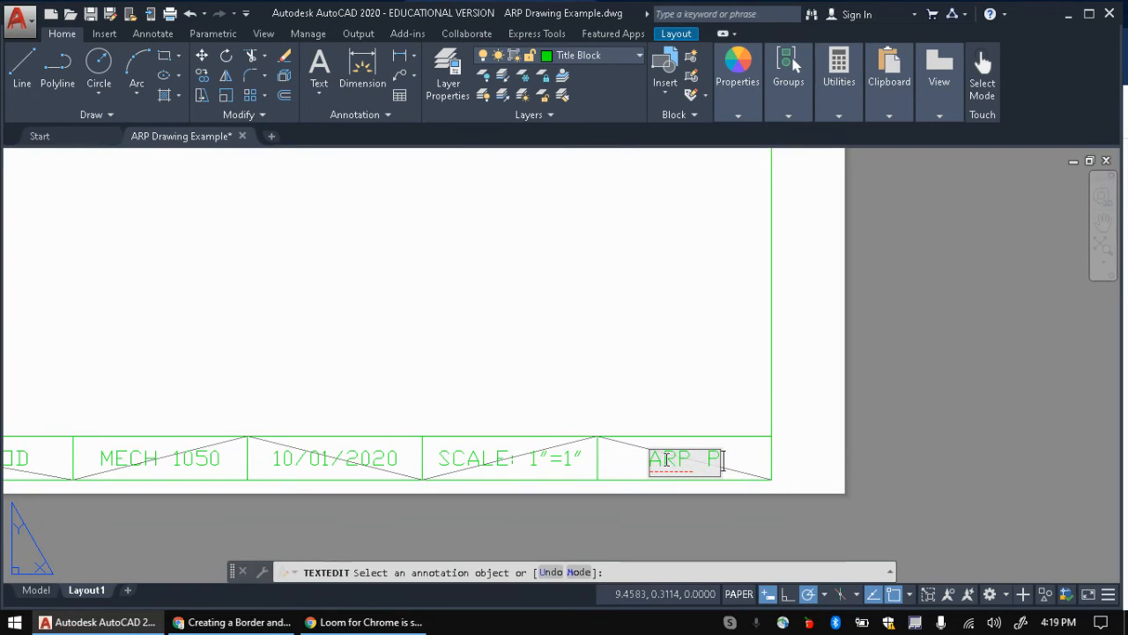
type("EXERCISE")
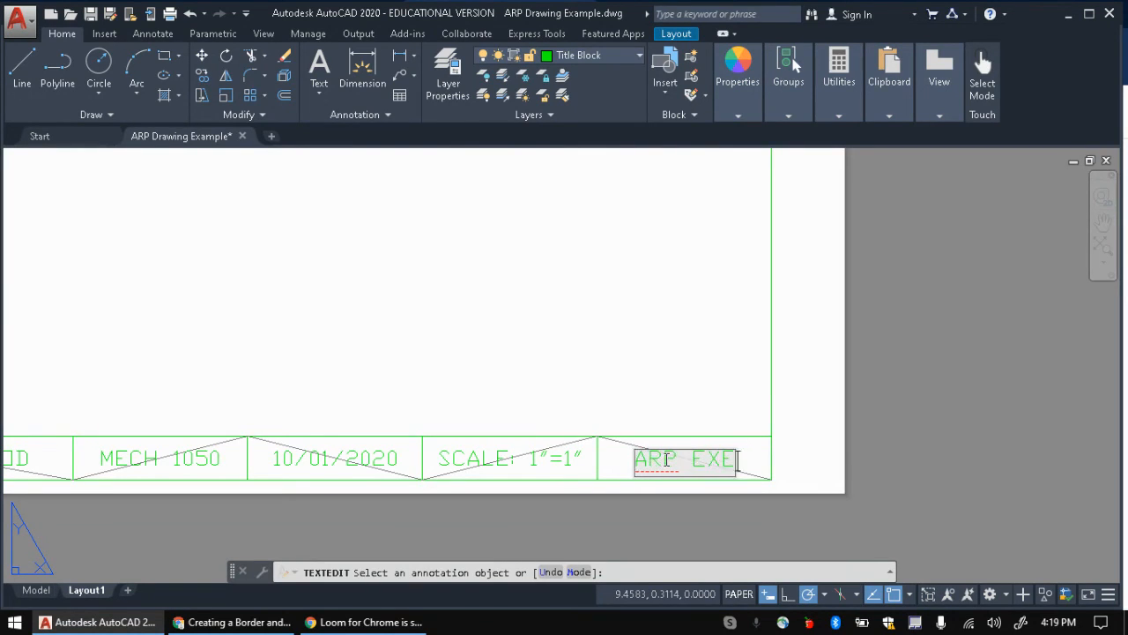
left_click(815, 439)
Step: Activate the layout viewport and zoom it to show everything with ZOOM All
scroll(749, 406, "down", 3)
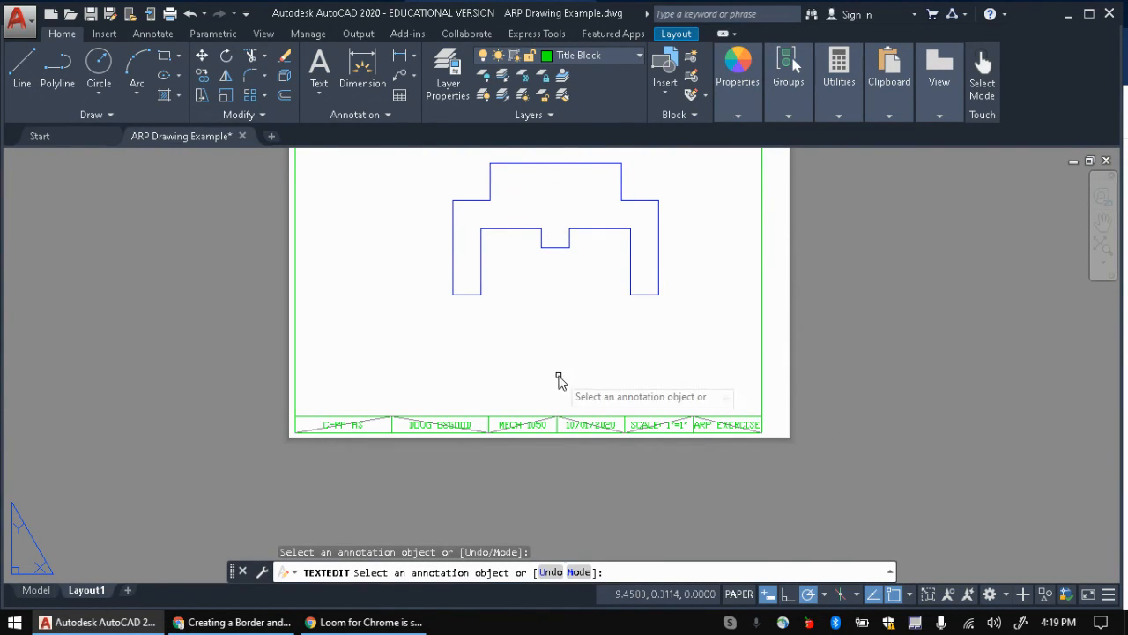
middle_click_drag(471, 335, 481, 426)
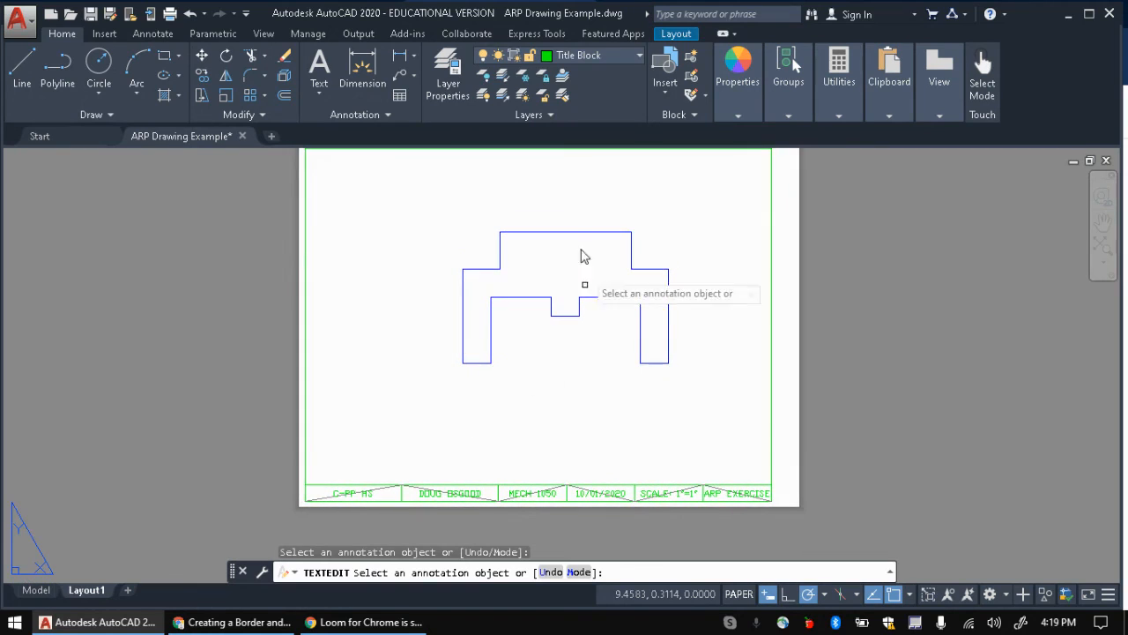
middle_click_drag(788, 273, 784, 315)
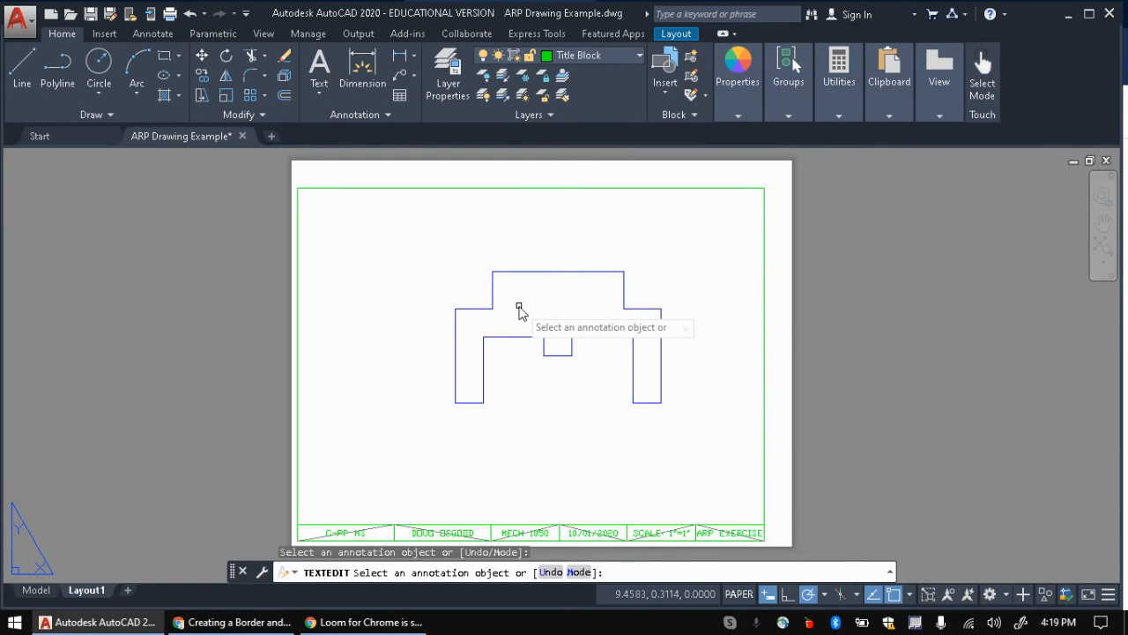
left_click(739, 593)
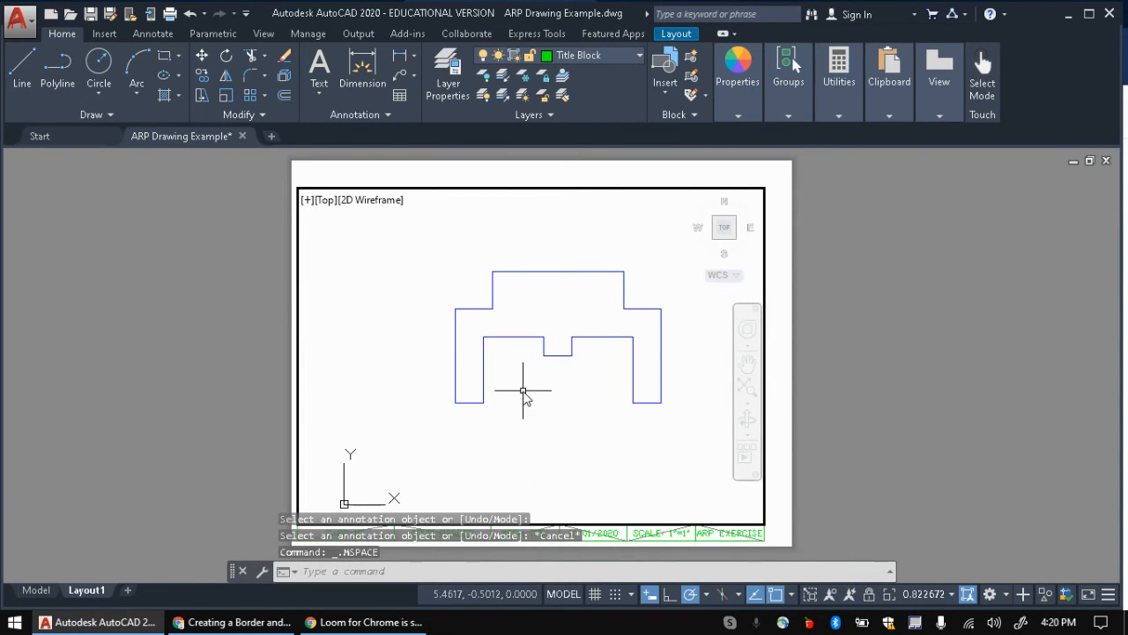
key("Return")
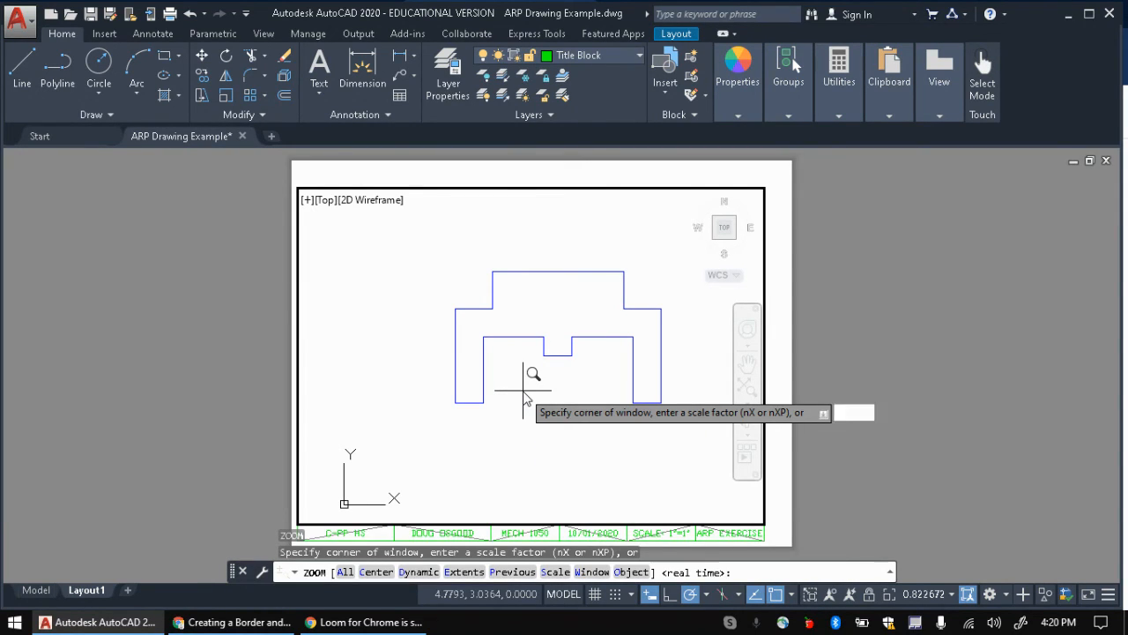
type("C")
key("Return")
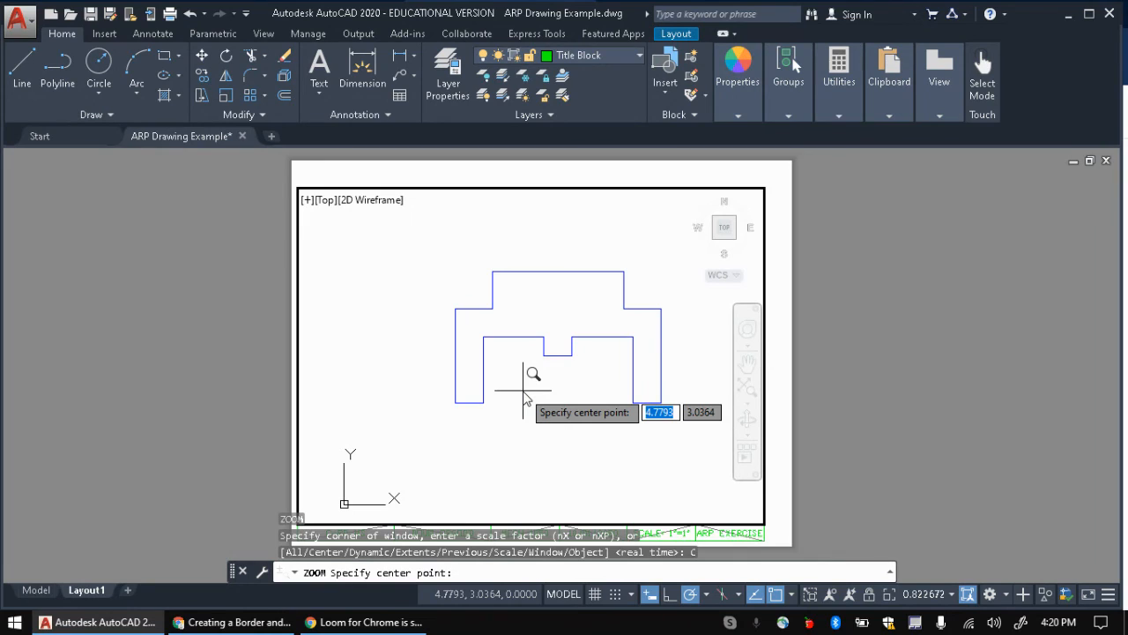
key("Escape")
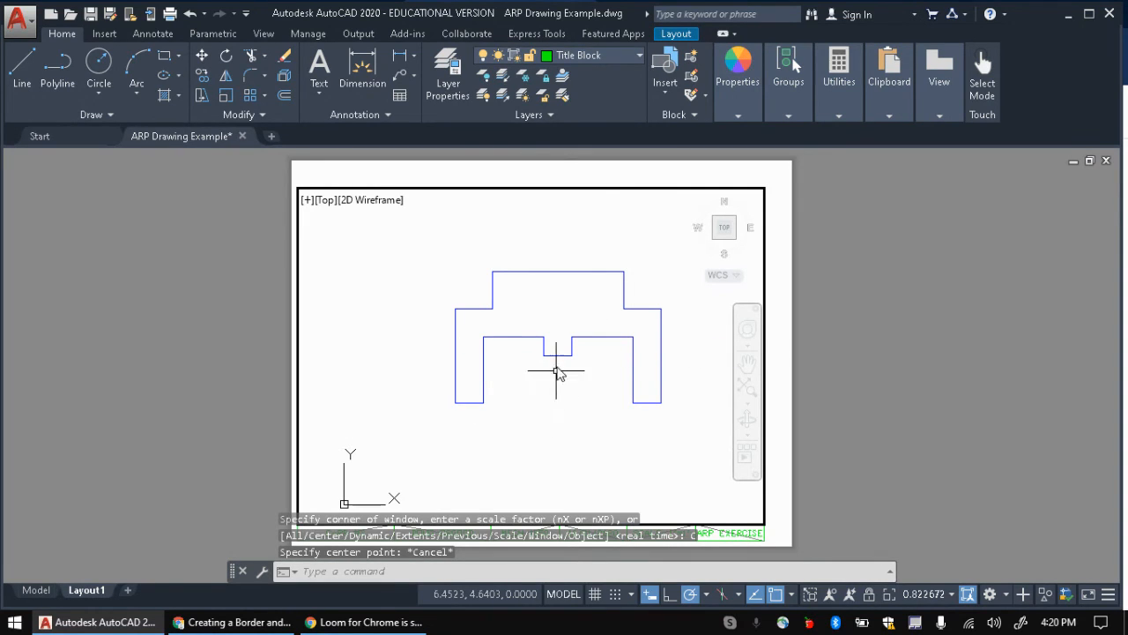
type("z")
key("Return")
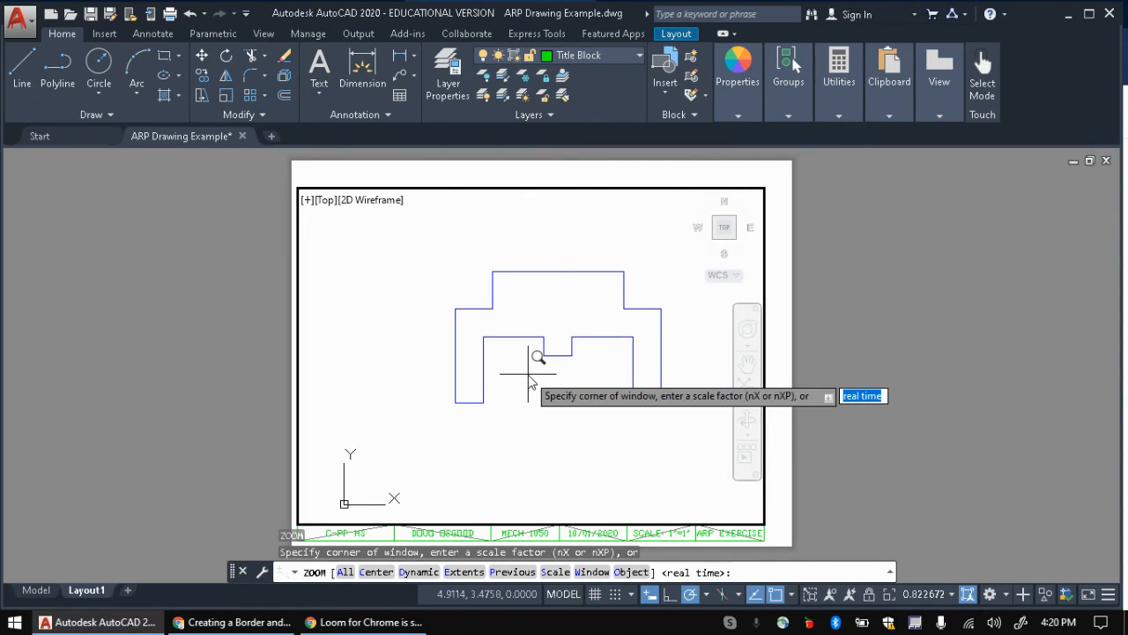
type("a")
key("Return")
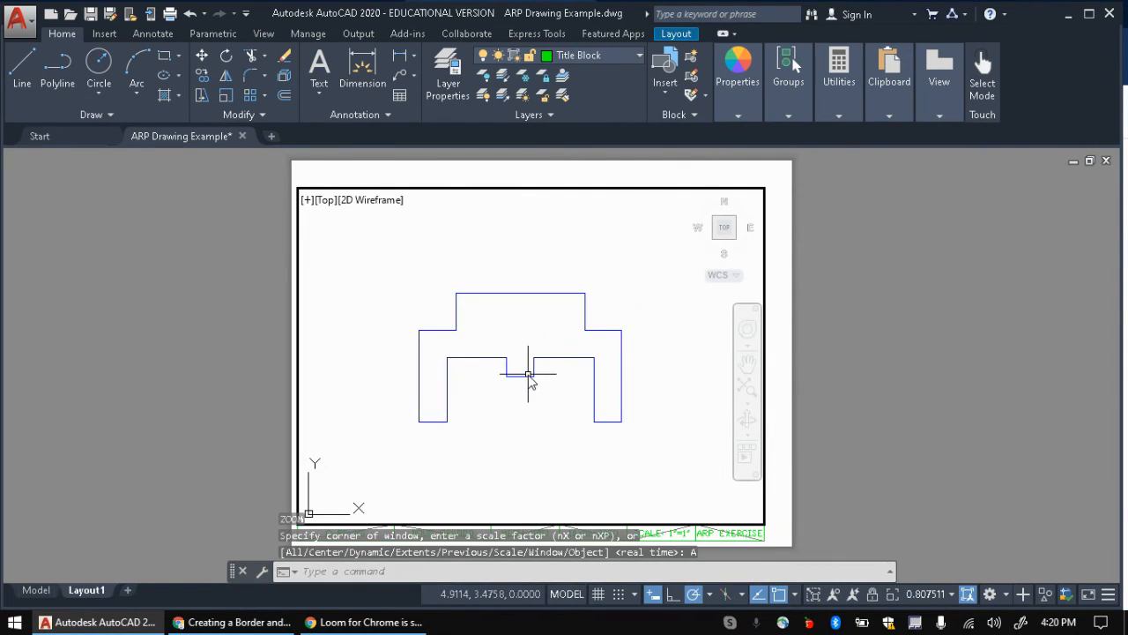
Step: Set the viewport scale to 1:1 and return to paper space
left_click(941, 595)
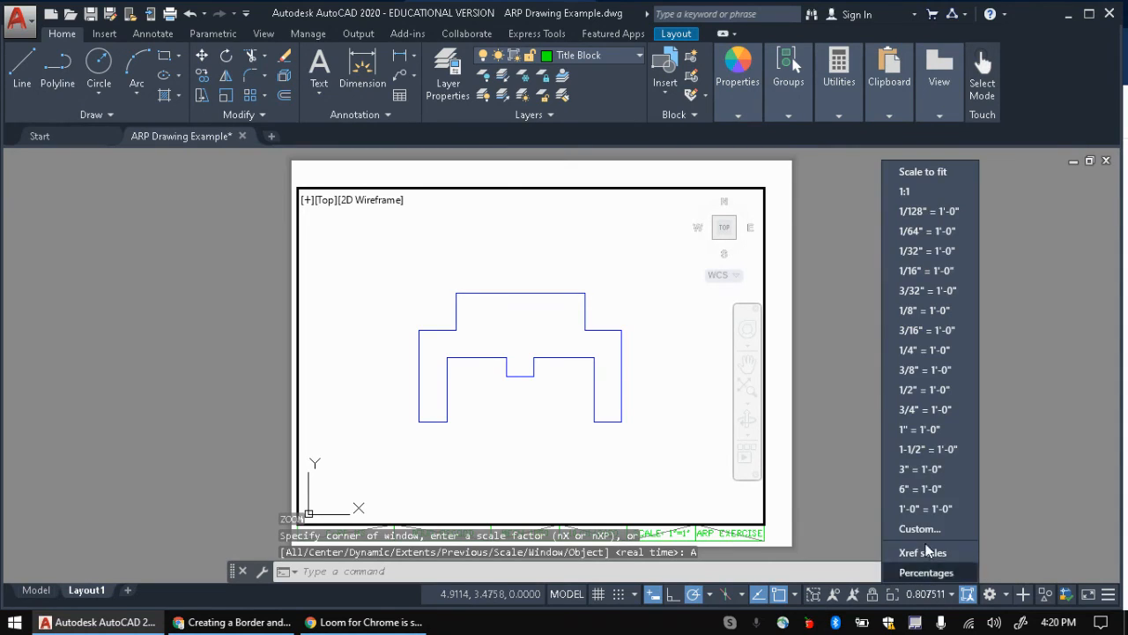
left_click(915, 190)
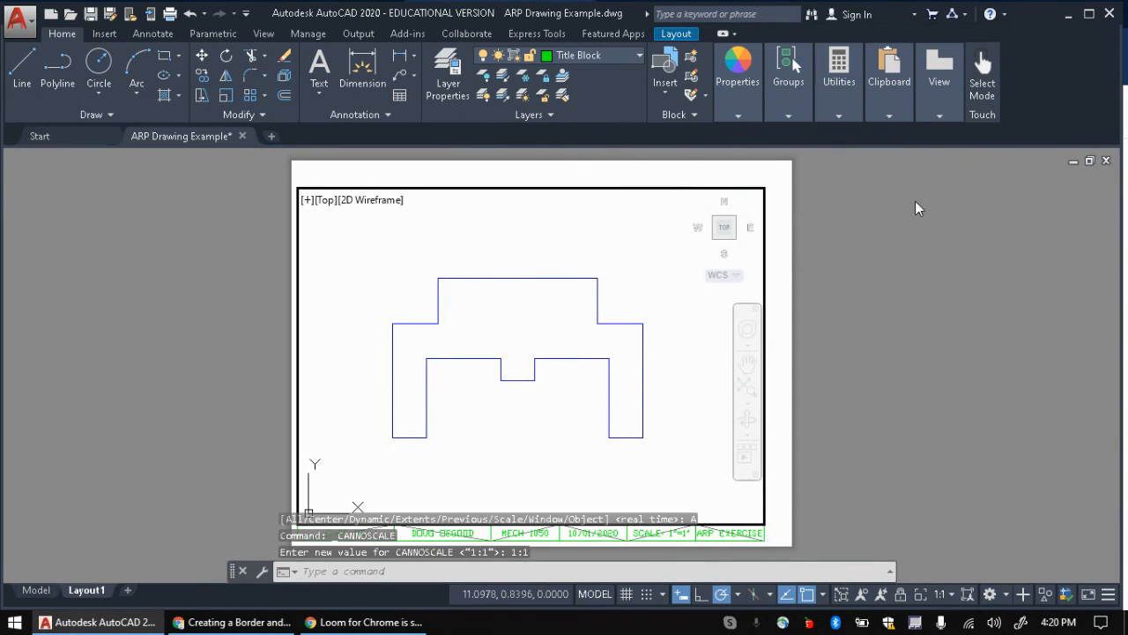
left_click(597, 594)
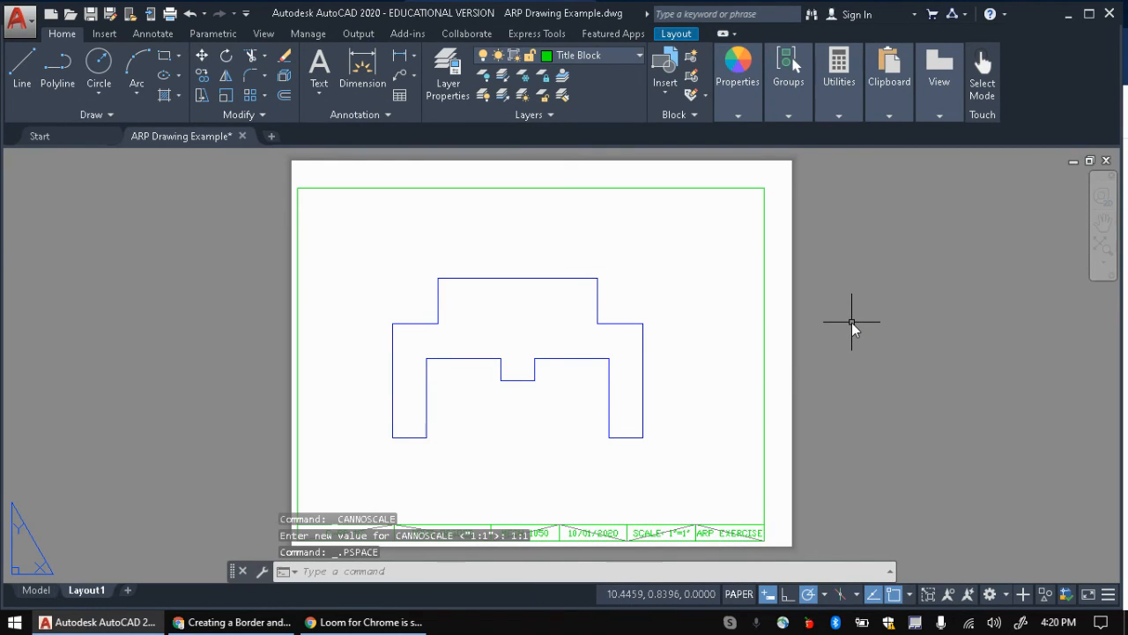
Step: Preview Layout1 as an AutoCAD PDF plot of the extents, centred, at 1:1 with monochrome.ctb
type("plot")
key("Return")
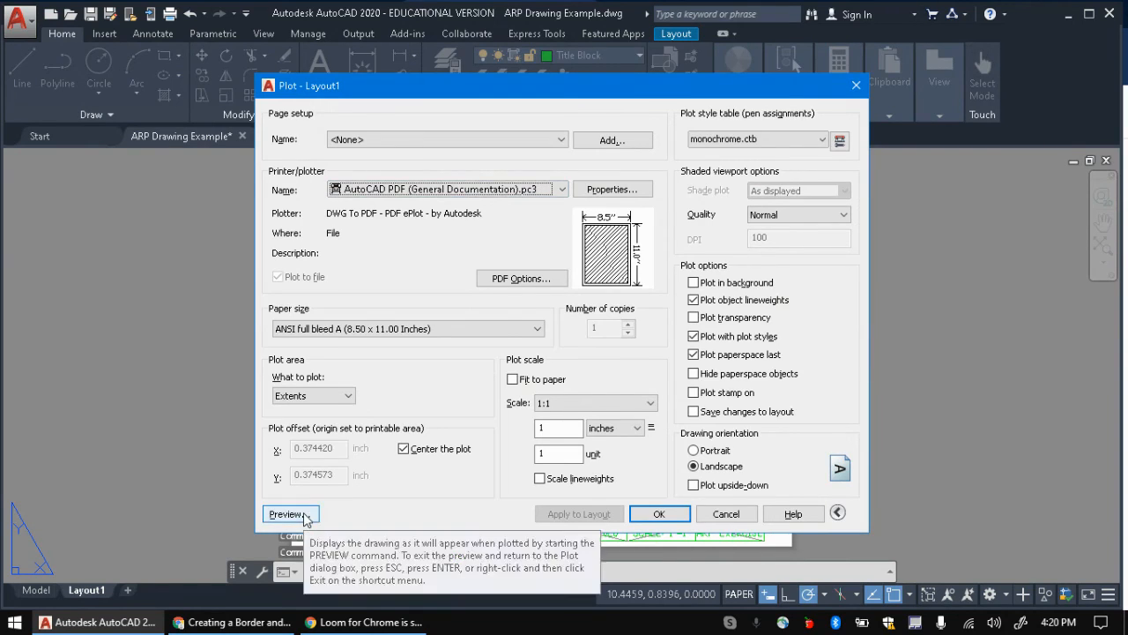
left_click(283, 515)
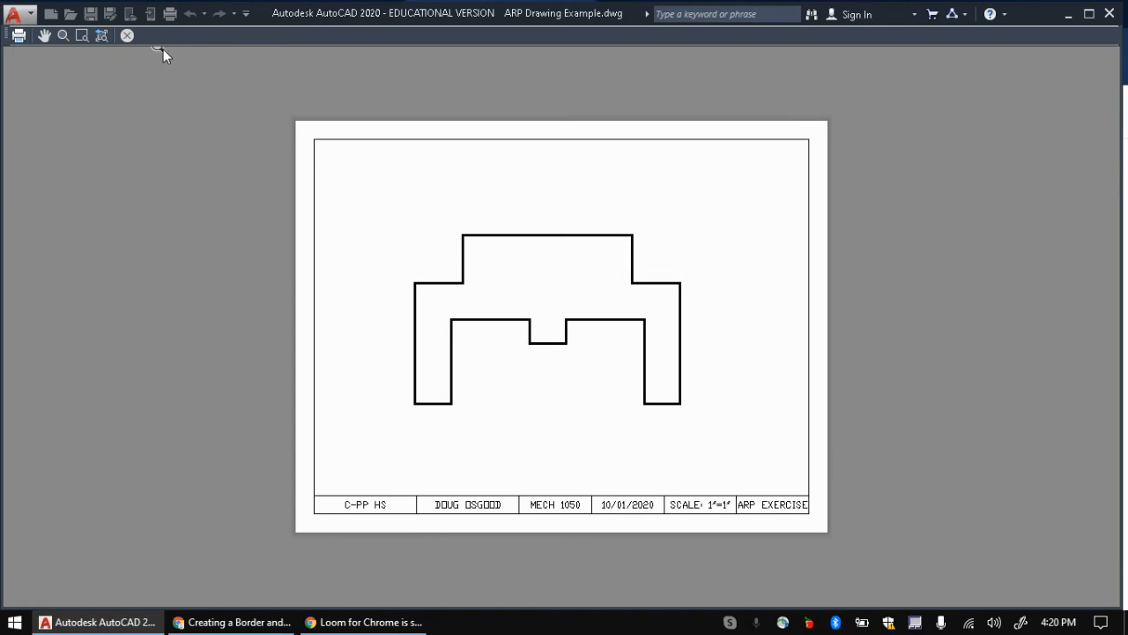
Step: Plot Layout1 over the existing ARP Drawing Example-Layout1.pdf, then close the PDF viewer
left_click(15, 37)
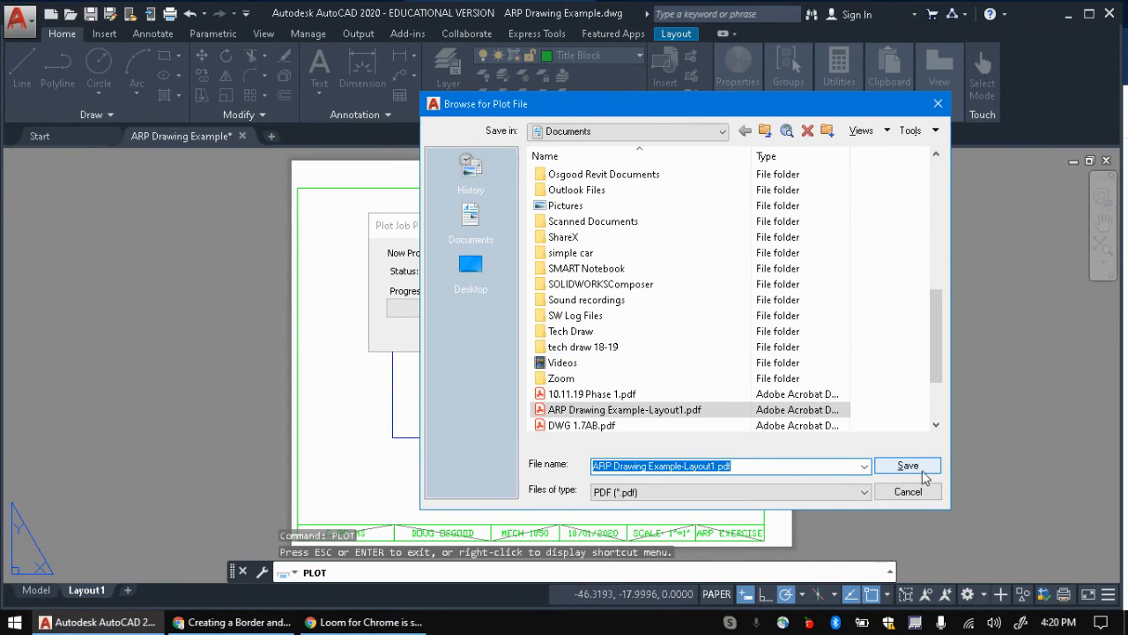
left_click(908, 465)
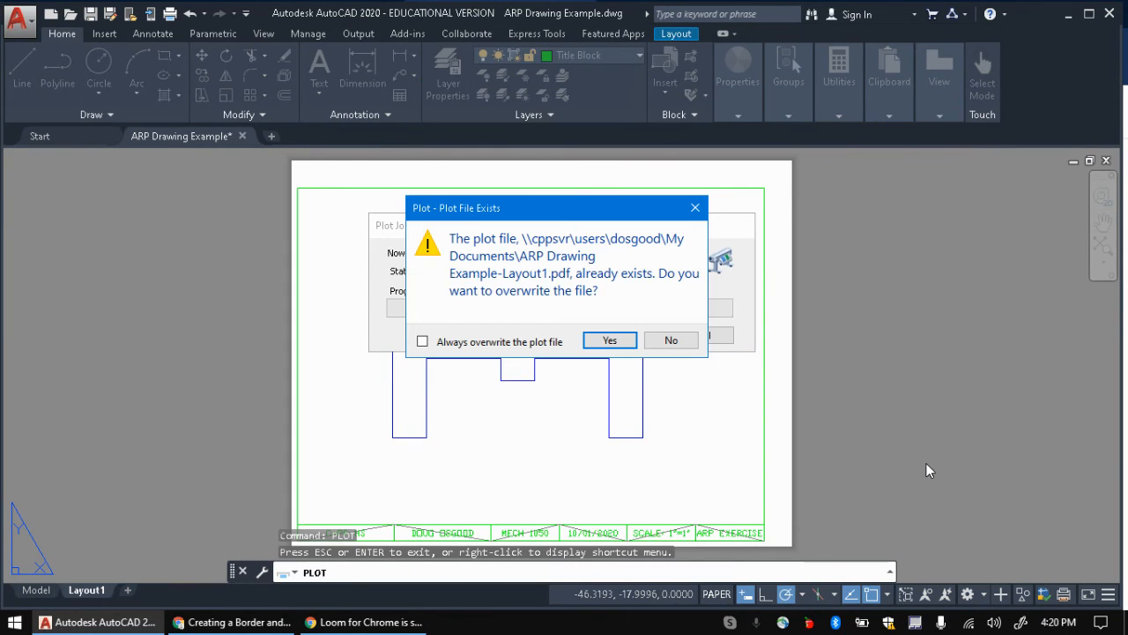
left_click(597, 341)
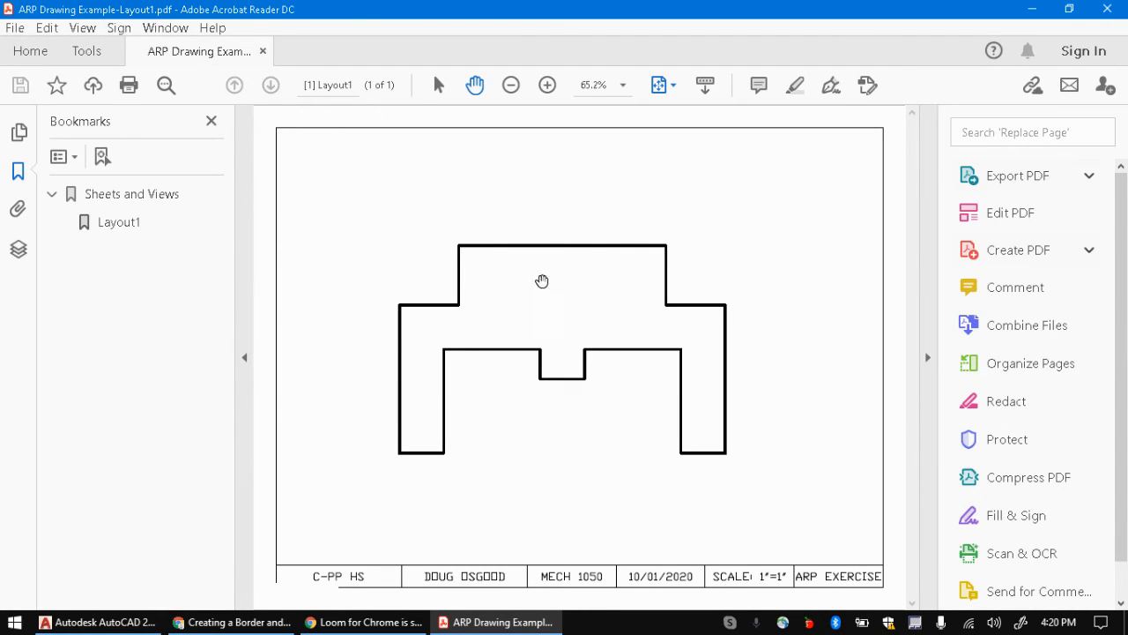
left_click(1107, 9)
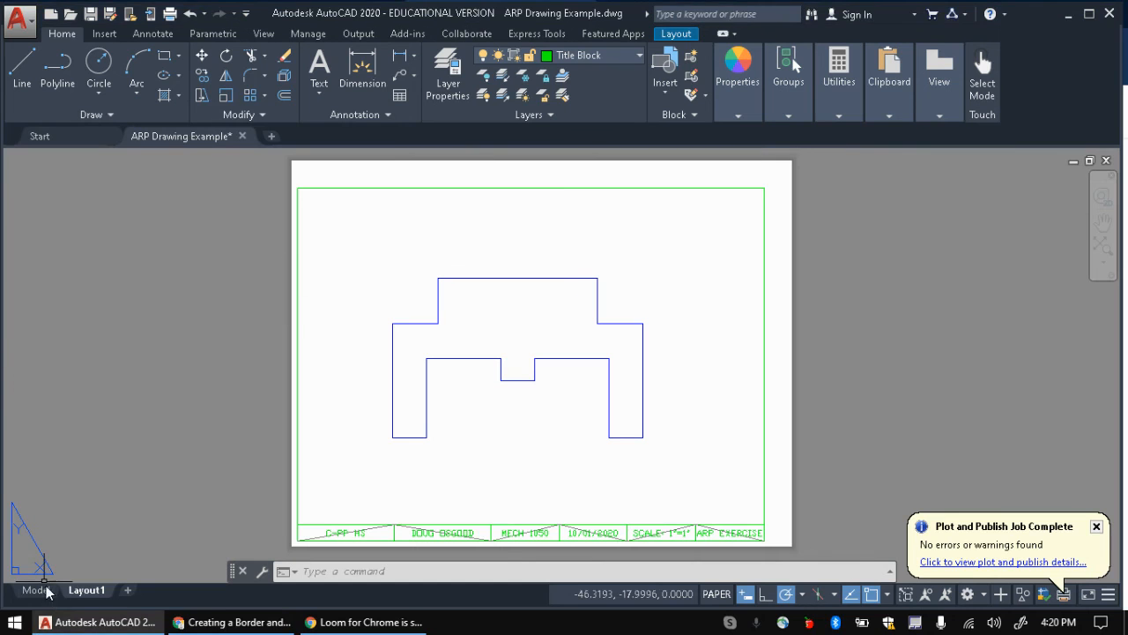
left_click(265, 622)
scroll(449, 326, "up", 15)
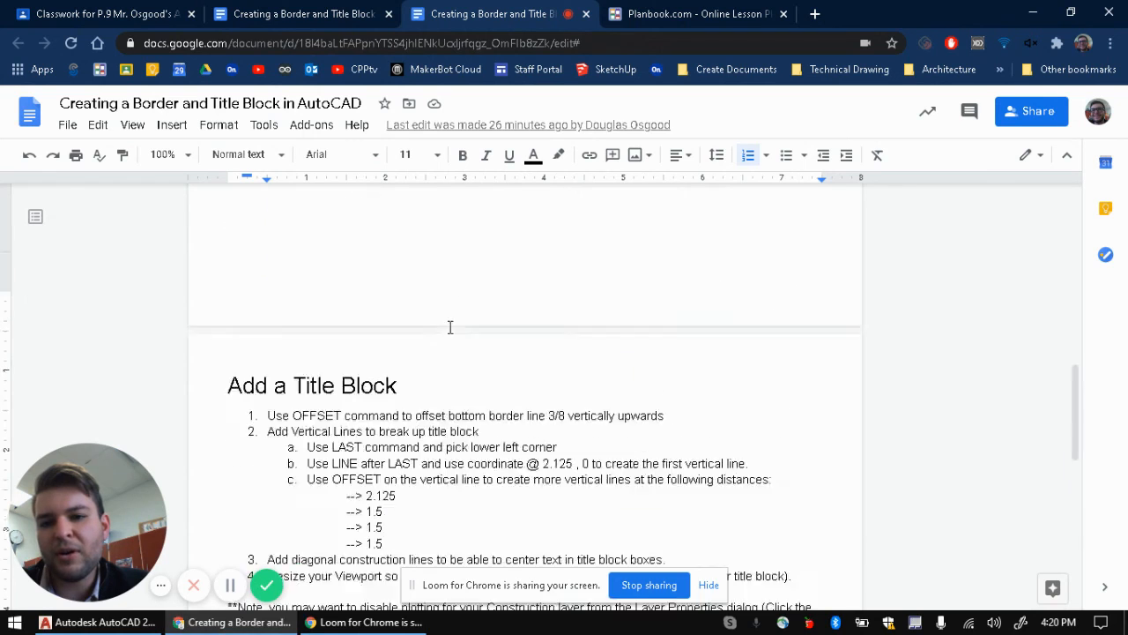
scroll(448, 323, "up", 1)
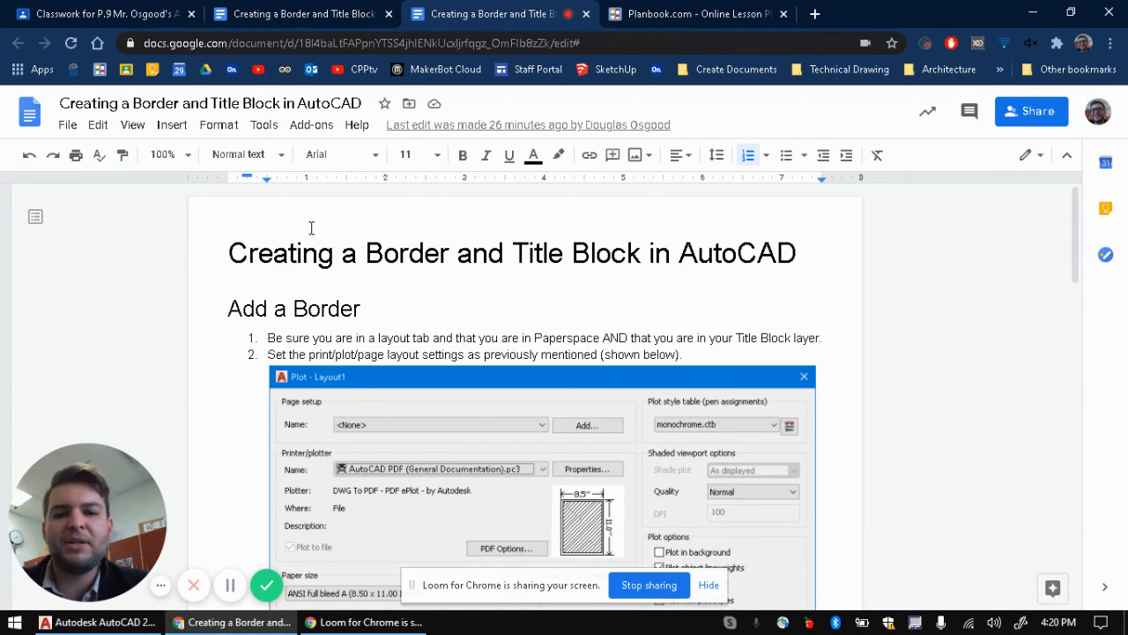
scroll(340, 240, "down", 2)
scroll(339, 241, "up", 2)
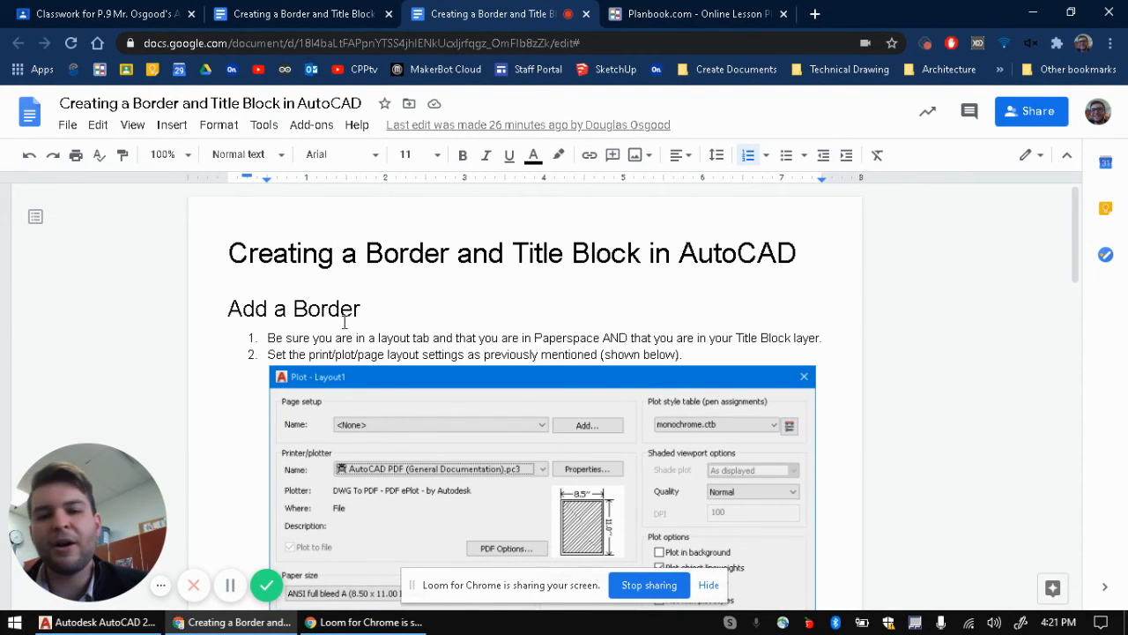
scroll(229, 273, "down", 1)
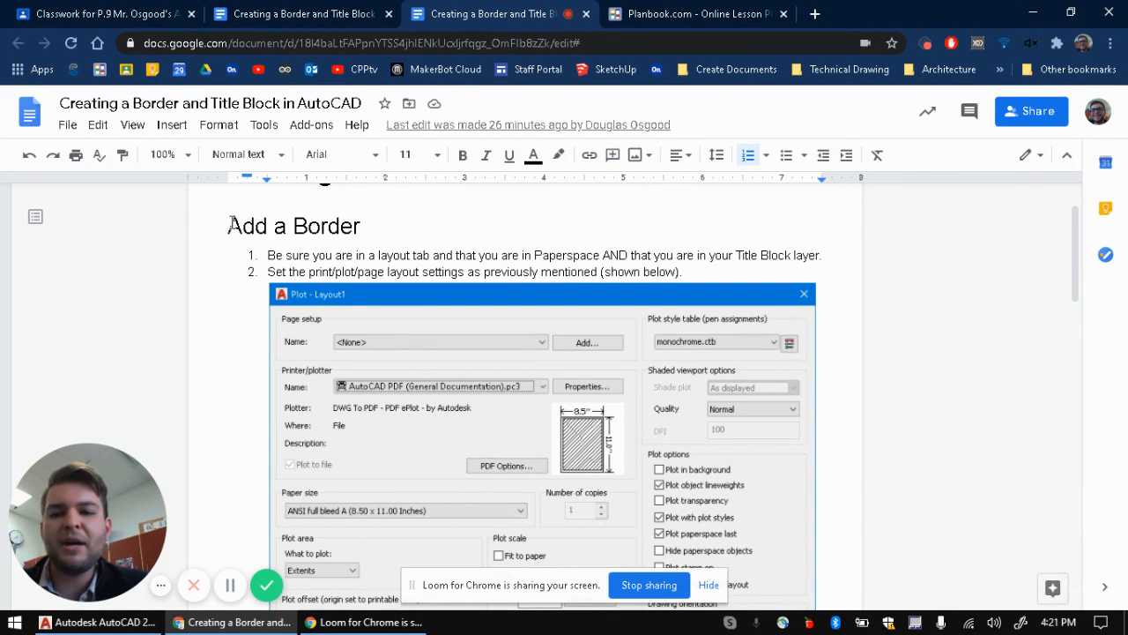
scroll(246, 231, "down", 10)
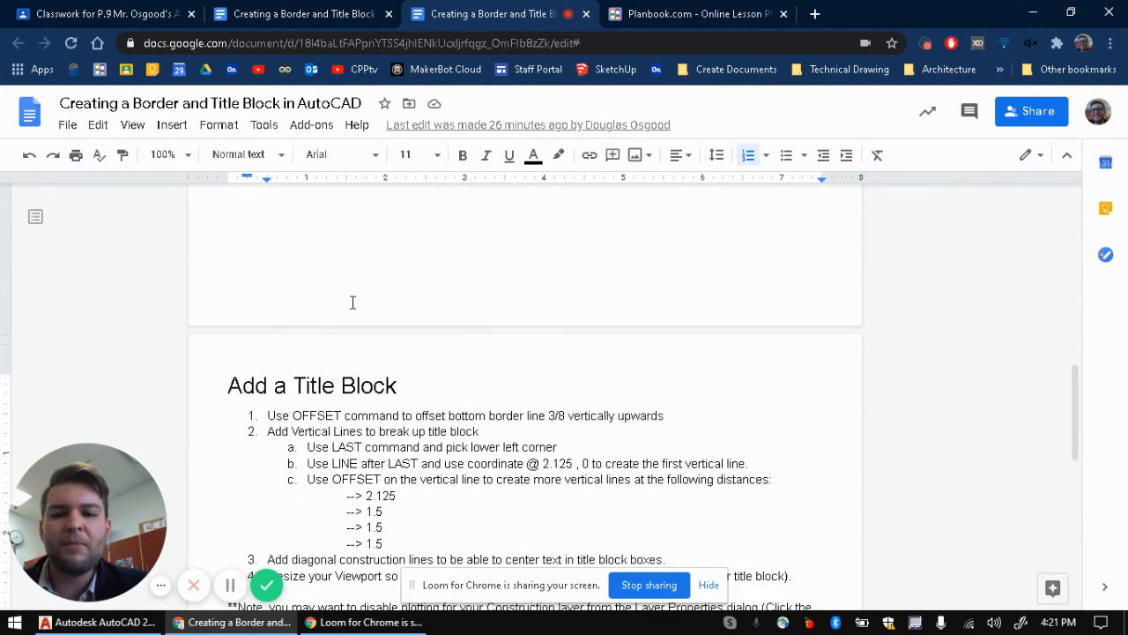
scroll(220, 406, "down", 3)
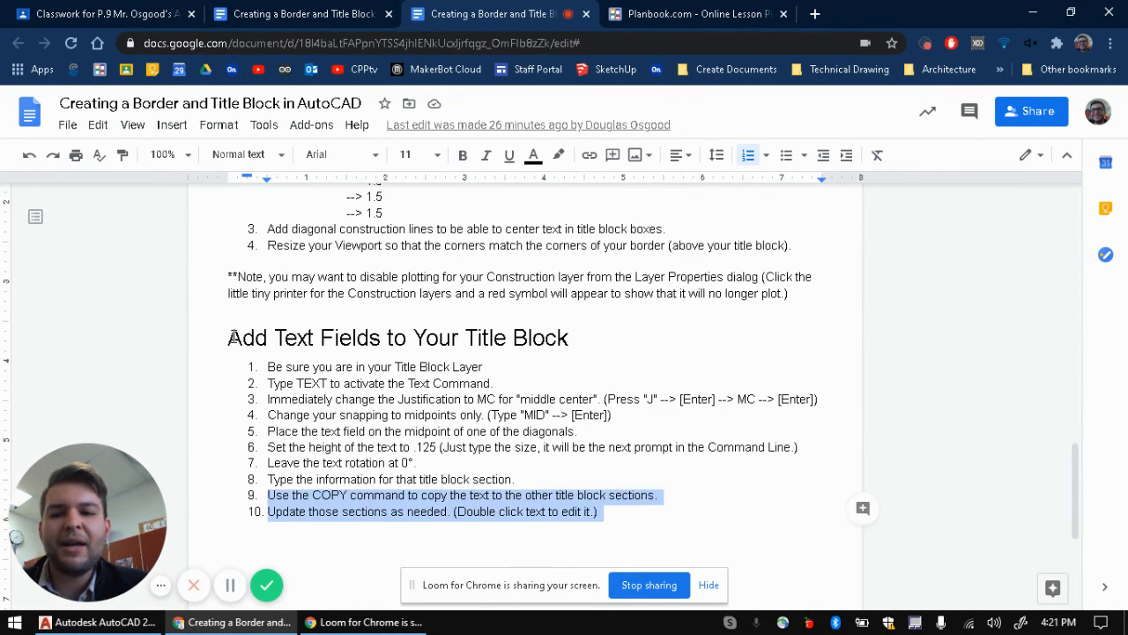
left_click_drag(227, 335, 585, 351)
left_click(591, 295)
scroll(594, 285, "up", 15)
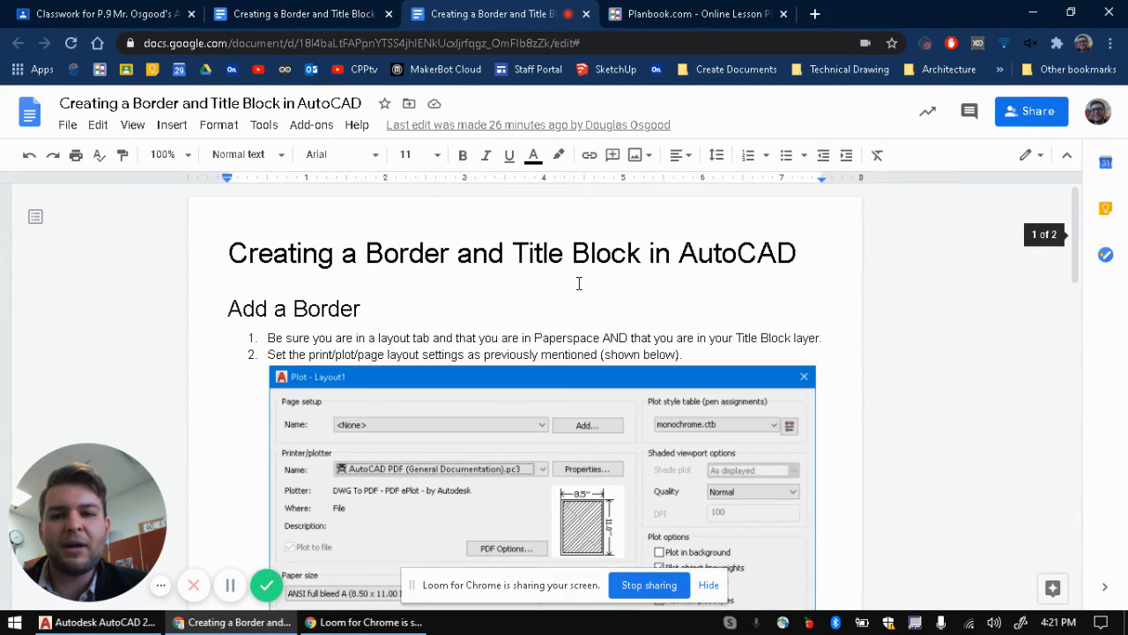
scroll(315, 282, "down", 20)
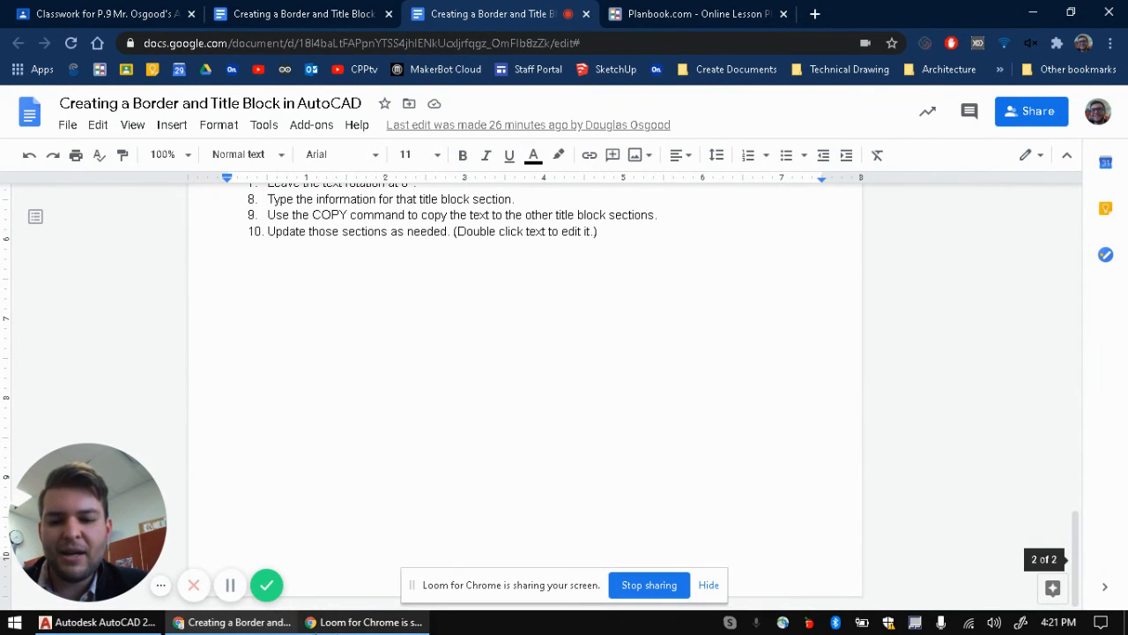
left_click(97, 622)
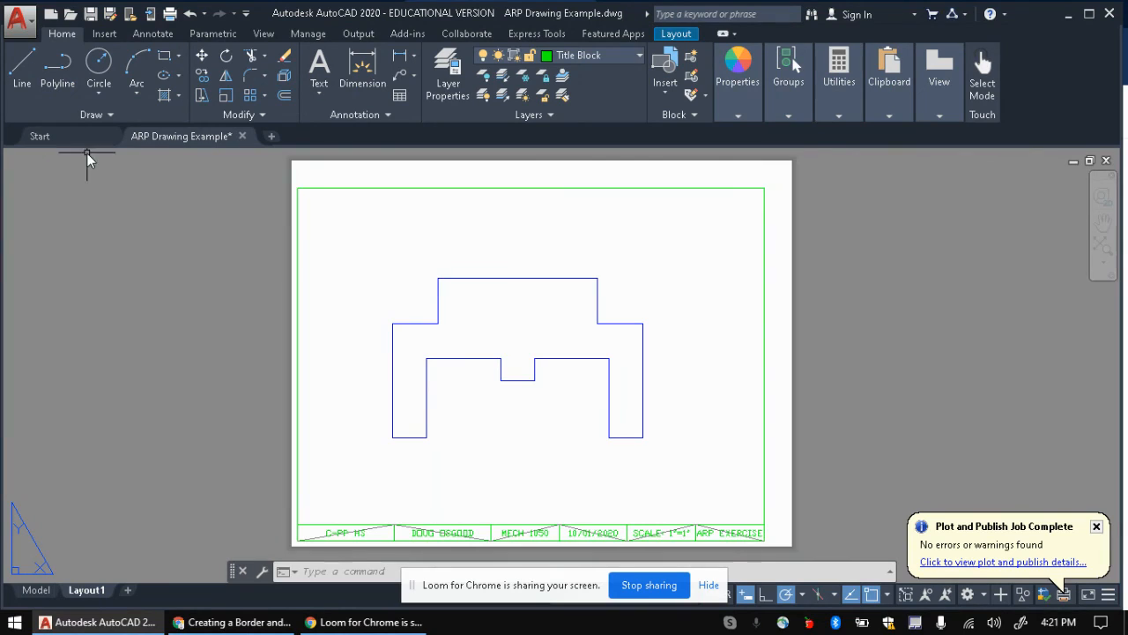
Step: Save the drawing as the template OSGOOD_TEMPLATE_MECH1050.dwt, accepting the default template options
left_click(16, 21)
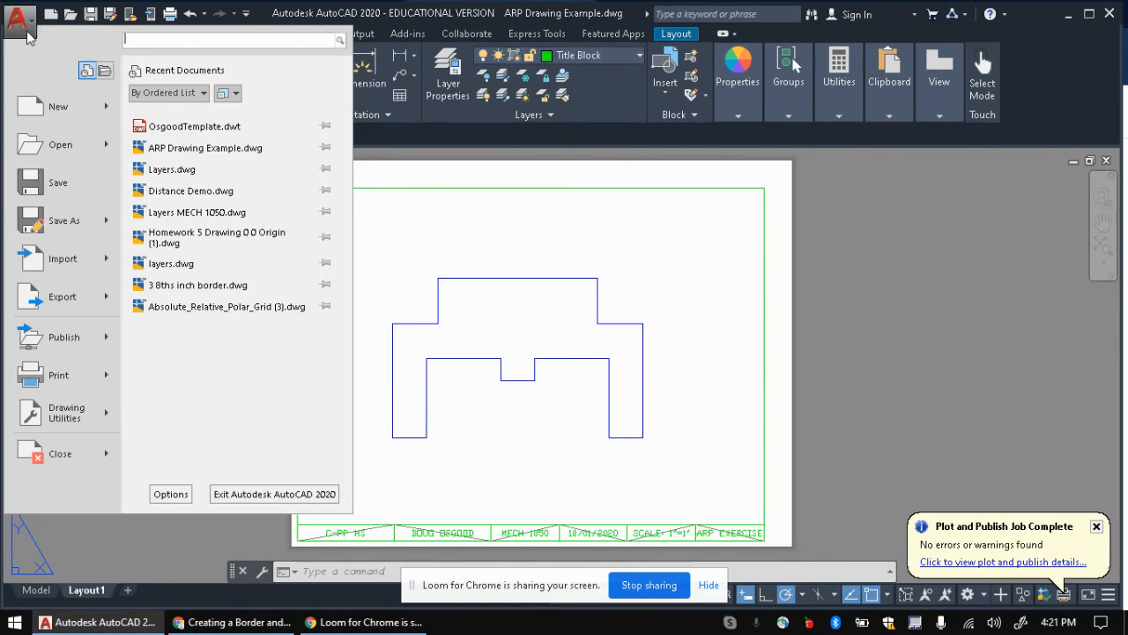
left_click(28, 31)
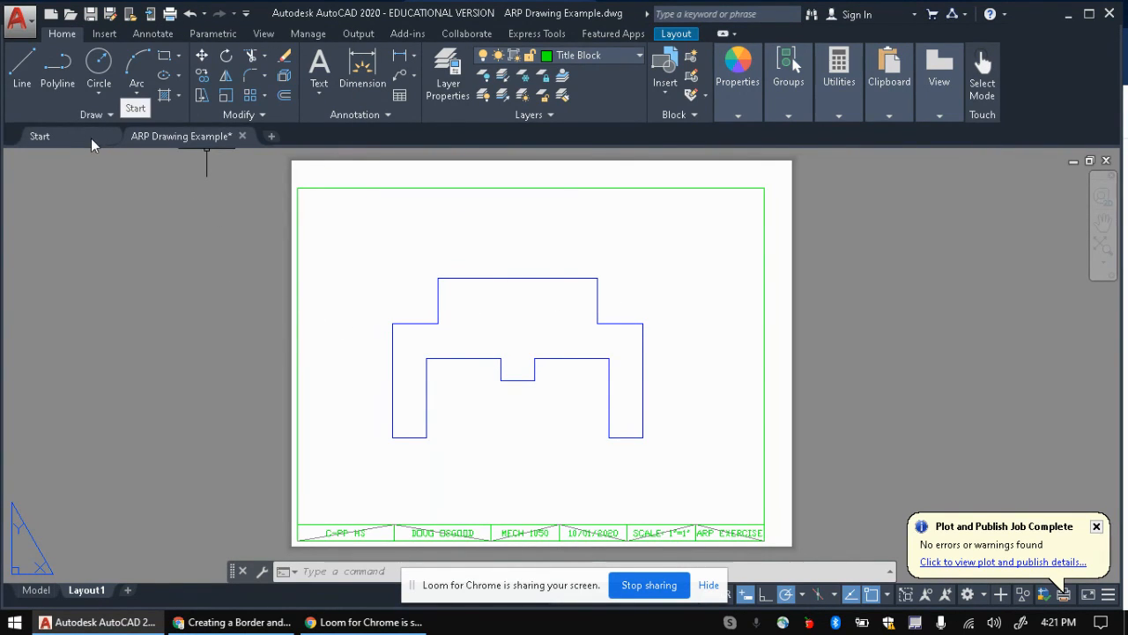
left_click(18, 19)
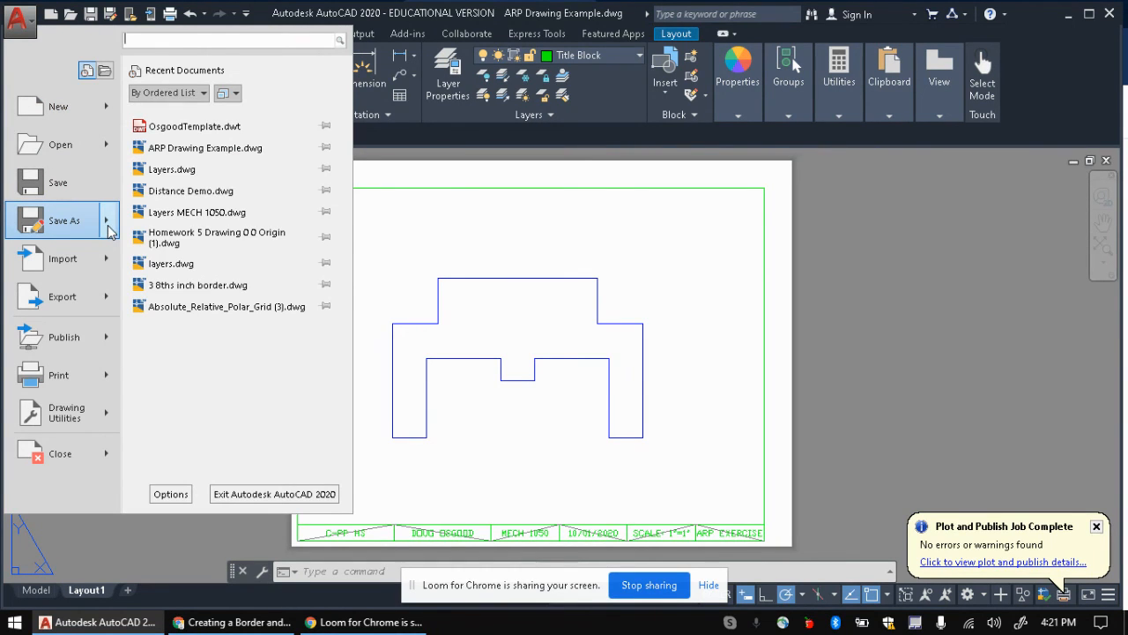
mouse_move(110, 231)
left_click(185, 226)
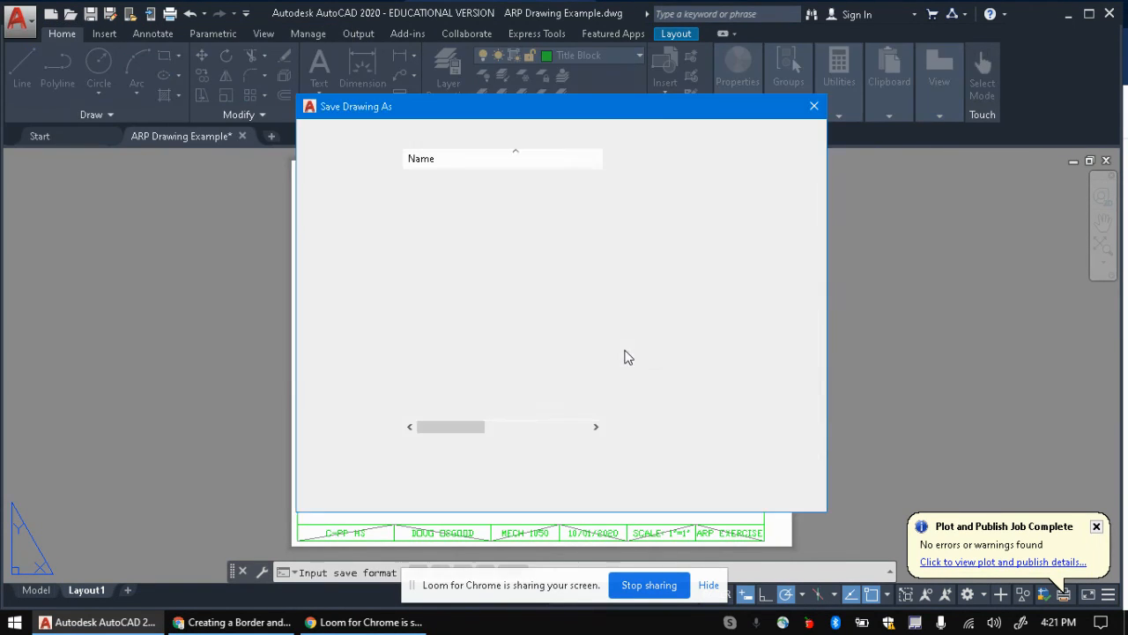
left_click(593, 468)
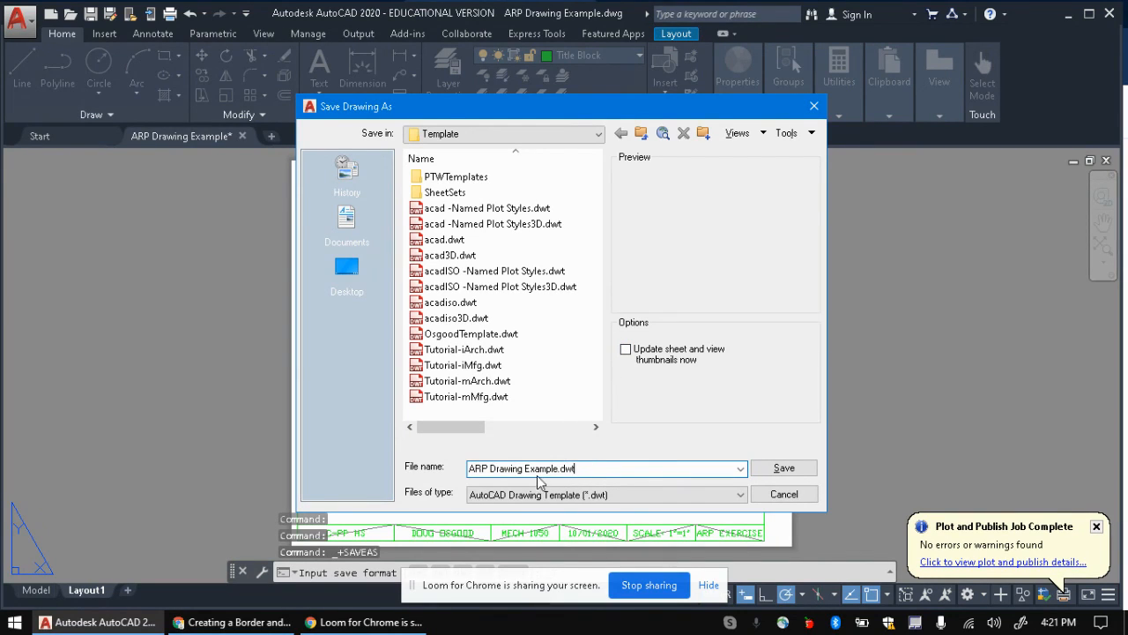
left_click_drag(559, 468, 467, 471)
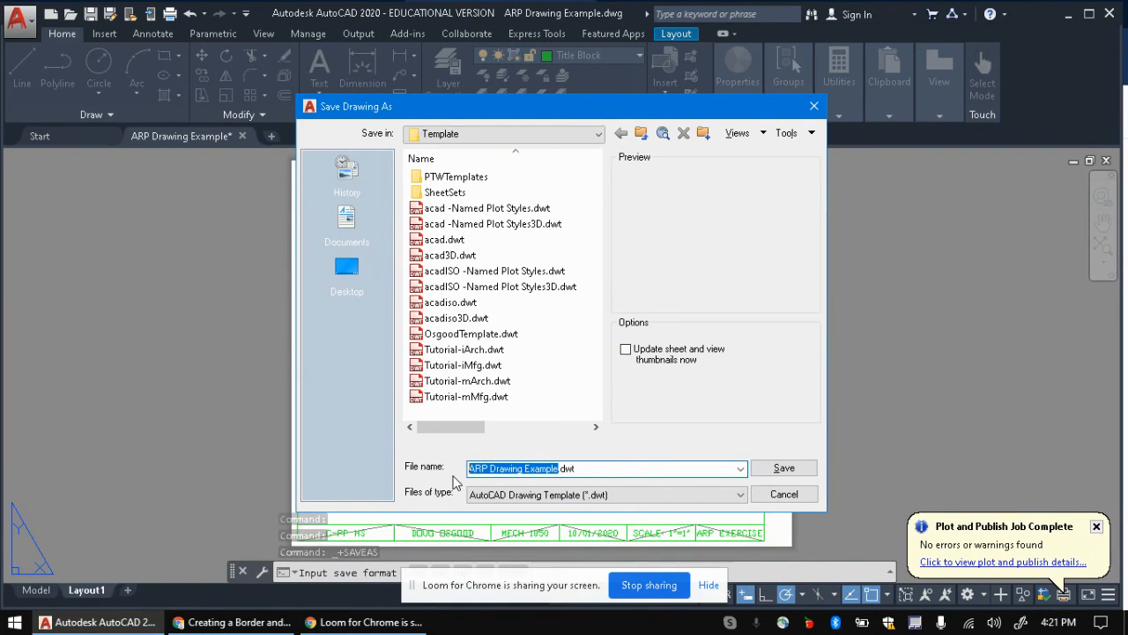
key("BackSpace")
type("OSGOOD_TEMPLATE_MECH1050")
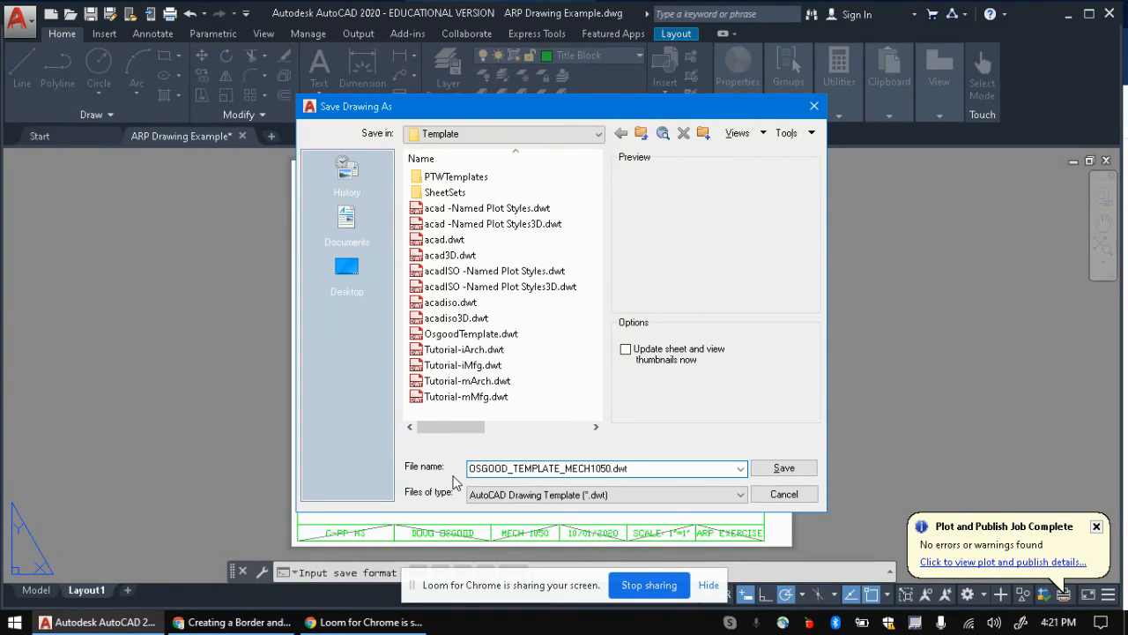
key("Return")
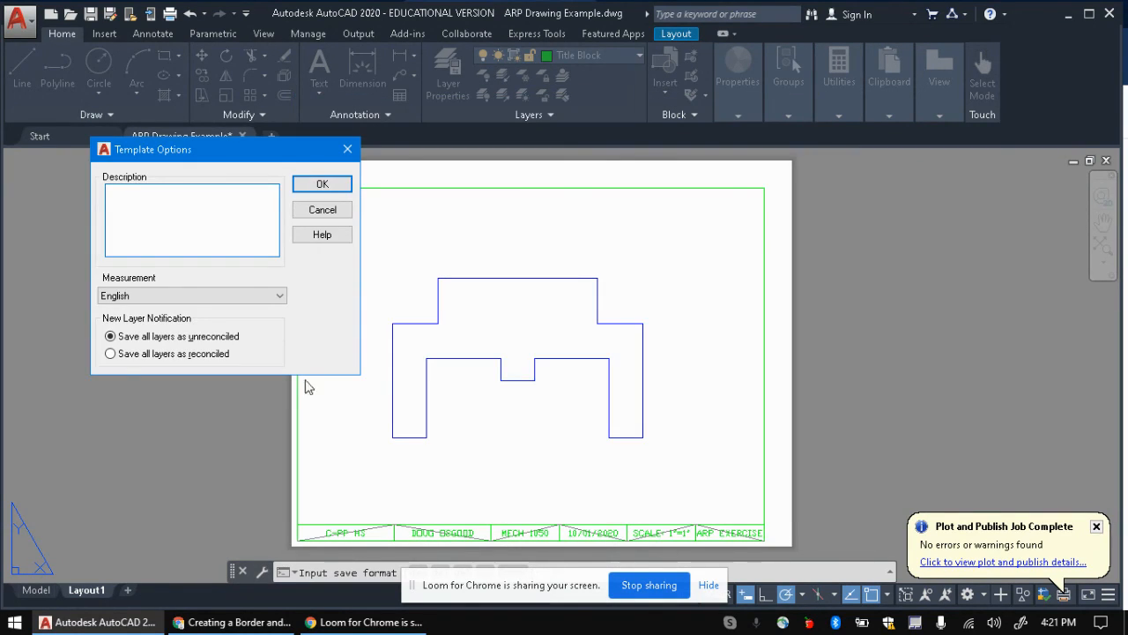
left_click(323, 184)
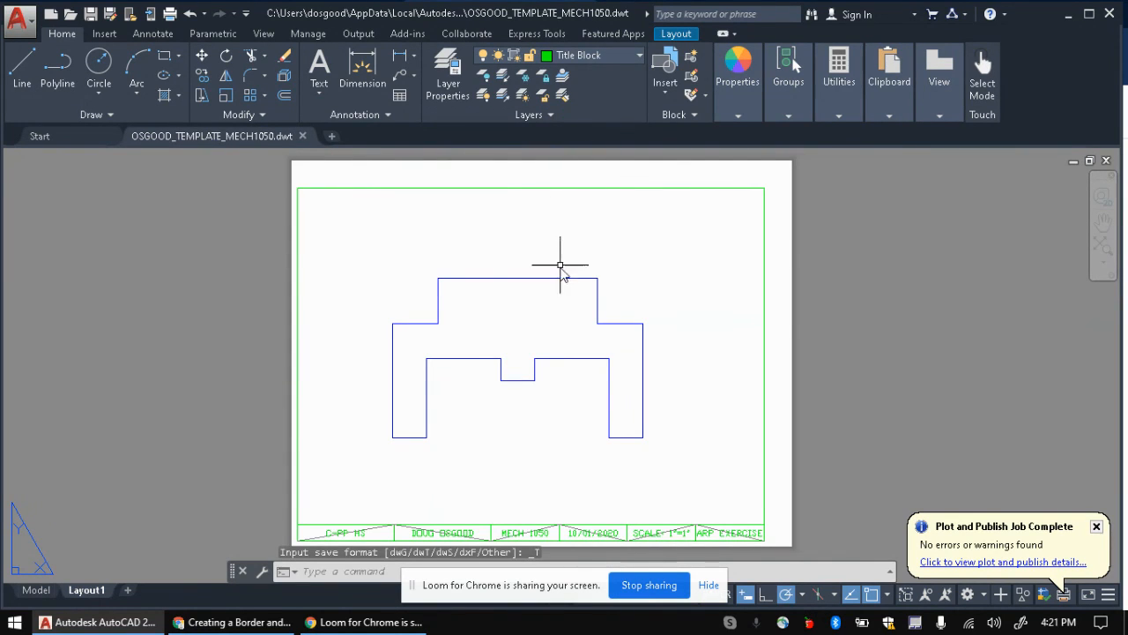
Step: Activate the layout viewport to work on the model inside it
left_click(340, 266)
key("Escape")
key("Escape")
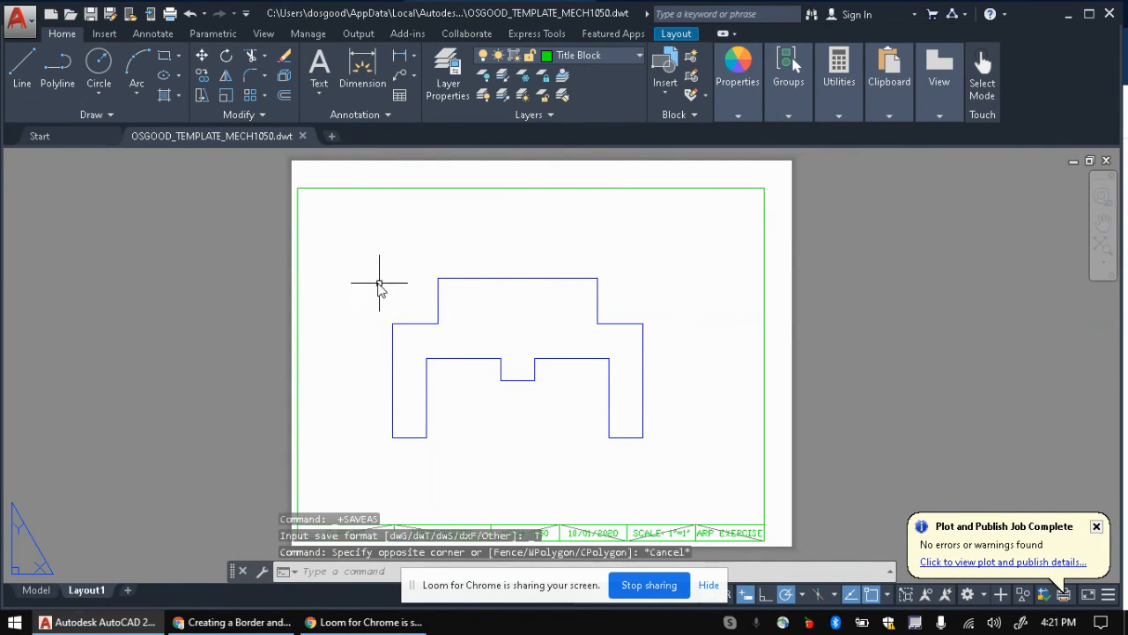
double_click(378, 282)
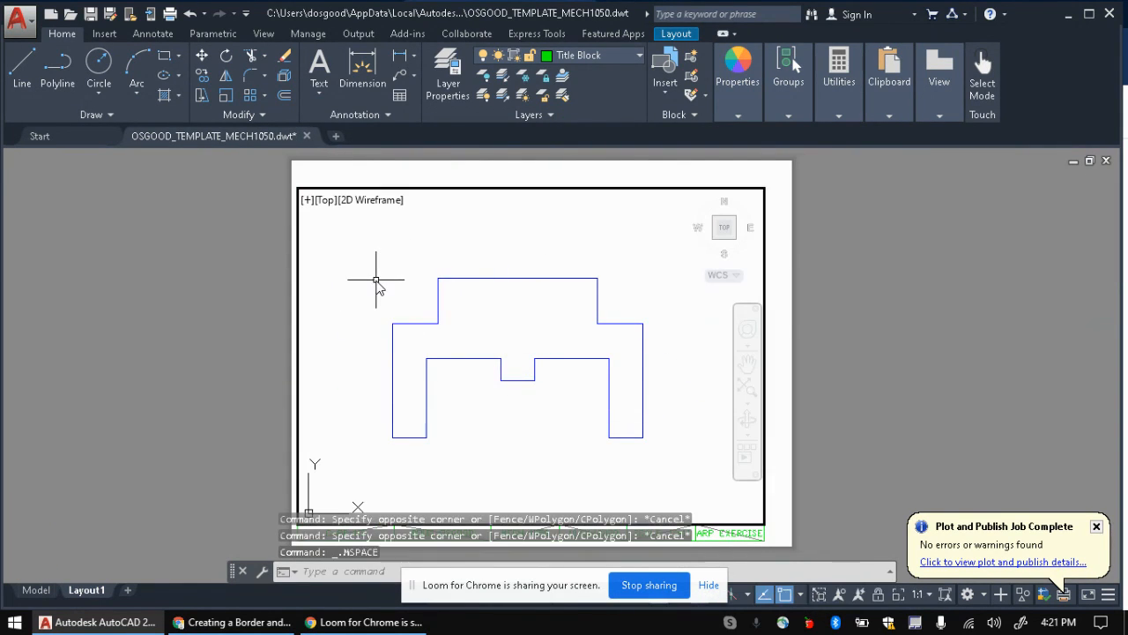
left_click(709, 584)
Step: Window-select and delete the part outline inside the viewport, then return to paper space
left_click(569, 595)
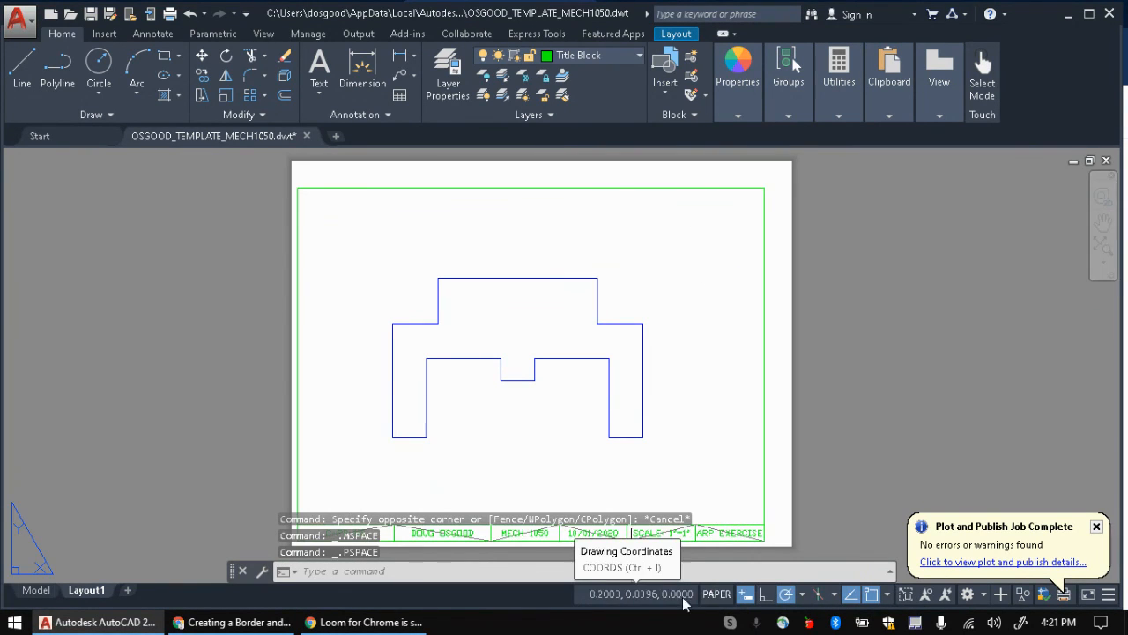
left_click(659, 594)
left_click(361, 255)
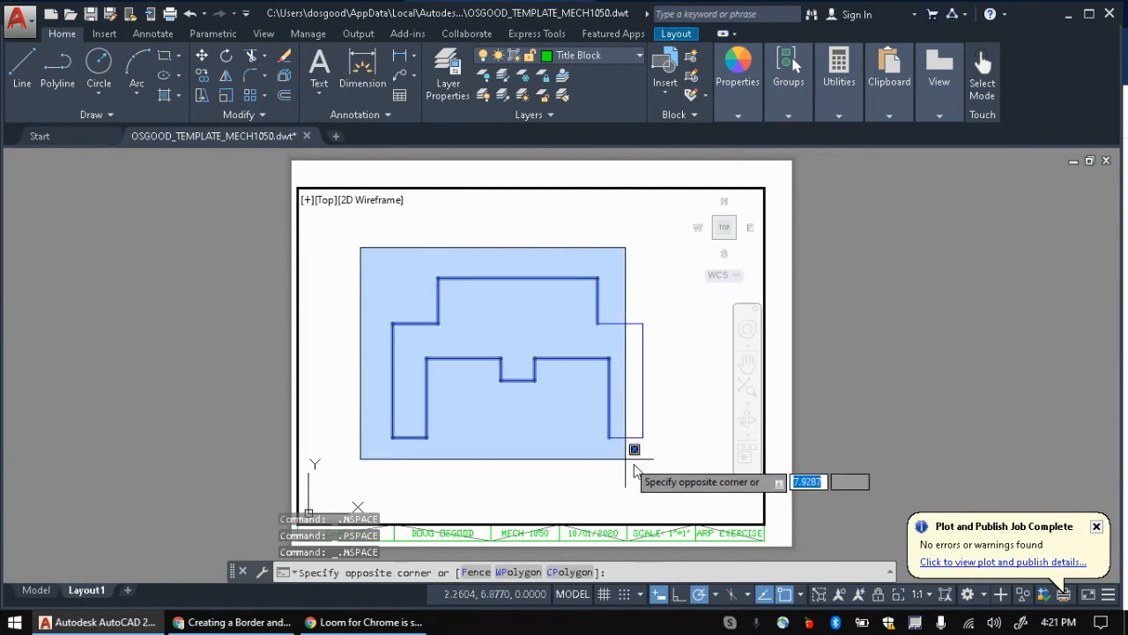
left_click(664, 471)
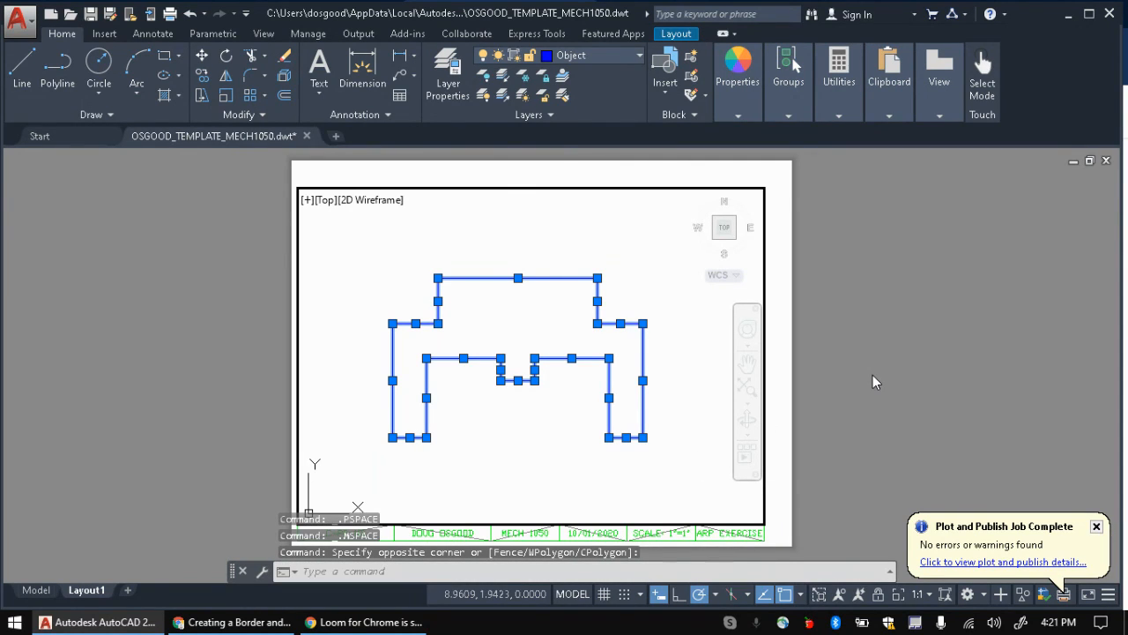
key("Delete")
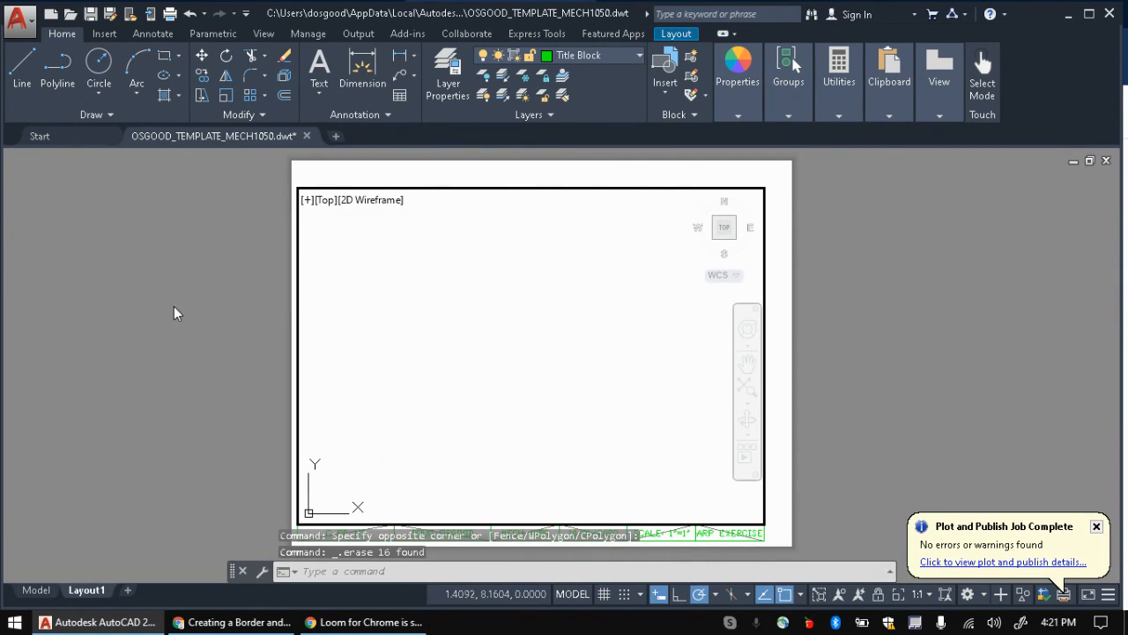
double_click(175, 311)
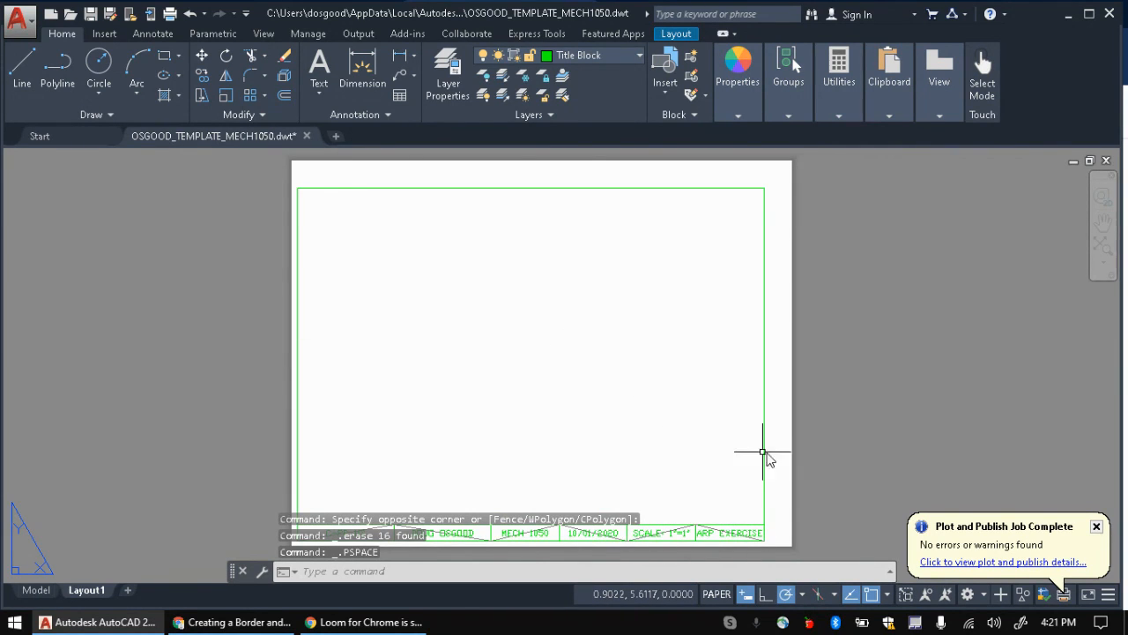
Step: Re-save the layout over the existing OSGOOD_TEMPLATE_MECH1050.dwt drawing template
left_click(90, 13)
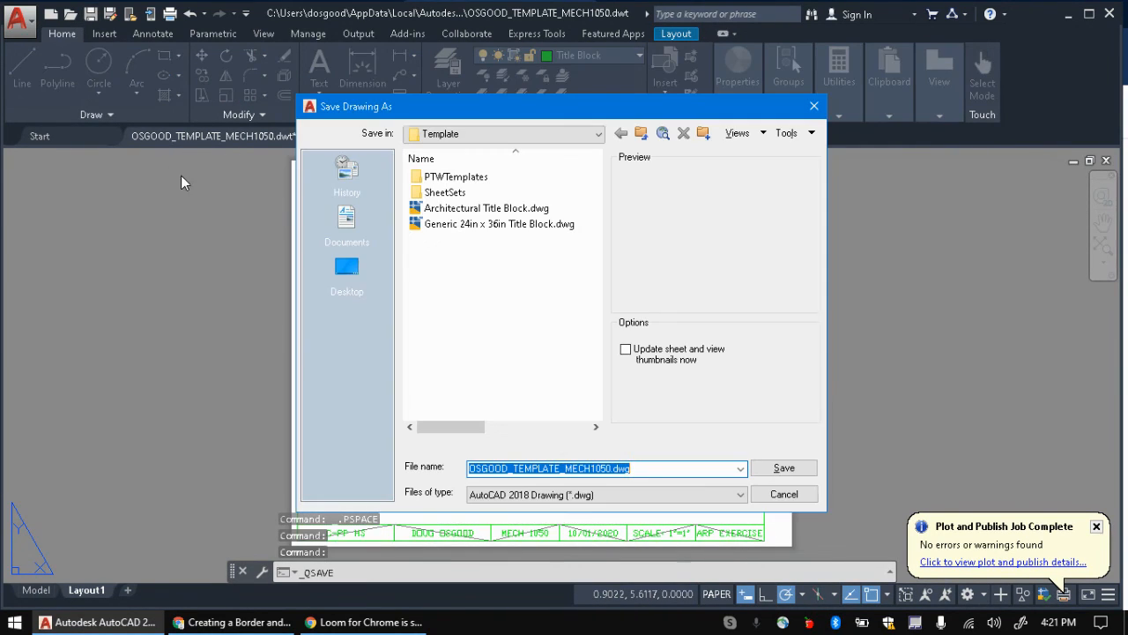
left_click(783, 495)
left_click(19, 19)
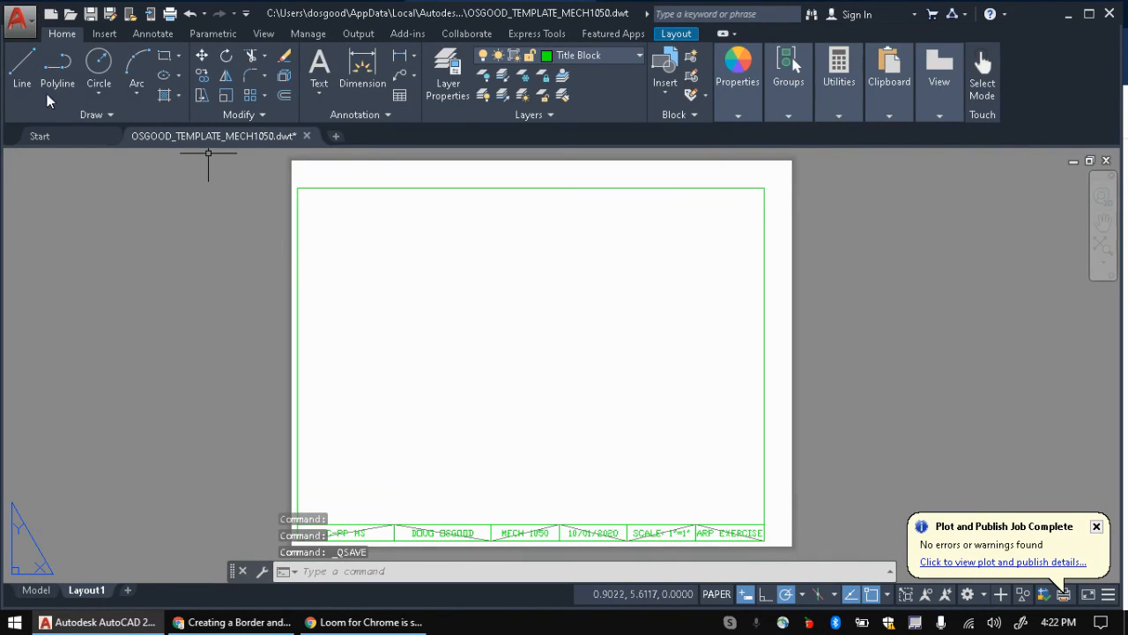
mouse_move(115, 227)
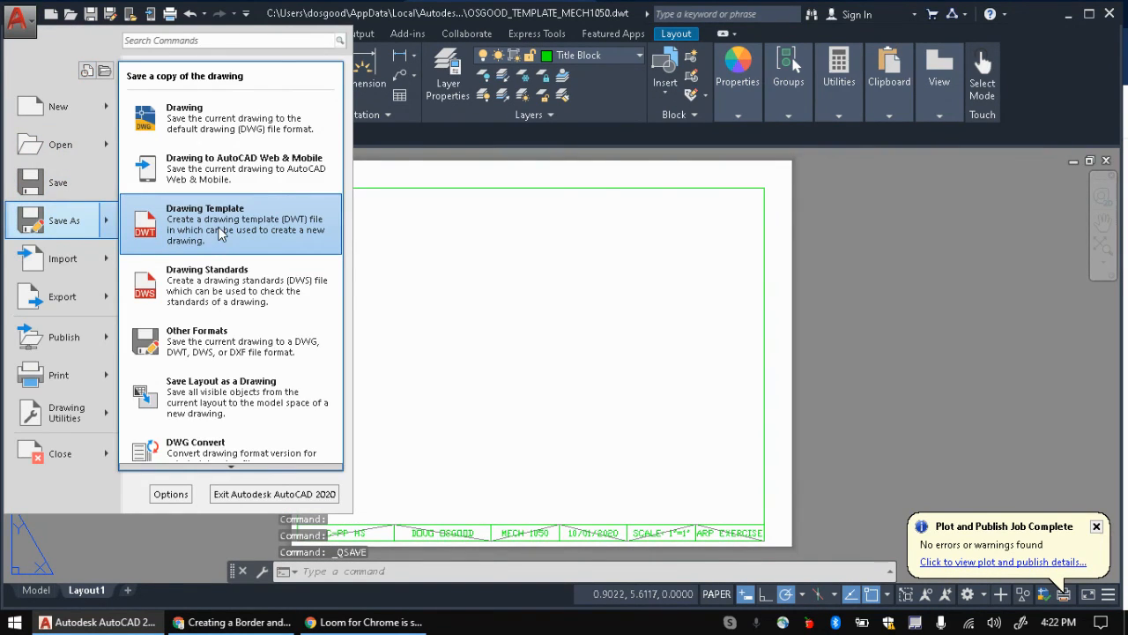
left_click(220, 232)
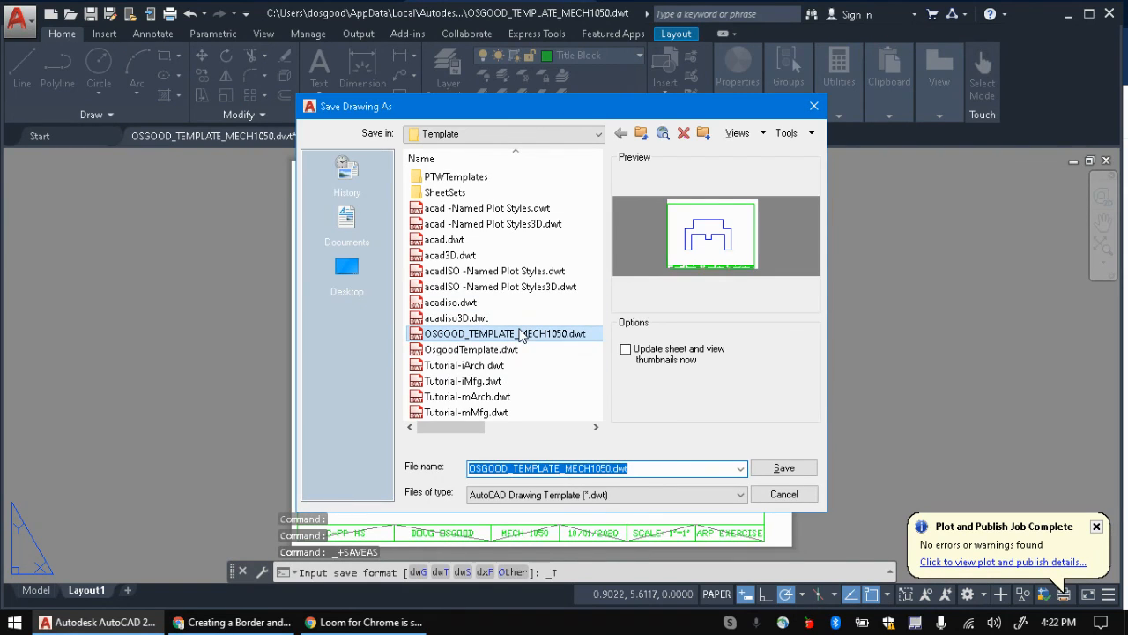
left_click(775, 467)
left_click(549, 356)
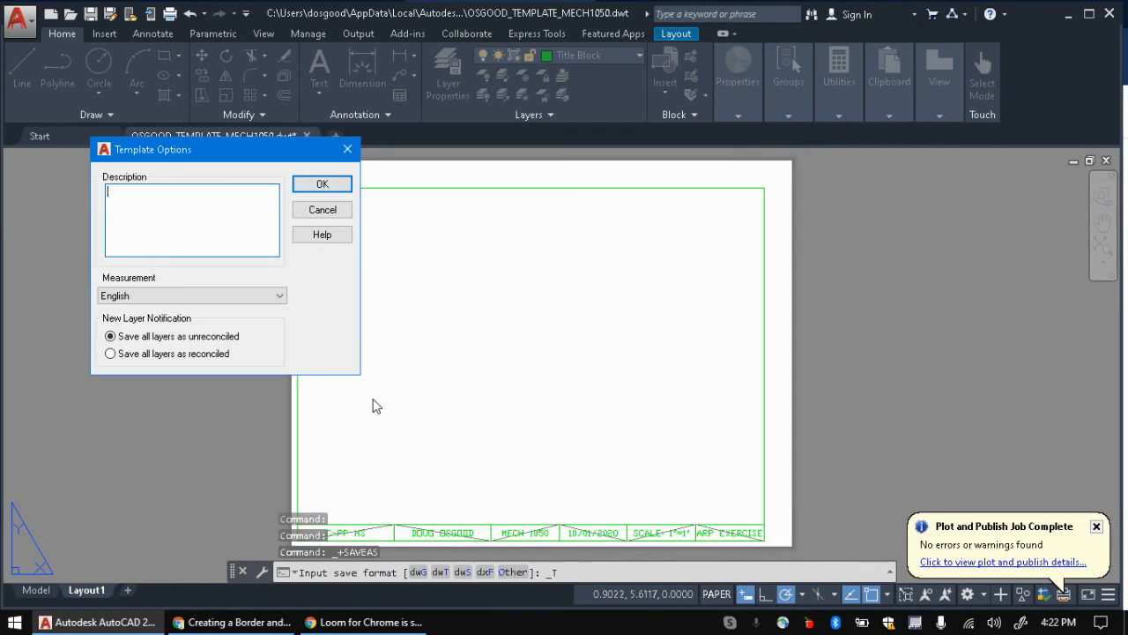
left_click(333, 185)
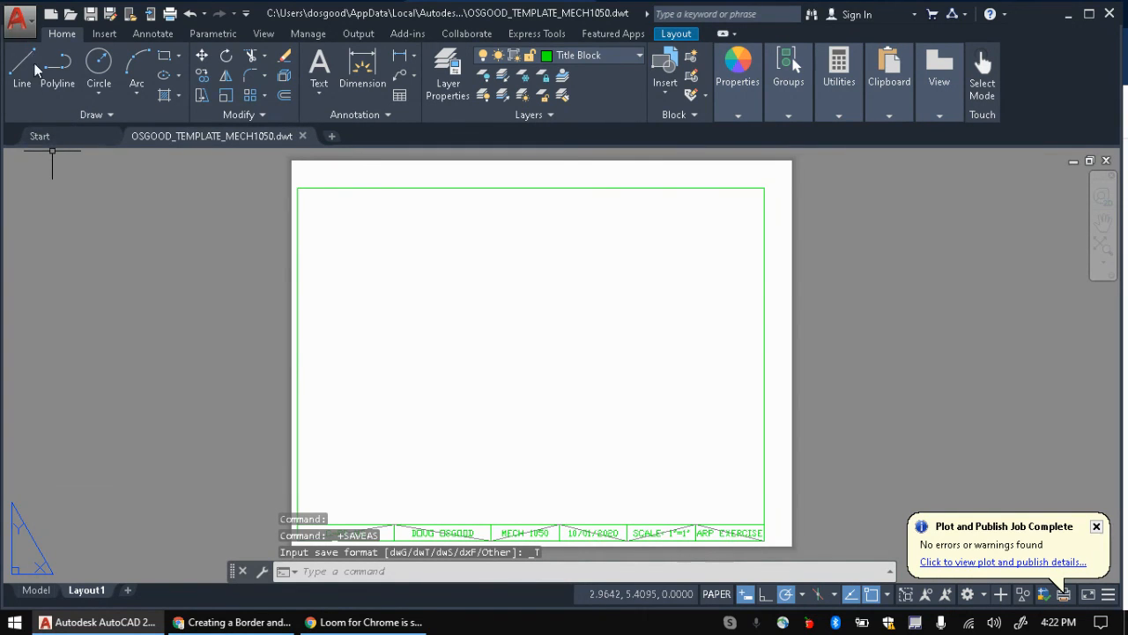
Step: Create a new drawing, Drawing4, from the OSGOOD_TEMPLATE_MECH1050.dwt template
left_click(18, 19)
left_click(55, 117)
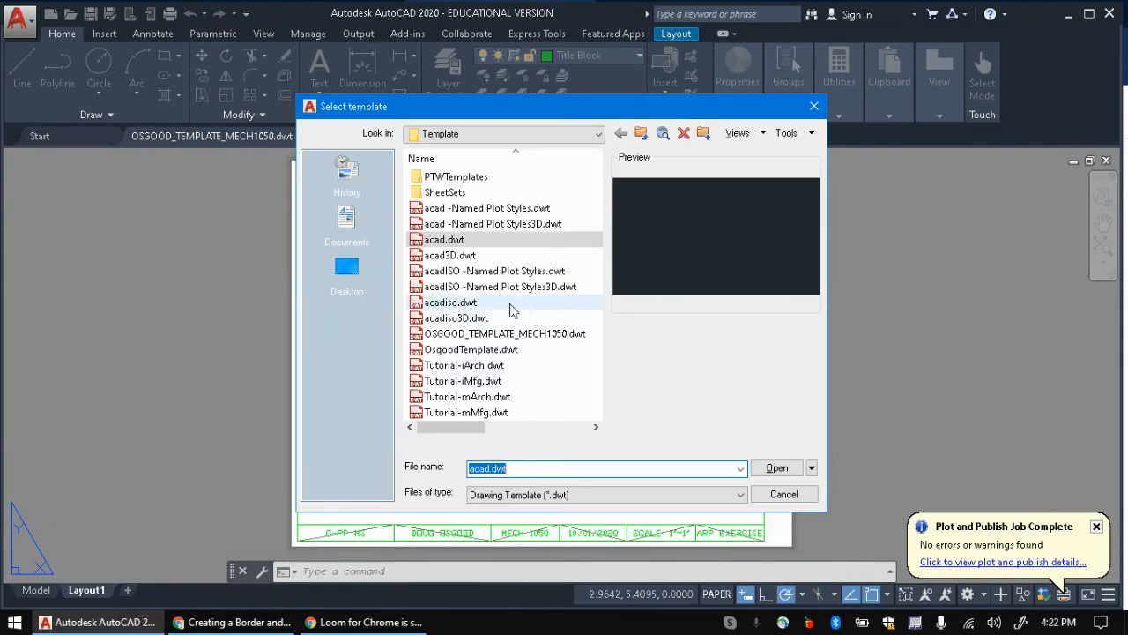
left_click(503, 334)
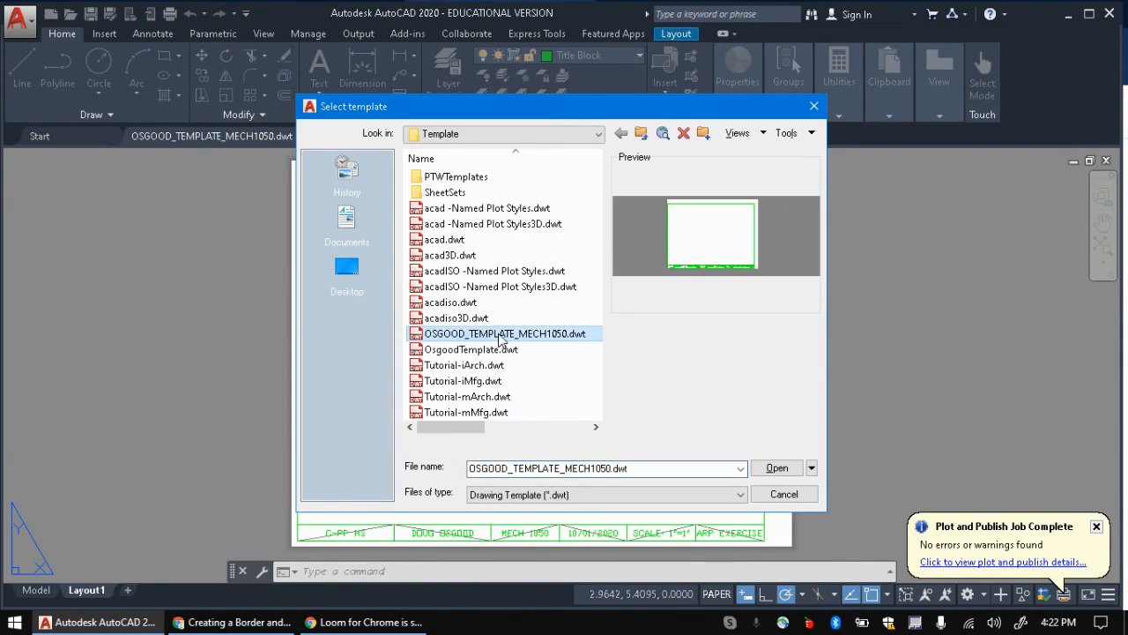
left_click(775, 468)
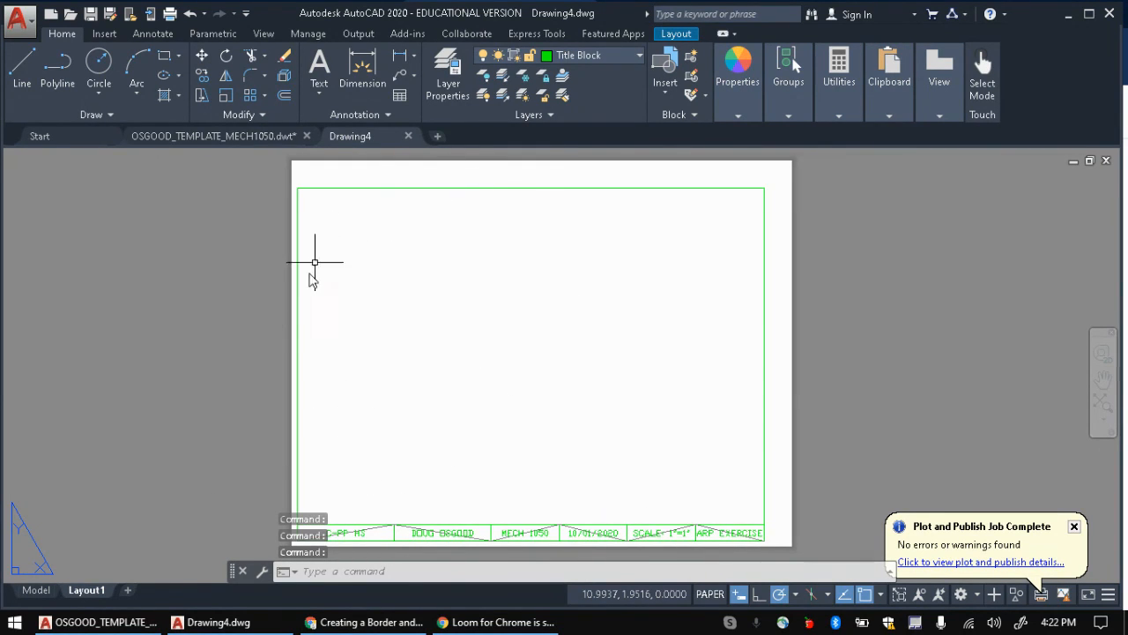
left_click(218, 138)
left_click(348, 136)
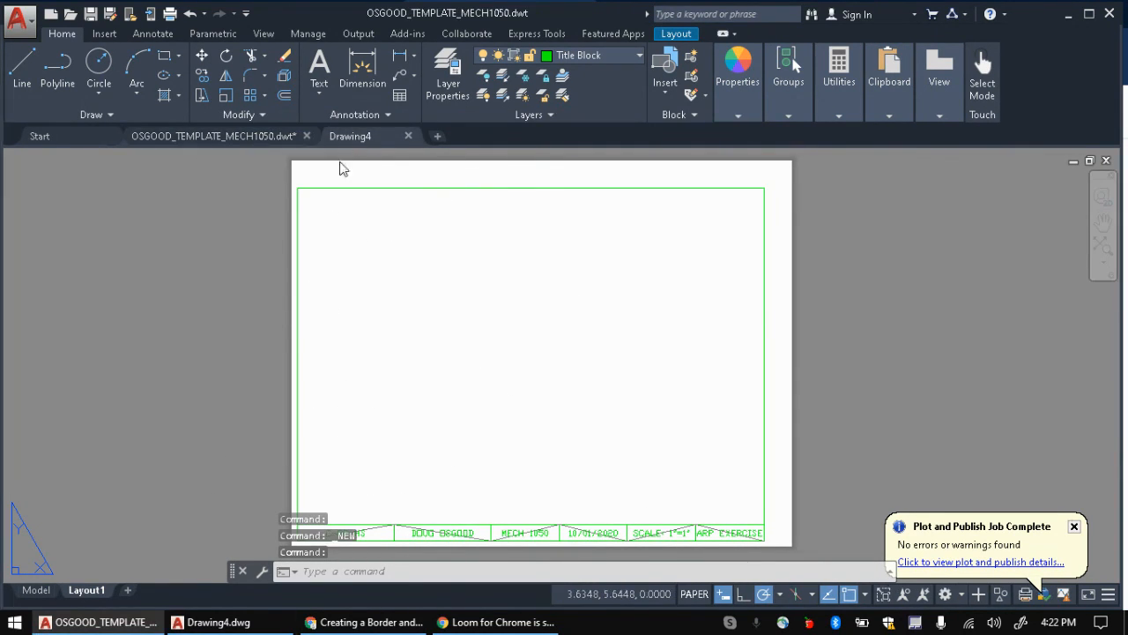
Step: Draw a test circle in model space and move it onto the Object layer
left_click(36, 590)
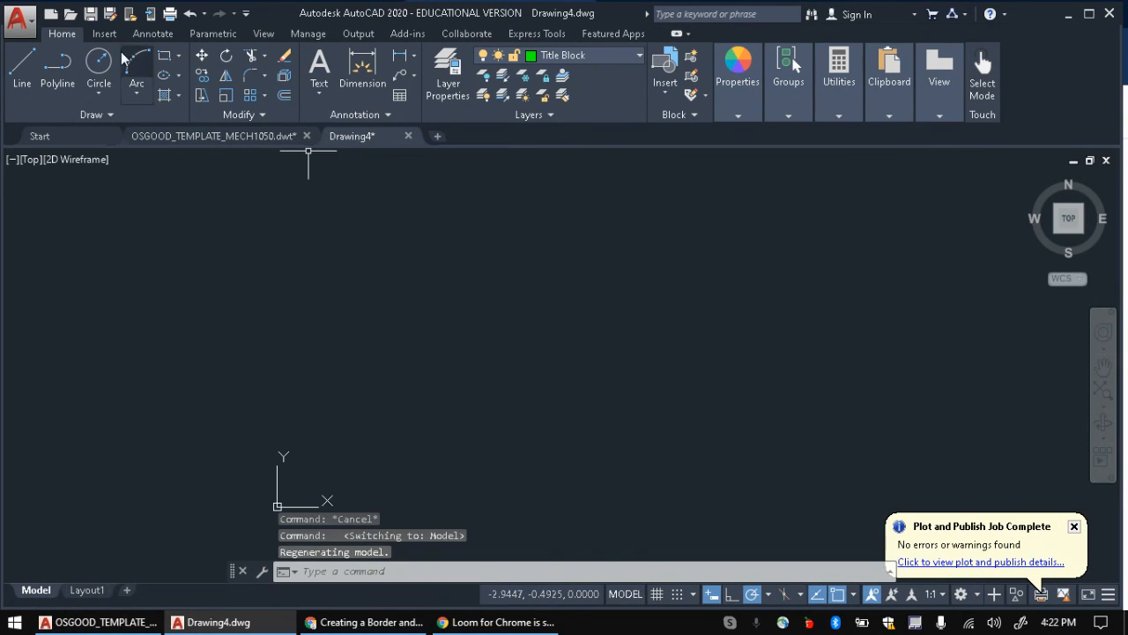
left_click(95, 76)
left_click(404, 311)
left_click(432, 389)
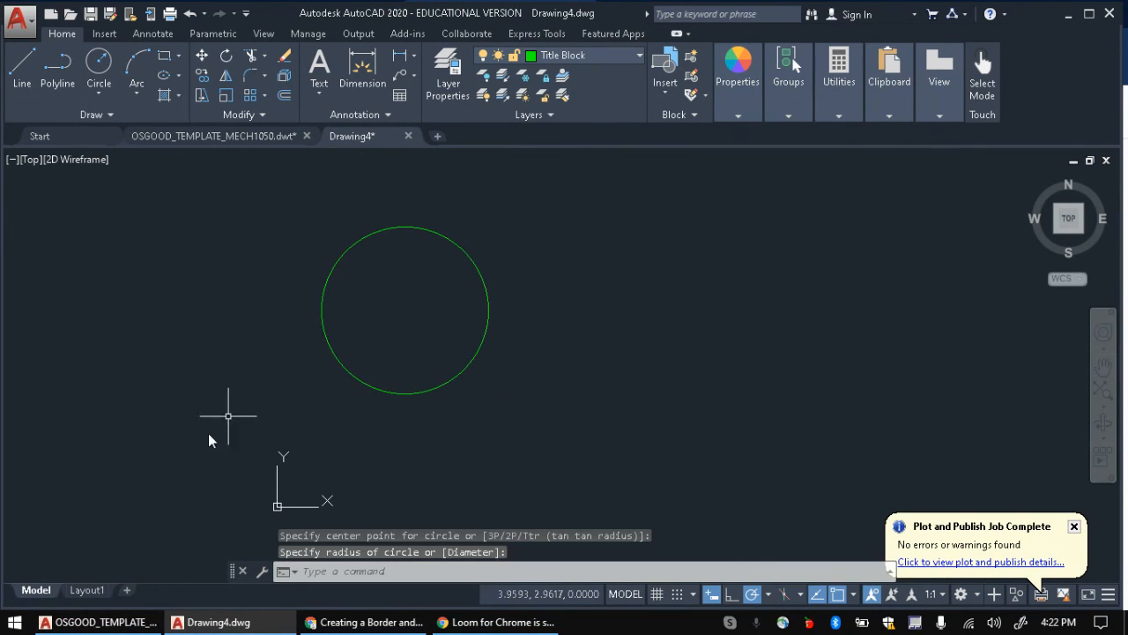
key("Escape")
left_click(458, 244)
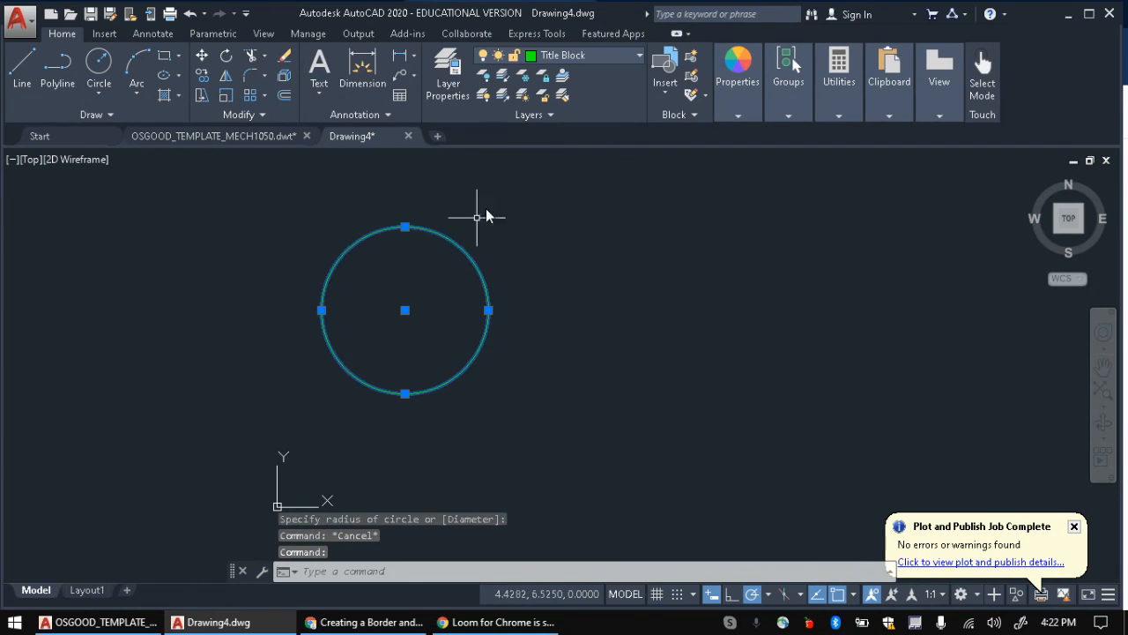
left_click(581, 56)
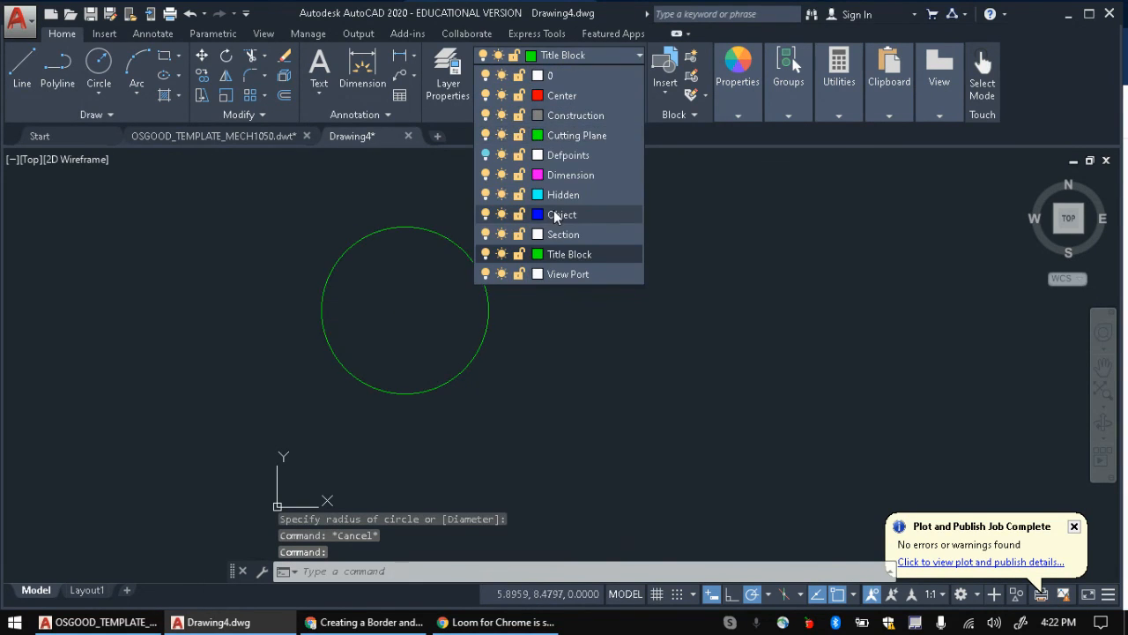
left_click(554, 215)
Step: Check Layout1 for the inherited title block, then go to the Google Docs guide
left_click(87, 590)
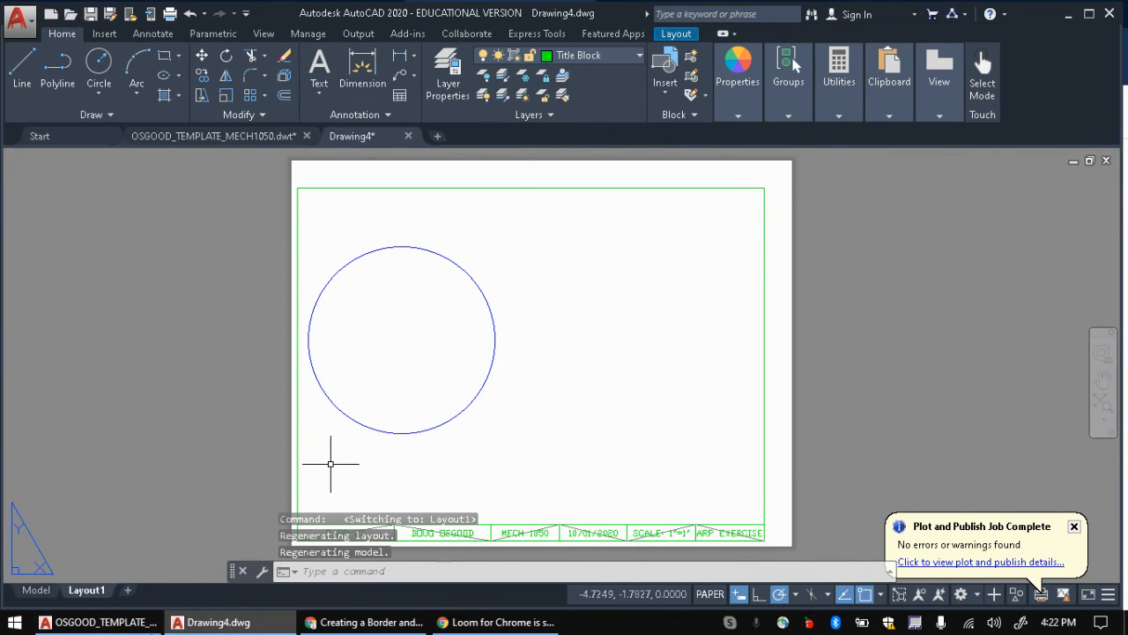
left_click(97, 621)
left_click(366, 621)
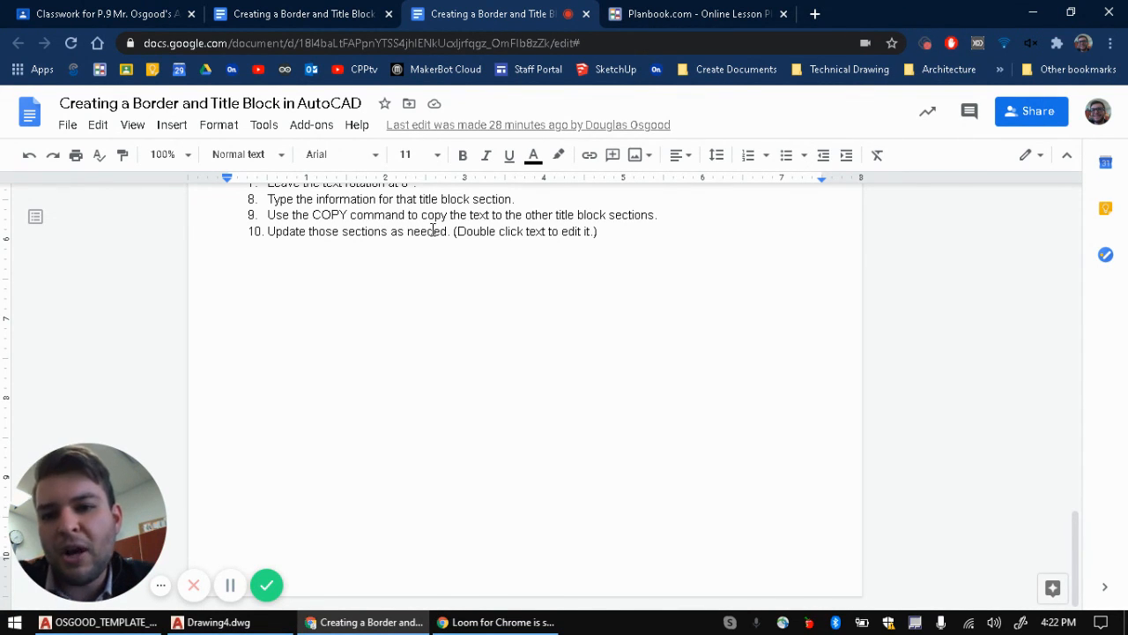
scroll(432, 231, "up", 15)
scroll(431, 231, "down", 15)
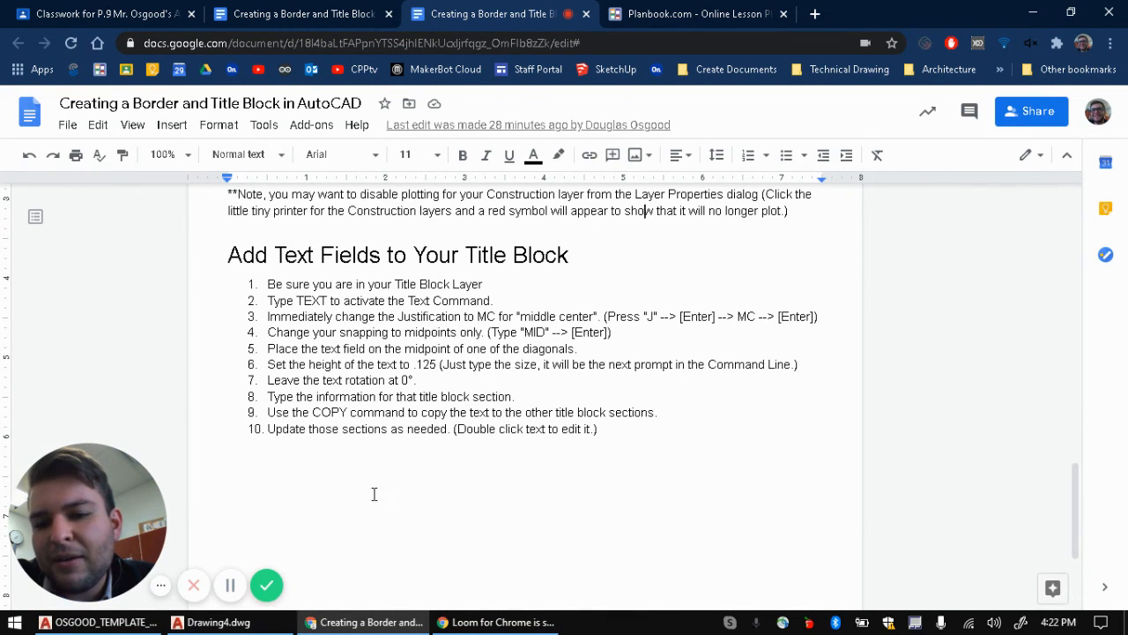
scroll(423, 370, "up", 15)
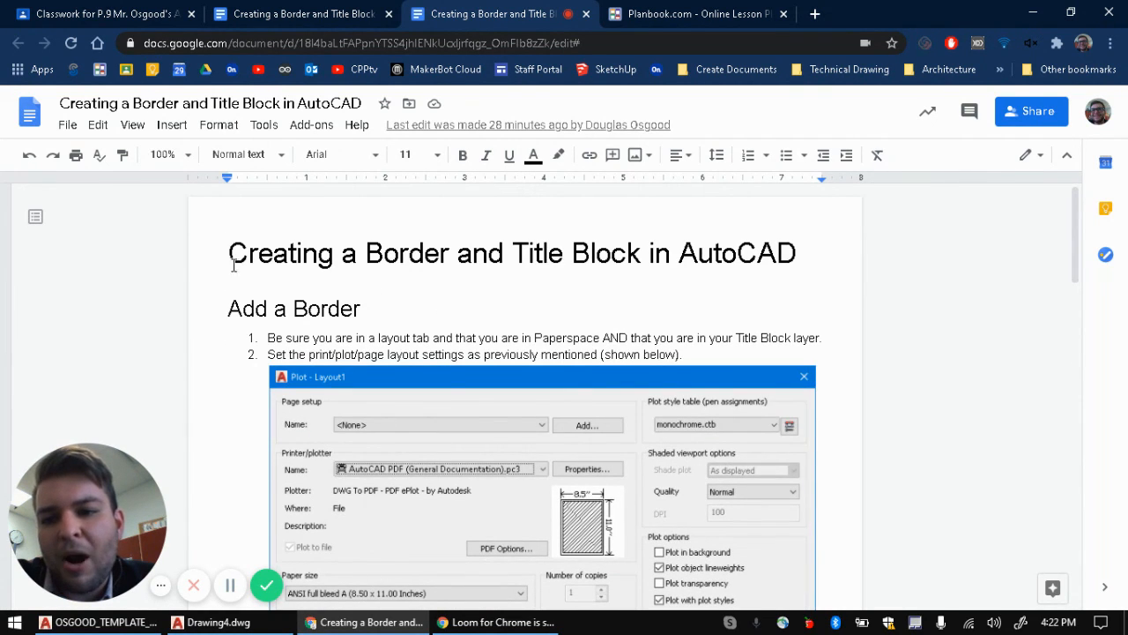
scroll(221, 292, "down", 20)
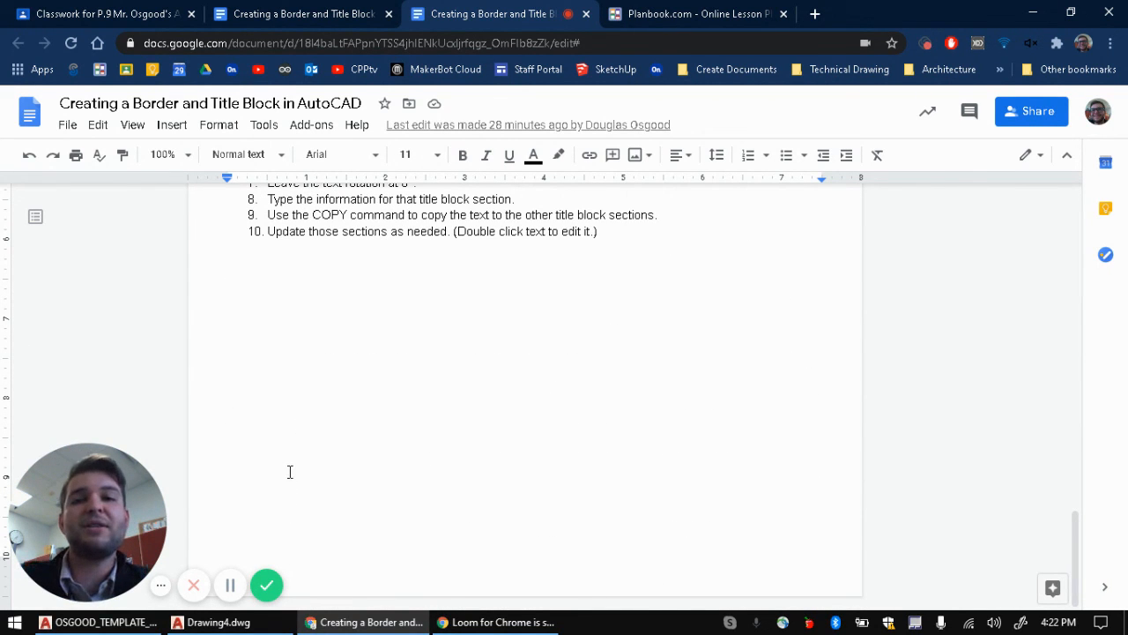
scroll(310, 323, "up", 20)
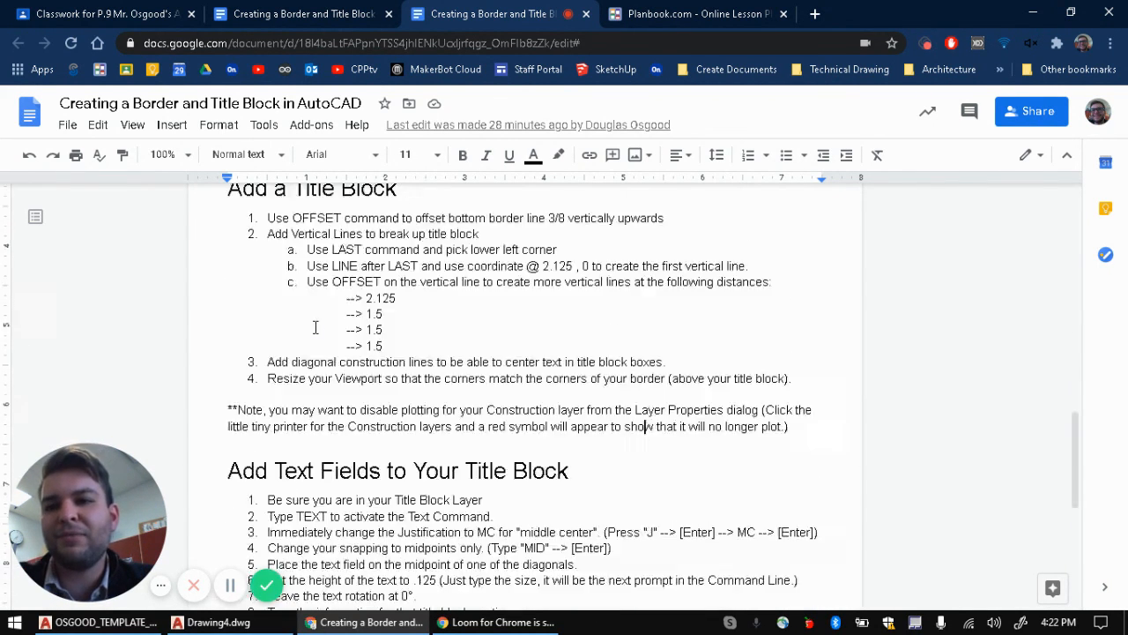